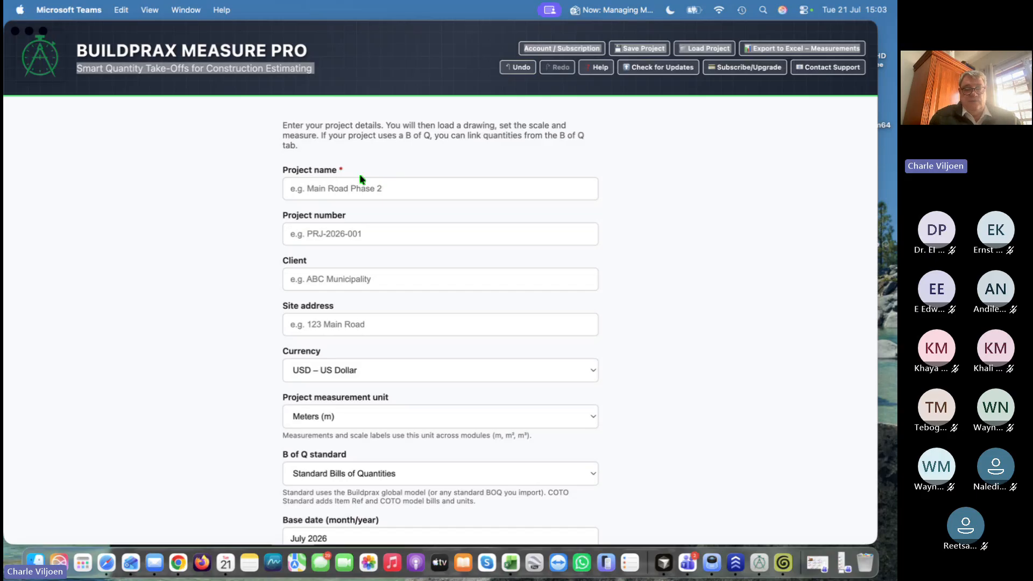
Enter Masterclass 05c as the project name and MC05c as the project number
left_click(344, 190)
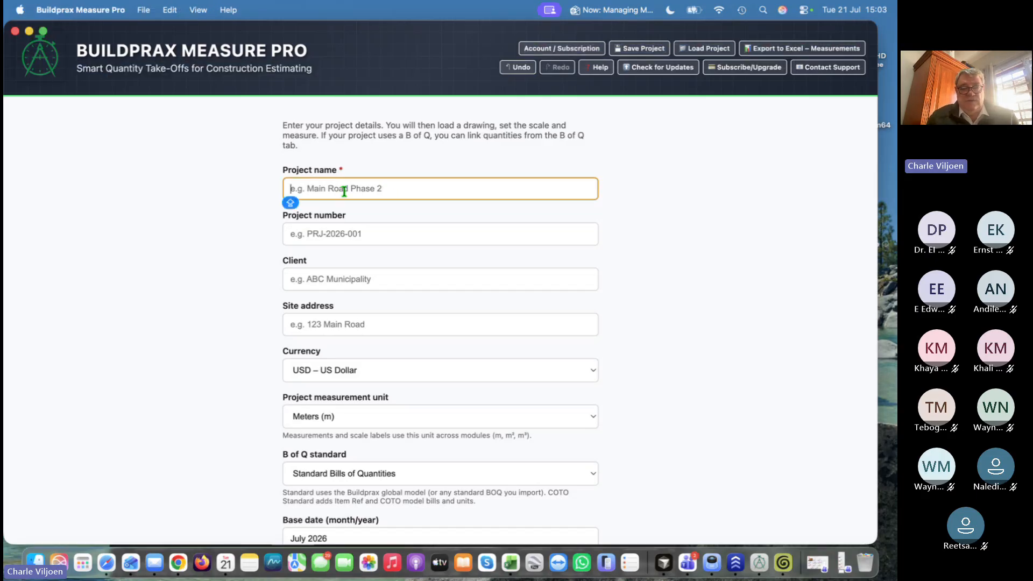
type("M")
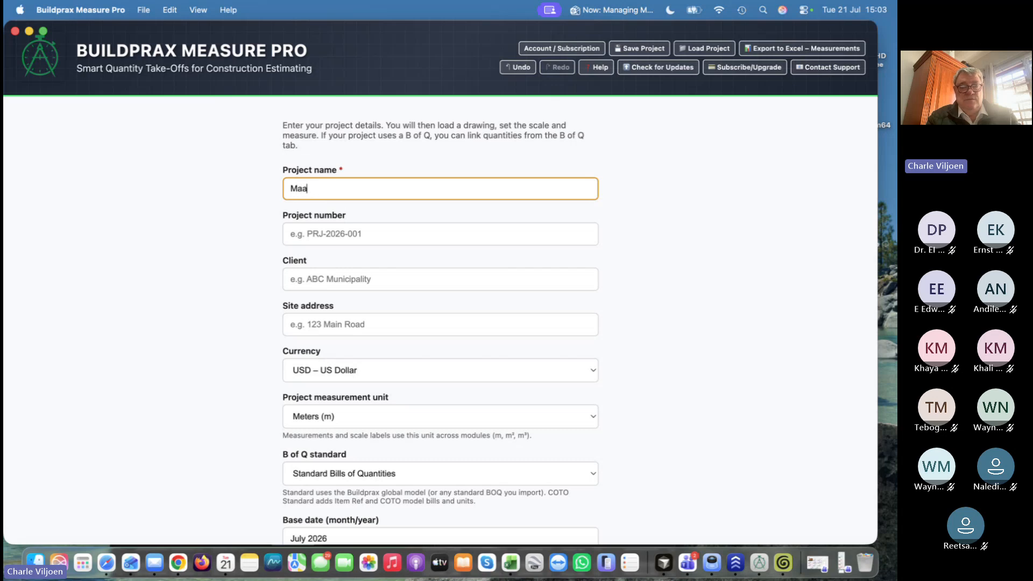
type("astercla")
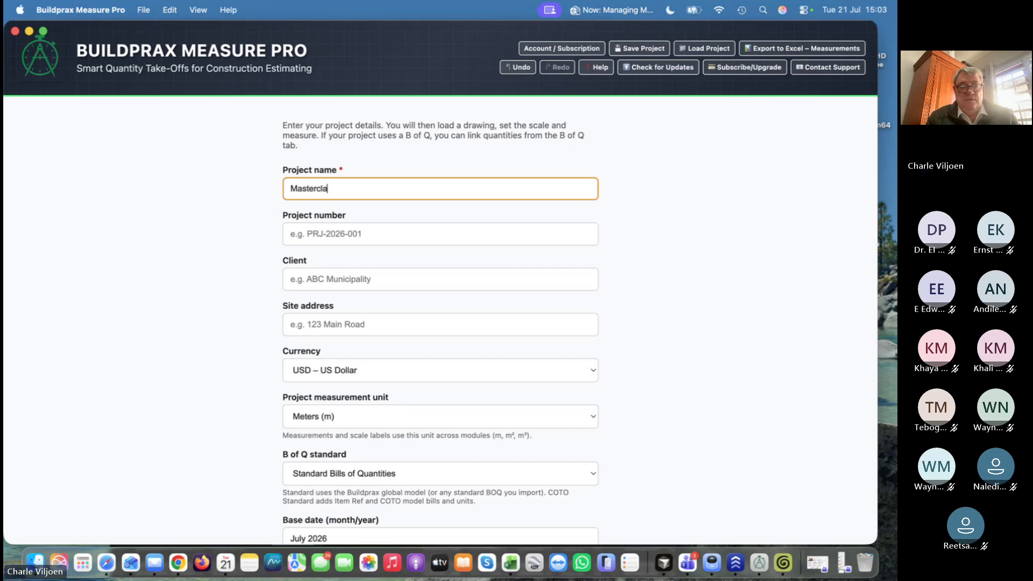
type("ss ")
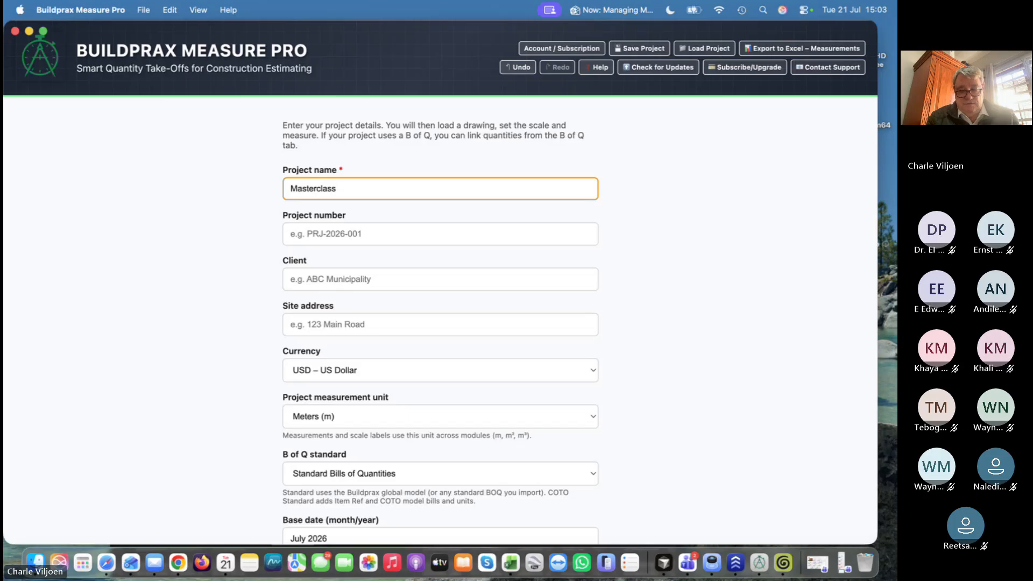
type("05")
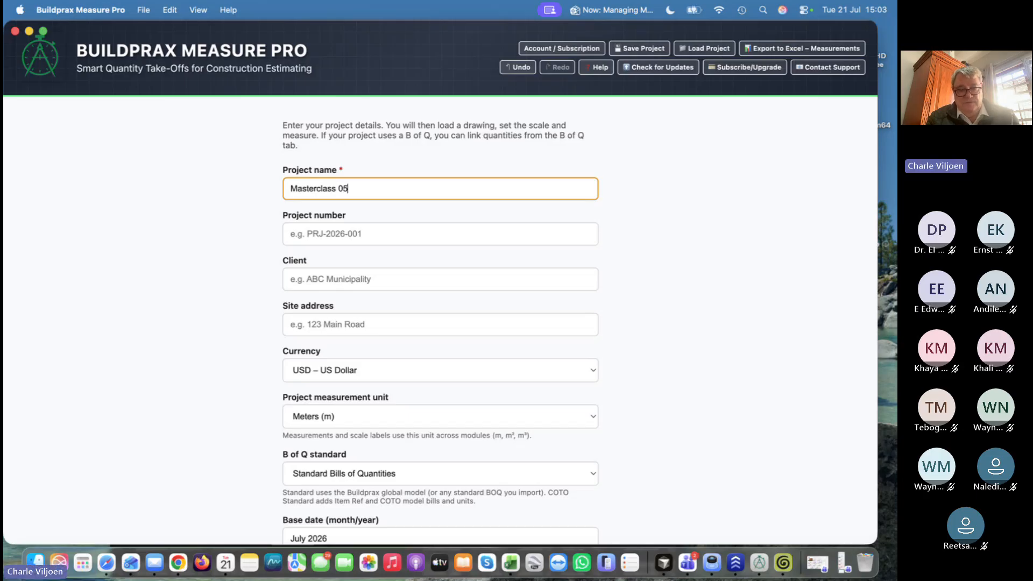
type("c")
key("Tab")
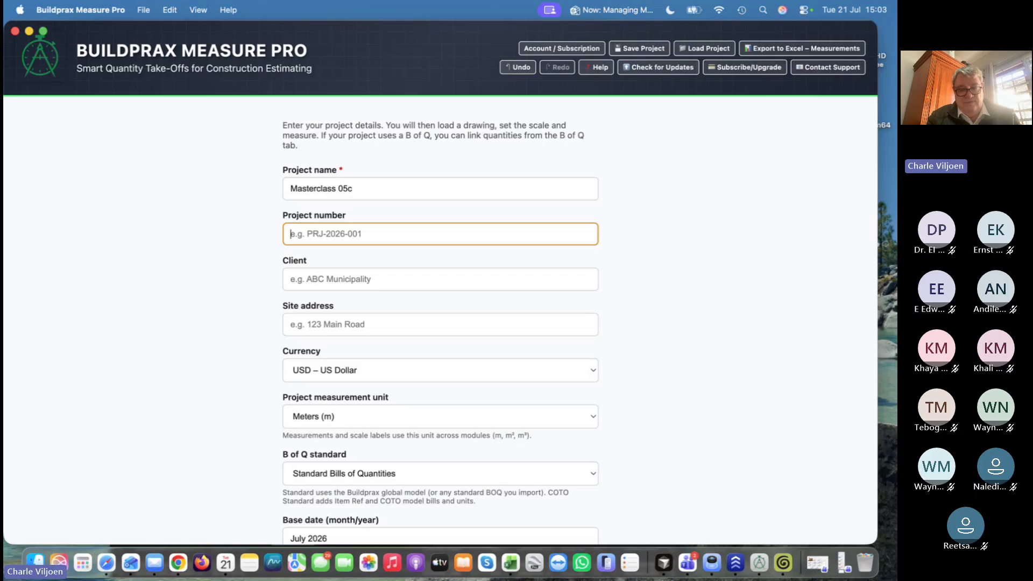
type("MC")
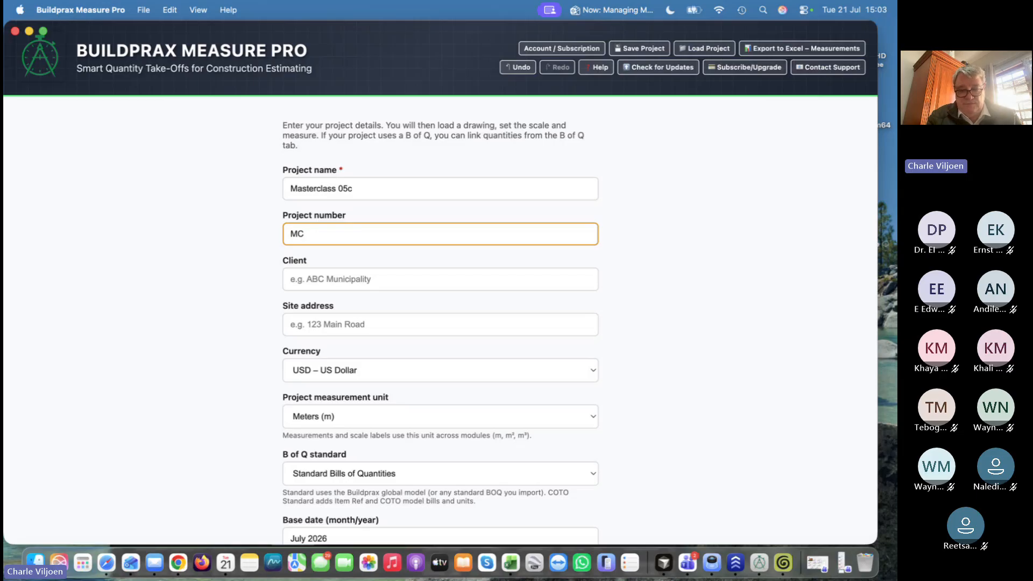
type("05c")
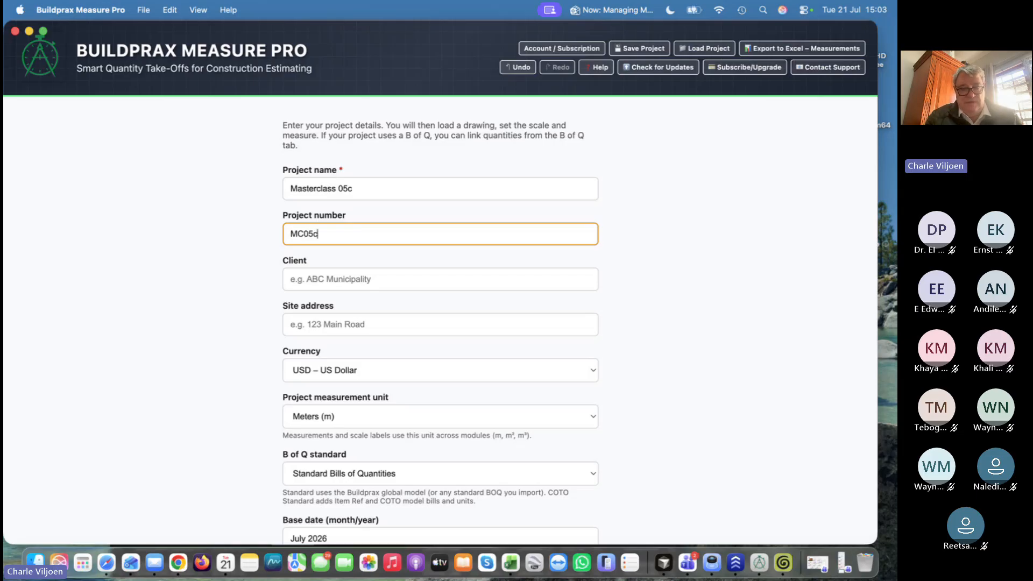
Enter Checkbook Propertiews as the project's client
key("Tab")
type("asd")
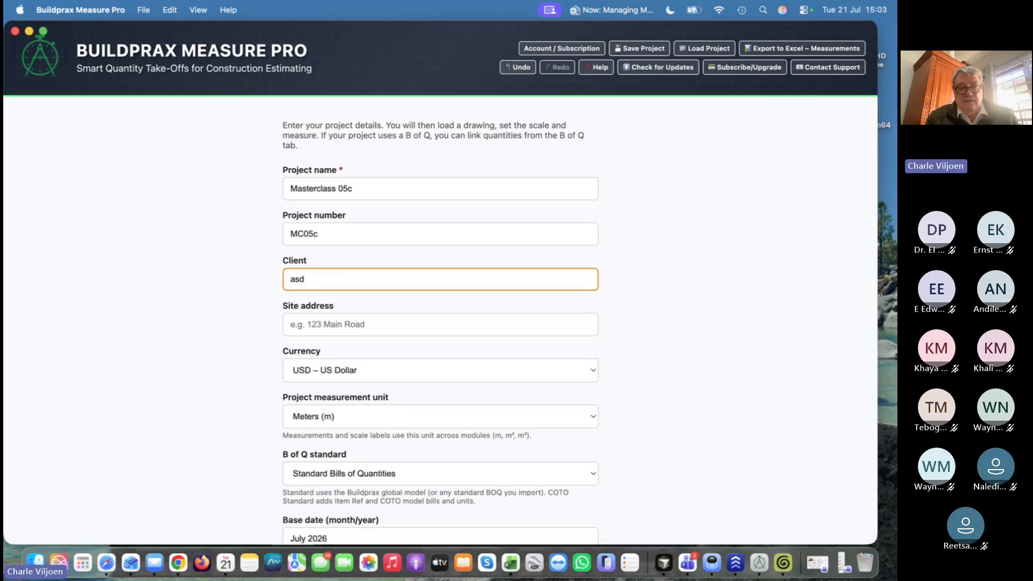
key("BackSpace")
key("BackSpace")
type("C")
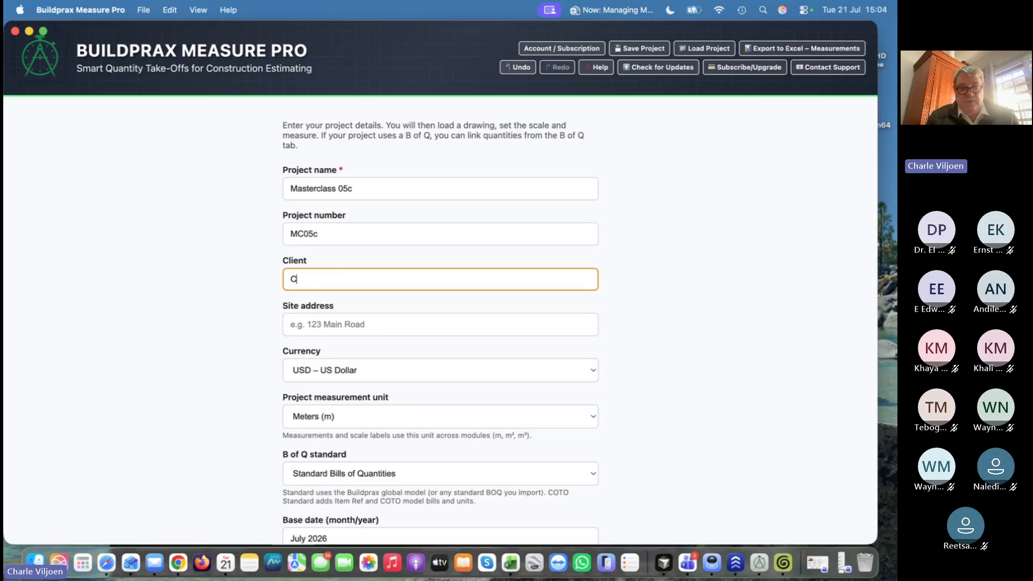
type("heckbook Prop")
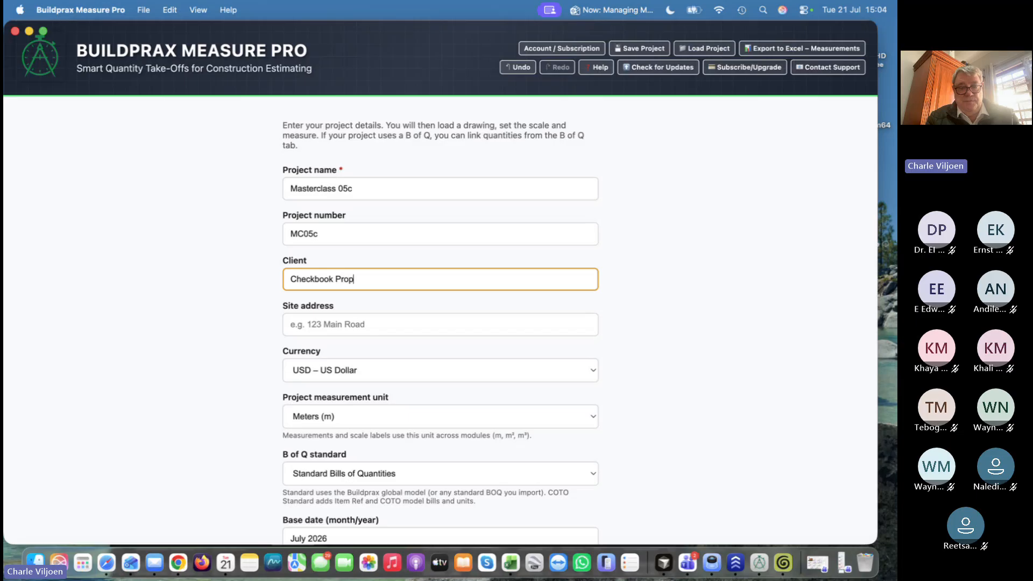
type("ertiews")
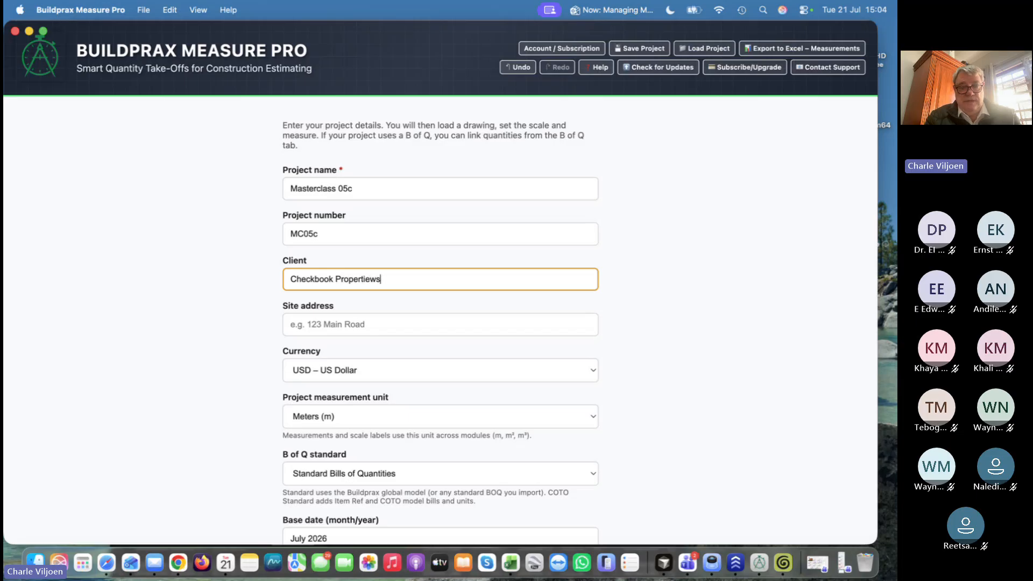
Enter Cape Town as the project's site address
left_click(385, 317)
type("Cap")
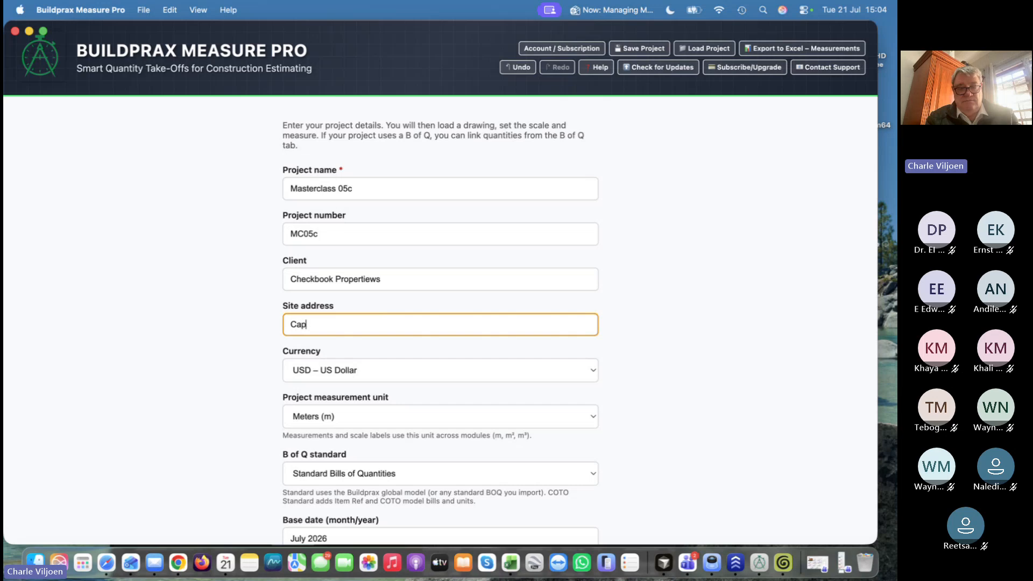
type("e Toe")
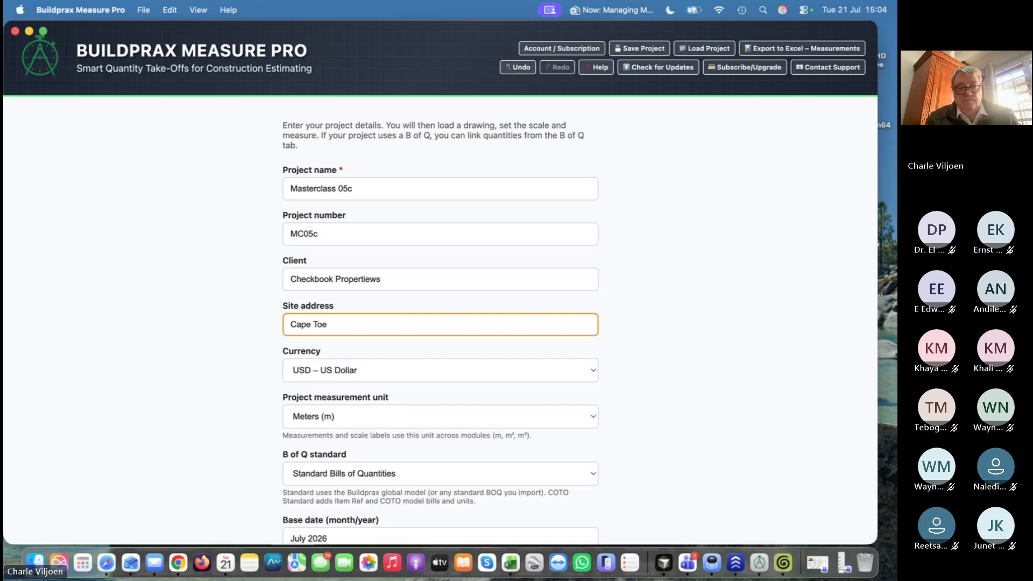
key("BackSpace")
type("wns")
key("BackSpace")
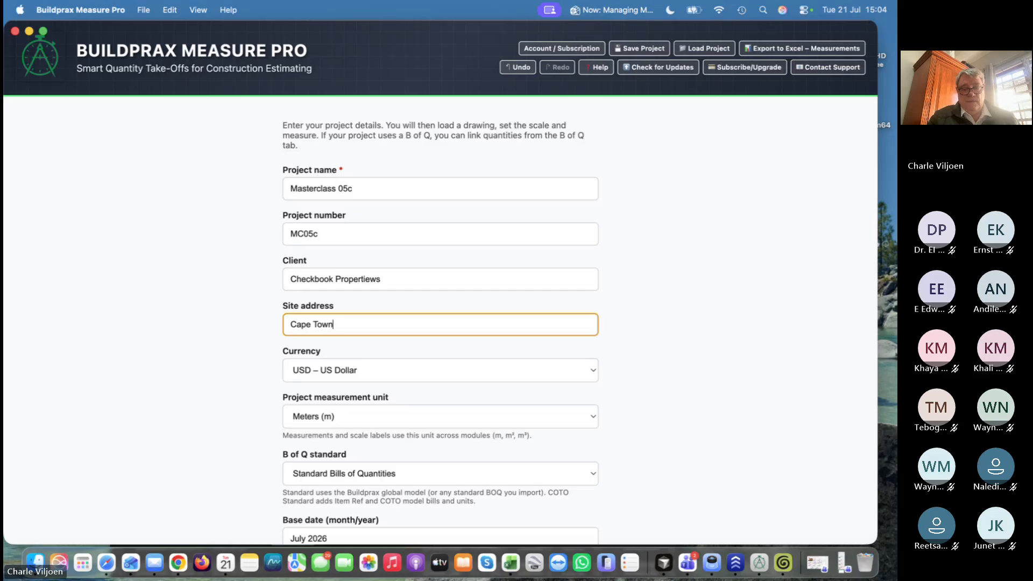
key("Tab")
Choose Standard Bills of Quantities as the project's B of Q standard
scroll(484, 376, "down", 2)
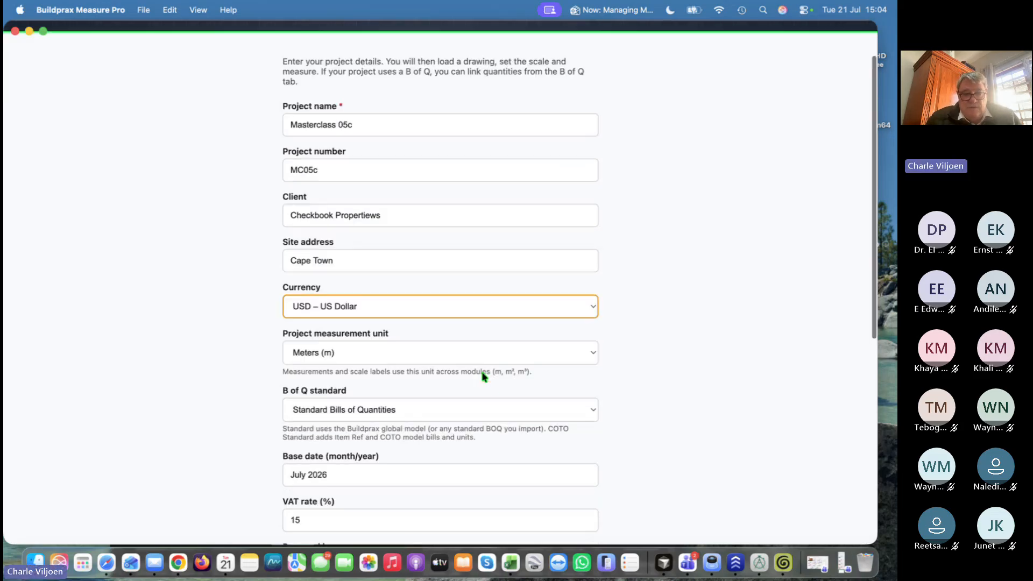
scroll(484, 377, "down", 3)
scroll(483, 331, "down", 1)
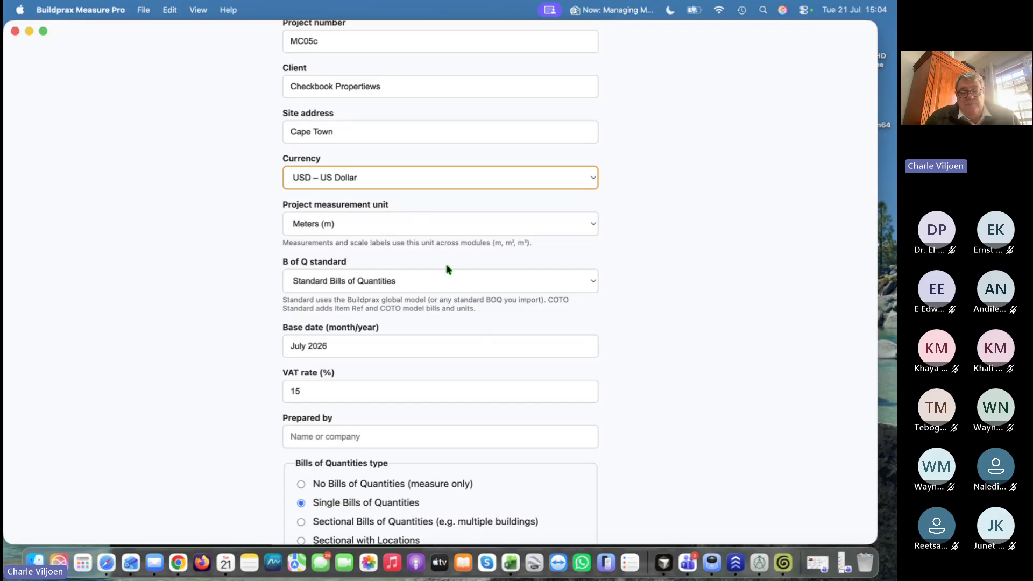
scroll(448, 269, "down", 1)
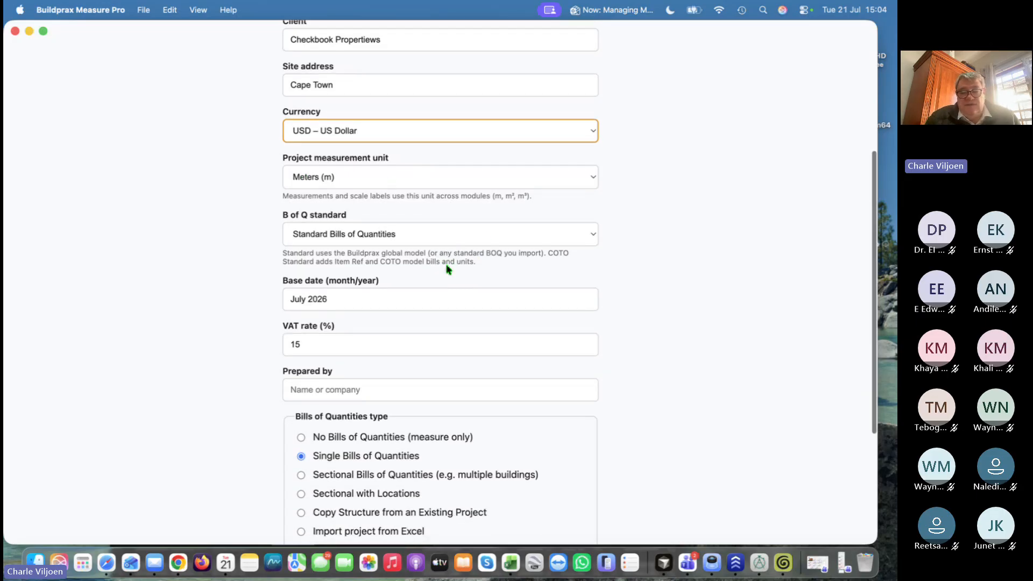
left_click(586, 236)
left_click(589, 238)
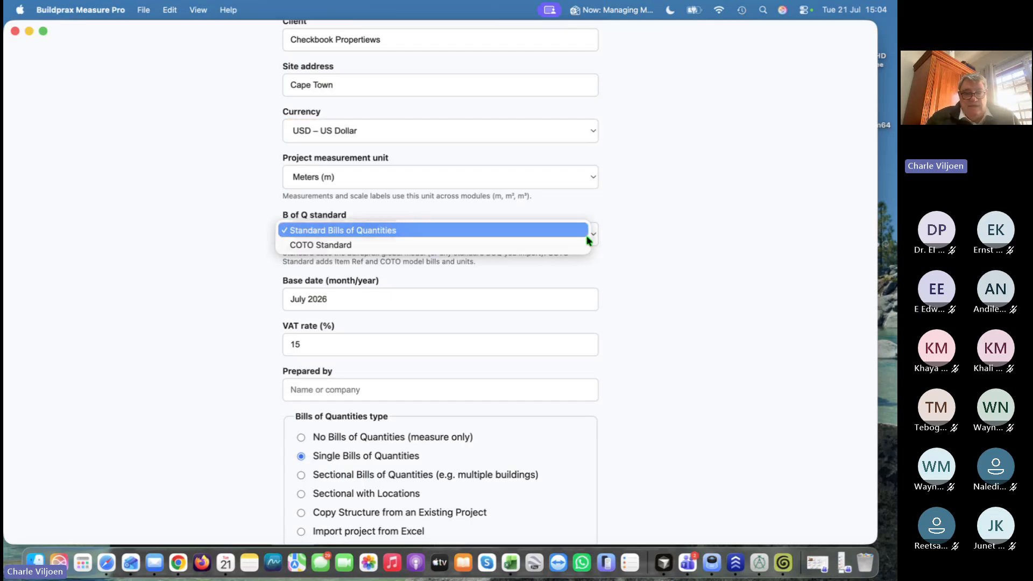
left_click(364, 231)
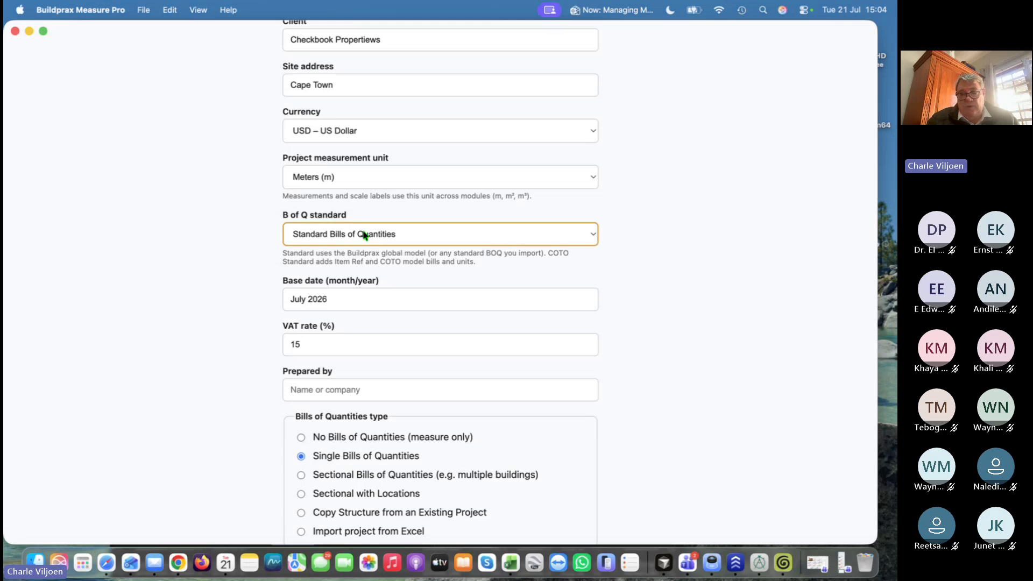
Enter Buildprax as the company that prepared the project
scroll(641, 332, "down", 1)
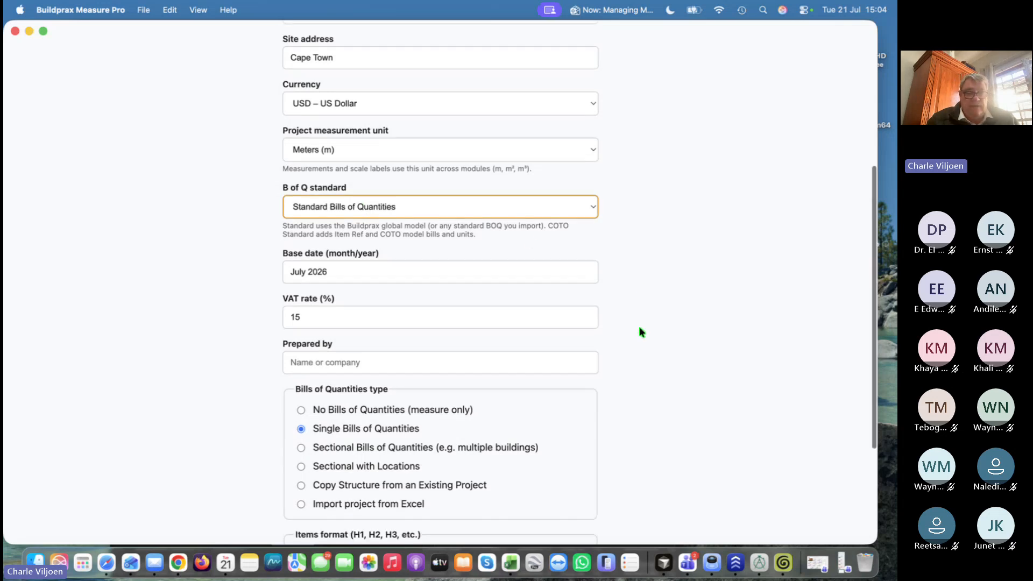
scroll(641, 315, "down", 2)
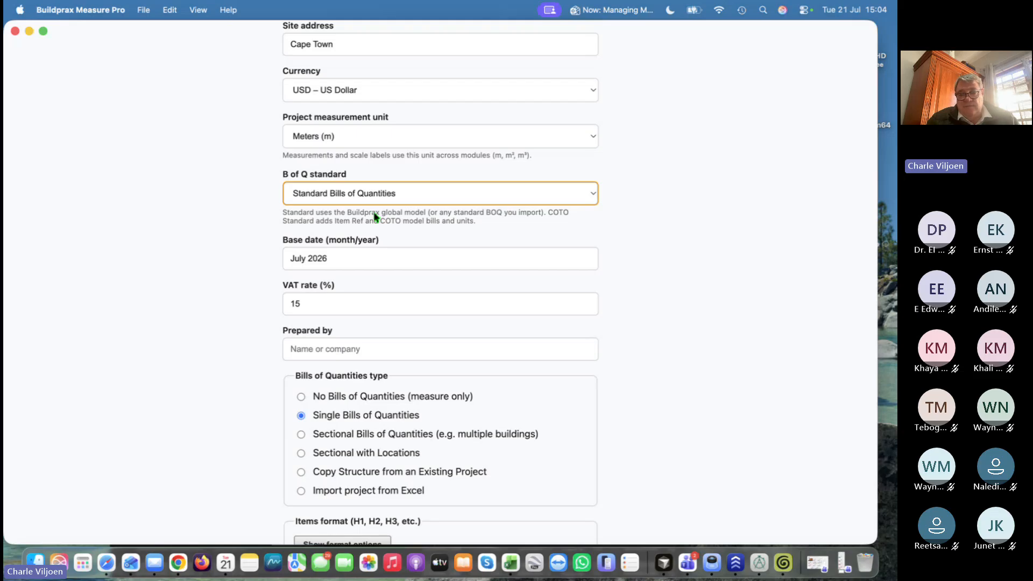
scroll(650, 325, "down", 1)
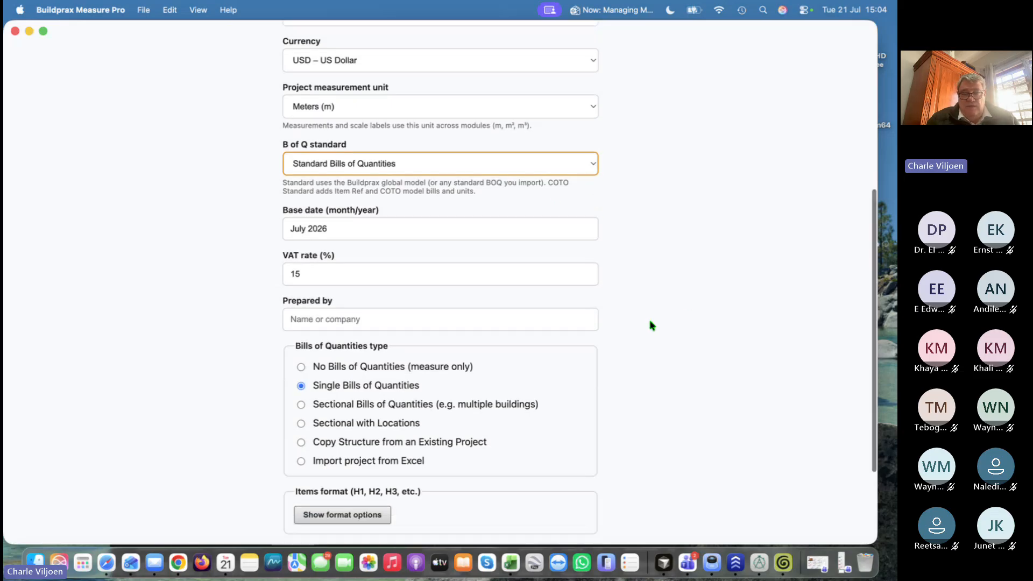
scroll(650, 325, "up", 1)
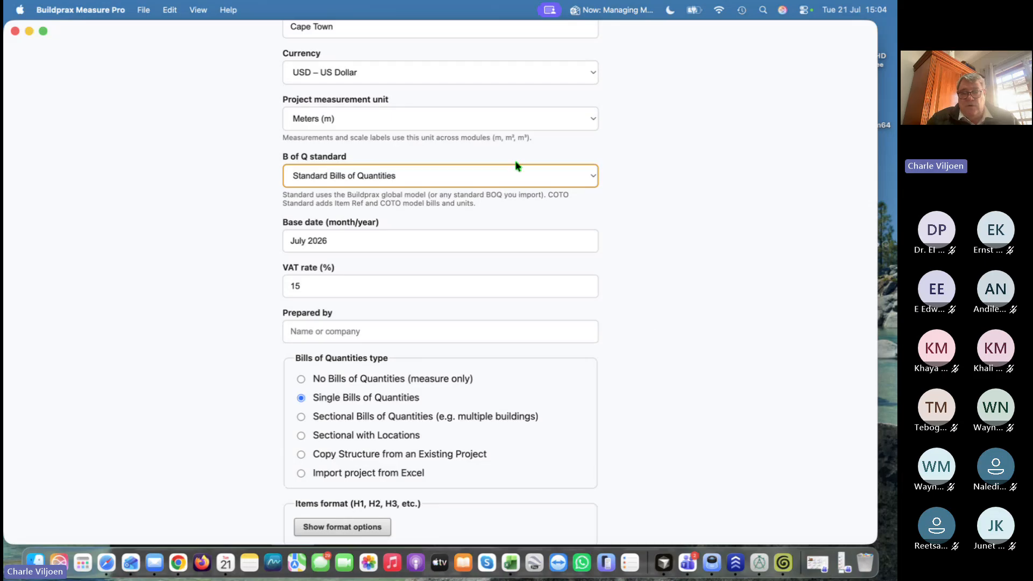
scroll(651, 291, "down", 1)
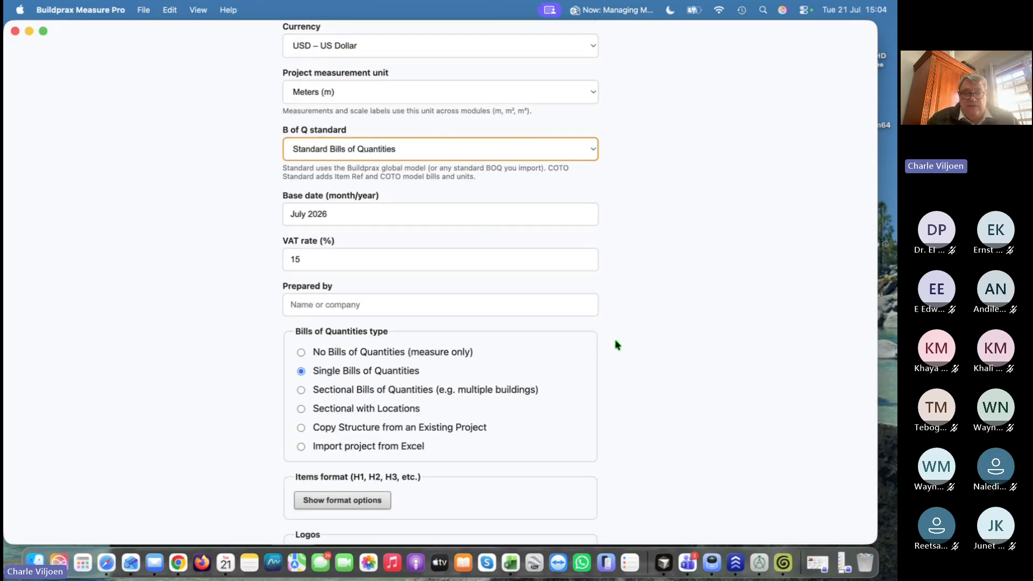
scroll(616, 344, "down", 1)
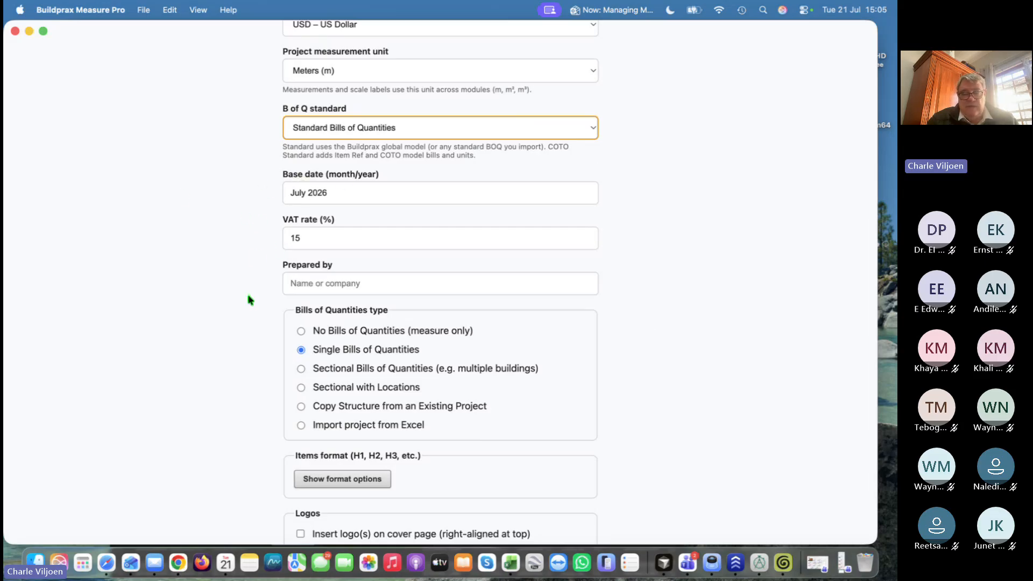
scroll(250, 299, "down", 2)
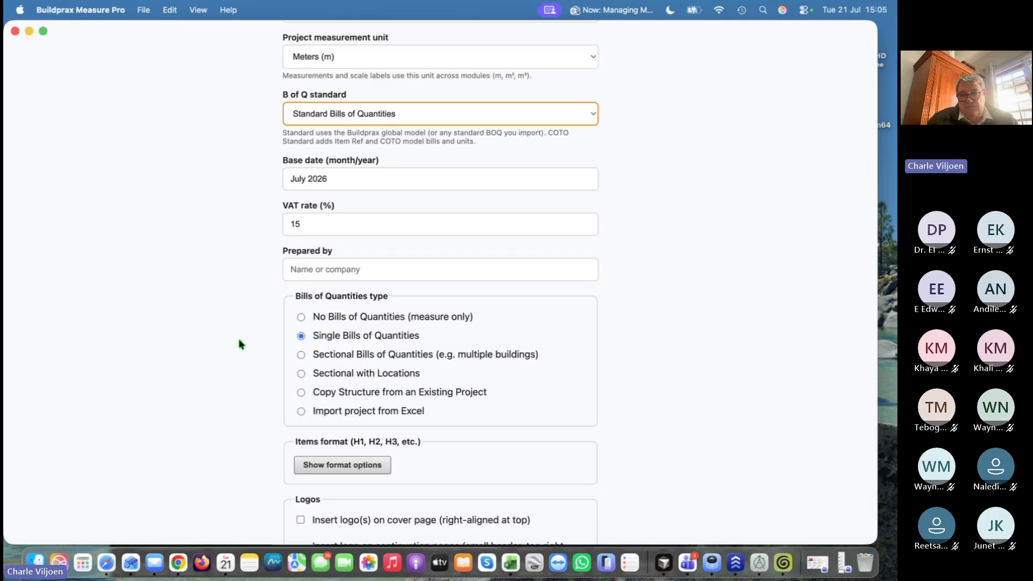
left_click(369, 251)
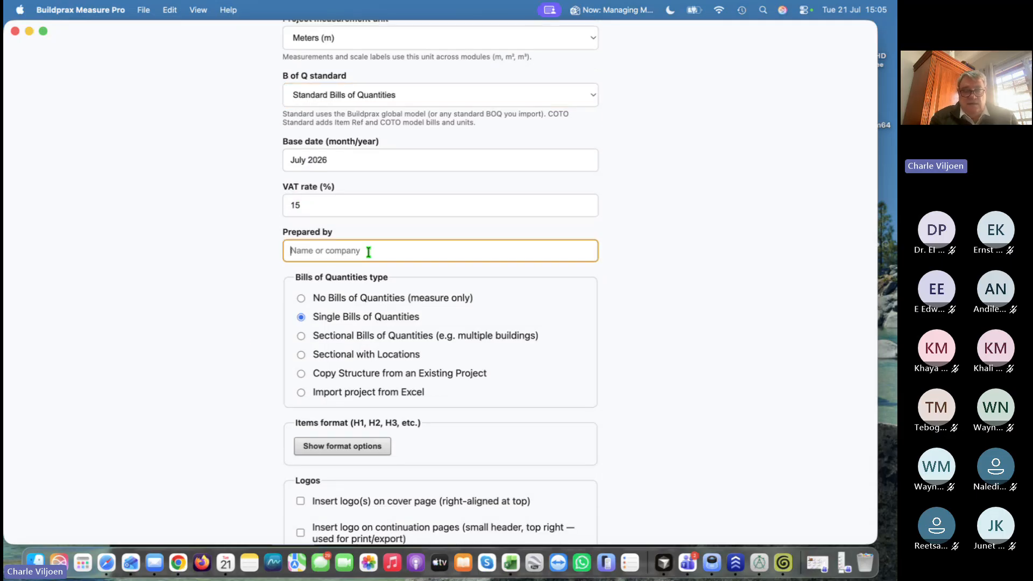
type("Buil")
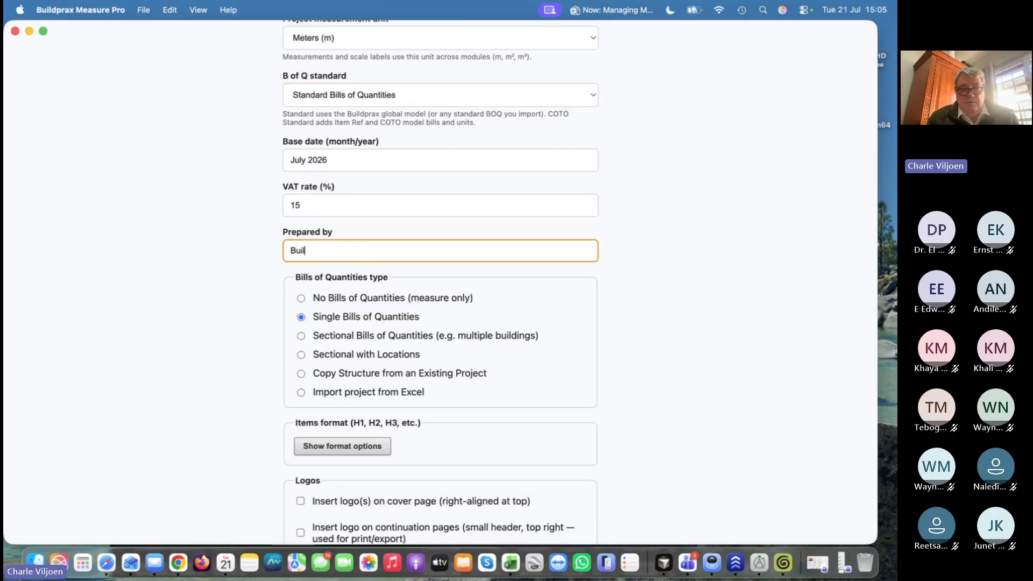
type("dpr")
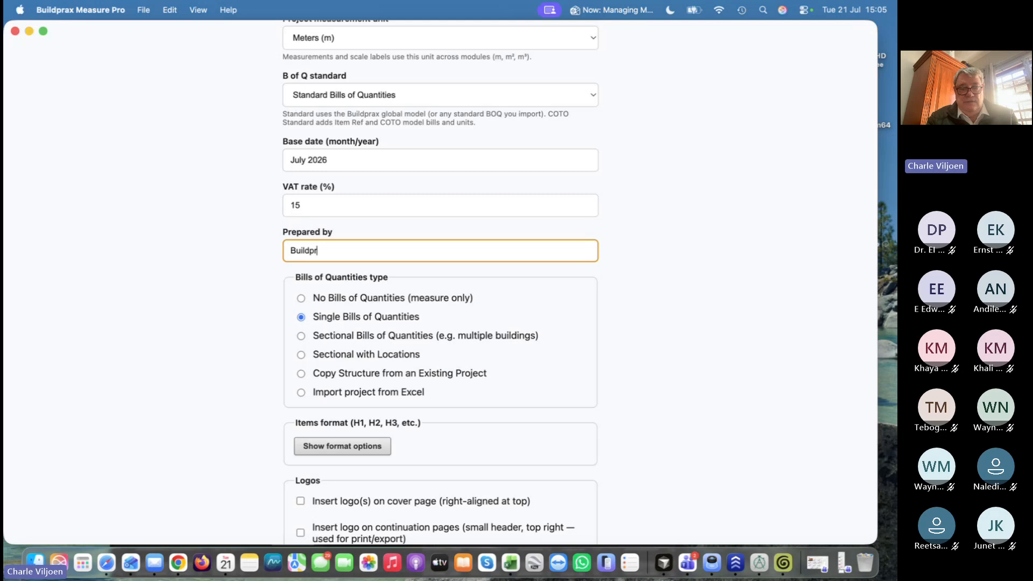
type("a")
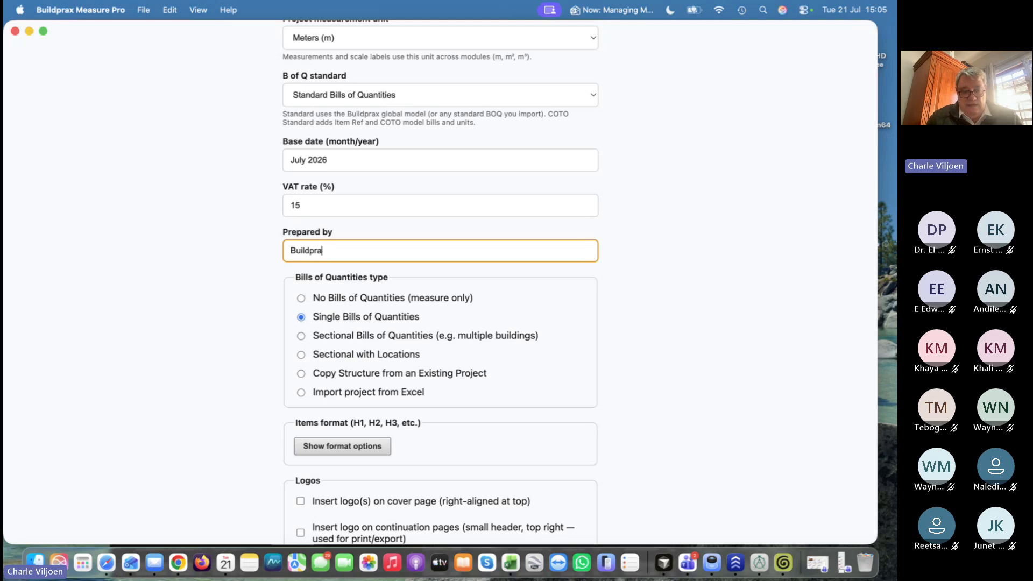
type("x")
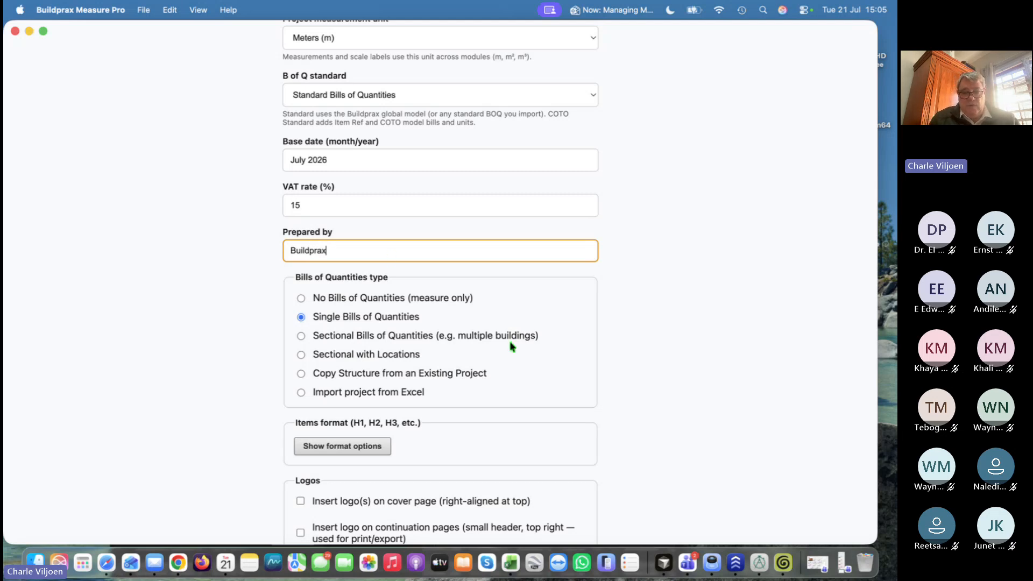
Set the Bills of Quantities type to Sectional with Locations
scroll(526, 359, "down", 1)
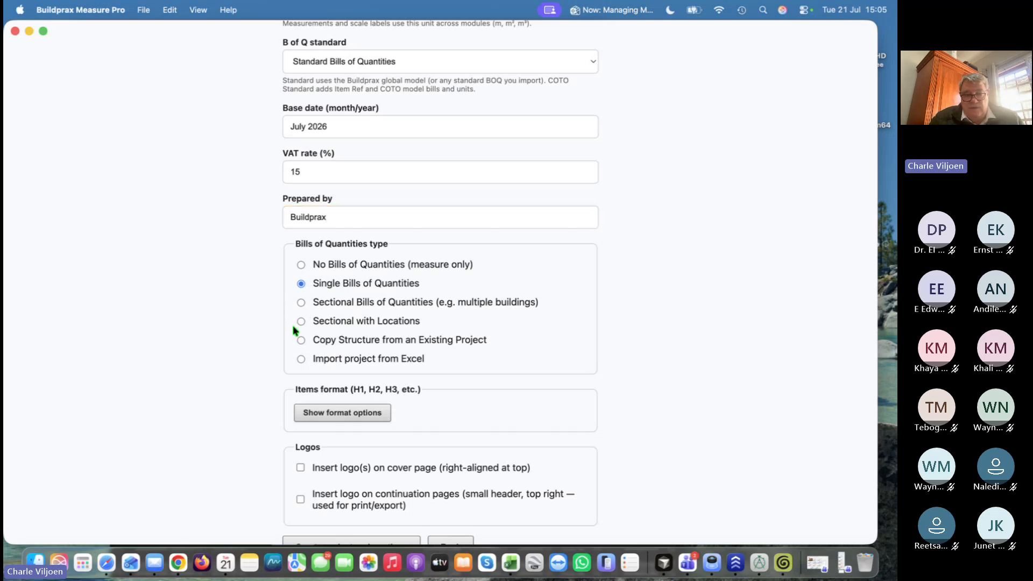
left_click(301, 321)
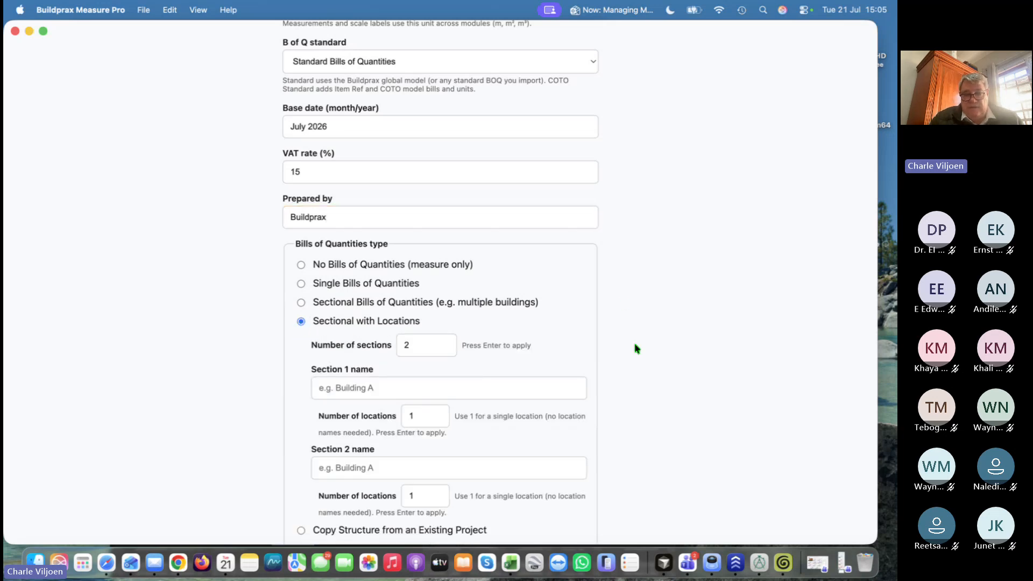
scroll(635, 347, "down", 3)
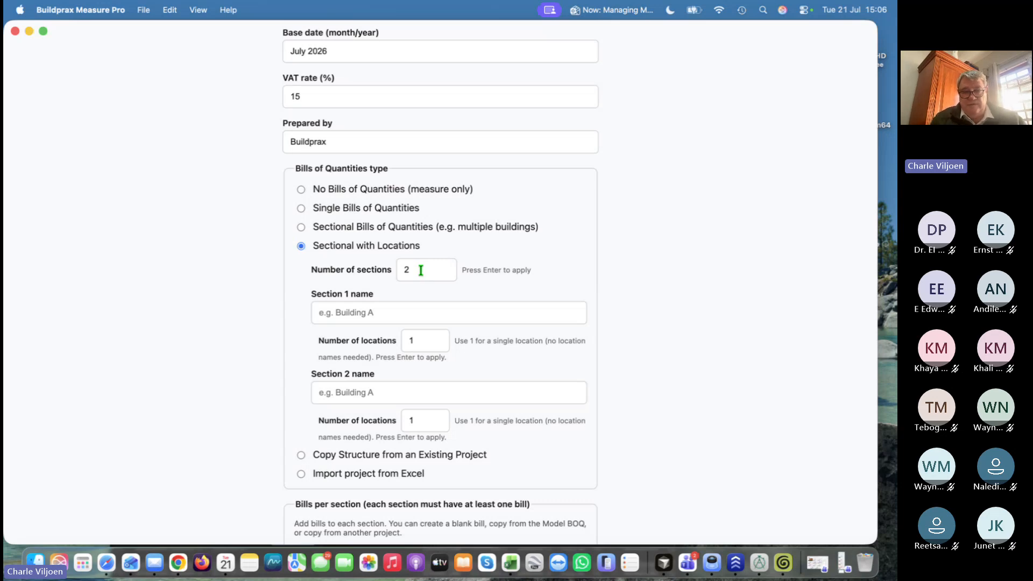
Name Section 1 of the Bills of Quantities Preliminaries
left_click(354, 313)
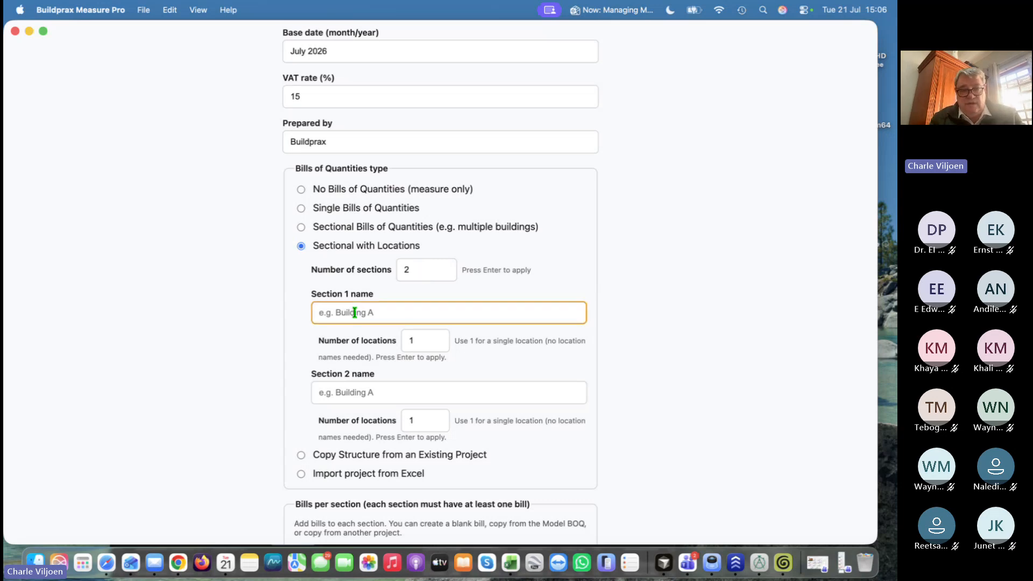
type("P")
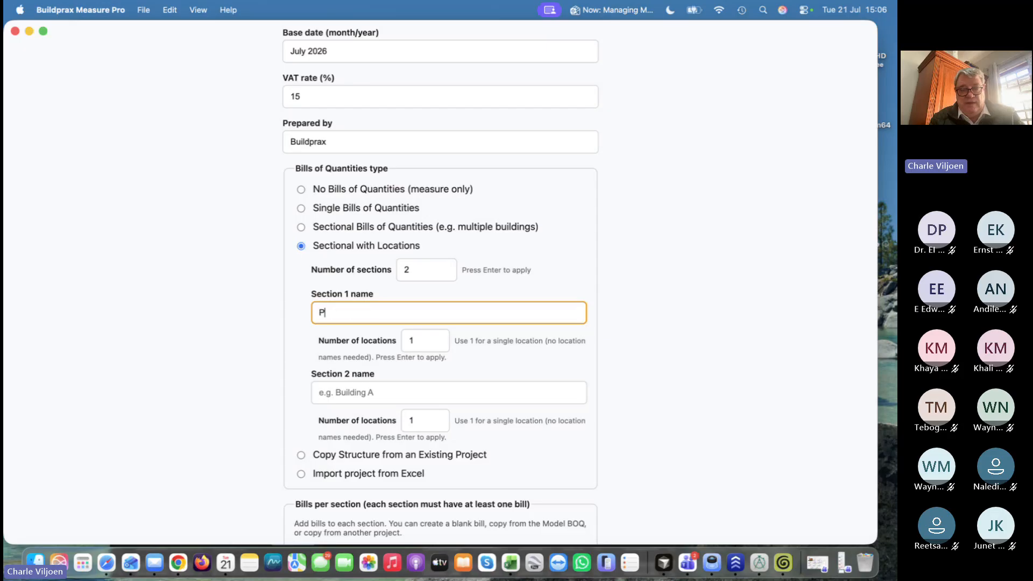
type("relimi")
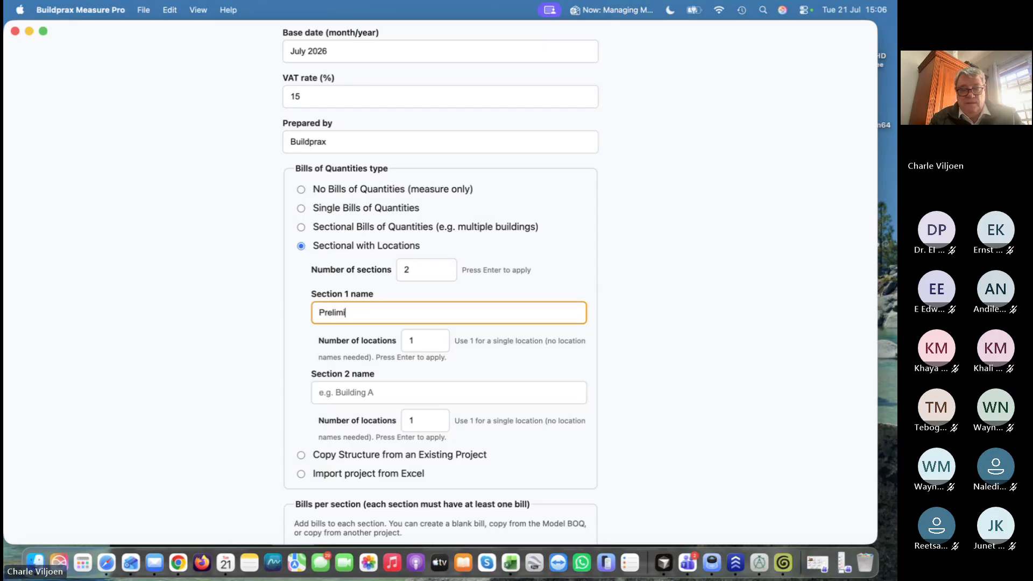
type("nar")
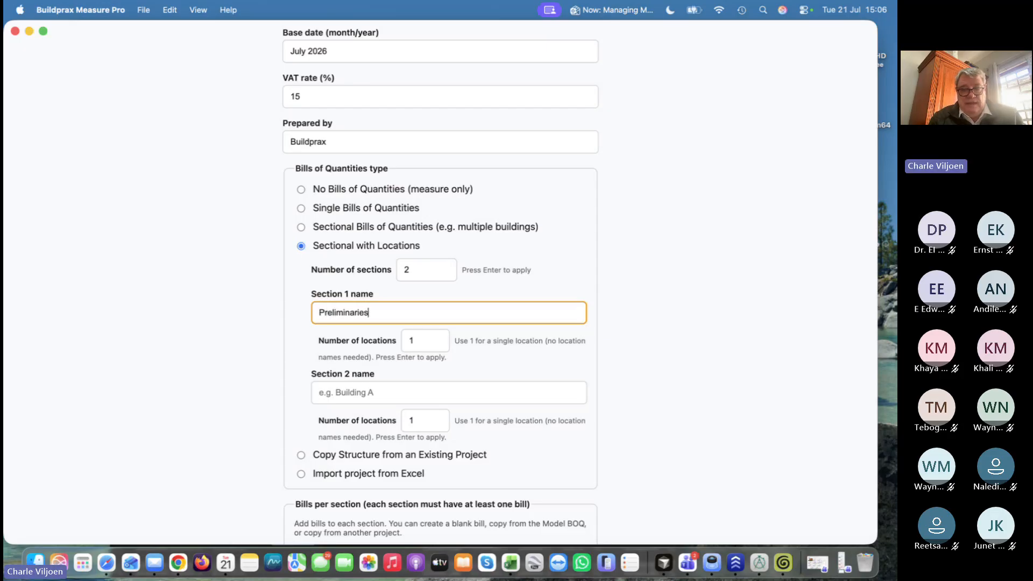
type("ies")
Name Section 2 of the Bills of Quantities Buildings
scroll(479, 362, "down", 2)
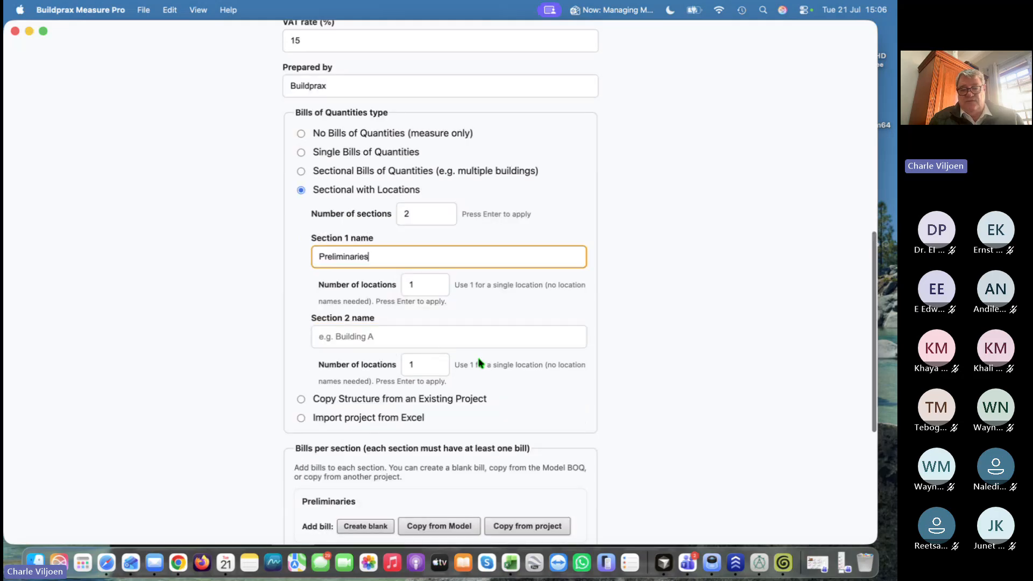
scroll(478, 362, "down", 2)
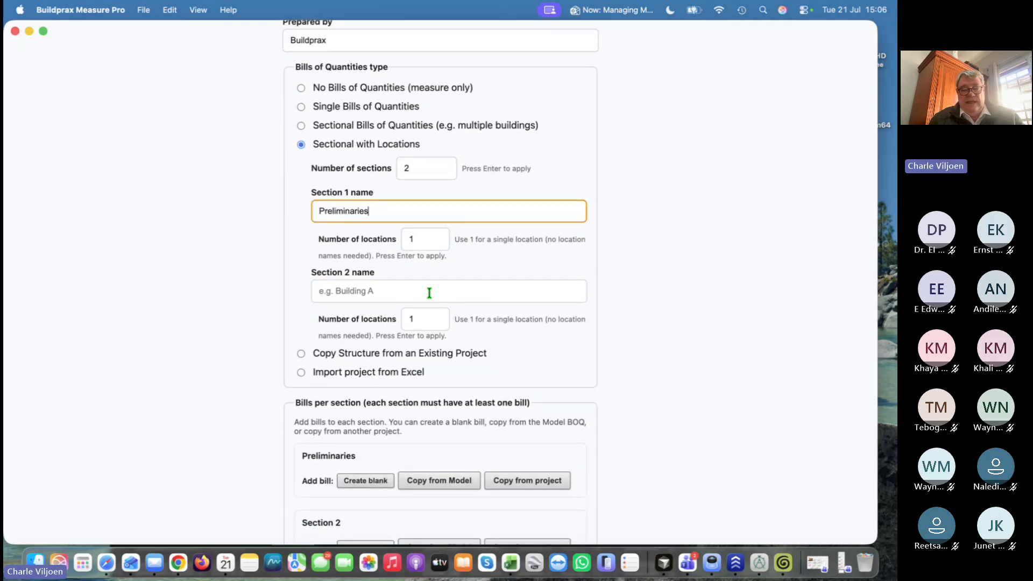
left_click(329, 292)
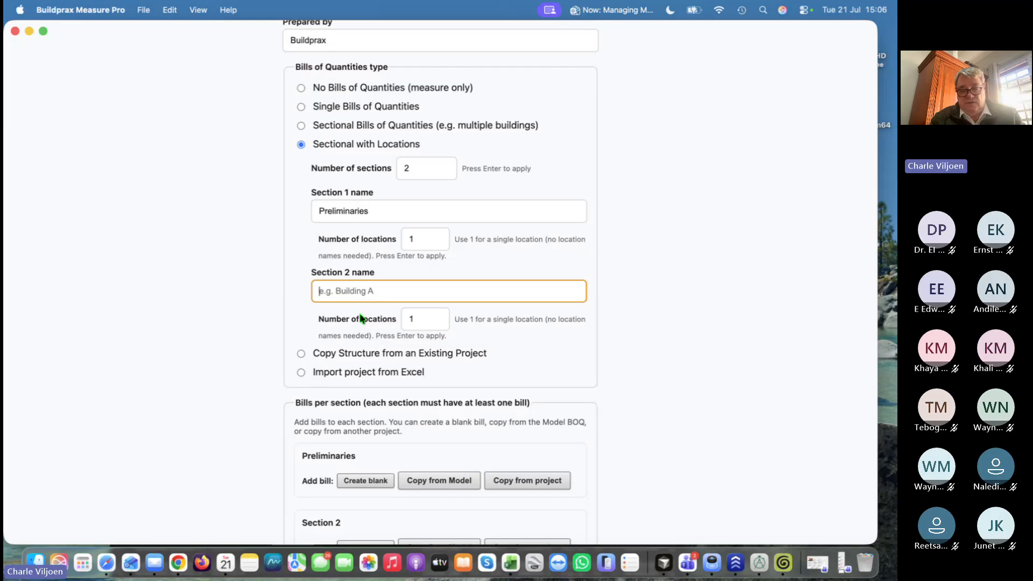
type("Buildin")
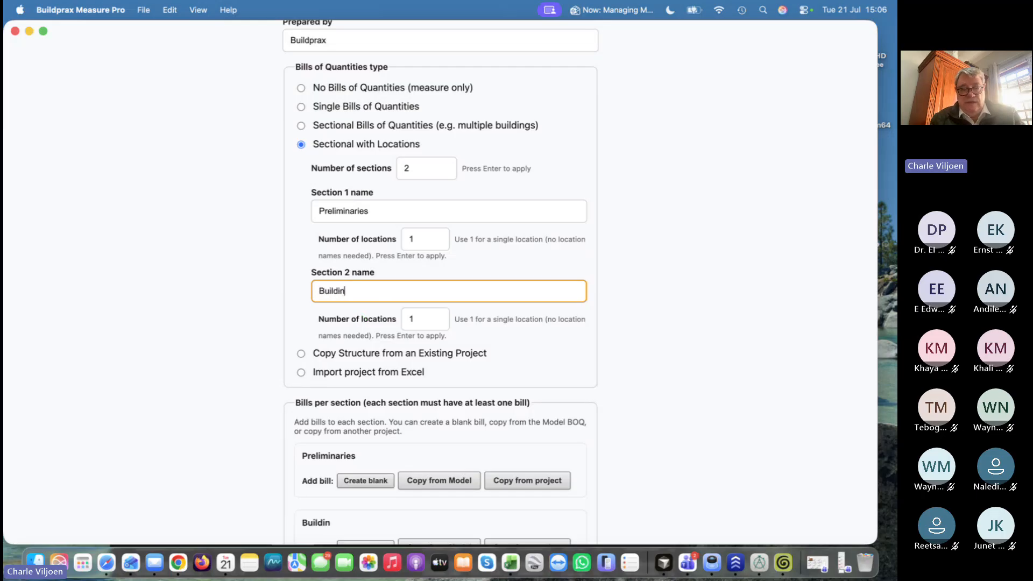
type("gs")
Set the number of locations for the Buildings section to 3 and apply it
left_click(416, 318)
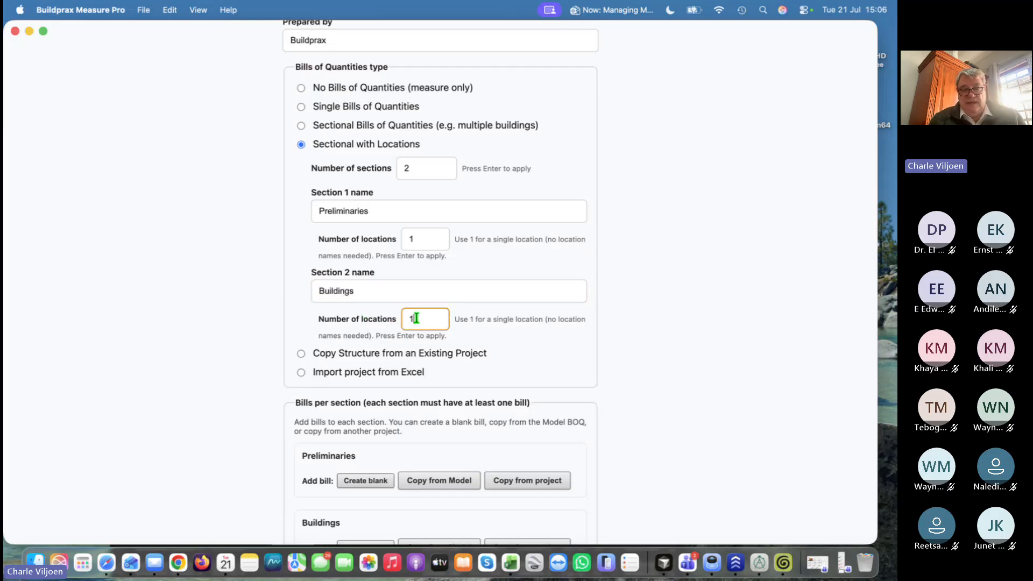
key("BackSpace")
type("3")
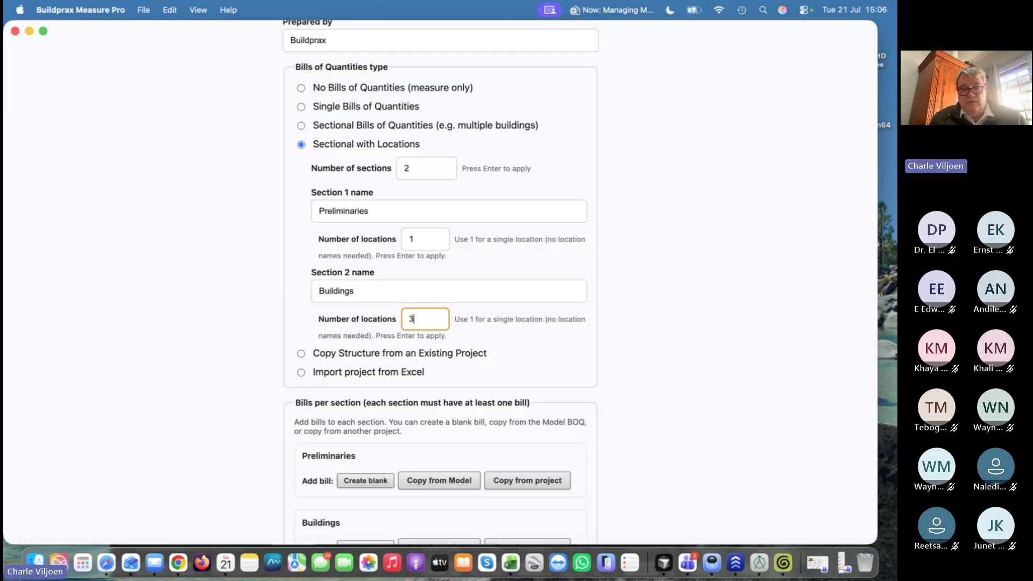
scroll(555, 374, "down", 2)
scroll(525, 310, "up", 1)
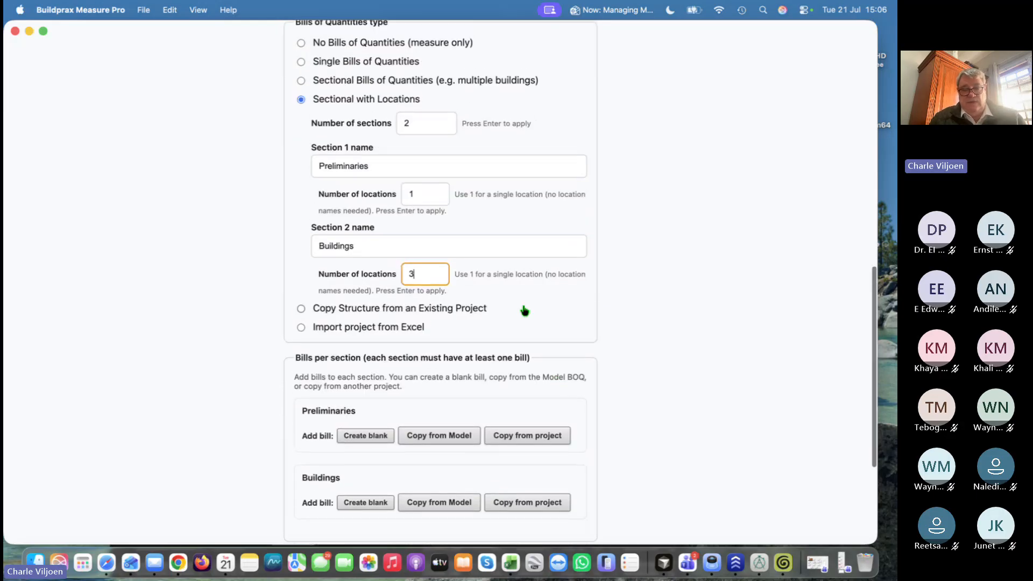
scroll(299, 298, "up", 1)
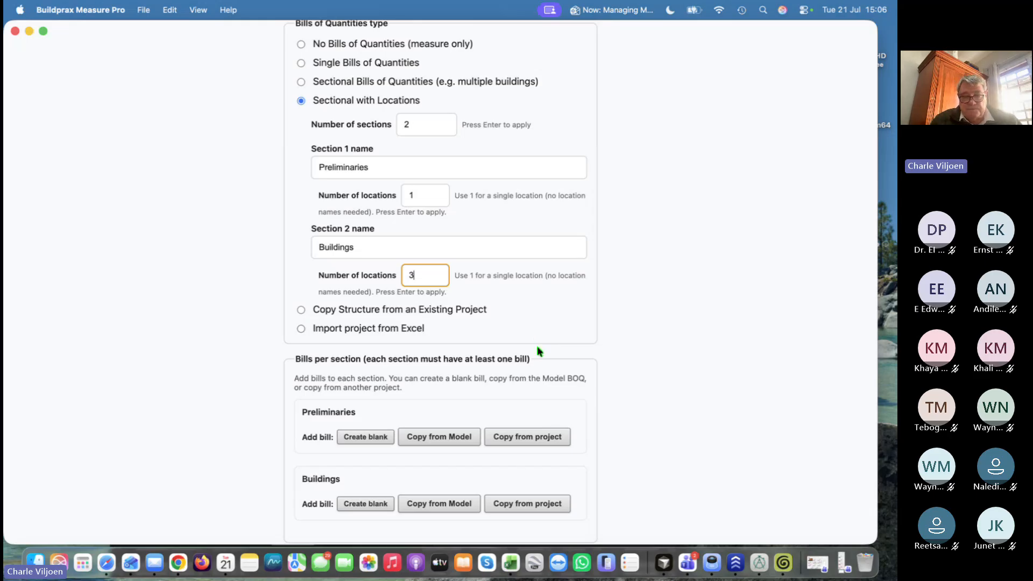
scroll(537, 350, "down", 4)
scroll(592, 351, "down", 1)
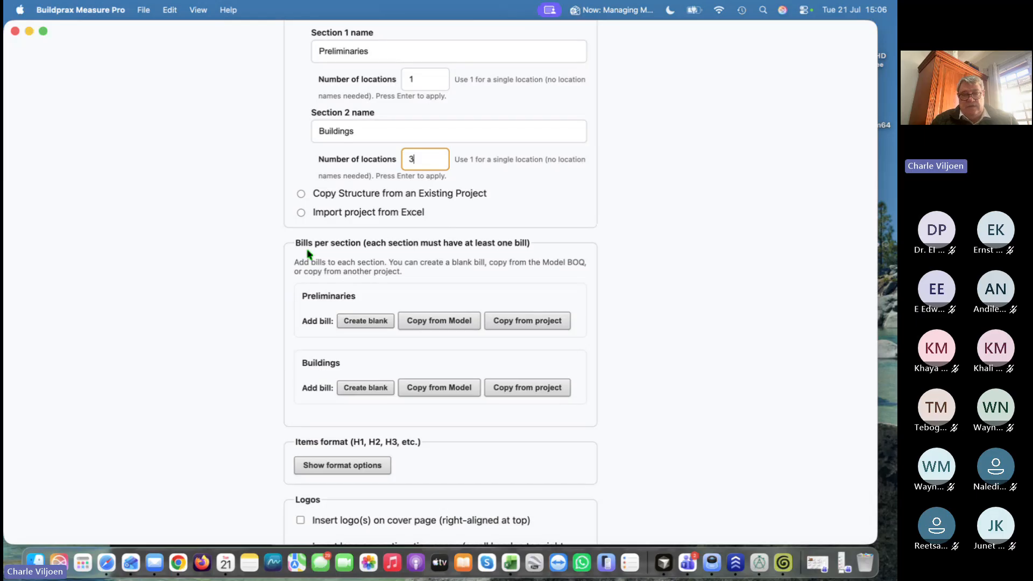
scroll(308, 252, "down", 2)
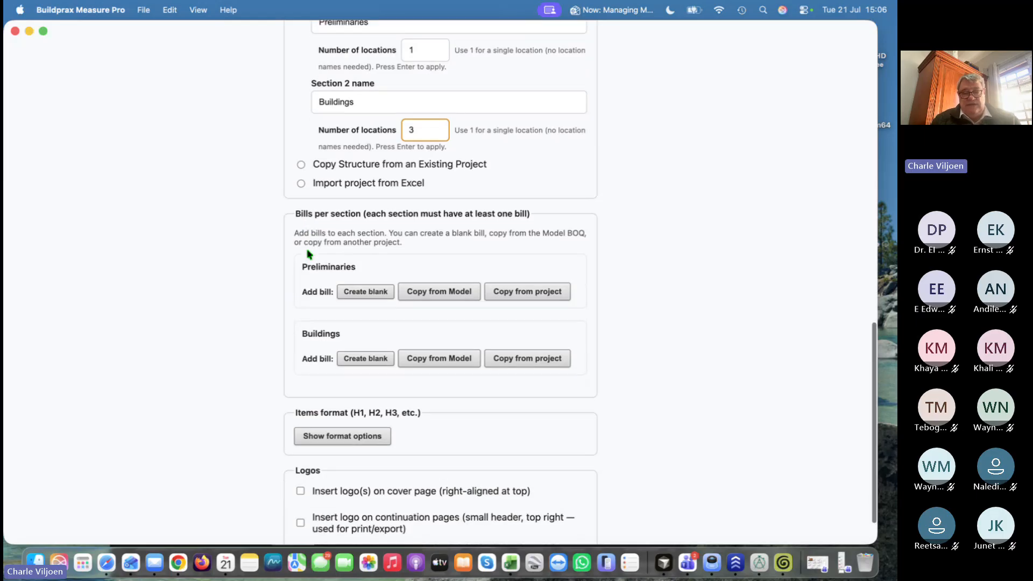
left_click(362, 295)
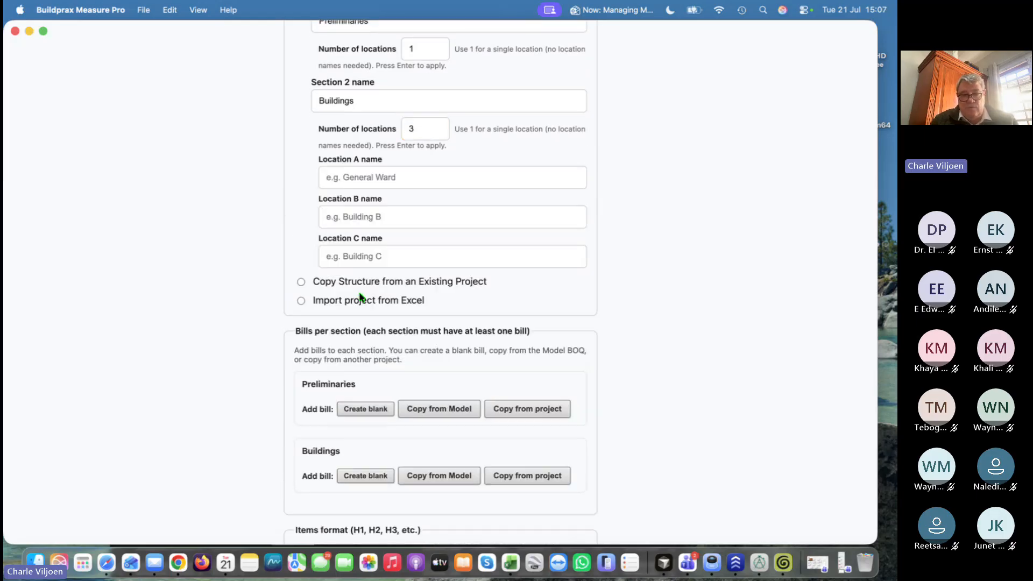
Add one blank bill to the Preliminaries section and three blank bills to the Buildings section
left_click(366, 410)
scroll(374, 396, "down", 5)
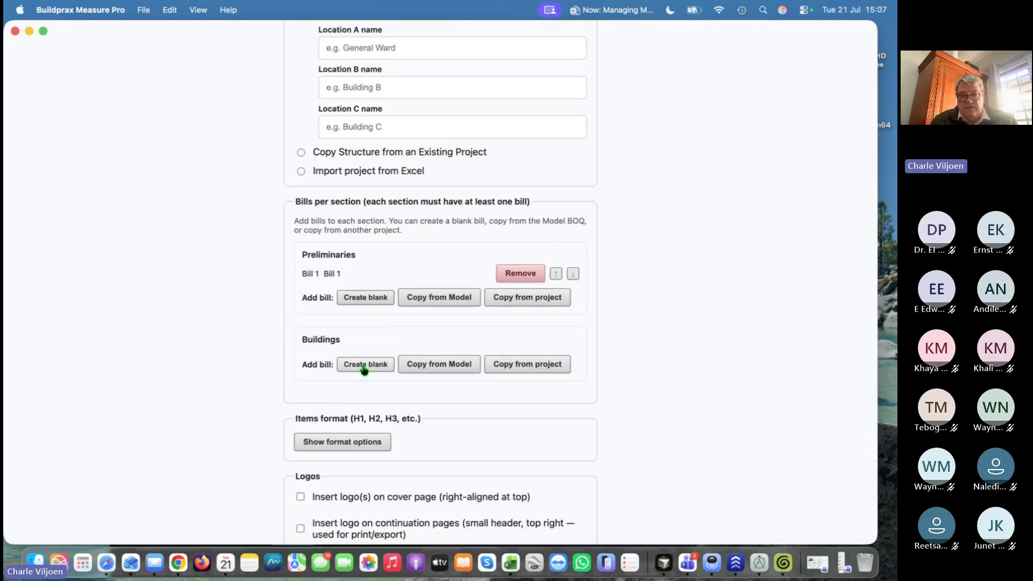
left_click(355, 369)
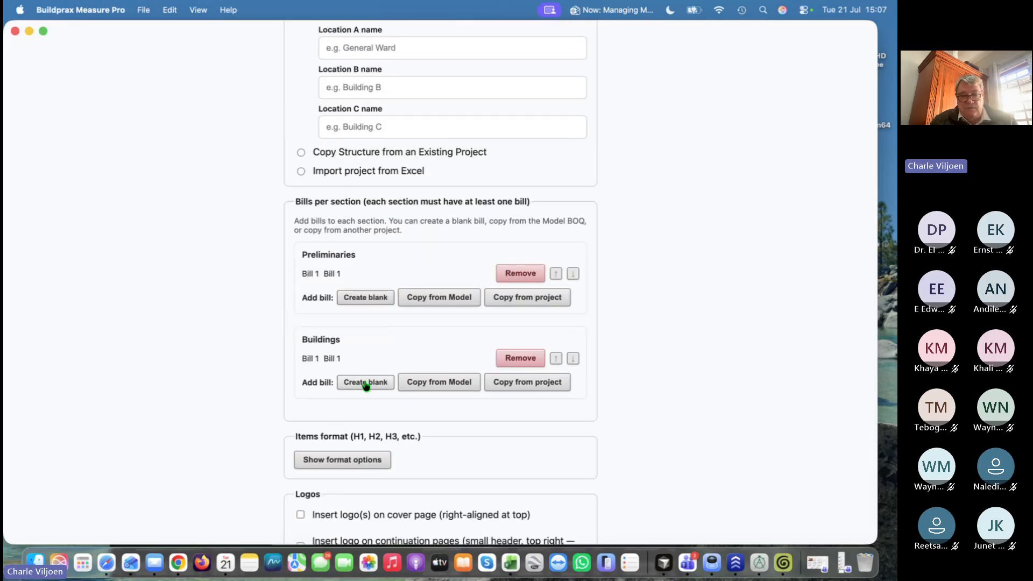
left_click(365, 385)
left_click(371, 406)
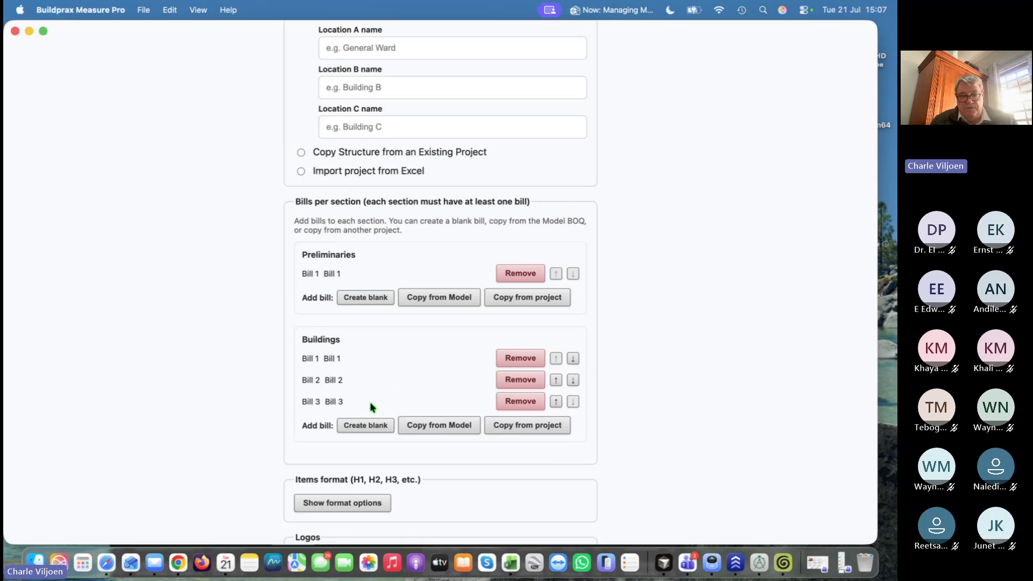
Examine the font, size, bold and underline format options for the H1 to H4, text and default items, and hide them again
scroll(397, 367, "down", 4)
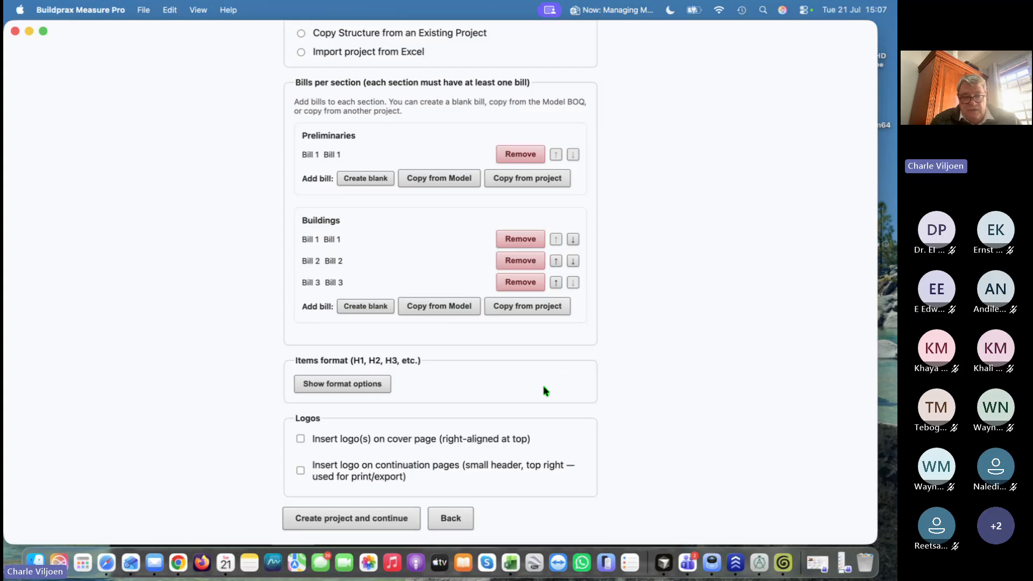
left_click(357, 385)
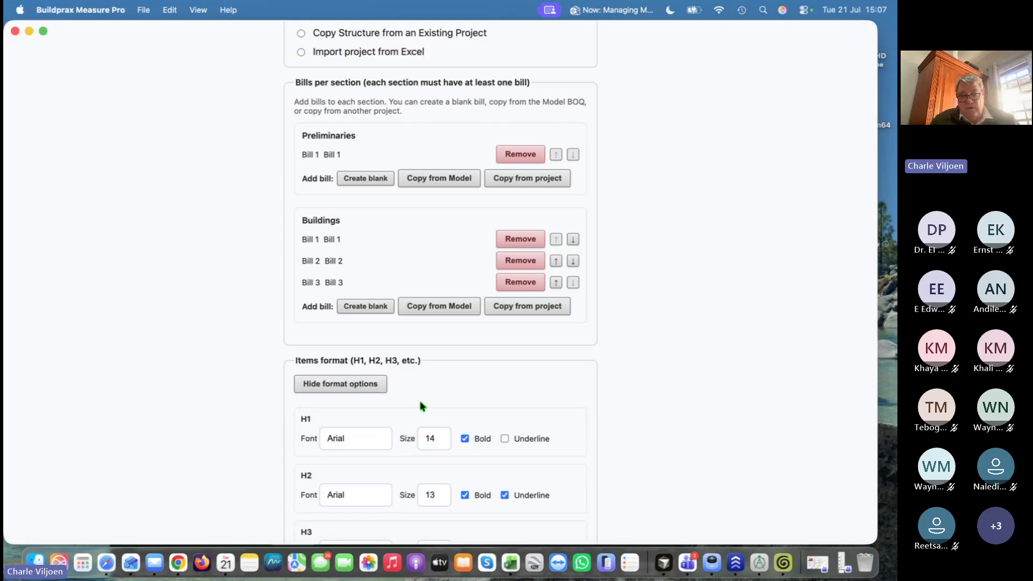
scroll(547, 419, "down", 3)
scroll(547, 419, "down", 3)
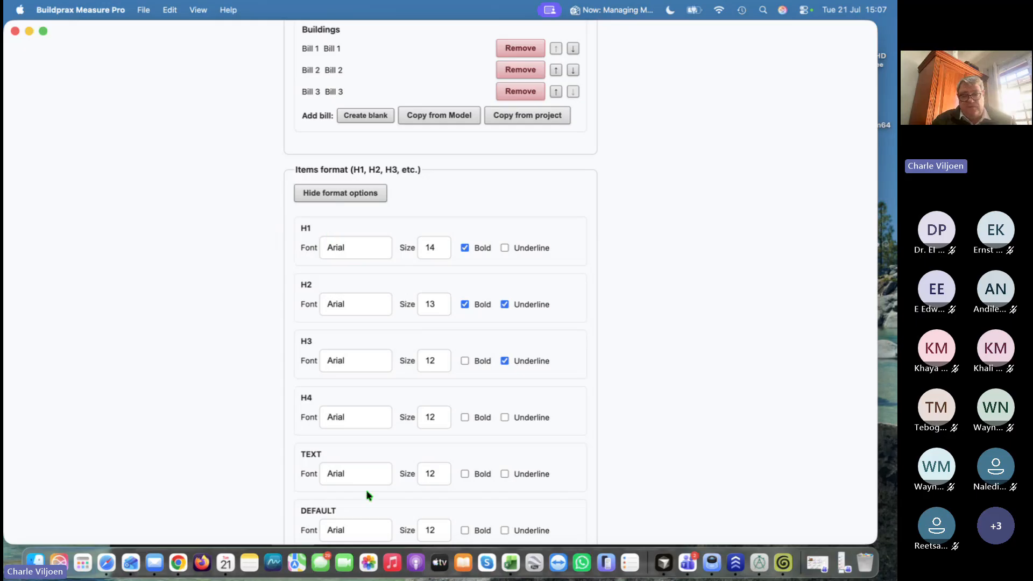
scroll(371, 509, "down", 4)
scroll(370, 508, "up", 8)
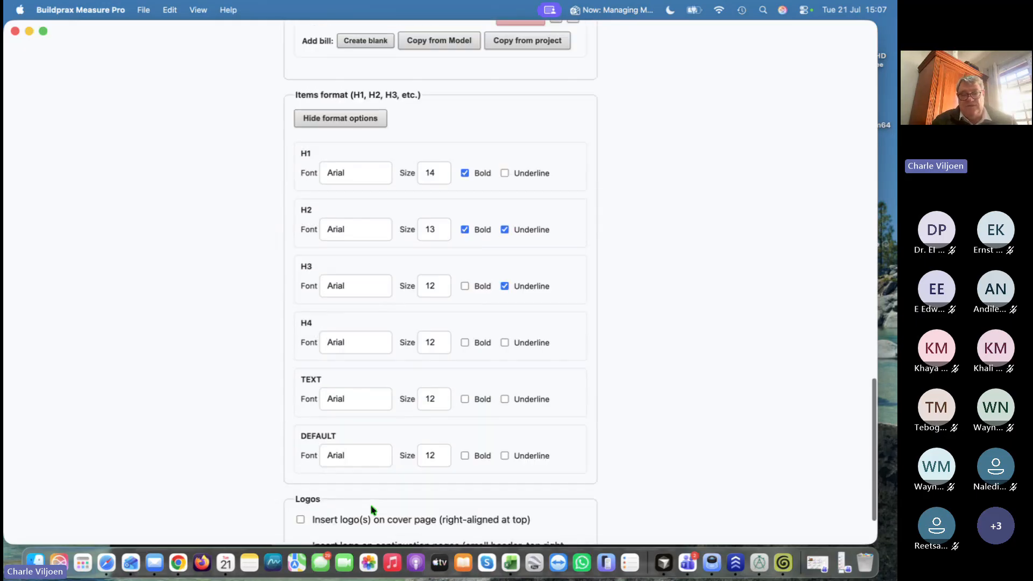
left_click(328, 323)
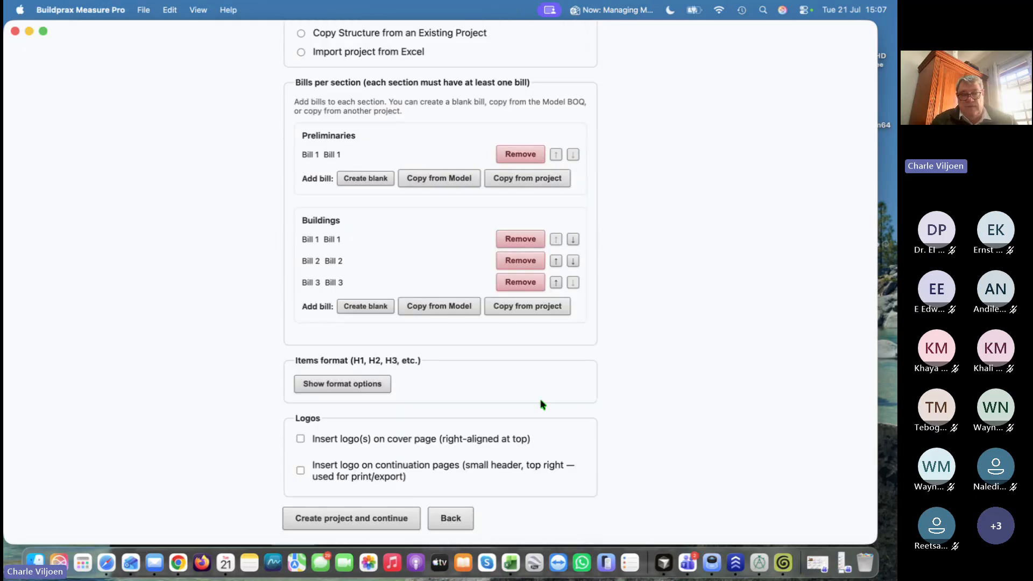
Enable logos on the cover page and set the number of logos to 3
left_click(300, 440)
scroll(554, 461, "down", 2)
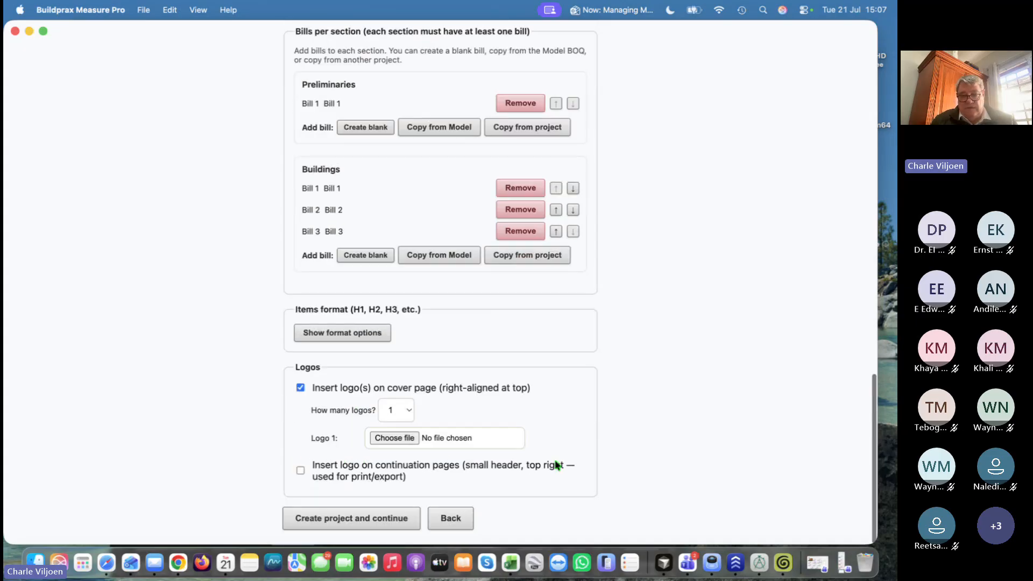
left_click(409, 411)
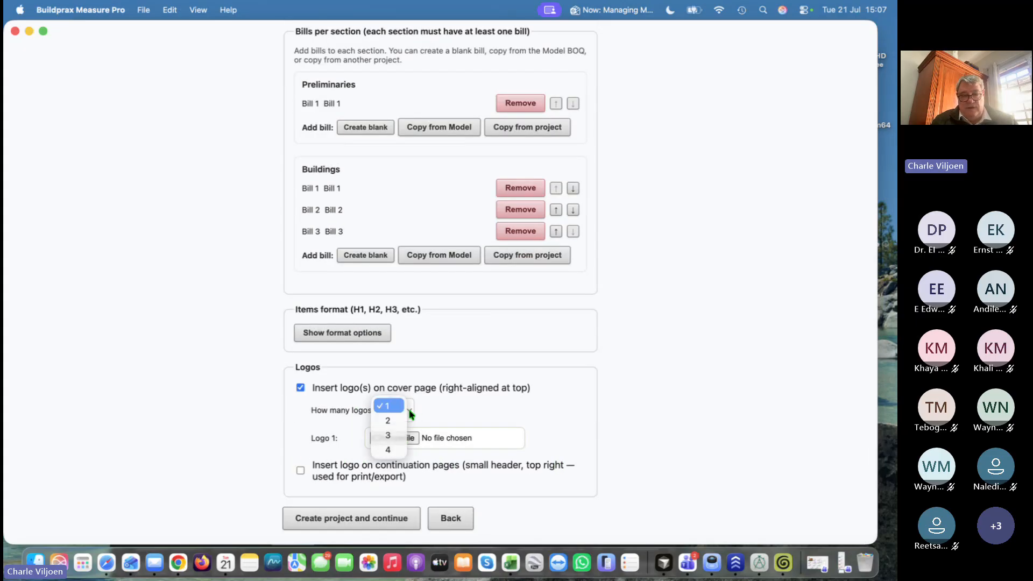
left_click(390, 435)
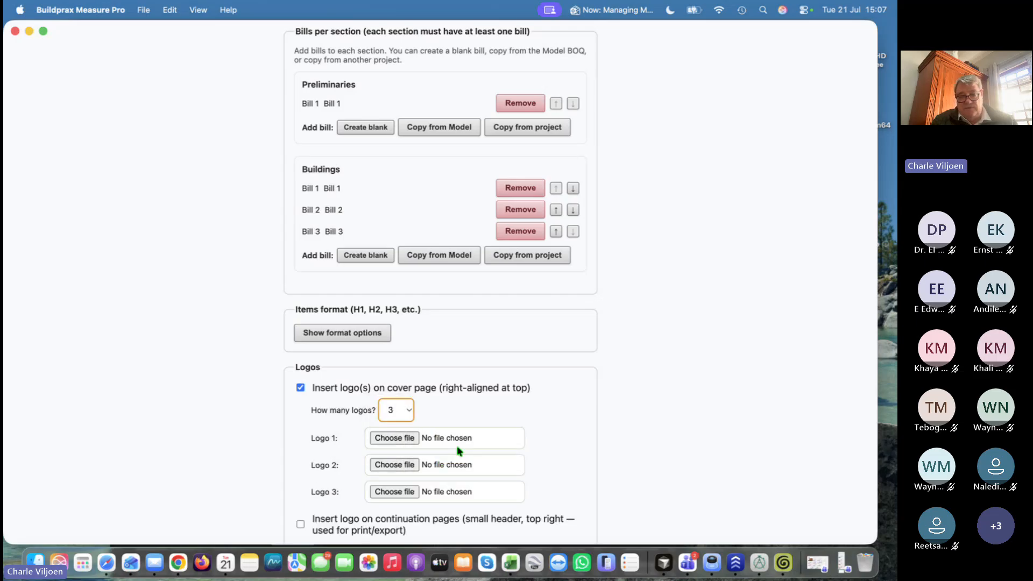
Load the Cheque Book developers' PNG file from the Logos folder as Logo 1 on the cover page
left_click(404, 442)
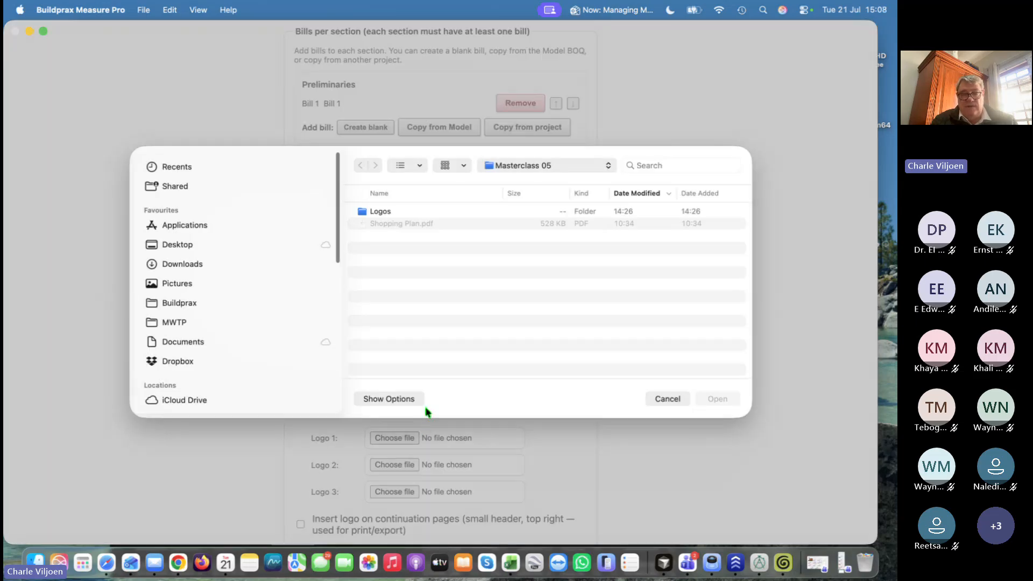
double_click(359, 212)
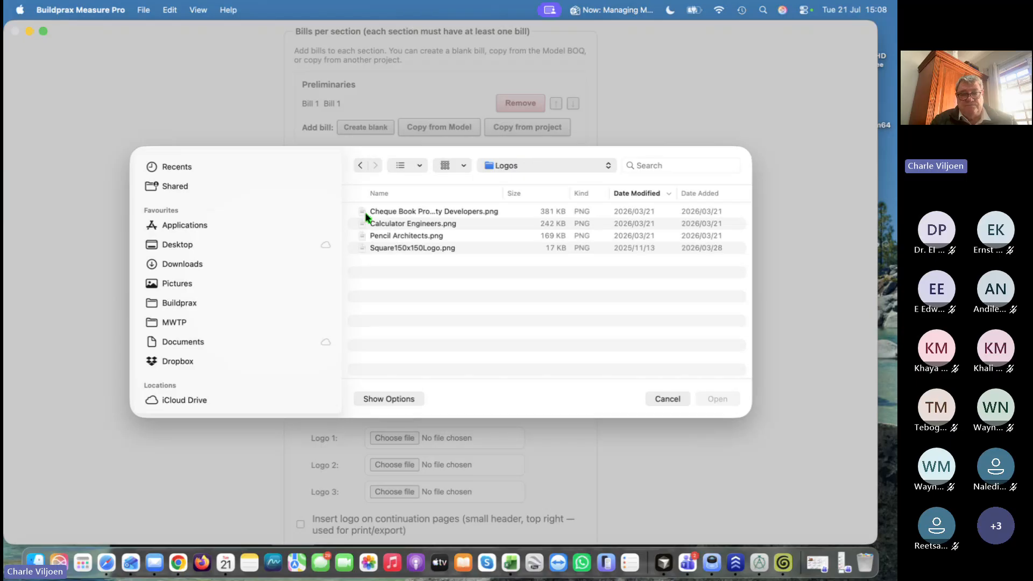
left_click(418, 212)
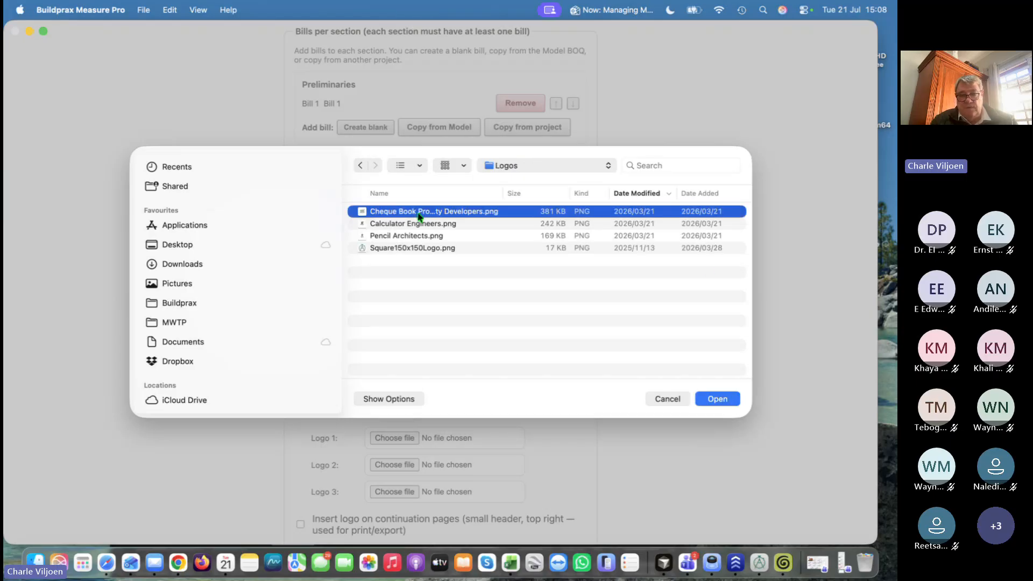
left_click(717, 401)
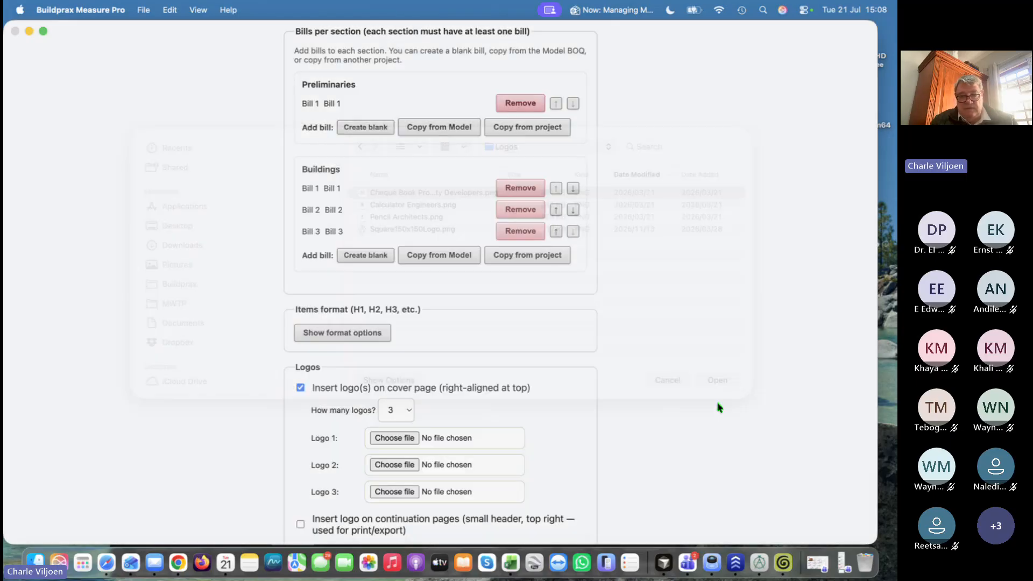
Load Pencil Architects.png from the Logos folder as Logo 2 on the cover page
left_click(400, 466)
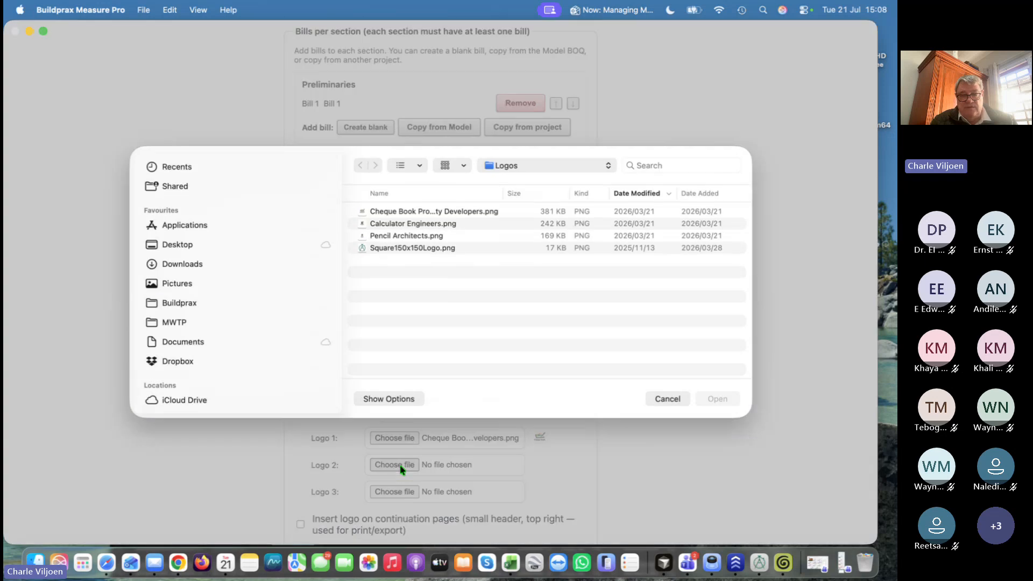
left_click(392, 236)
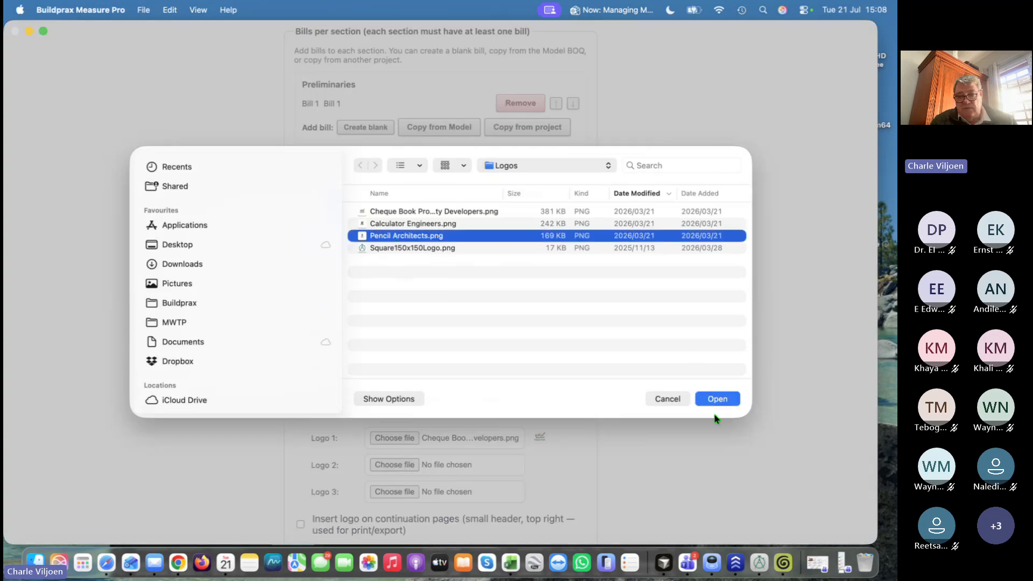
left_click(719, 401)
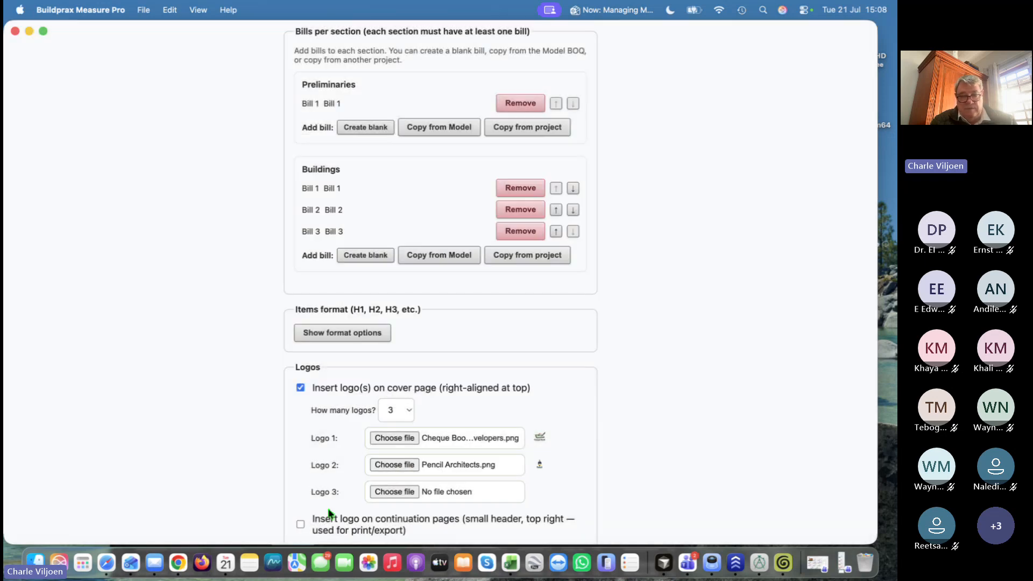
Load Square150x150Logo.png from the Logos folder as Logo 3 on the cover page
left_click(404, 493)
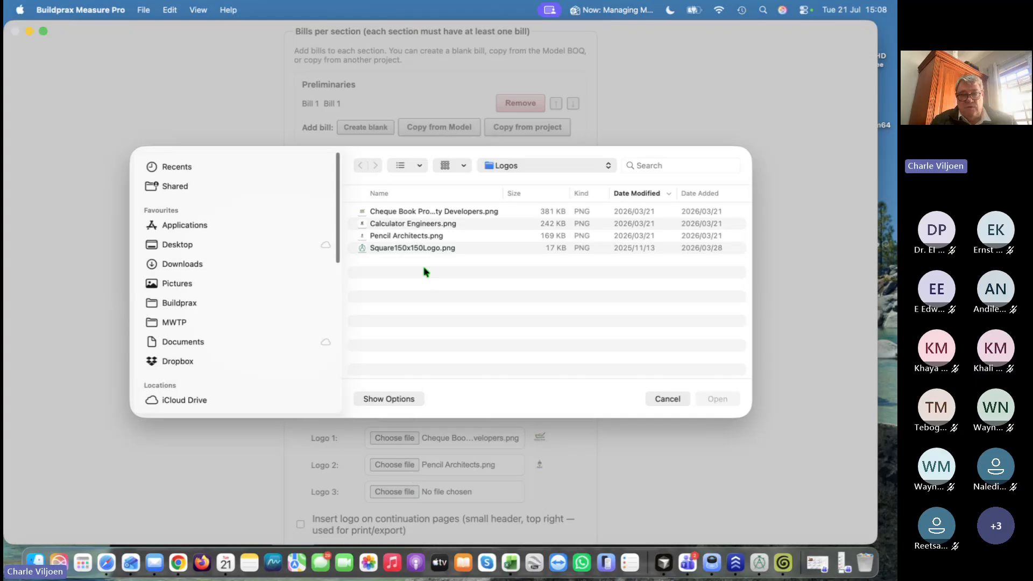
left_click(396, 248)
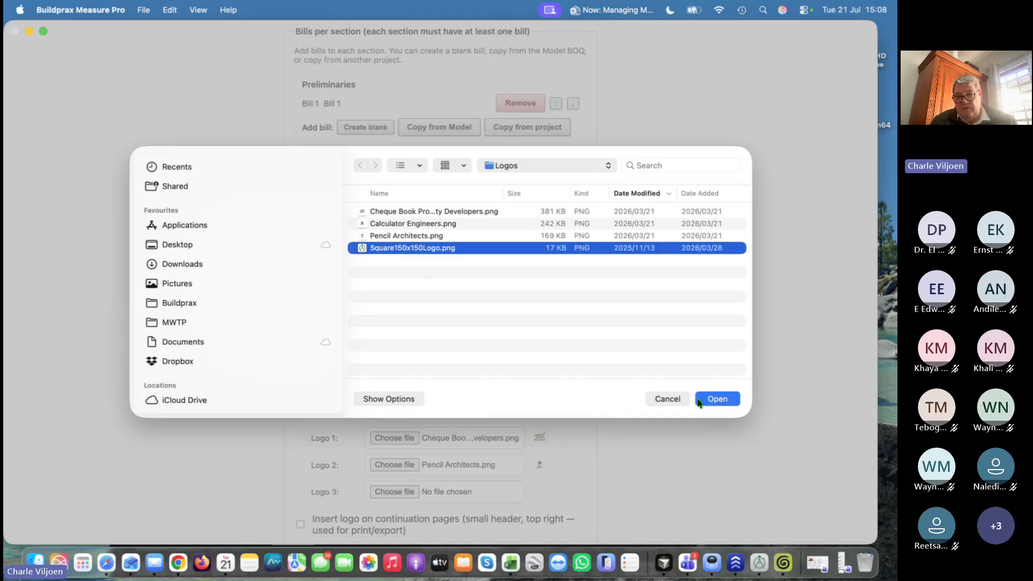
left_click(716, 399)
scroll(603, 427, "down", 2)
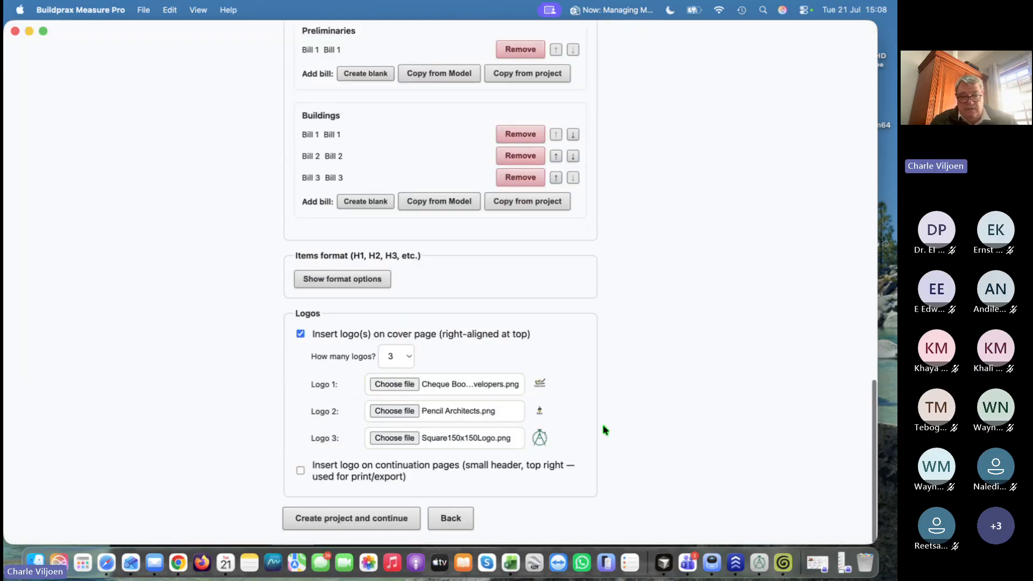
Enable the logo on continuation pages using Square150x150Logo.png, and create the project
left_click(300, 471)
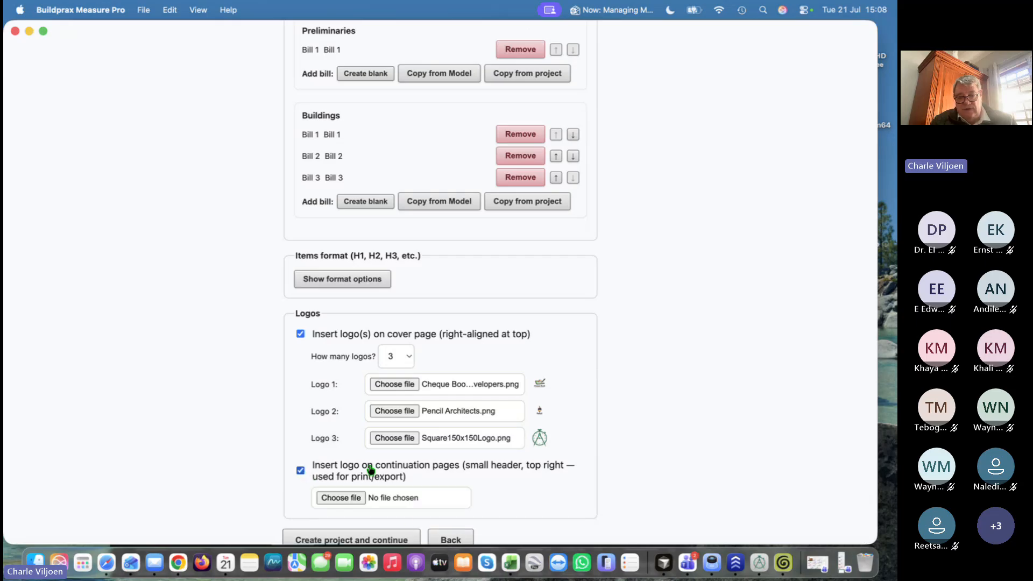
left_click(341, 498)
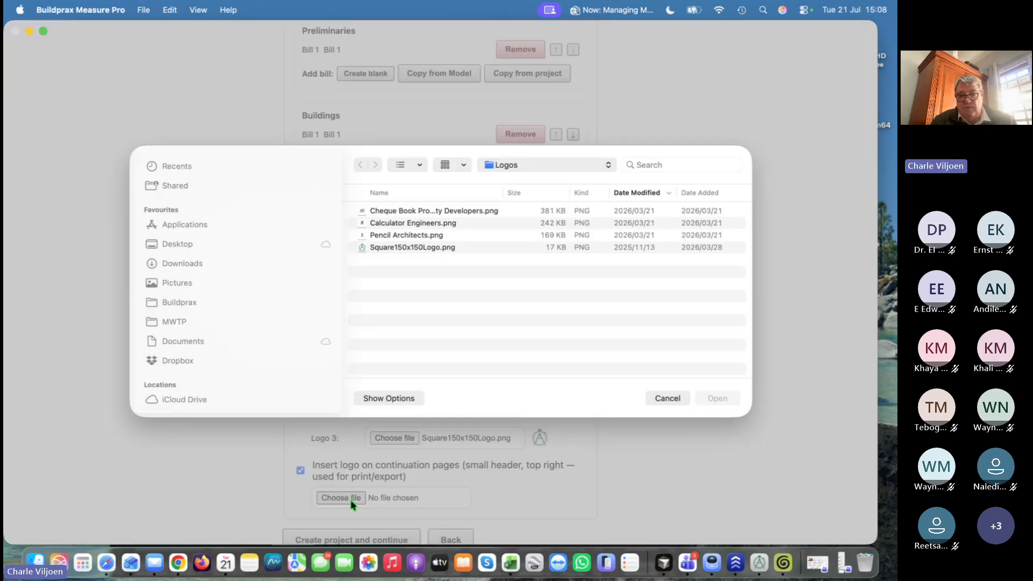
left_click(399, 251)
left_click(717, 398)
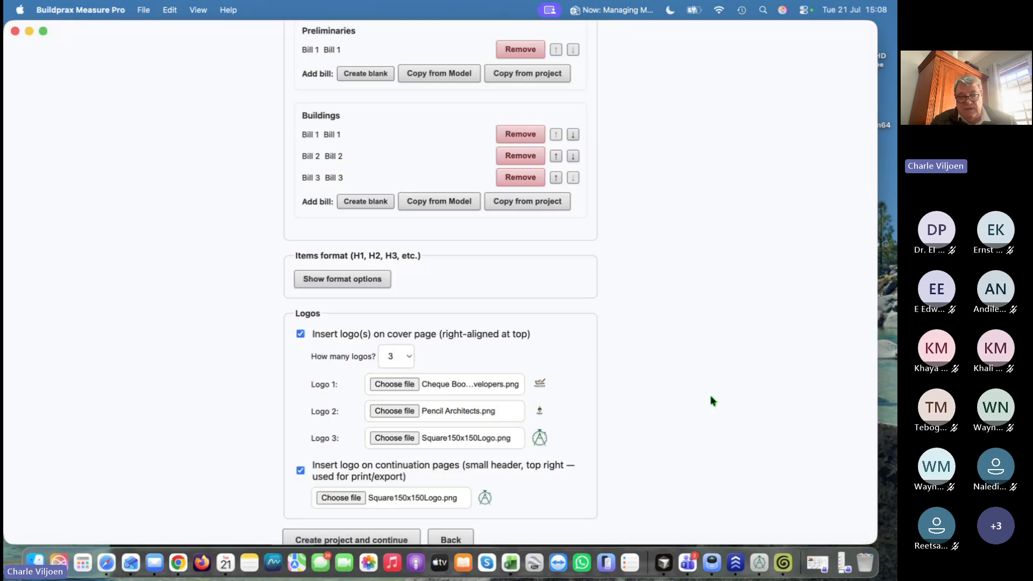
scroll(609, 407, "down", 1)
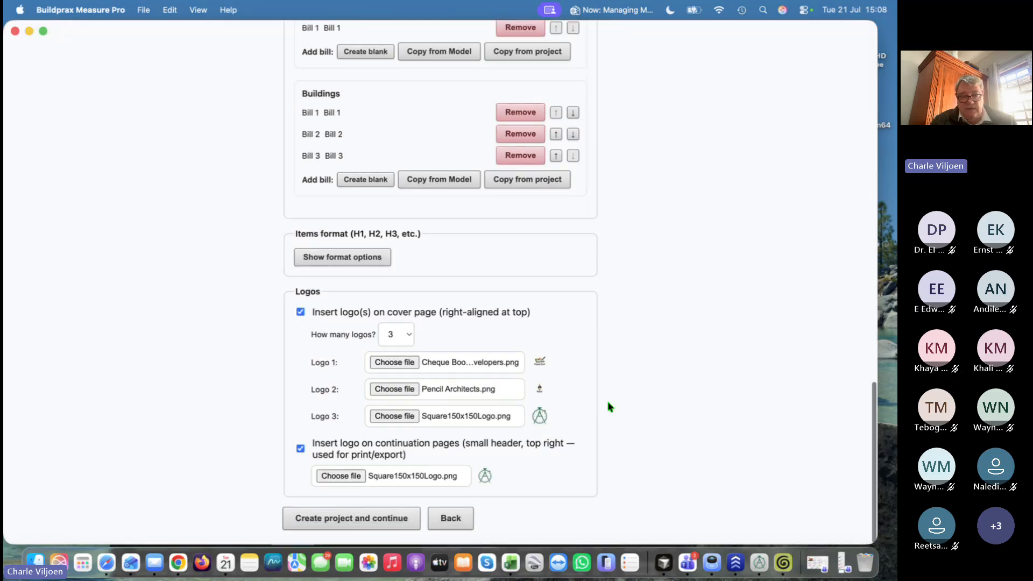
left_click(377, 522)
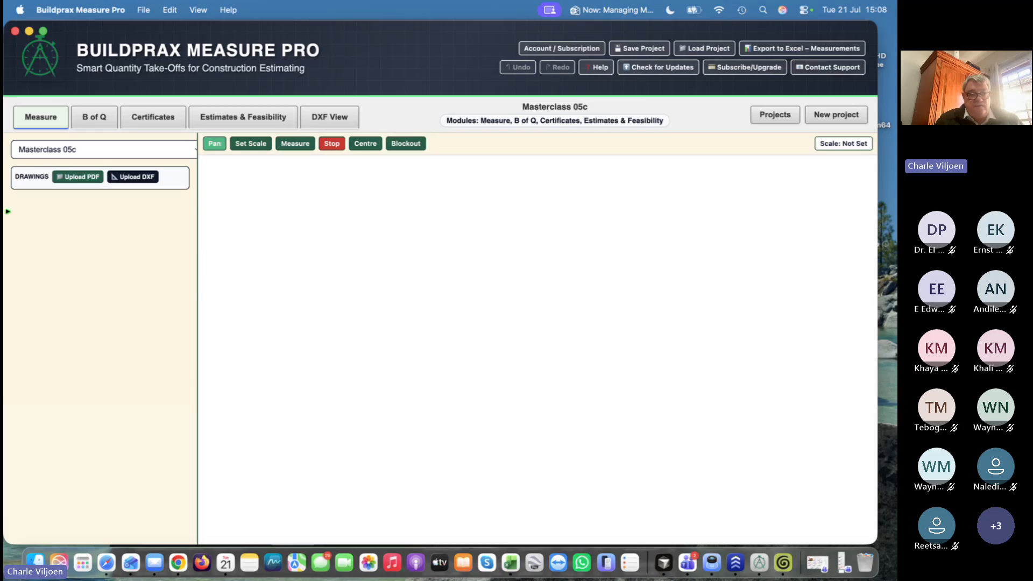
Upload the drawing Shopping Plan.pdf from the Masterclass 05 folder into the project
left_click(84, 179)
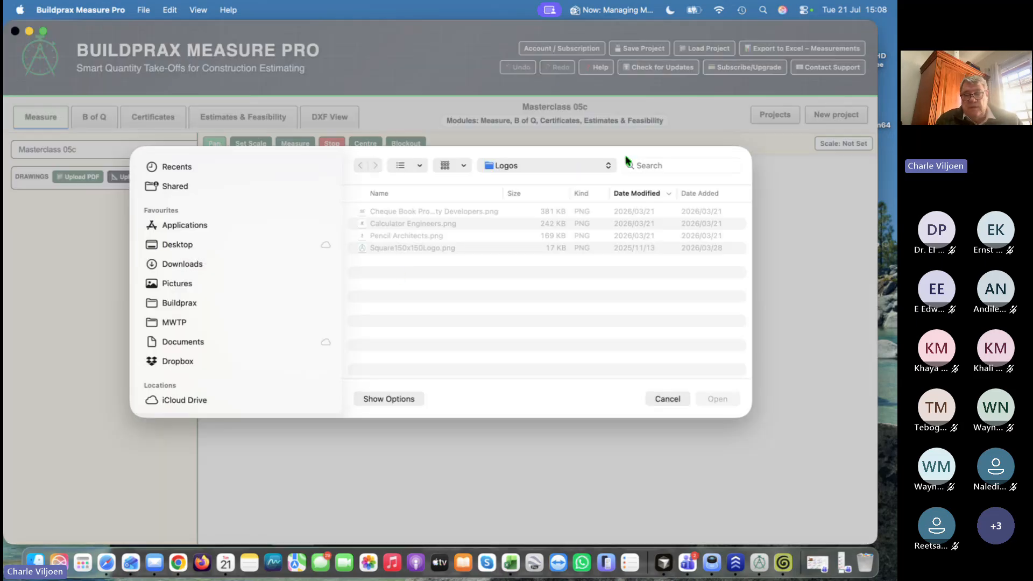
left_click(603, 171)
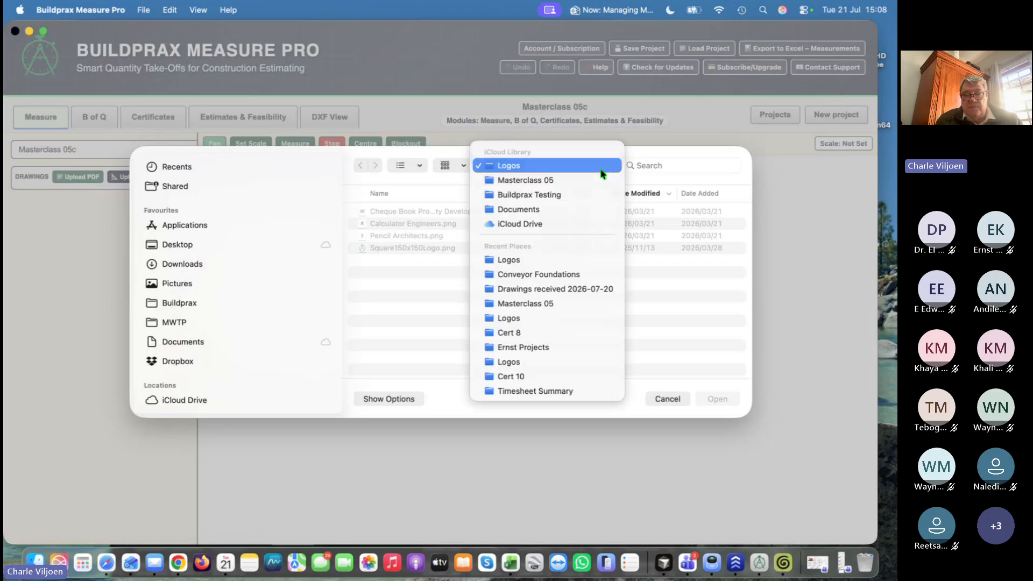
left_click(570, 181)
left_click(397, 225)
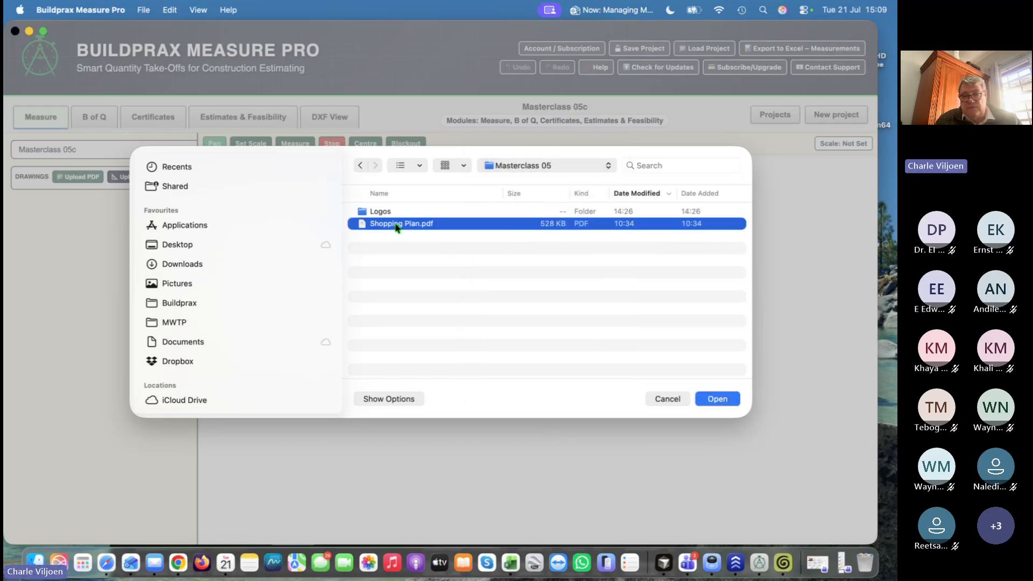
left_click(715, 401)
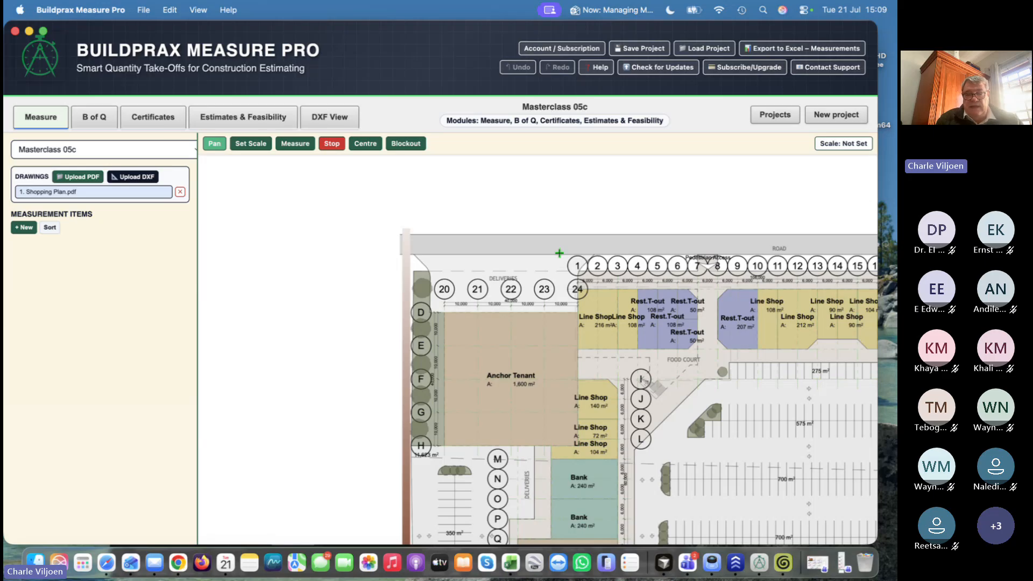
Set the drawing scale to 40 m between grid lines 20 and 24 along the dimension line above the Anchor Tenant
left_click_drag(559, 253, 330, 162)
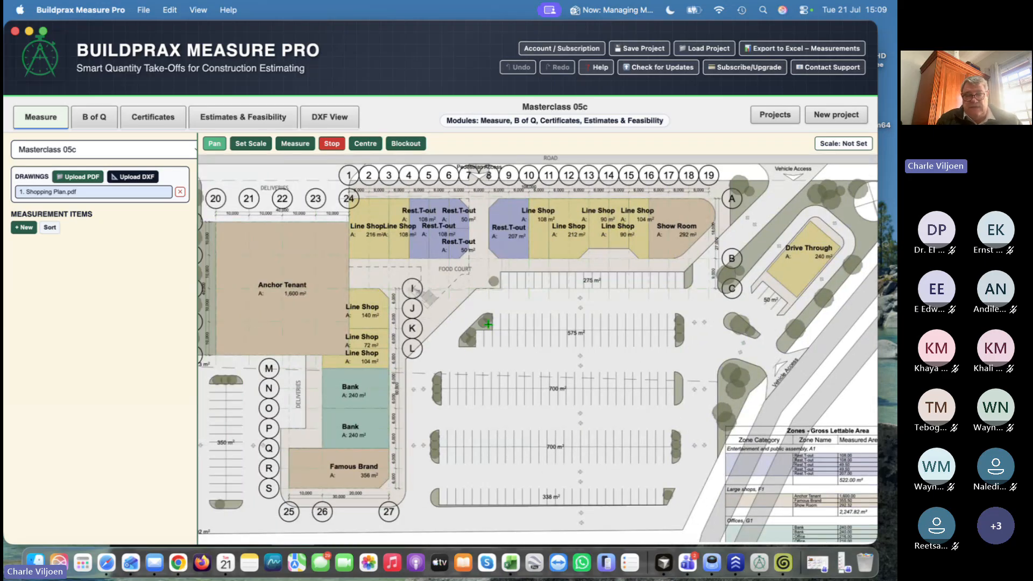
scroll(494, 315, "up", 5)
scroll(494, 316, "down", 8)
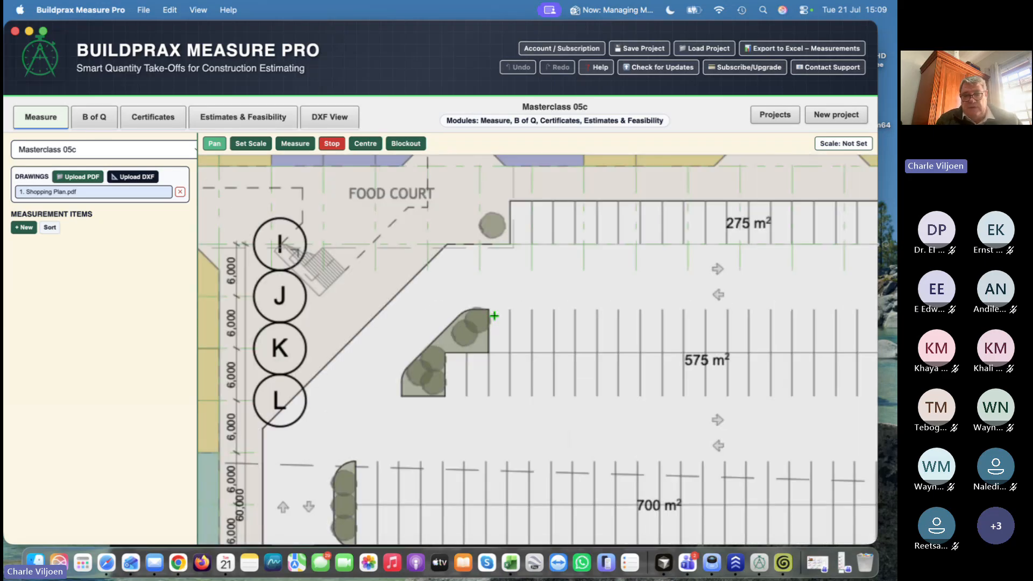
scroll(494, 315, "up", 5)
scroll(495, 316, "down", 3)
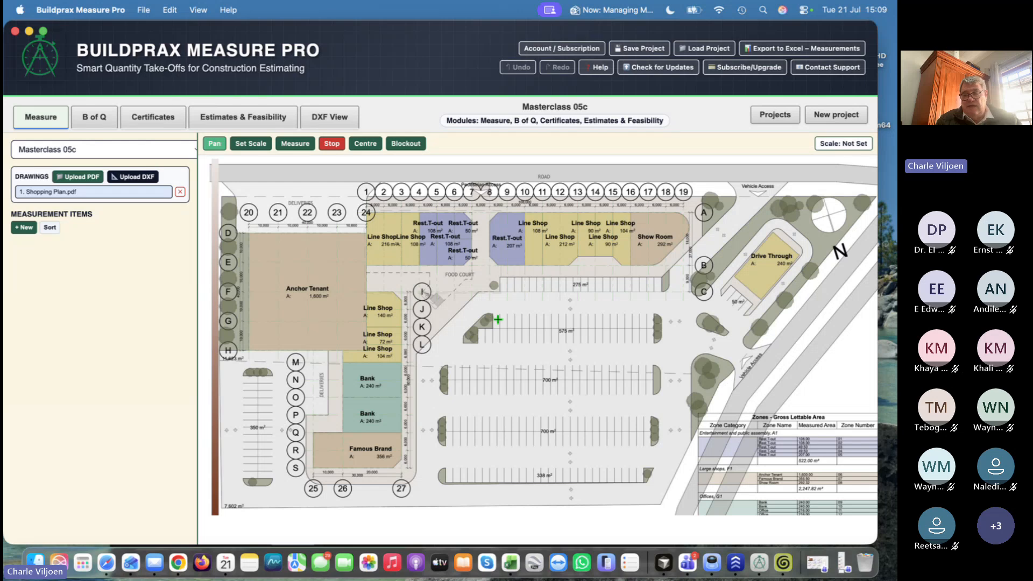
left_click_drag(468, 313, 469, 321)
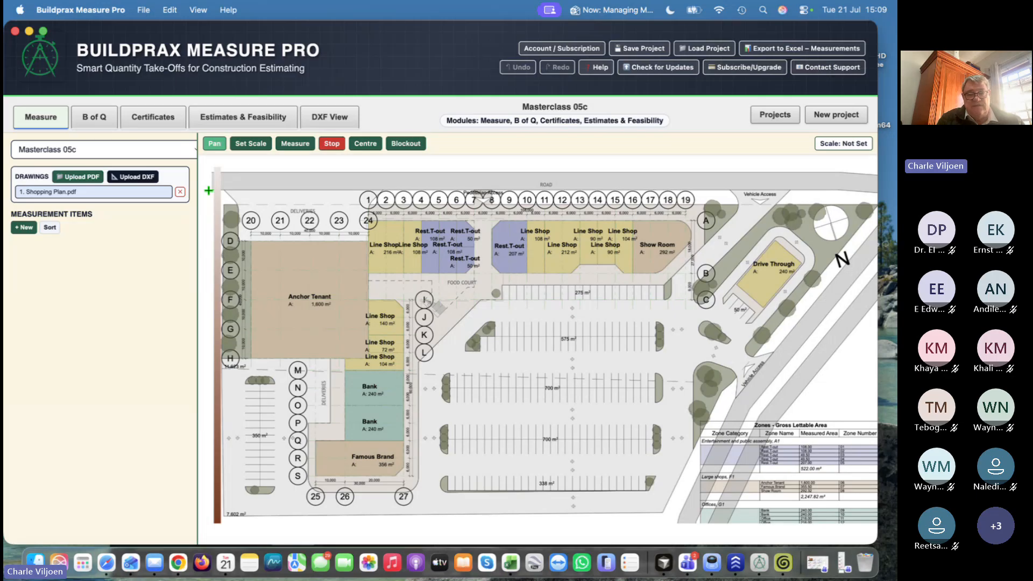
left_click(250, 146)
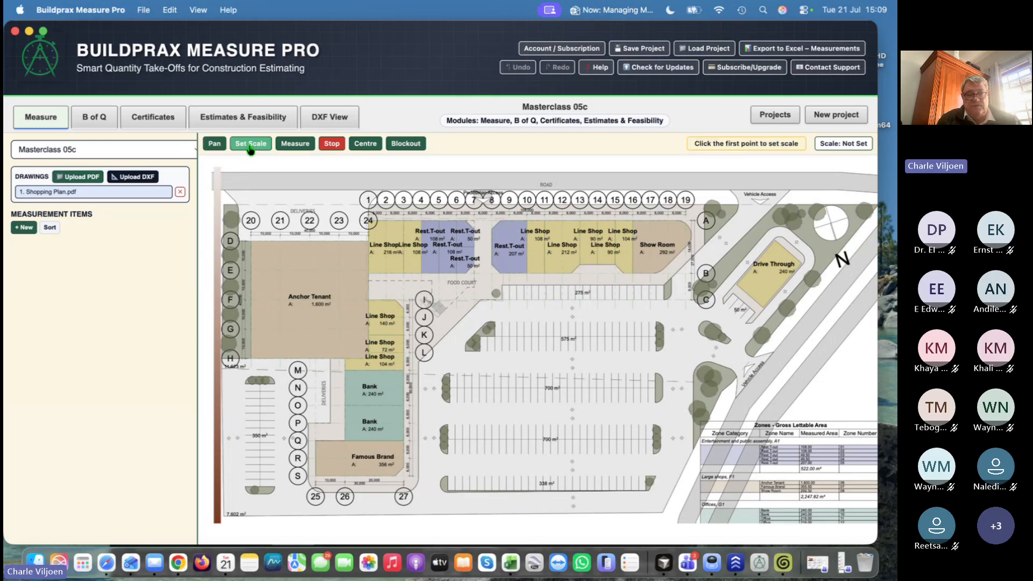
left_click(251, 232)
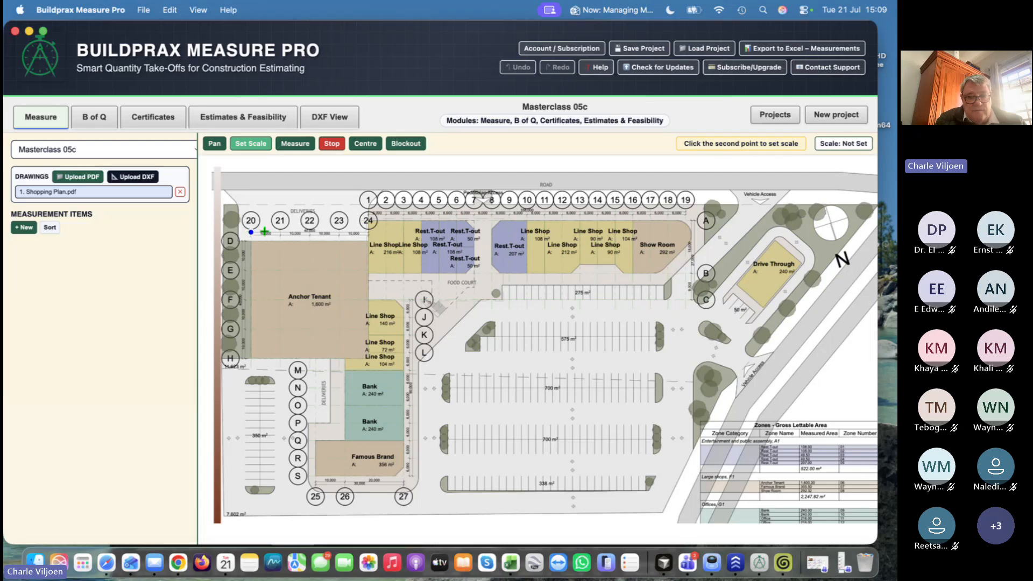
left_click(367, 232)
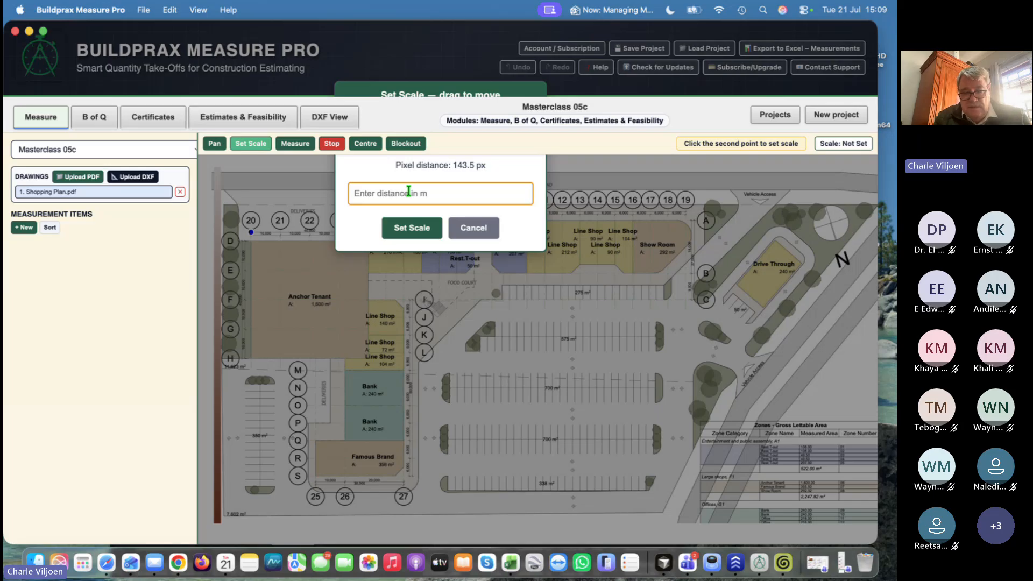
type("40")
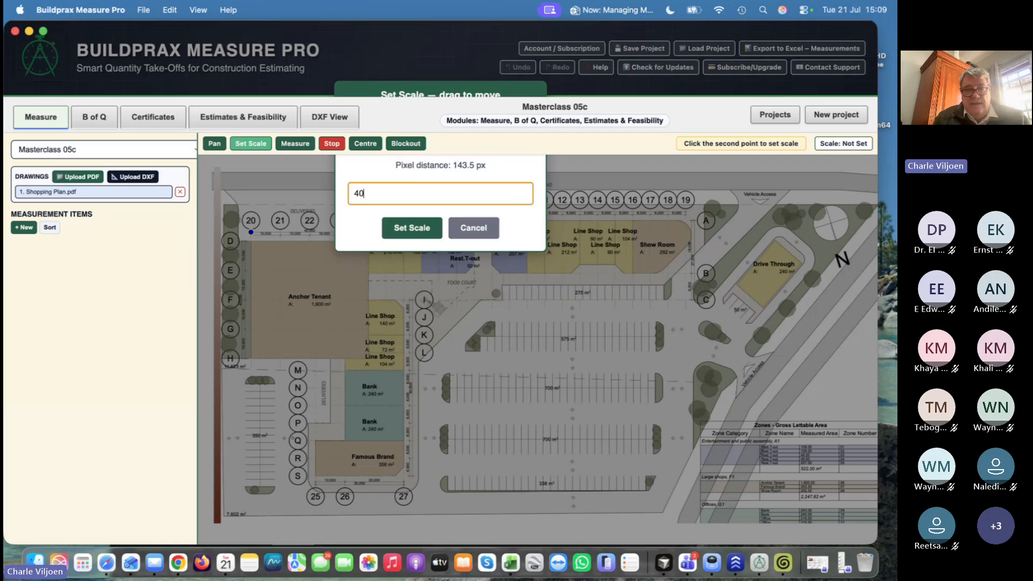
left_click(415, 237)
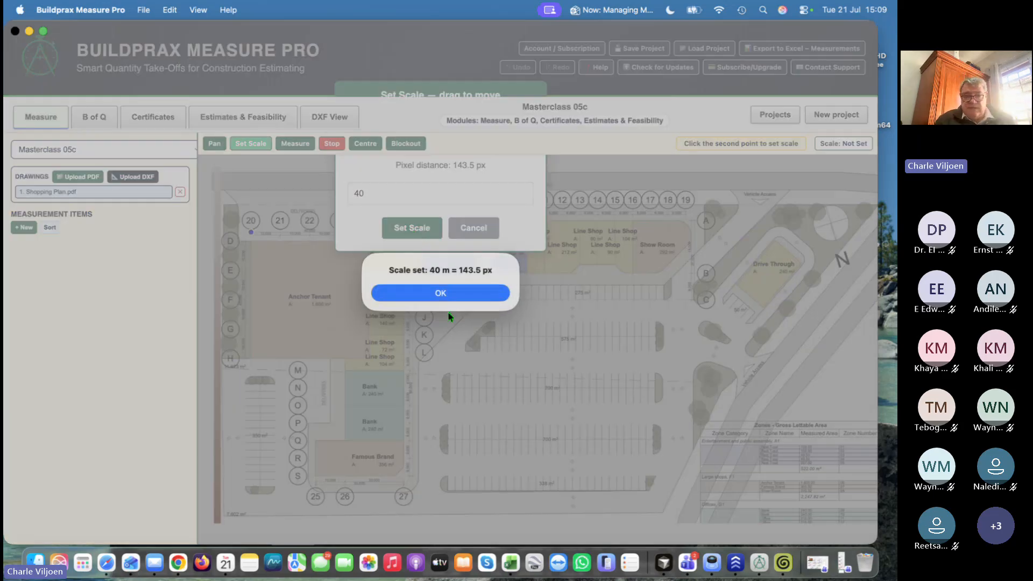
left_click(440, 293)
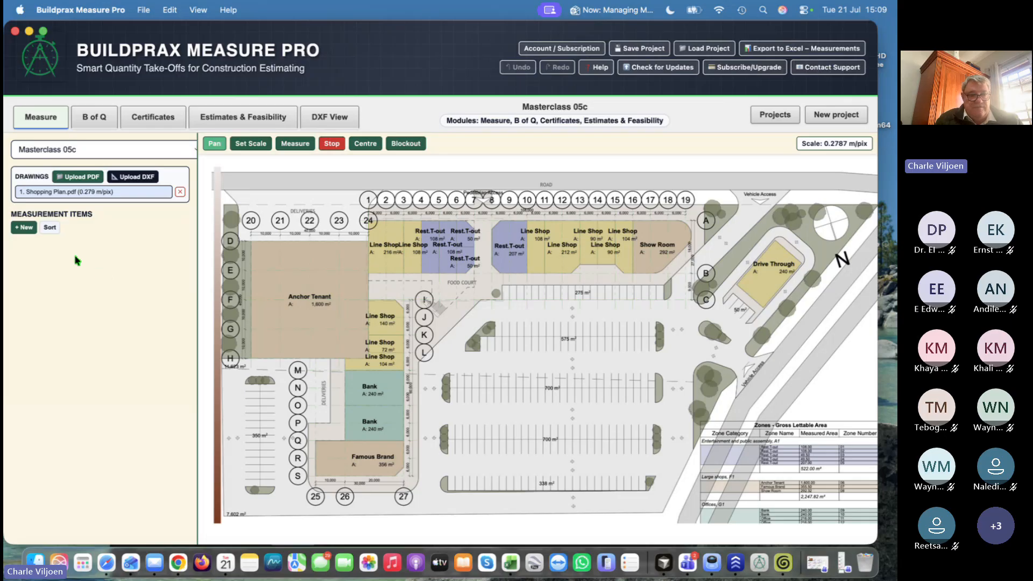
Add a measurement item named Shopping 01 with the unit m²
left_click(26, 228)
left_click(54, 248)
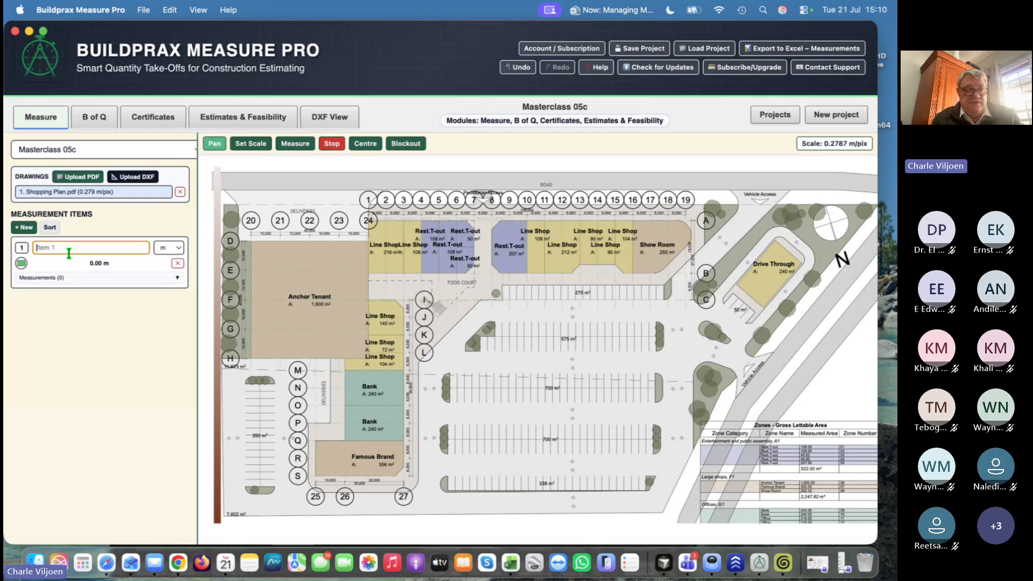
type("Shopping ")
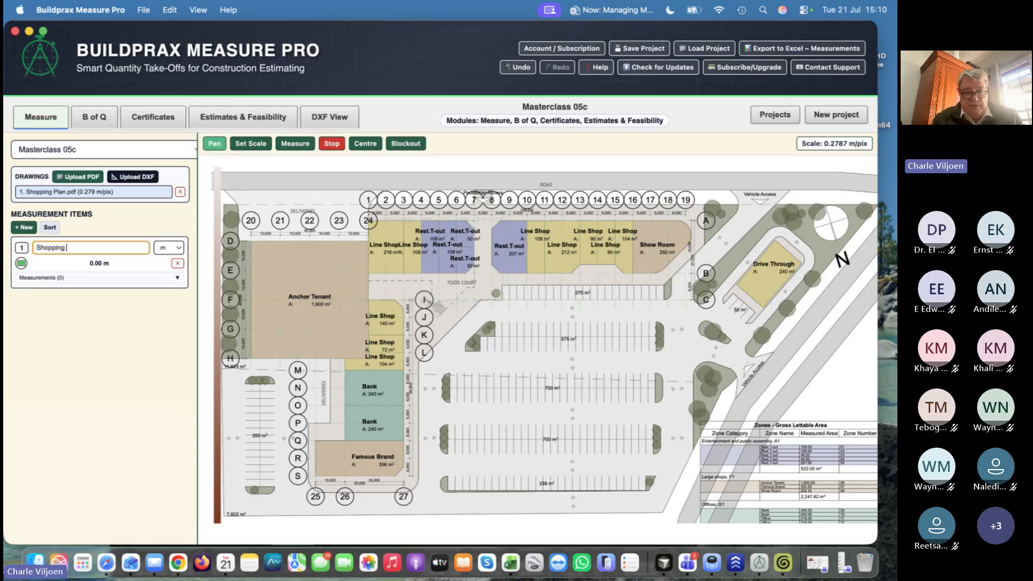
type("01")
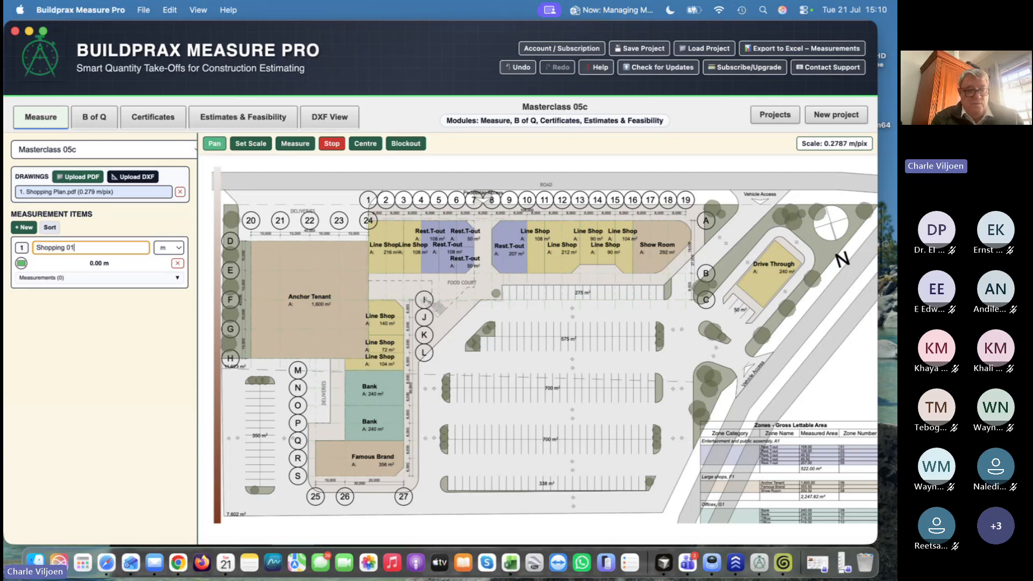
left_click(179, 249)
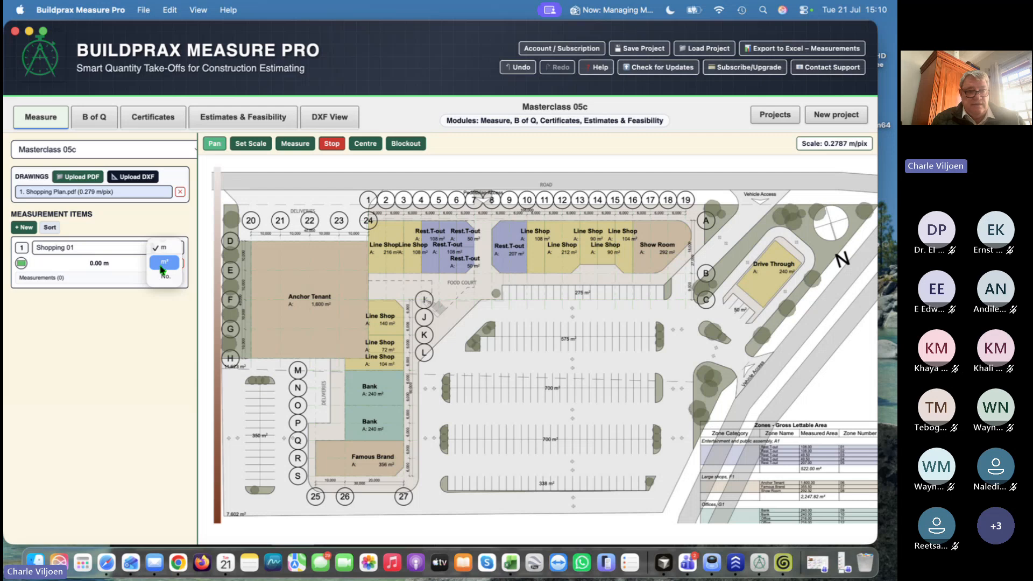
left_click(161, 274)
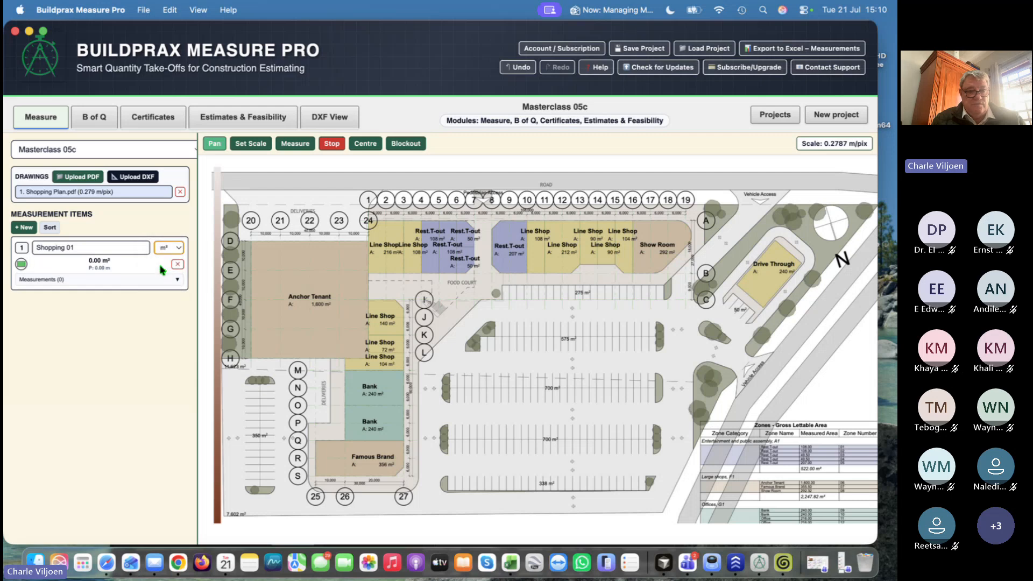
Change the Shopping 01 item's colour to blue, RGB 33, 39, 196
left_click(21, 264)
left_click(21, 265)
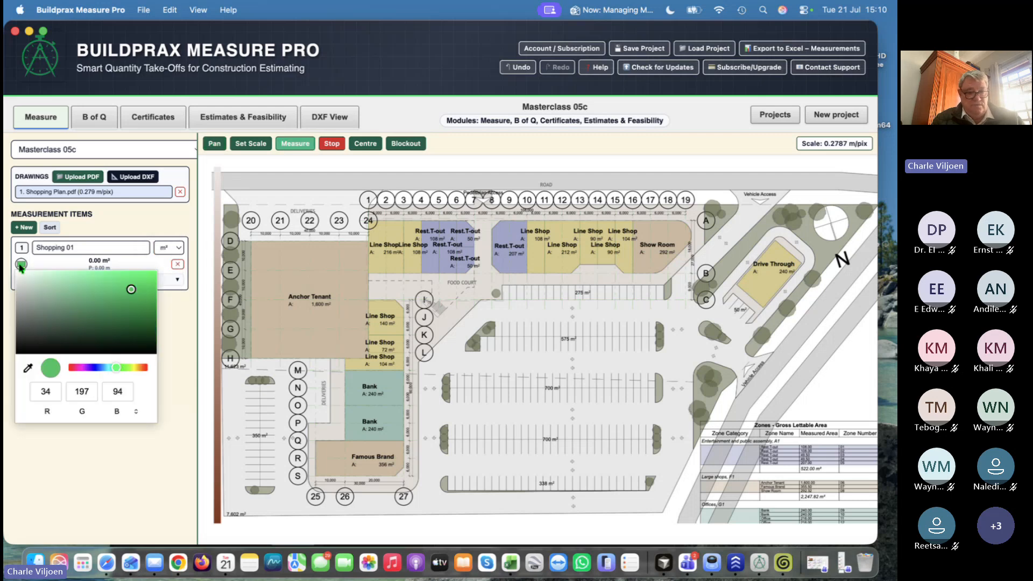
left_click(94, 368)
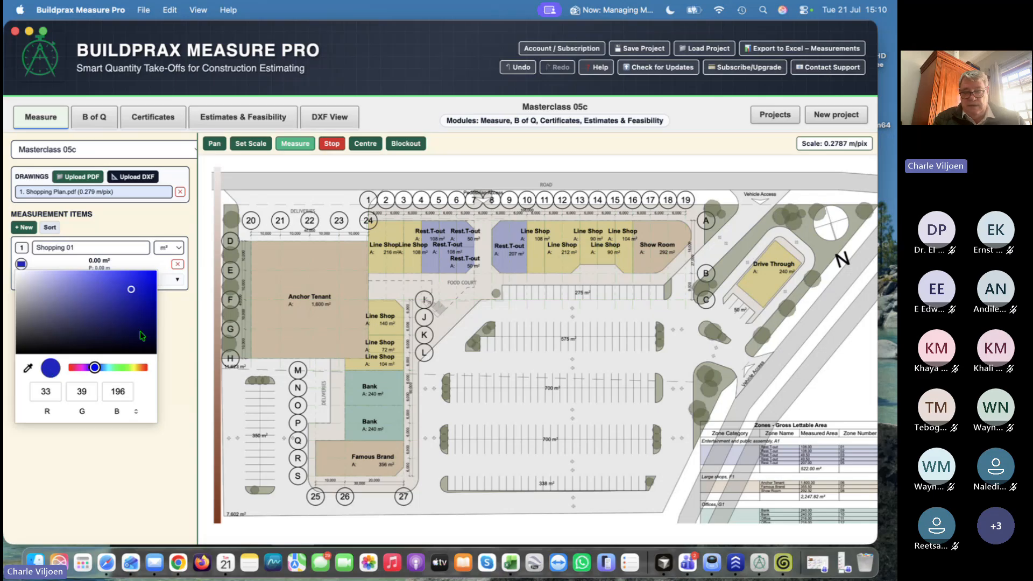
key("Return")
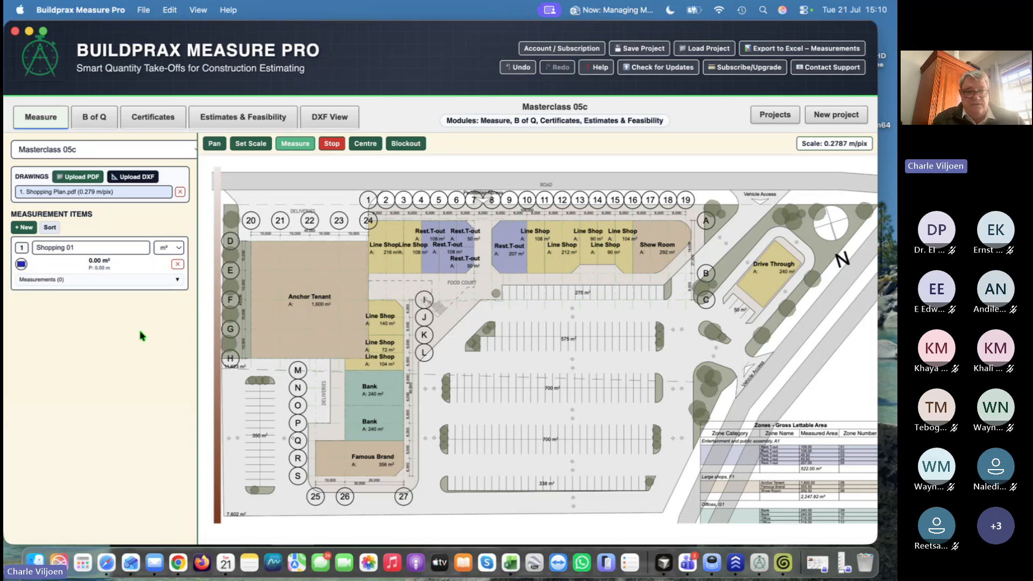
Measure the Shopping 01 area by tracing around the Anchor Tenant and its adjoining Line Shops and Rest.T-out units, excluding the Food Court
left_click(251, 241)
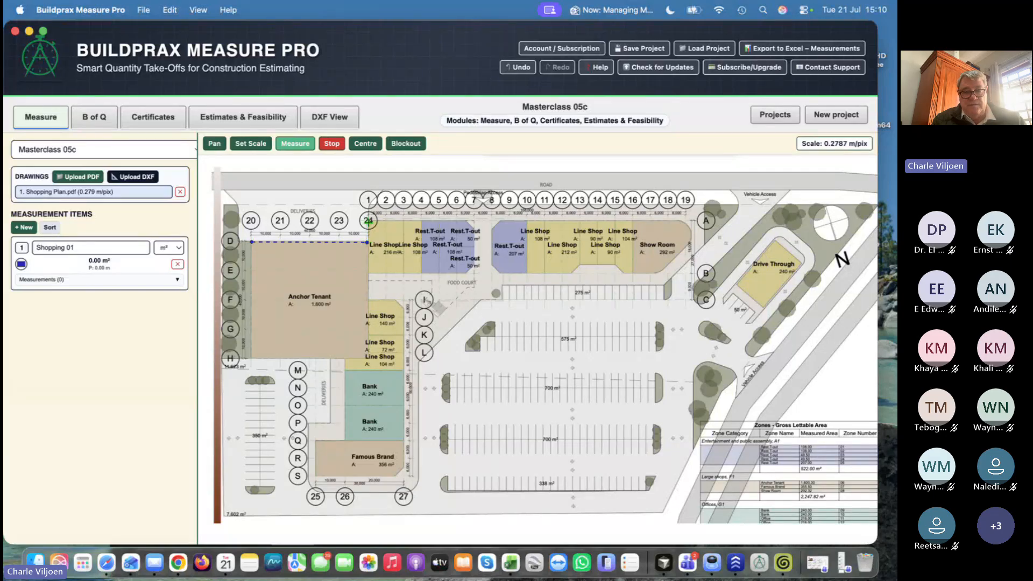
left_click(368, 220)
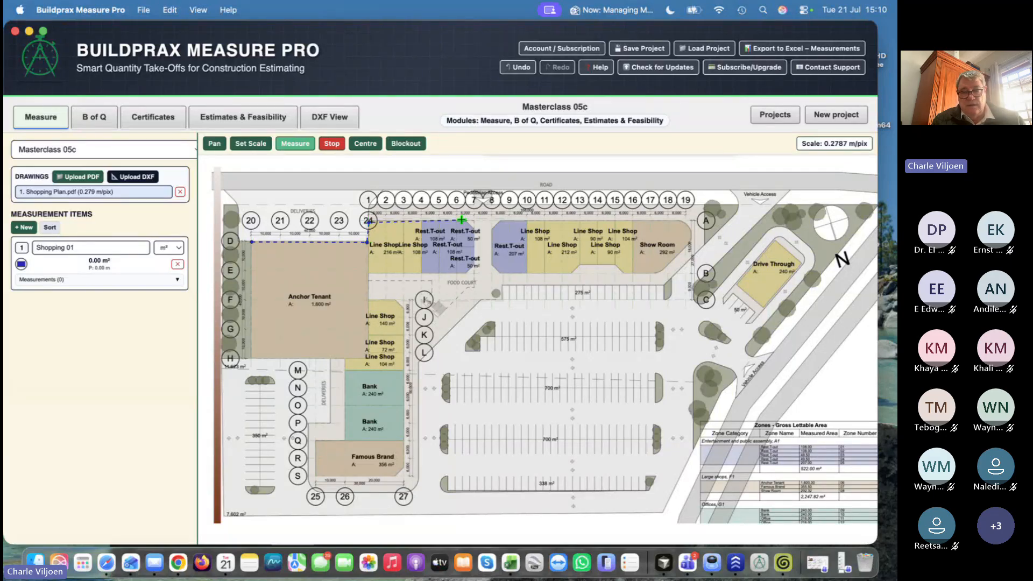
left_click(462, 220)
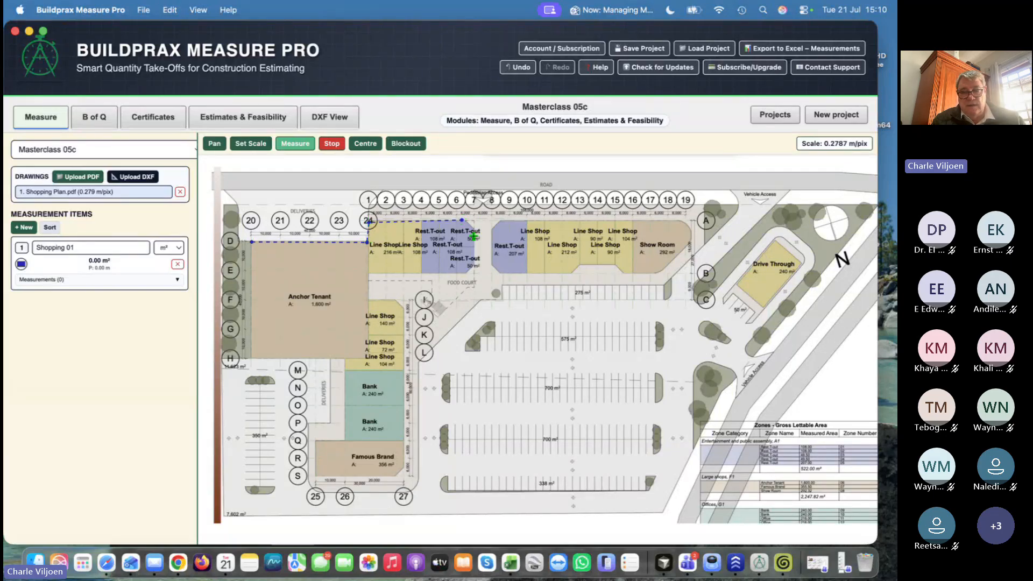
left_click(471, 280)
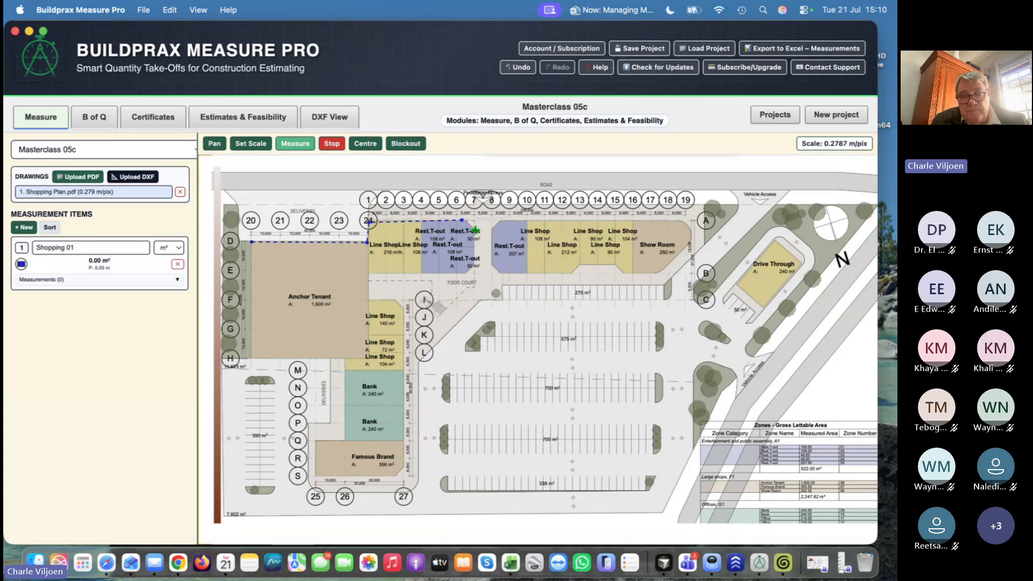
left_click(466, 273)
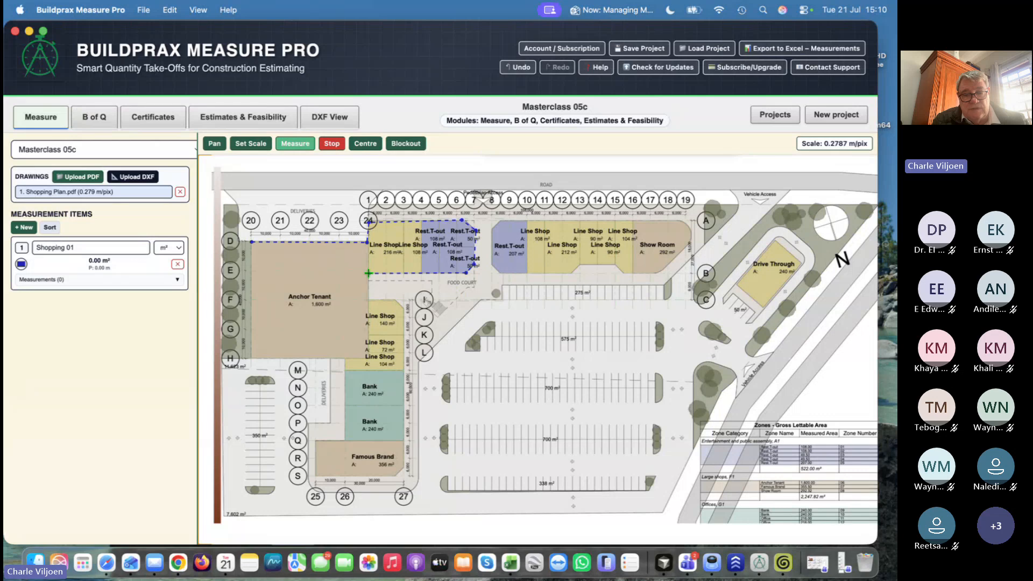
left_click(368, 301)
left_click(394, 300)
left_click(403, 309)
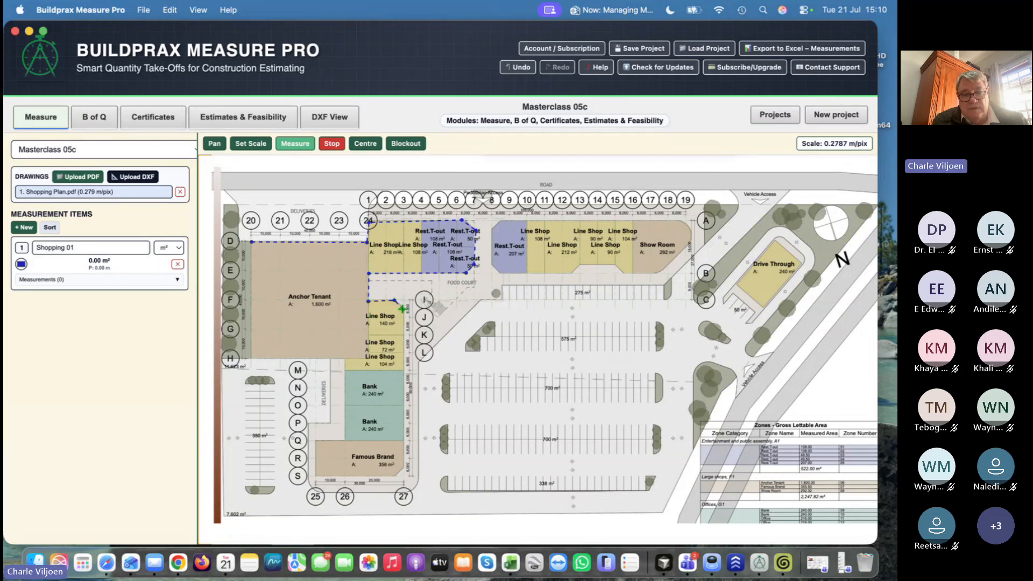
left_click(402, 371)
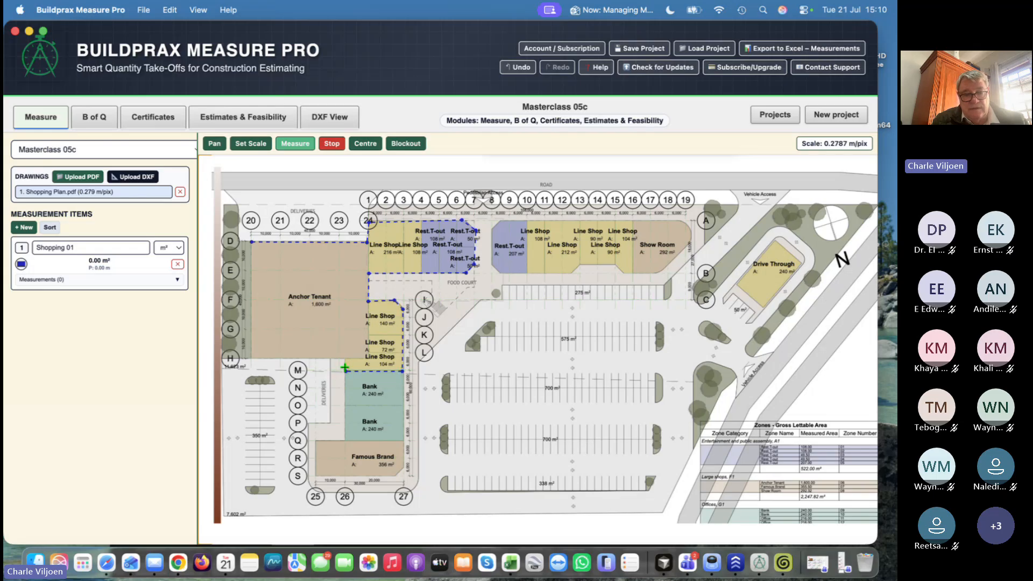
left_click(344, 371)
left_click(344, 361)
left_click(251, 358)
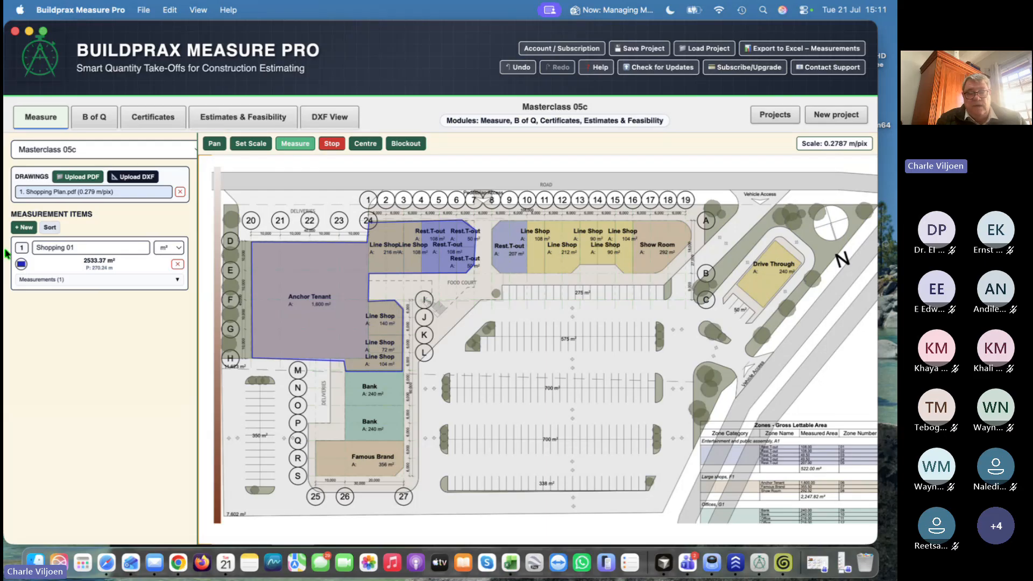
Add a second measurement item named Shopping 02 with the unit m²
left_click(23, 227)
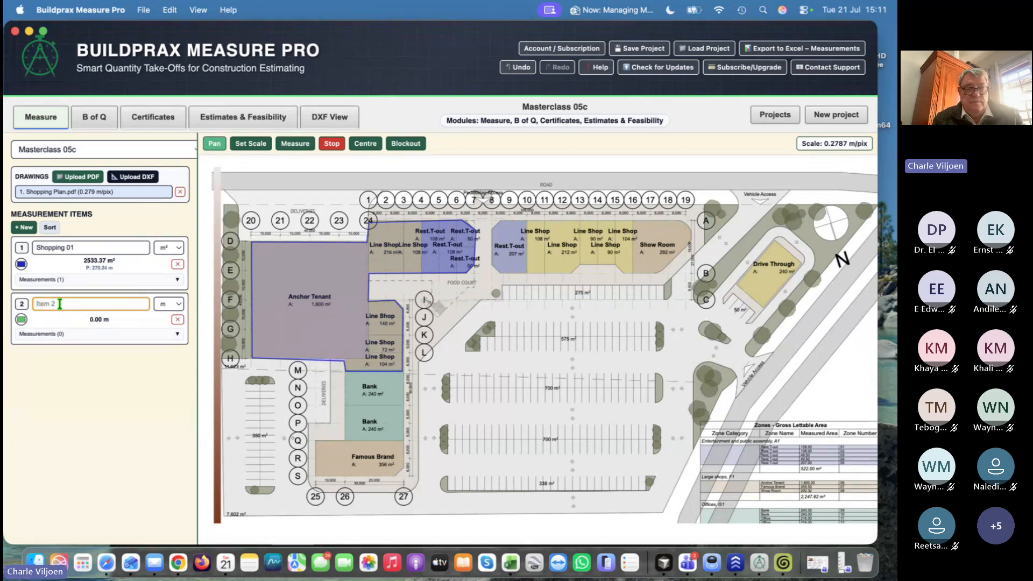
type("Shopping 02")
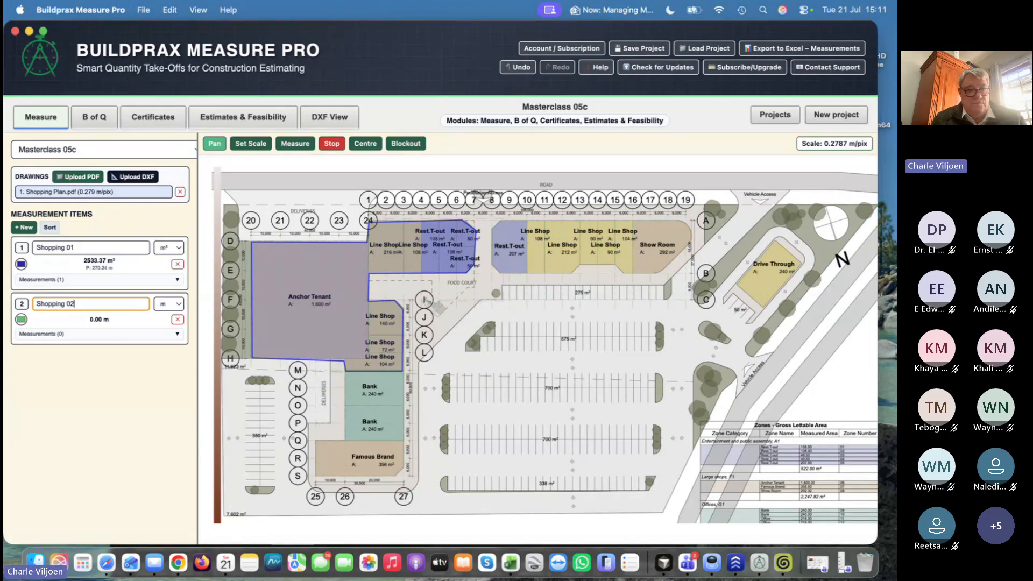
left_click(169, 305)
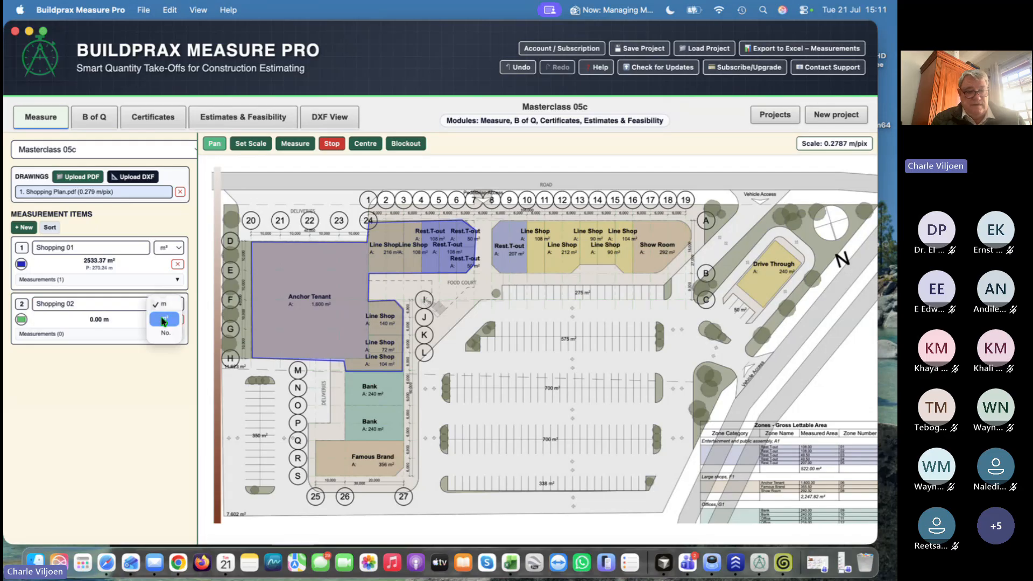
left_click(177, 319)
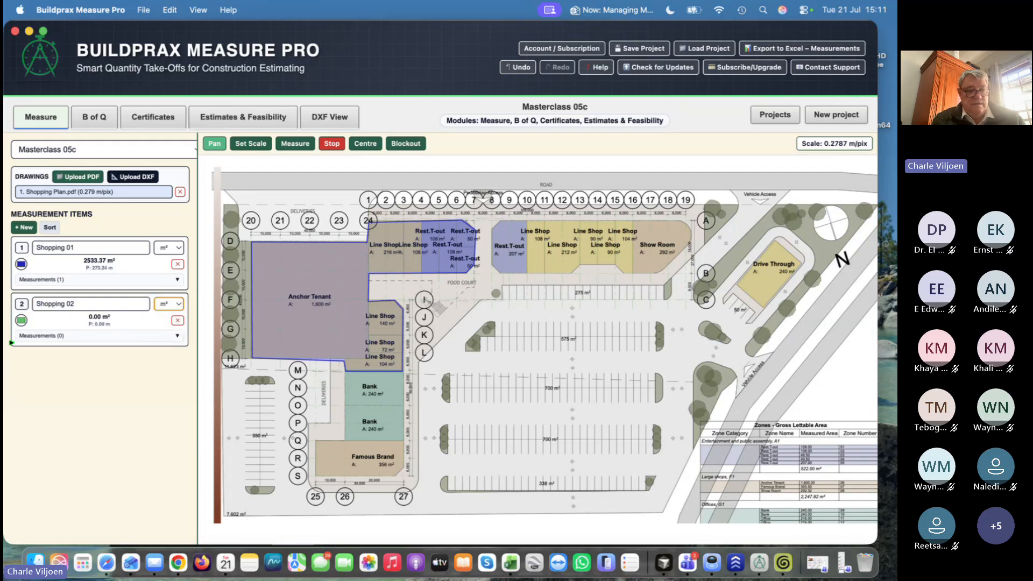
Change the Shopping 02 item's colour to magenta, RGB 196, 33, 166
left_click(21, 321)
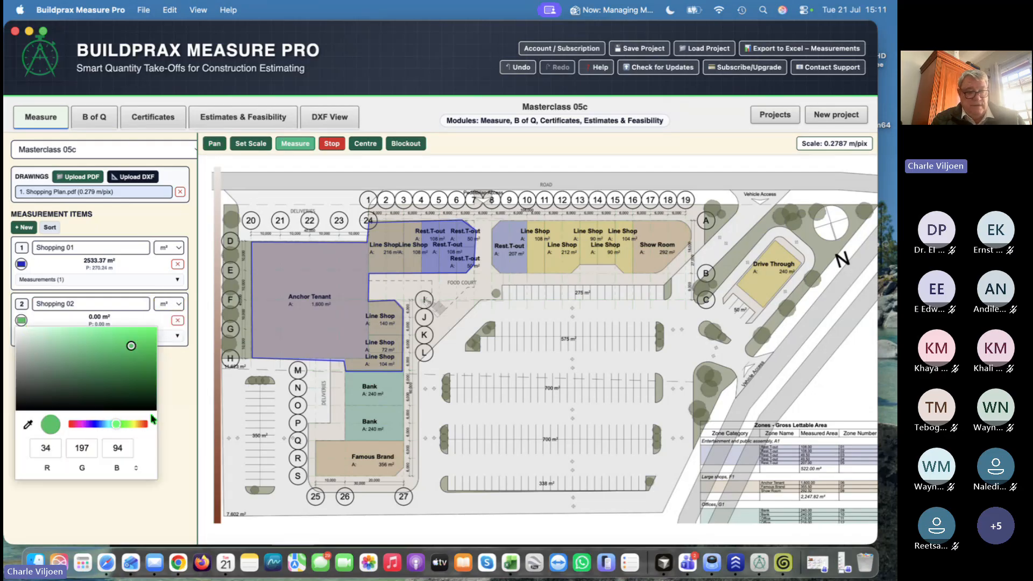
left_click(80, 424)
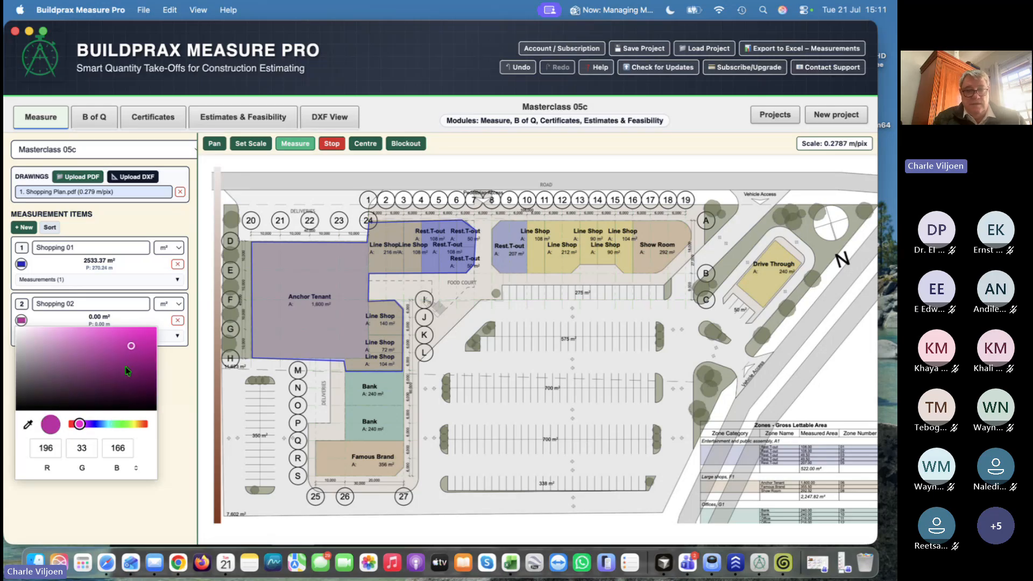
key("Return")
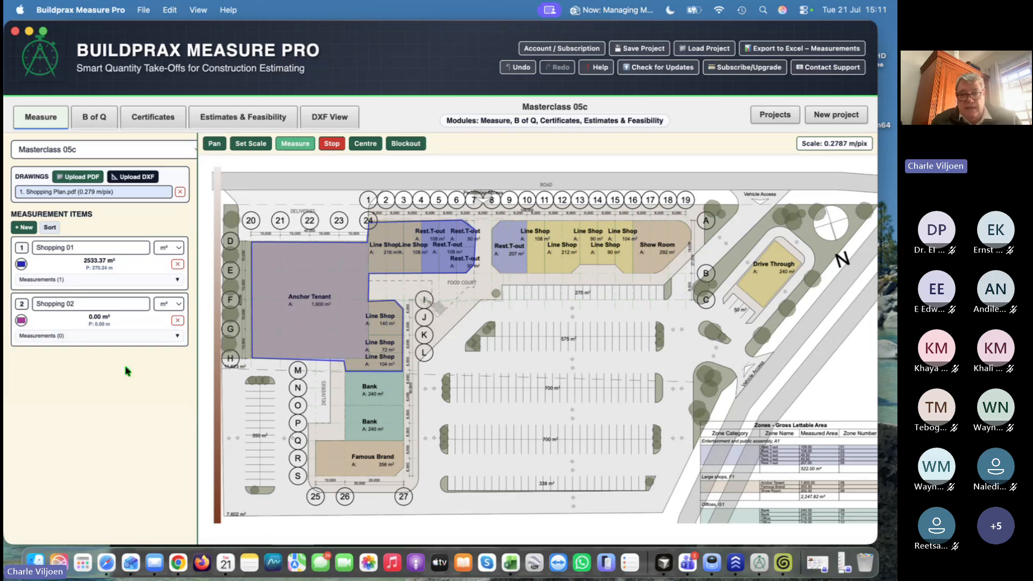
Measure the Shopping 02 area by tracing around the 207 m² Rest.T-out and the Line Shops up to the Show Room's edge at grid line 16
left_click(493, 232)
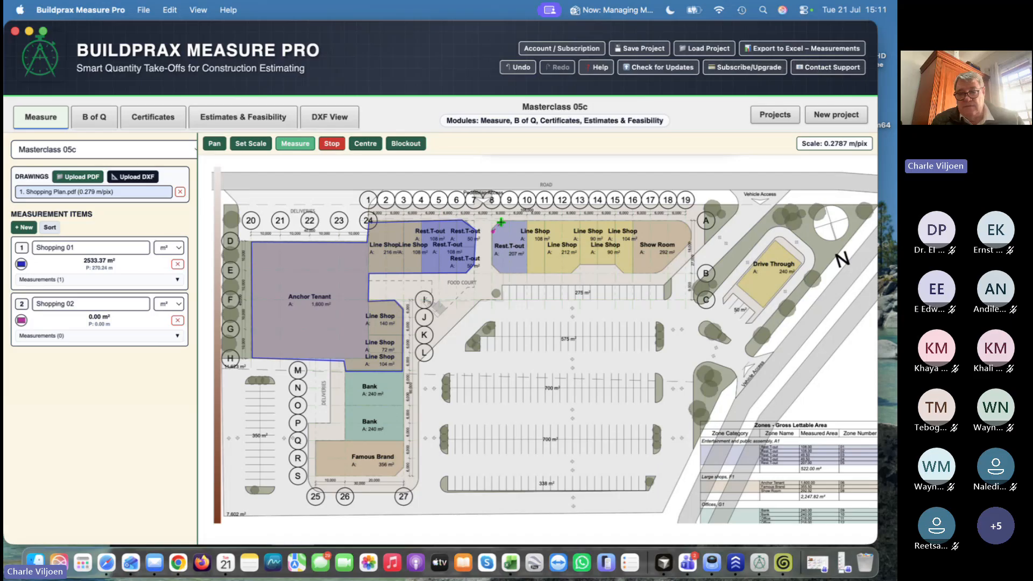
left_click(500, 221)
left_click(633, 221)
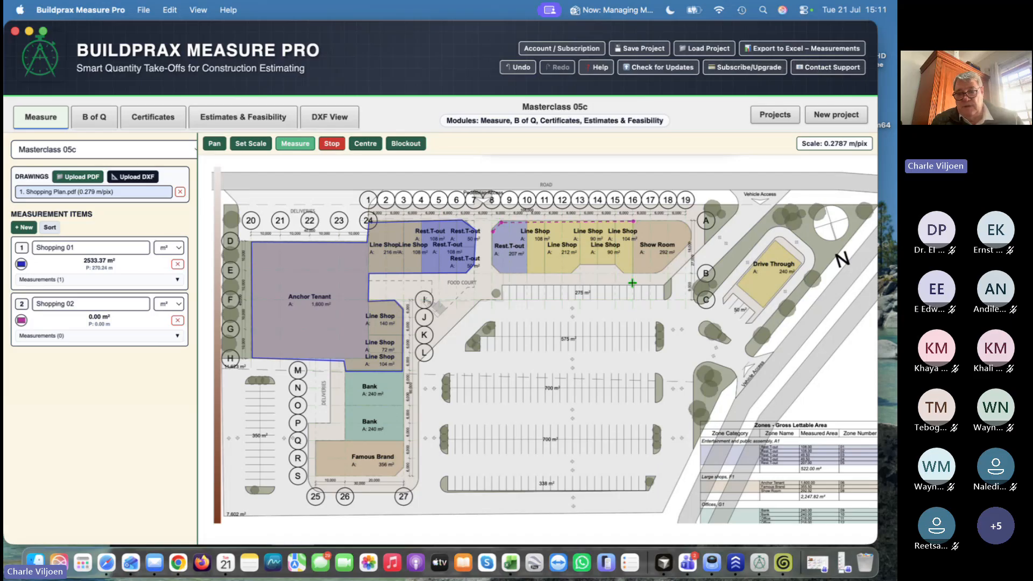
left_click(633, 274)
left_click(624, 274)
left_click(616, 263)
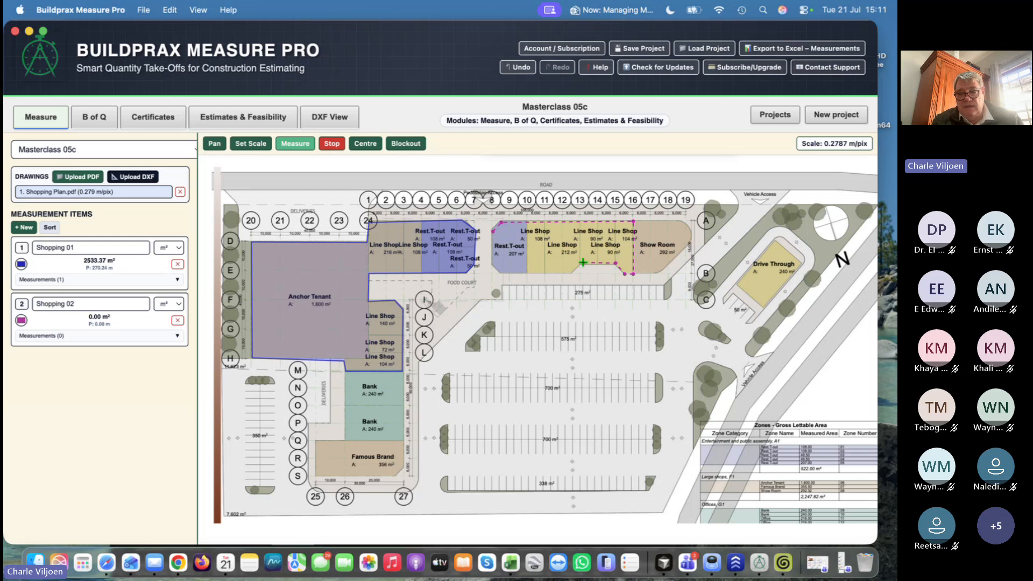
left_click(582, 263)
left_click(571, 273)
left_click(501, 273)
double_click(491, 264)
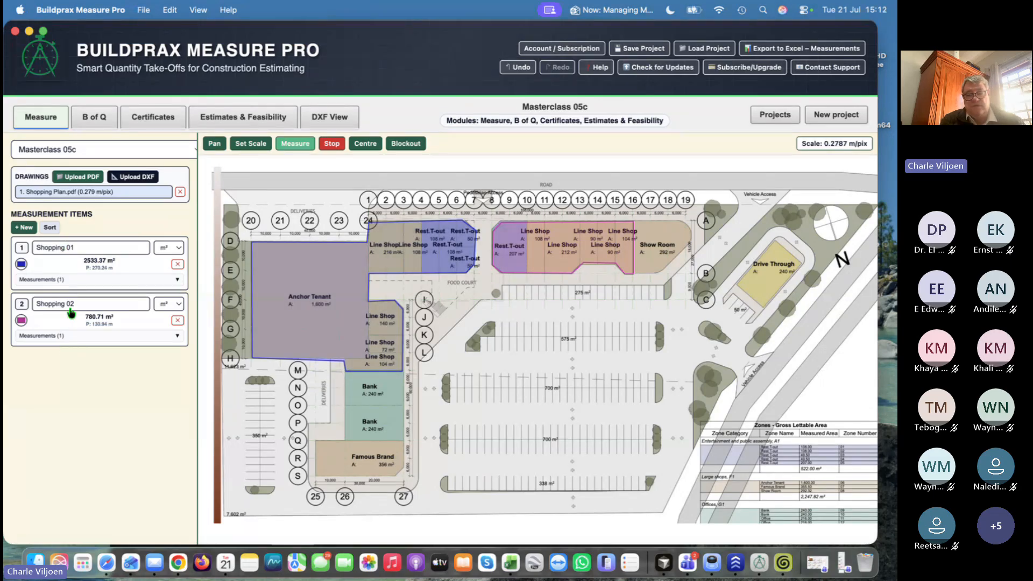
Add a third measurement item named Shopping 03 with the unit m², keeping its default green colour
left_click(23, 228)
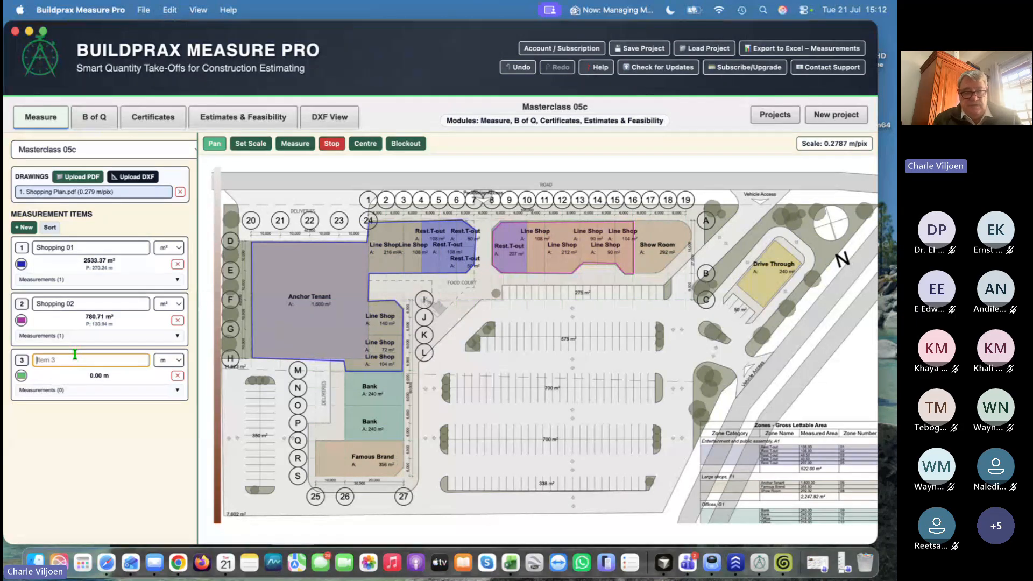
type("Shopping 03")
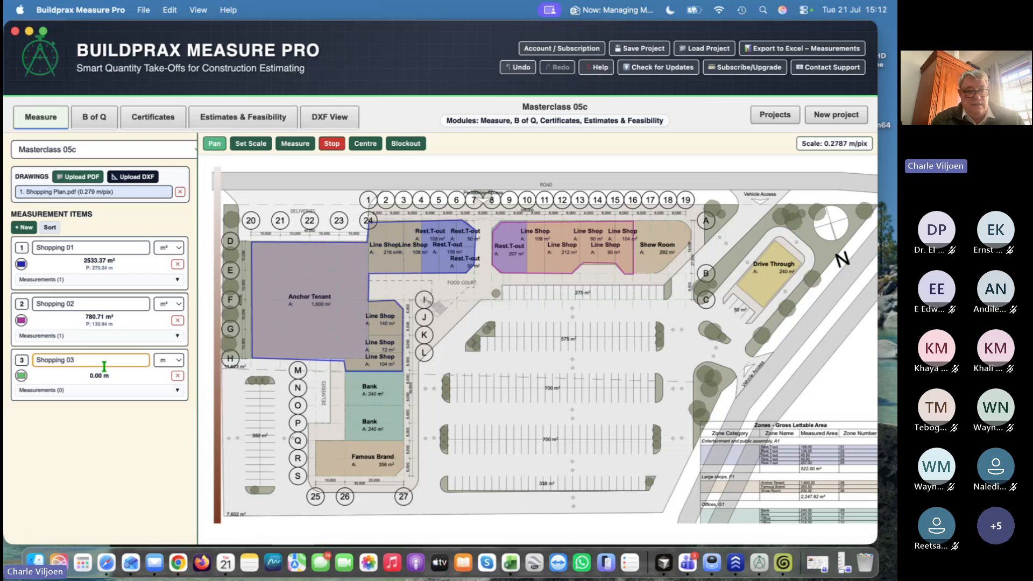
left_click(175, 365)
left_click(174, 365)
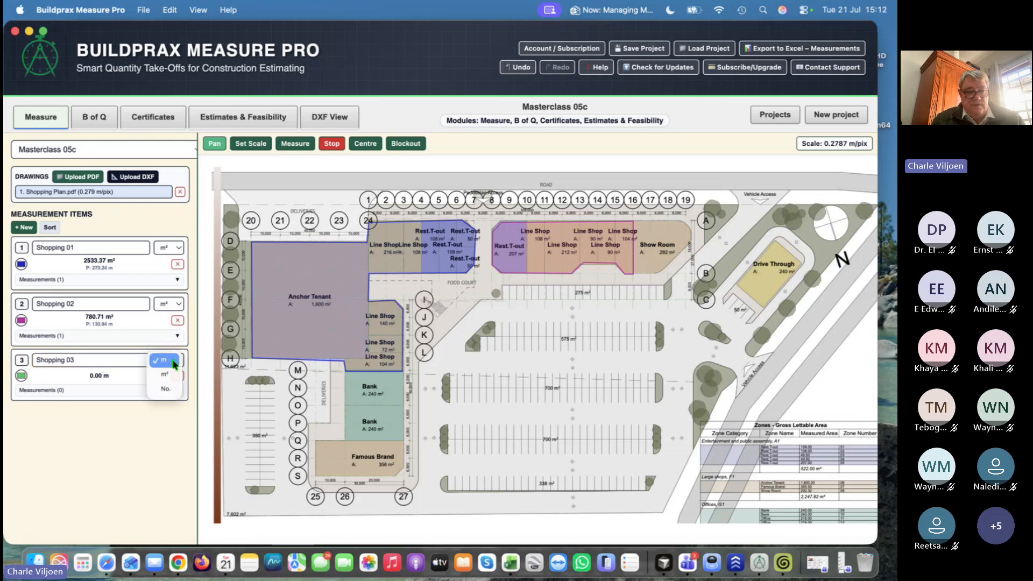
left_click(166, 387)
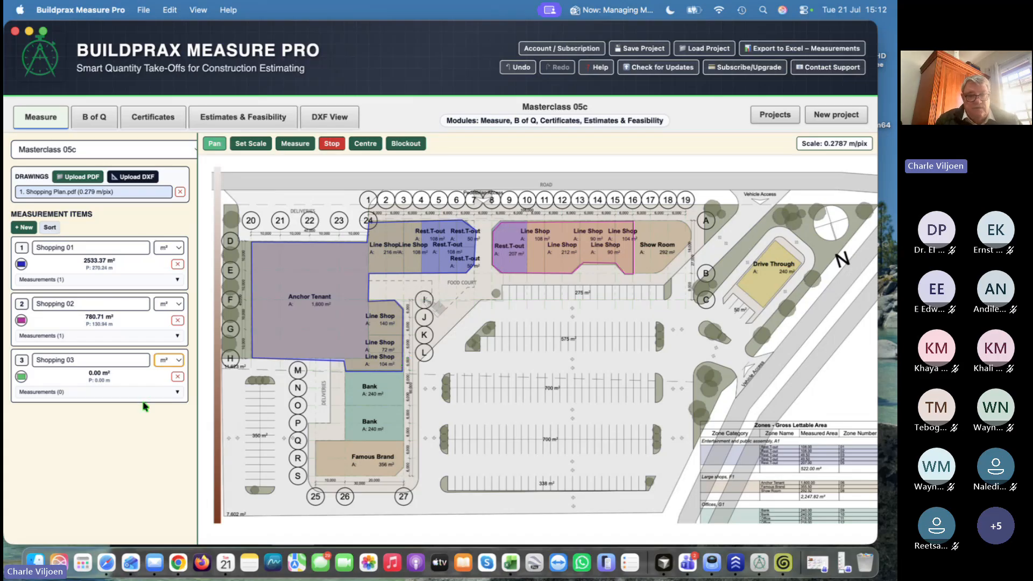
left_click(22, 377)
key("Escape")
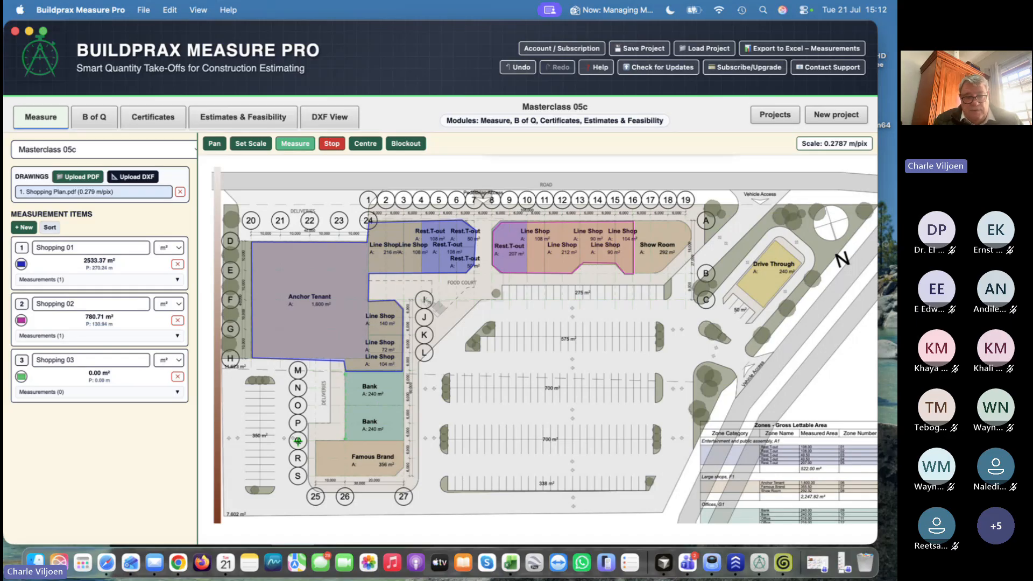
Measure the Shopping 03 area by tracing around the two Bank units and the Famous Brand shop
left_click(315, 440)
left_click(316, 477)
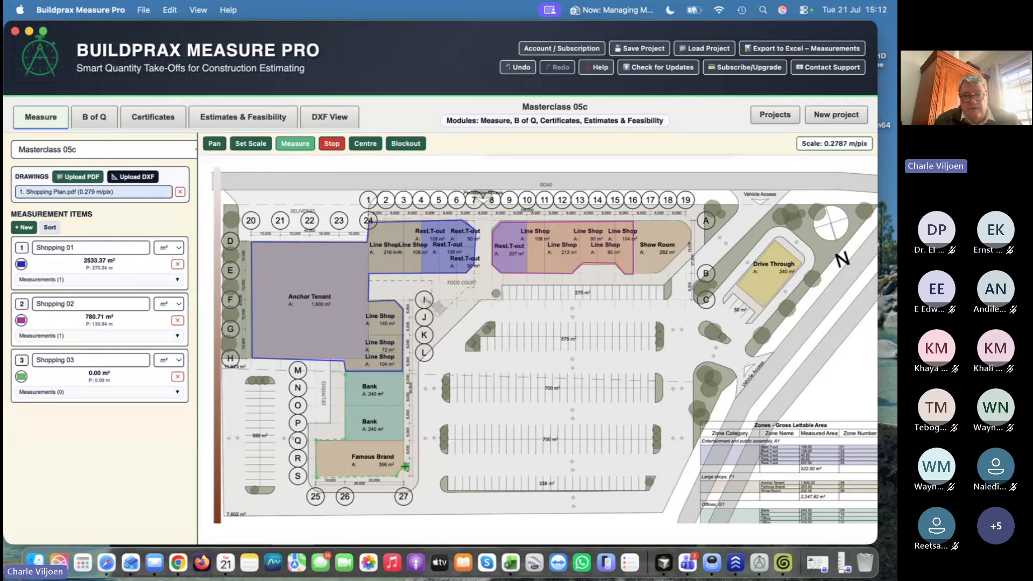
left_click(404, 466)
left_click(403, 373)
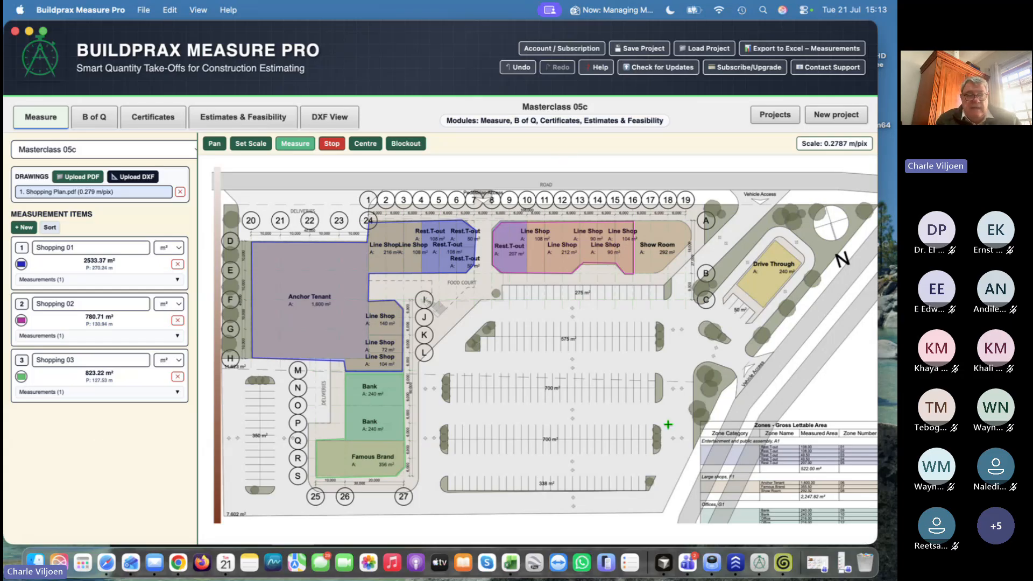
Change the Bill 1 title heading in the bill of quantities to Preliminaries
left_click(98, 123)
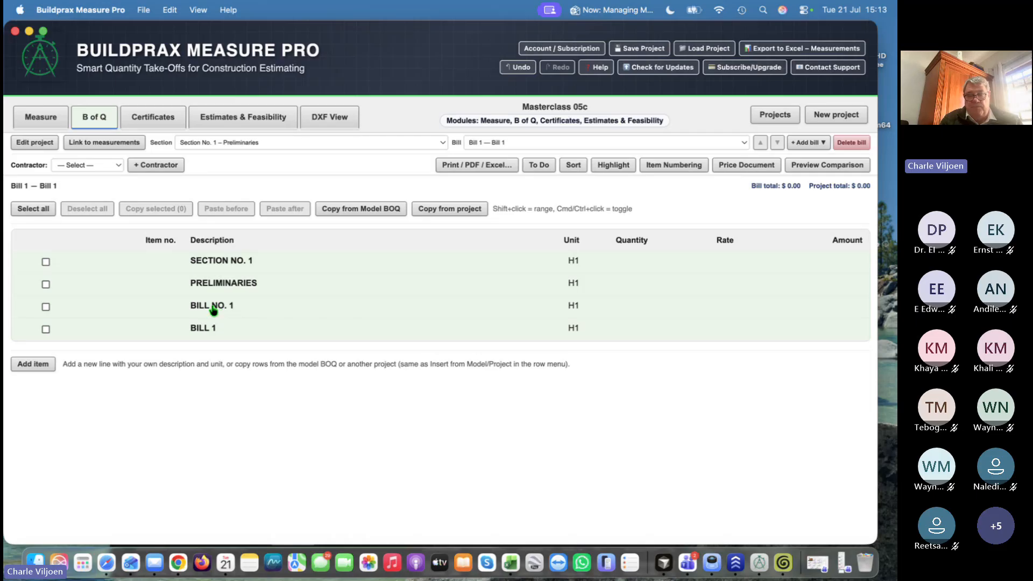
left_click(200, 327)
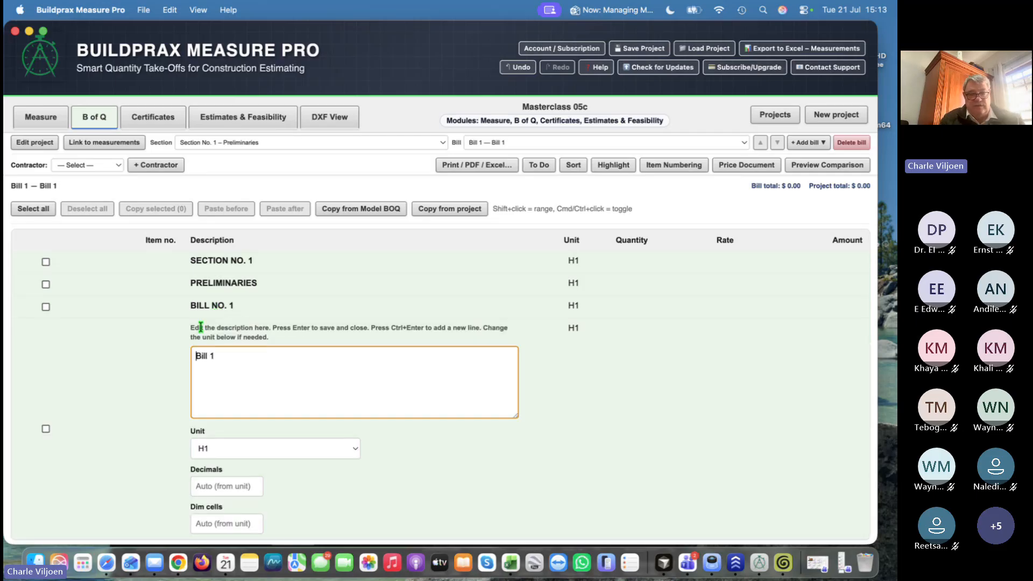
left_click_drag(232, 353, 183, 359)
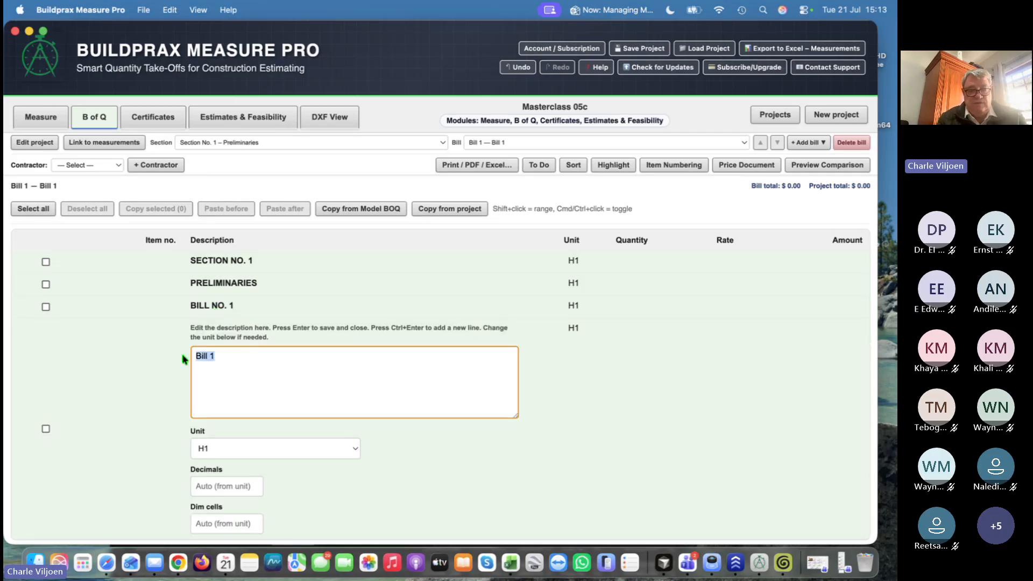
type("Preliminaries")
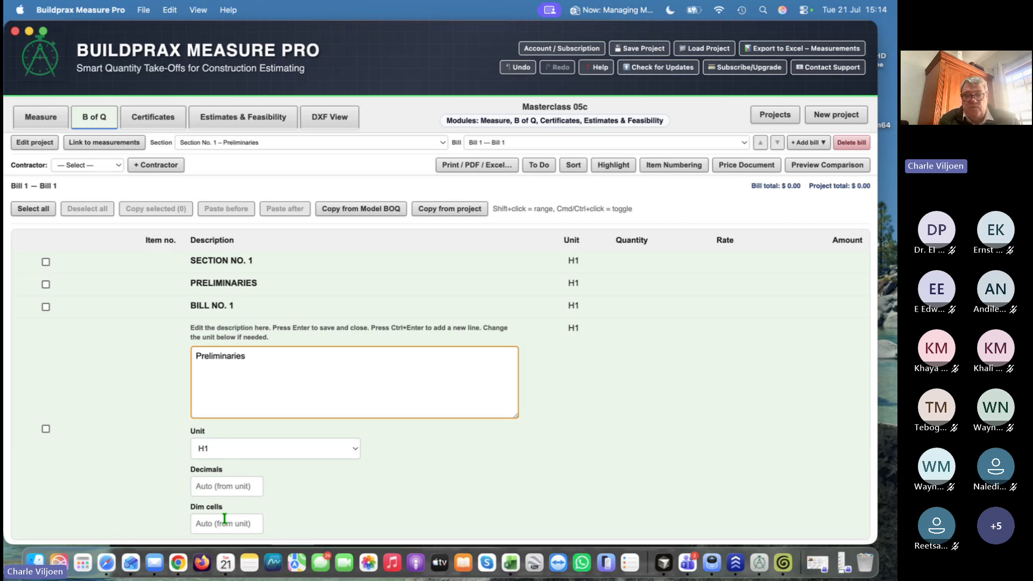
key("Return")
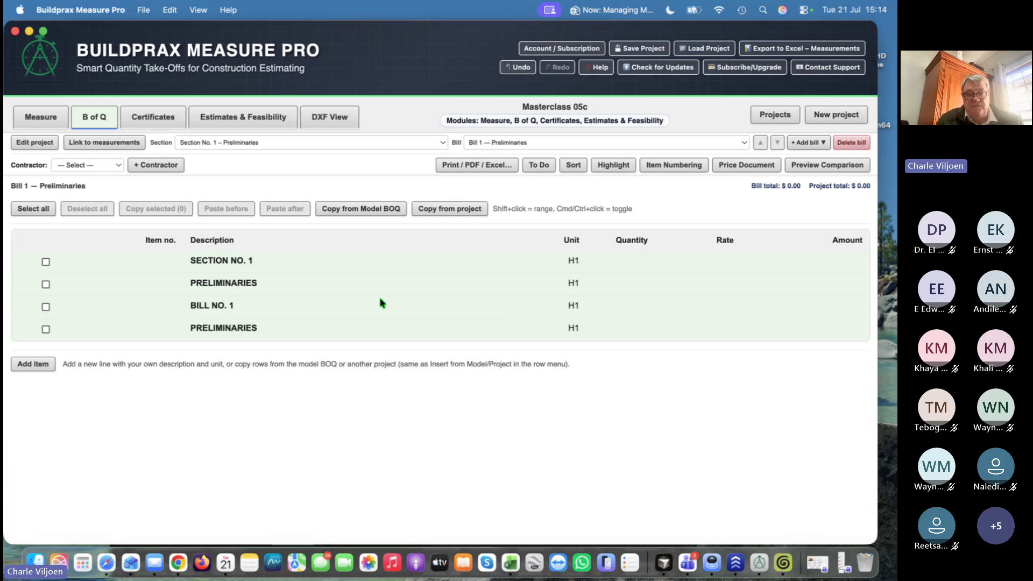
Copy the Model BOQ item for providing temporary water and power from Bill 1 – Preliminaries into the project's Preliminaries bill
left_click(33, 364)
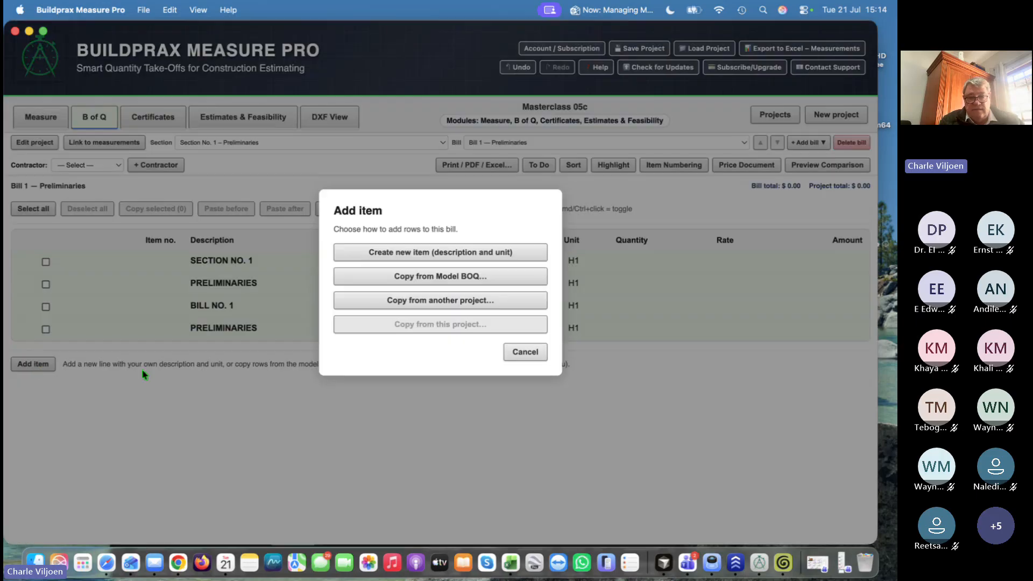
left_click(438, 277)
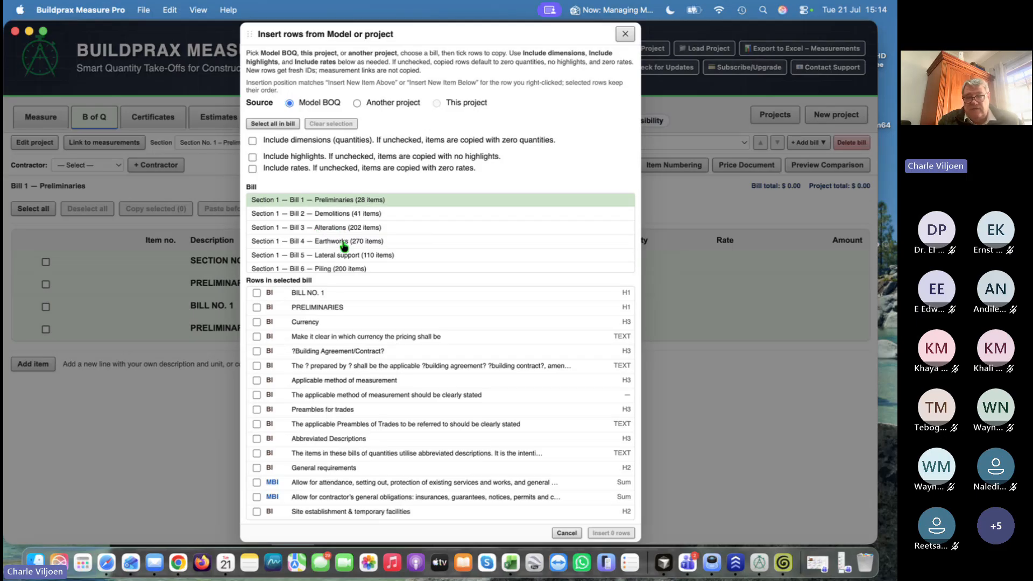
scroll(343, 246, "down", 10)
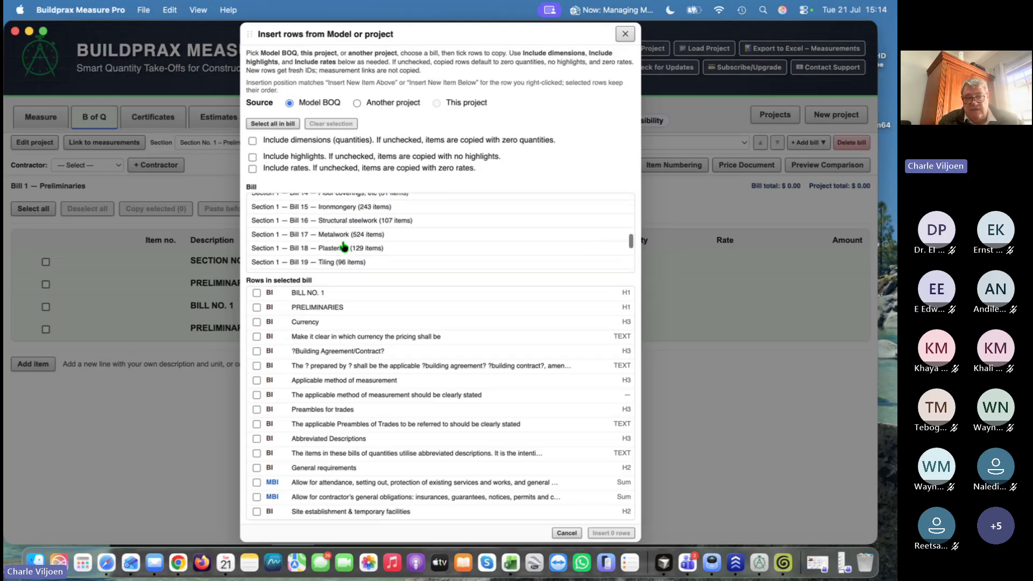
scroll(344, 246, "down", 3)
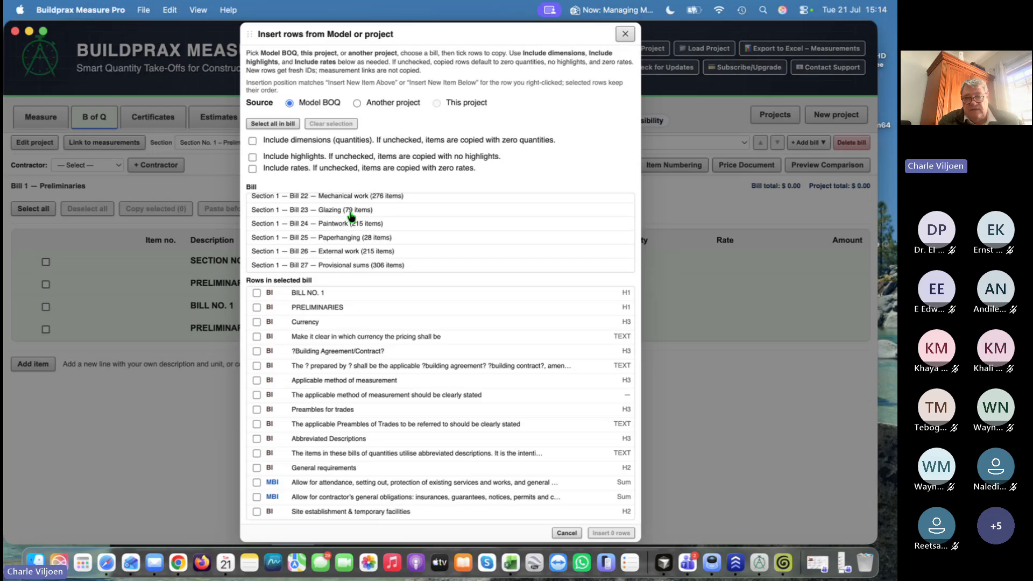
scroll(352, 216, "up", 12)
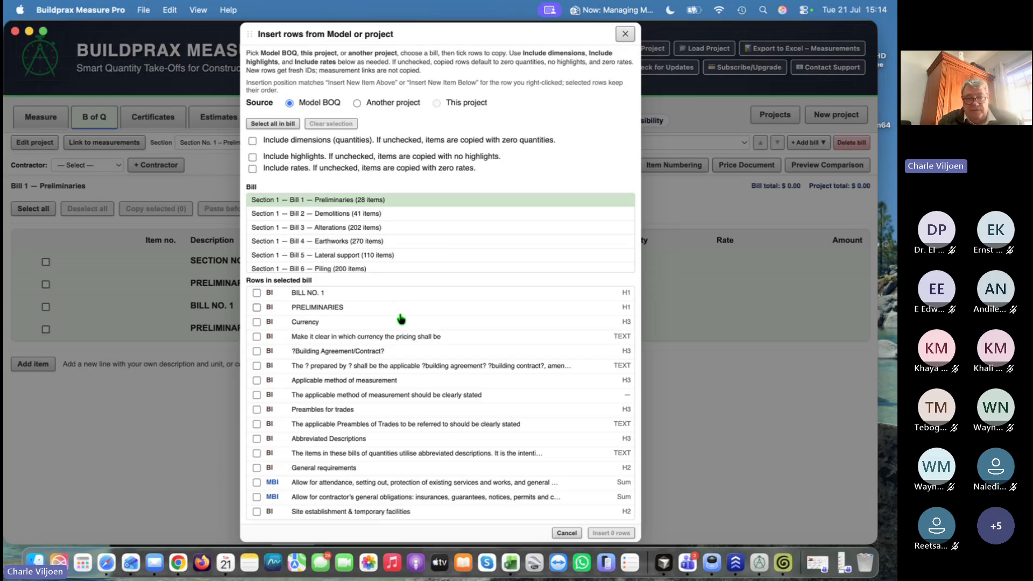
scroll(412, 389, "down", 5)
scroll(412, 389, "down", 3)
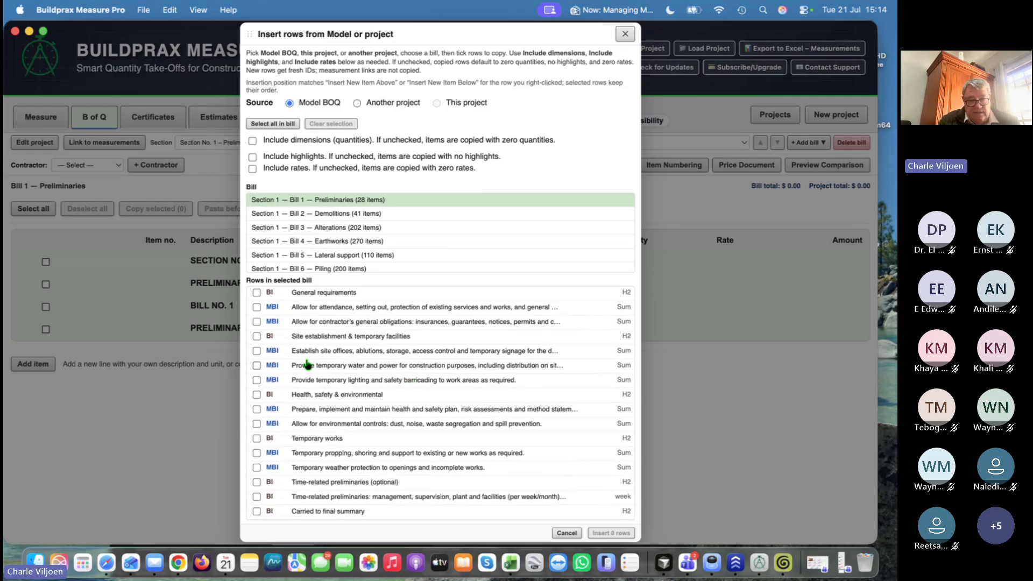
left_click(321, 368)
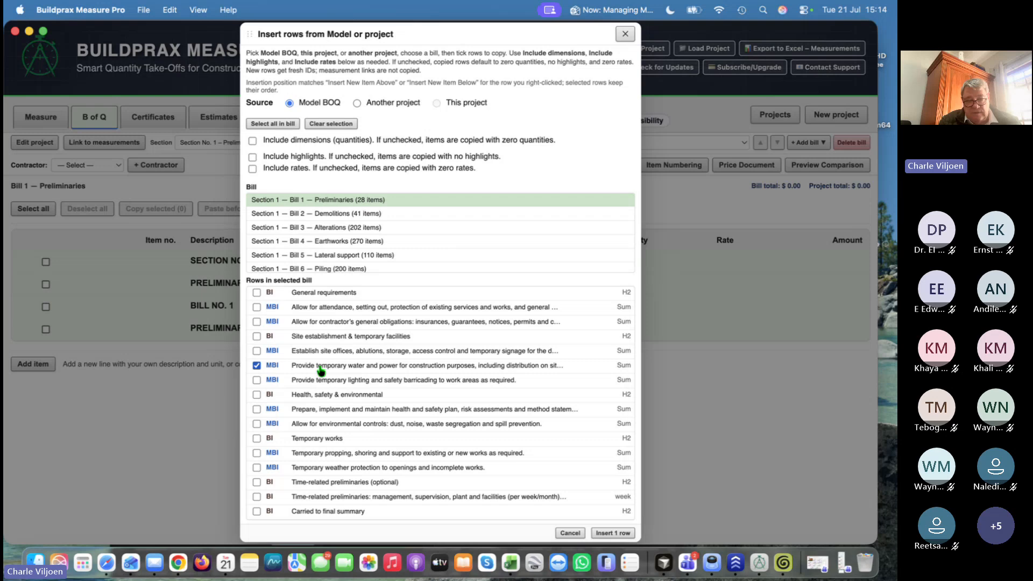
left_click(616, 533)
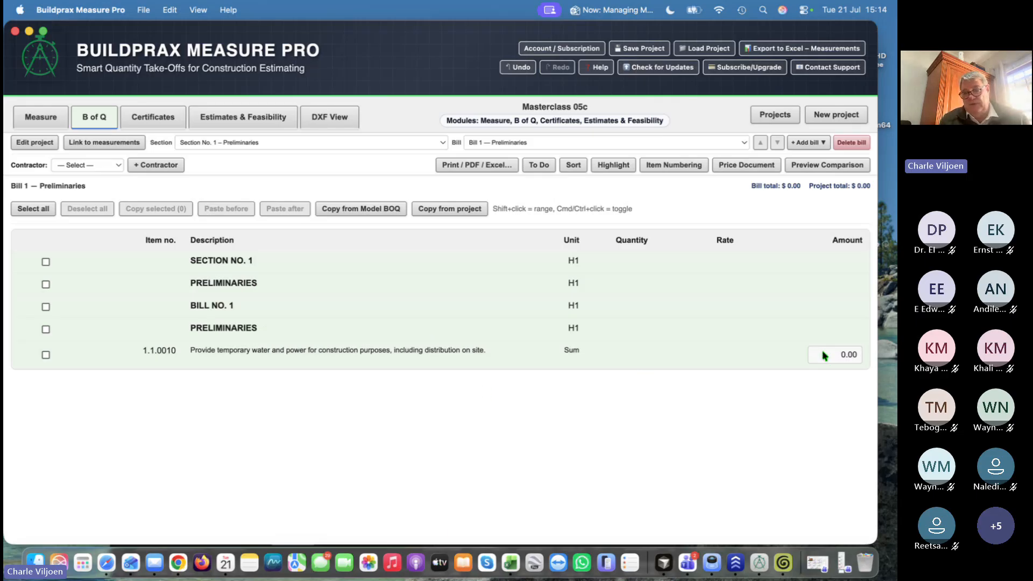
Set the amount of the temporary water and power item to 5,000.00
left_click(841, 356)
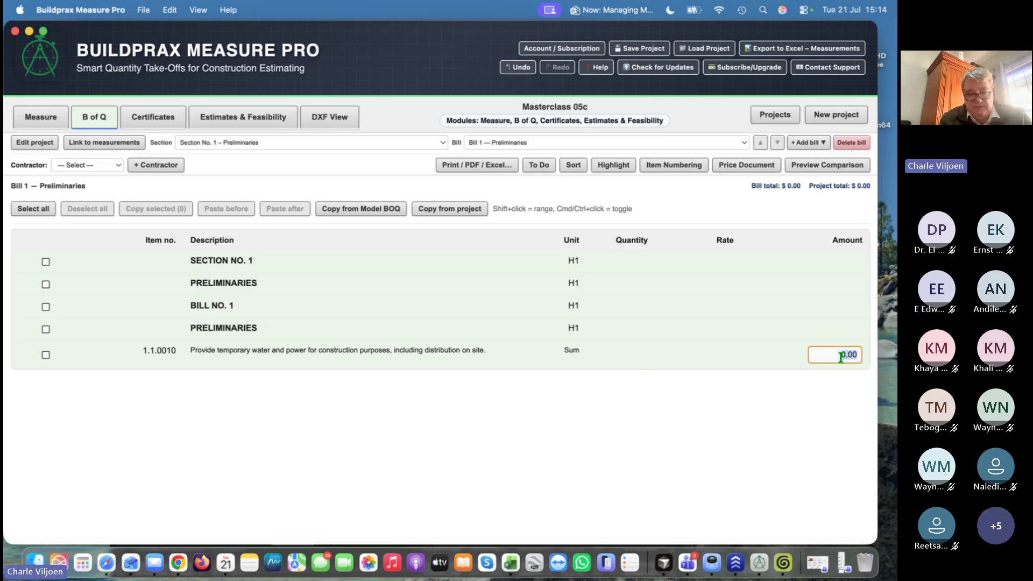
type("500")
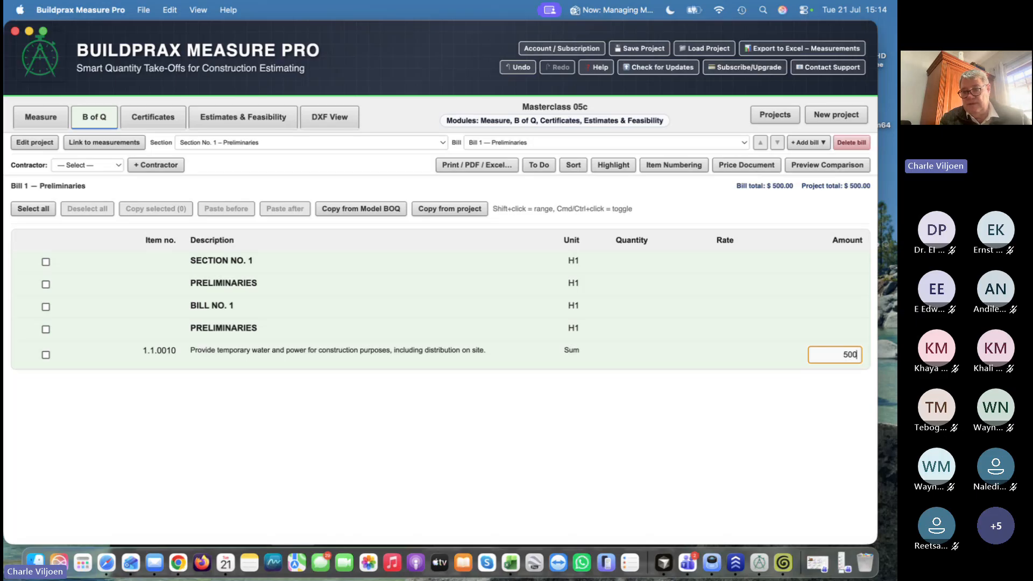
type("09")
key("BackSpace")
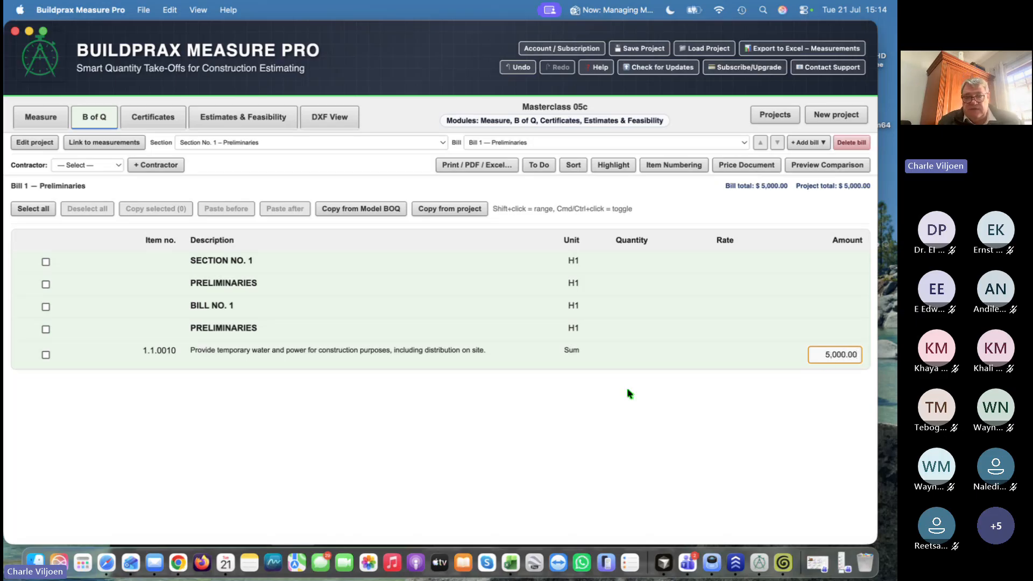
left_click(466, 348)
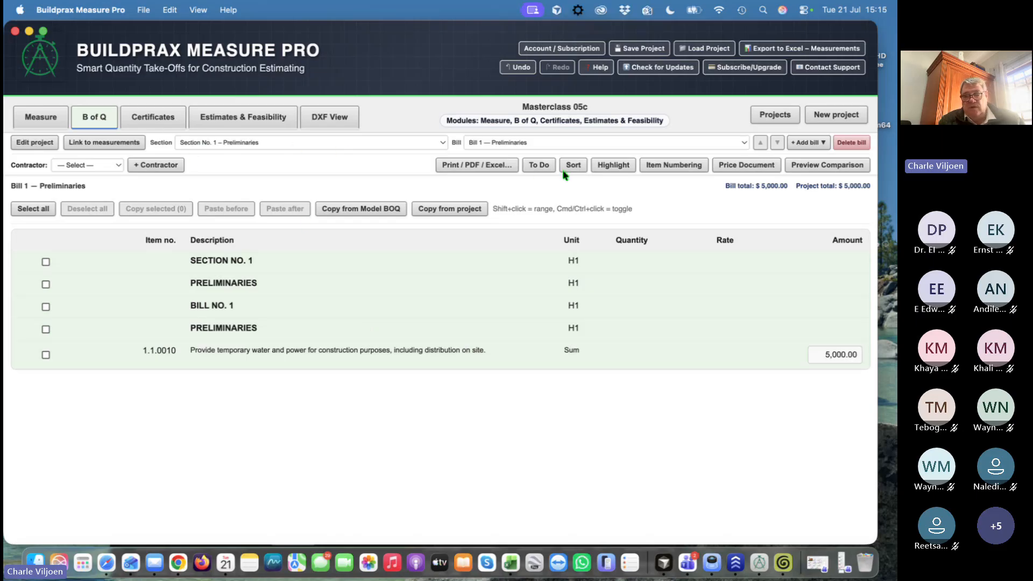
Switch the bill of quantities to Section No. 2 – Buildings with location A
left_click(441, 145)
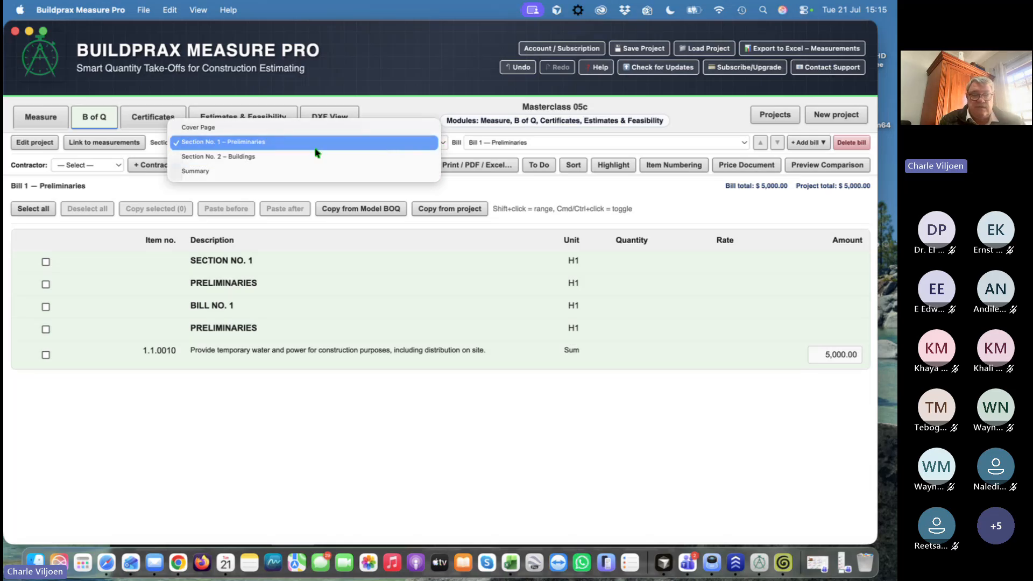
left_click(274, 160)
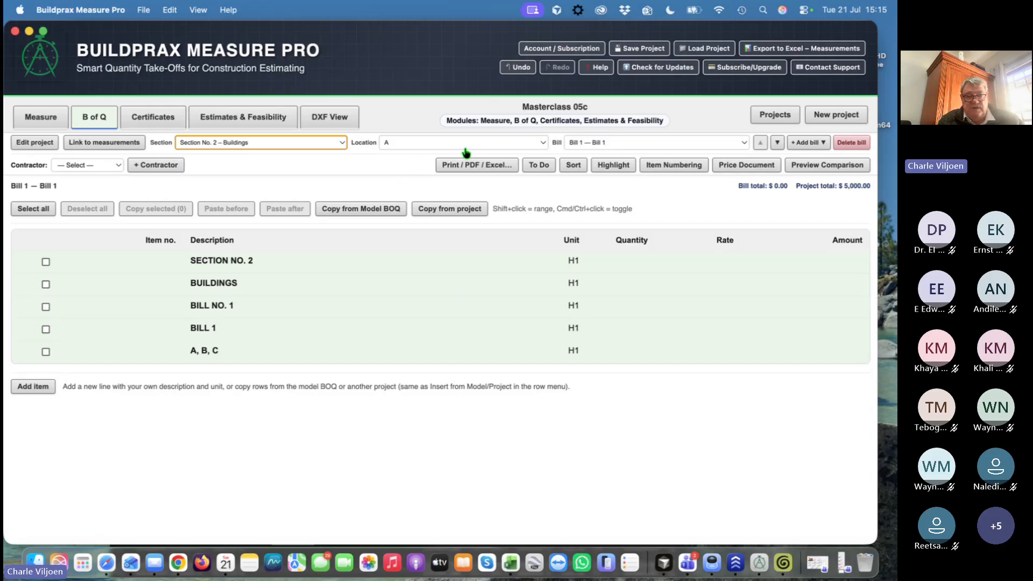
left_click(522, 145)
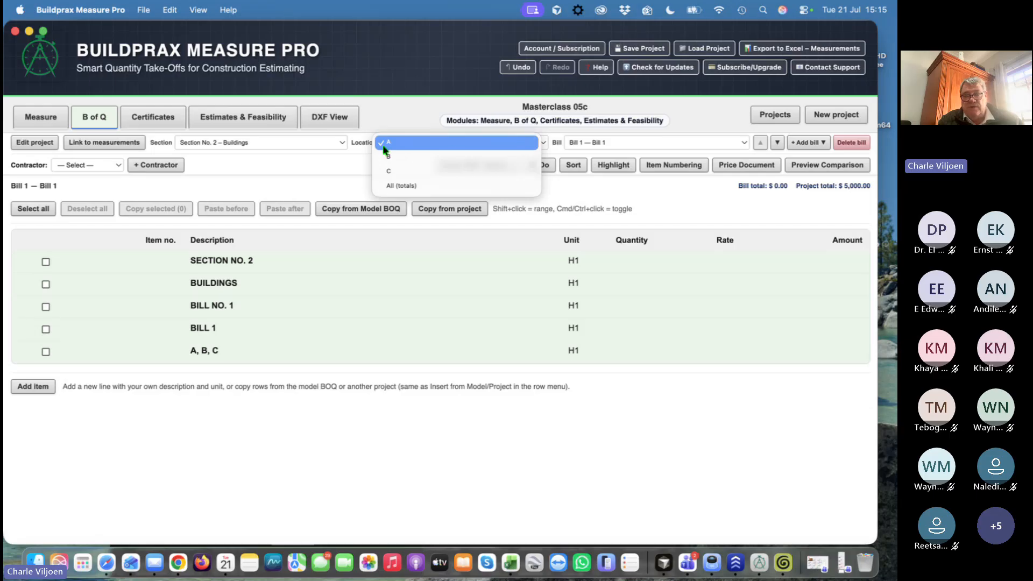
left_click(399, 144)
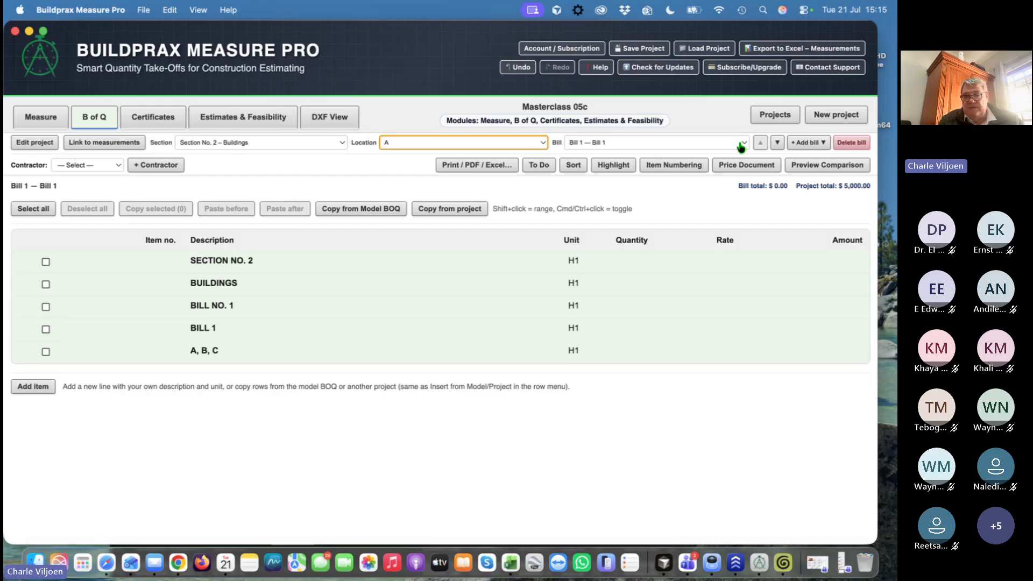
Change the Bill 1 title heading in the Buildings section to Earthworks
double_click(201, 329)
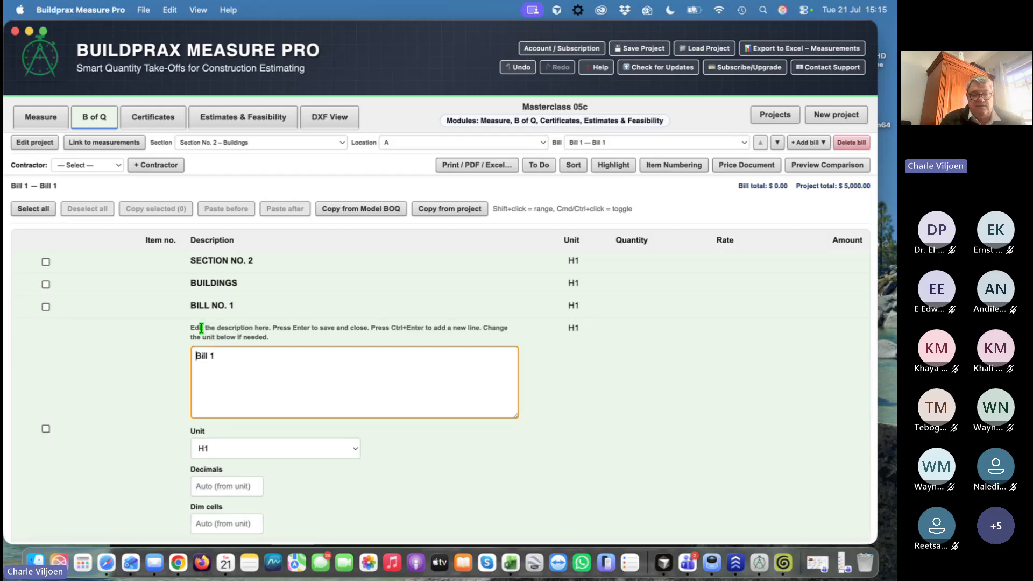
left_click_drag(222, 359, 188, 355)
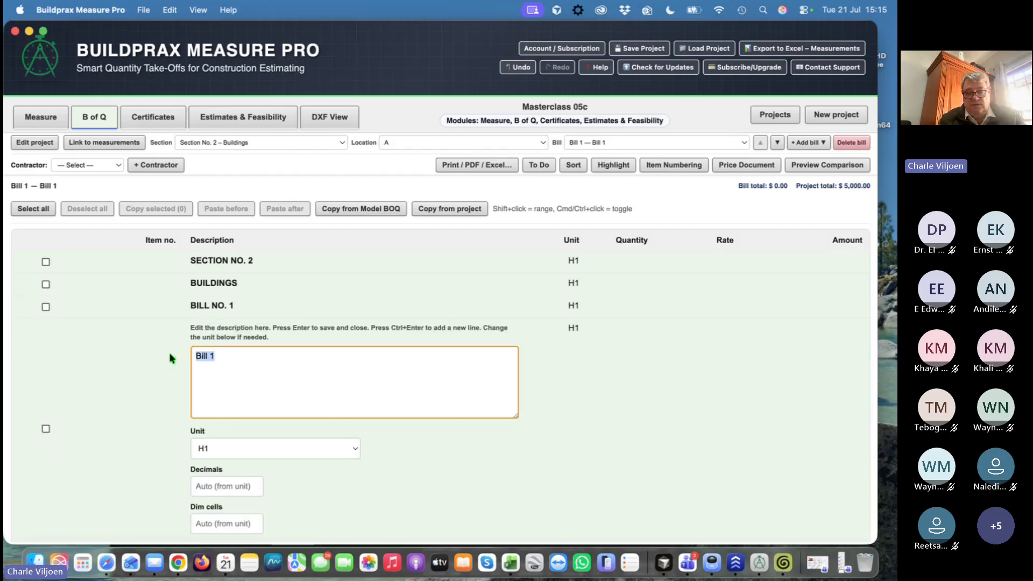
type("Earth")
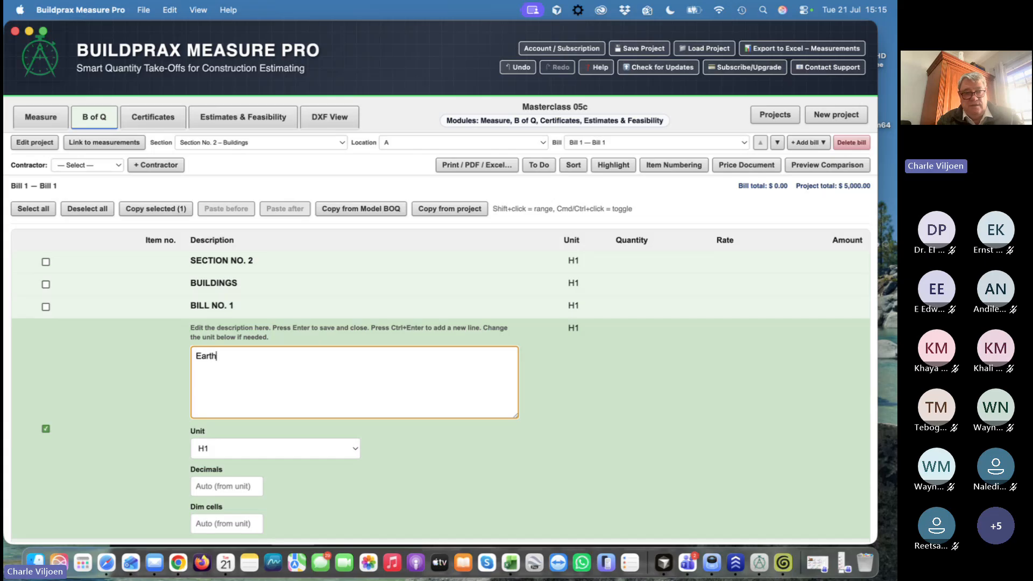
type("w")
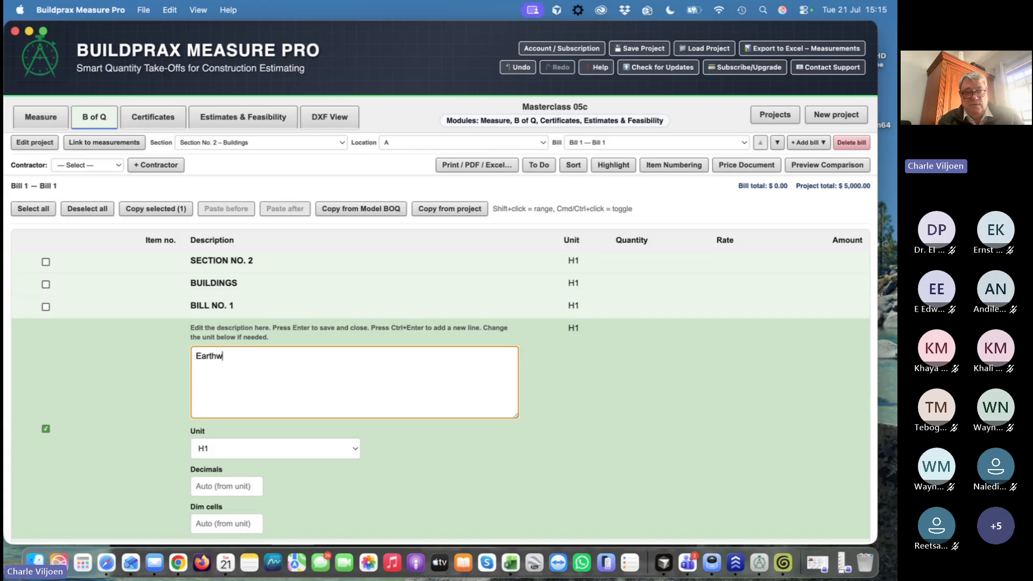
type("orks")
key("Return")
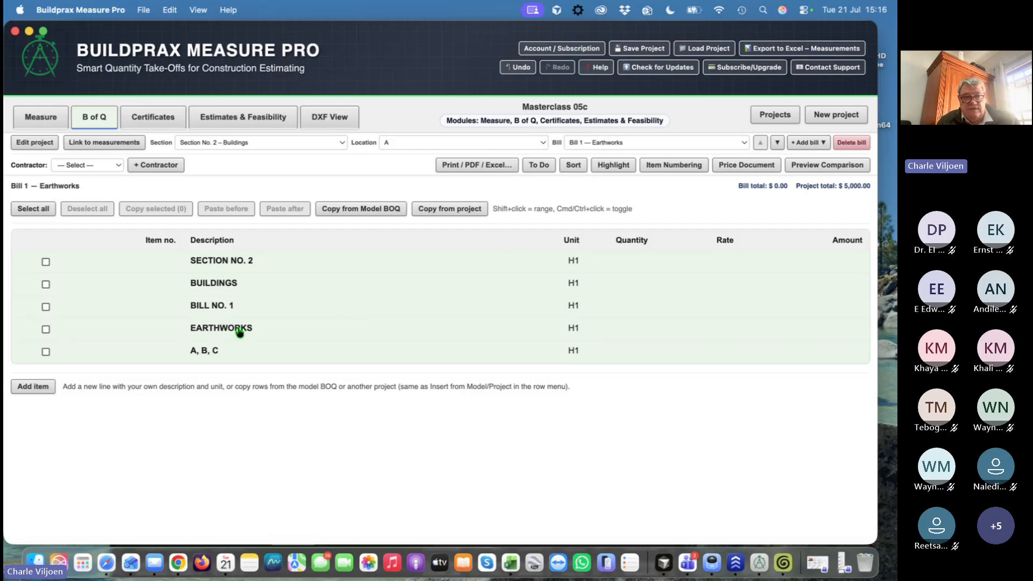
Start copying Model BOQ rows into the Earthworks bill, choosing Bill 4 – Earthworks as source and selecting the Compaction of surfaces heading
left_click(37, 387)
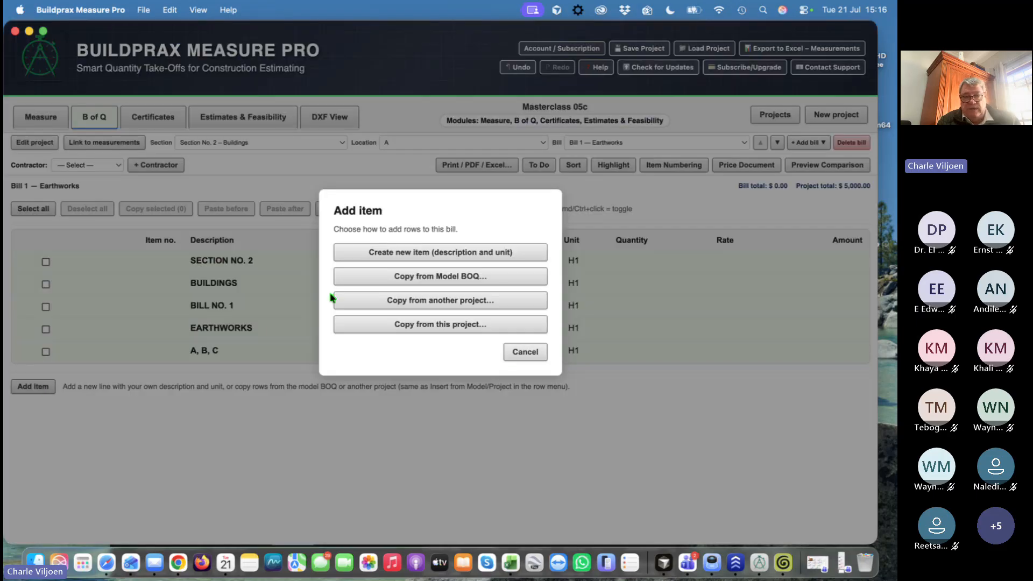
left_click(441, 278)
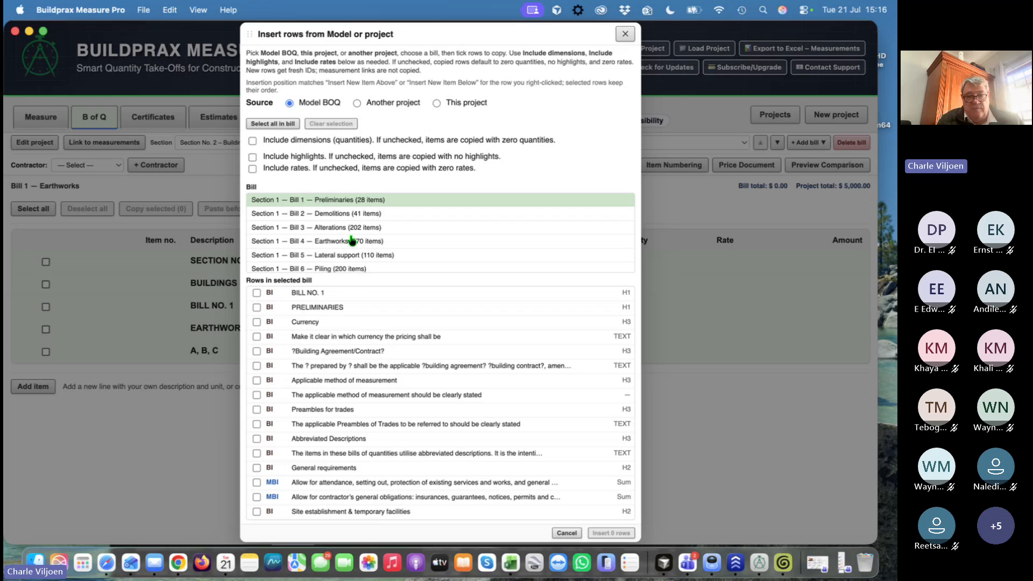
left_click(324, 243)
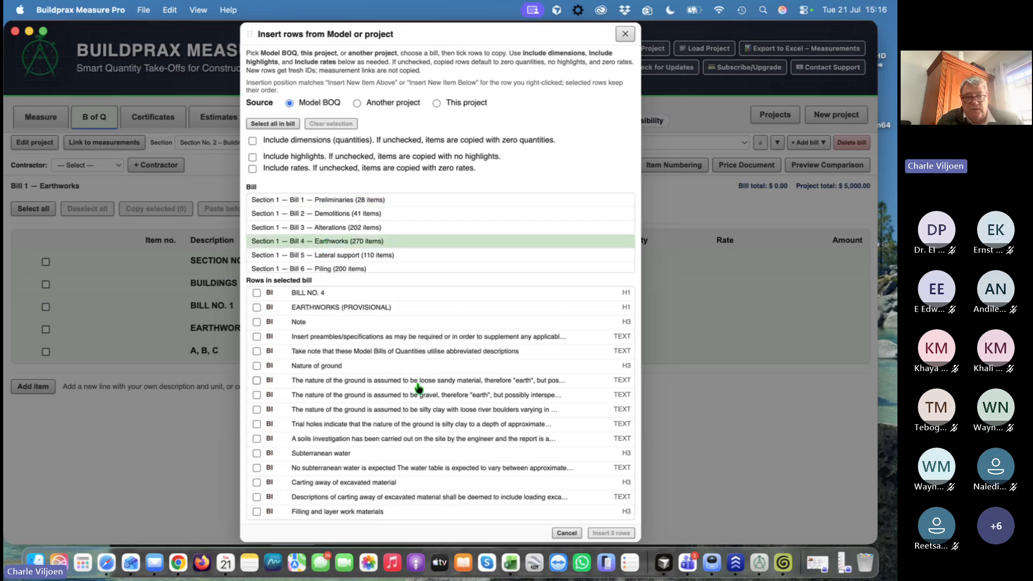
scroll(419, 387, "down", 12)
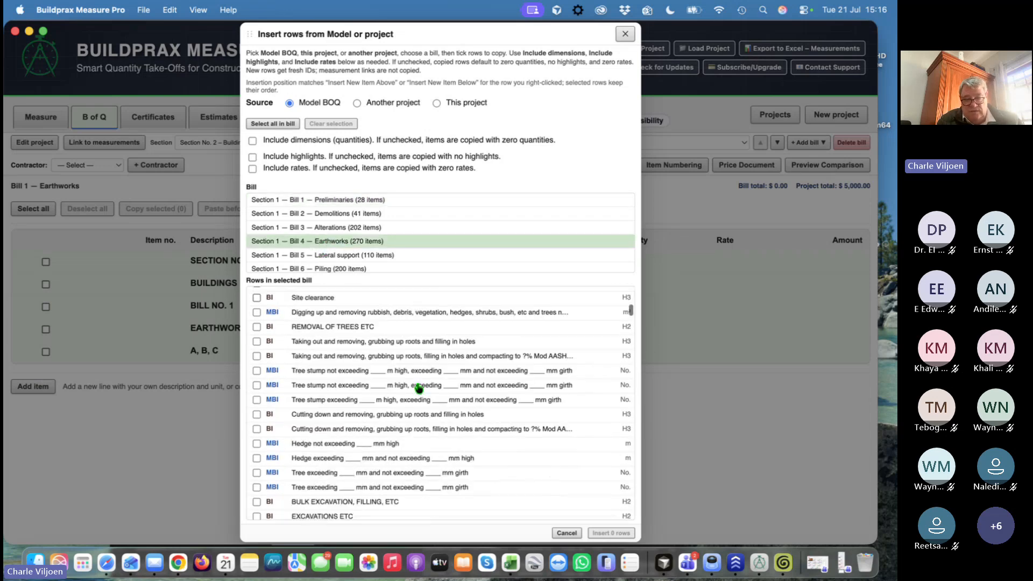
scroll(419, 387, "down", 10)
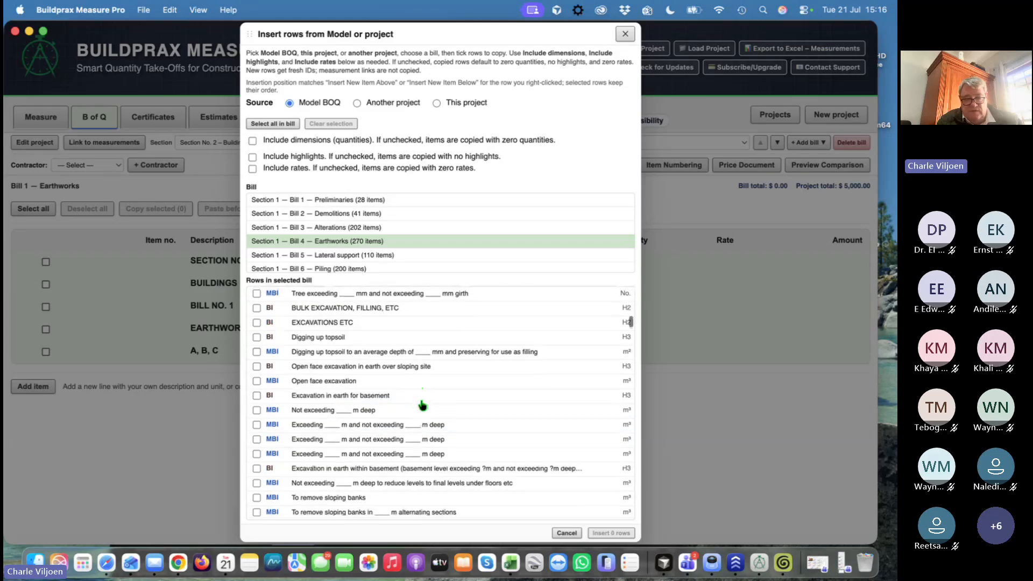
scroll(422, 405, "down", 10)
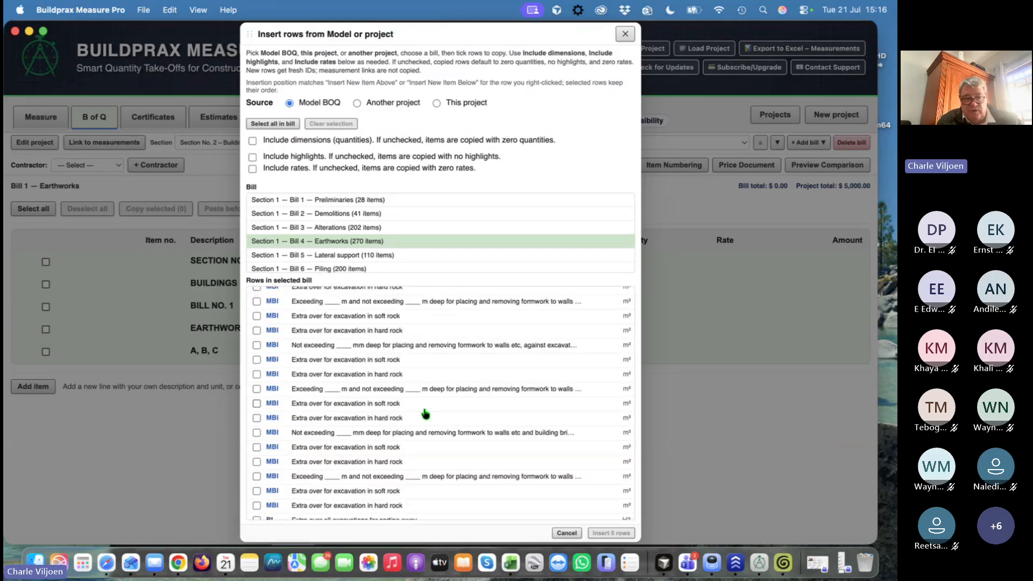
scroll(426, 413, "down", 5)
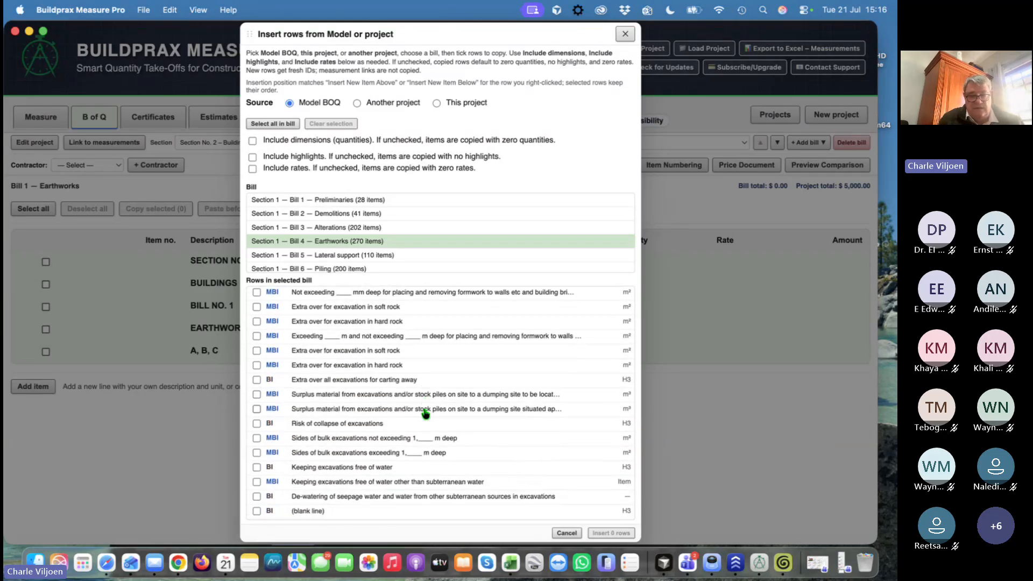
scroll(396, 406, "up", 1)
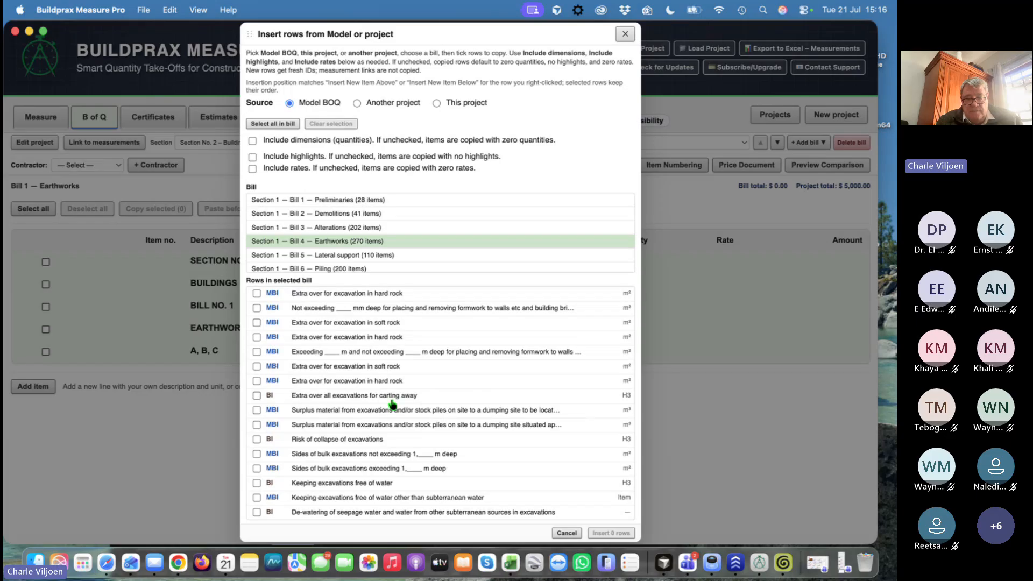
scroll(392, 404, "down", 5)
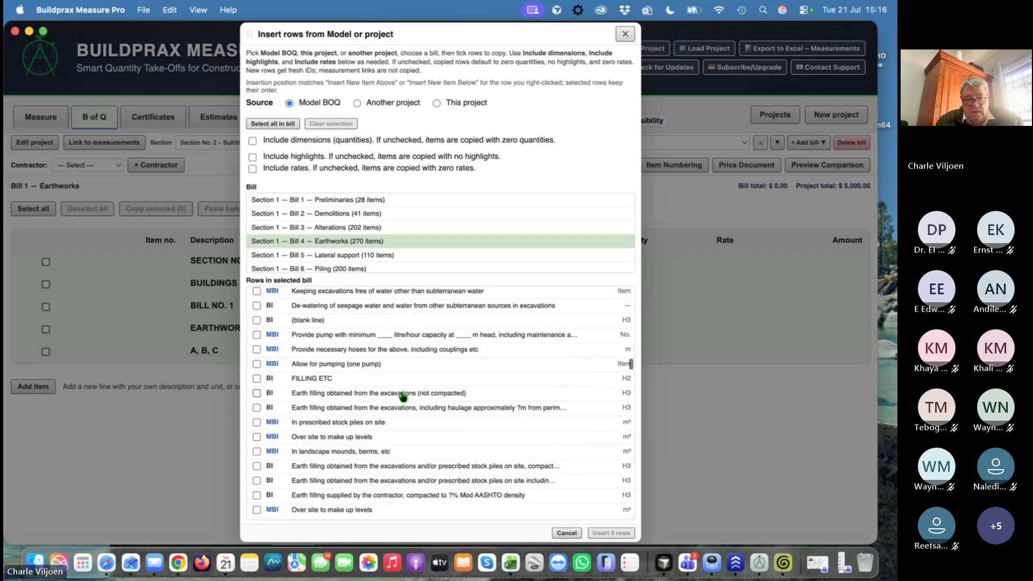
scroll(404, 402, "down", 1)
scroll(408, 410, "down", 4)
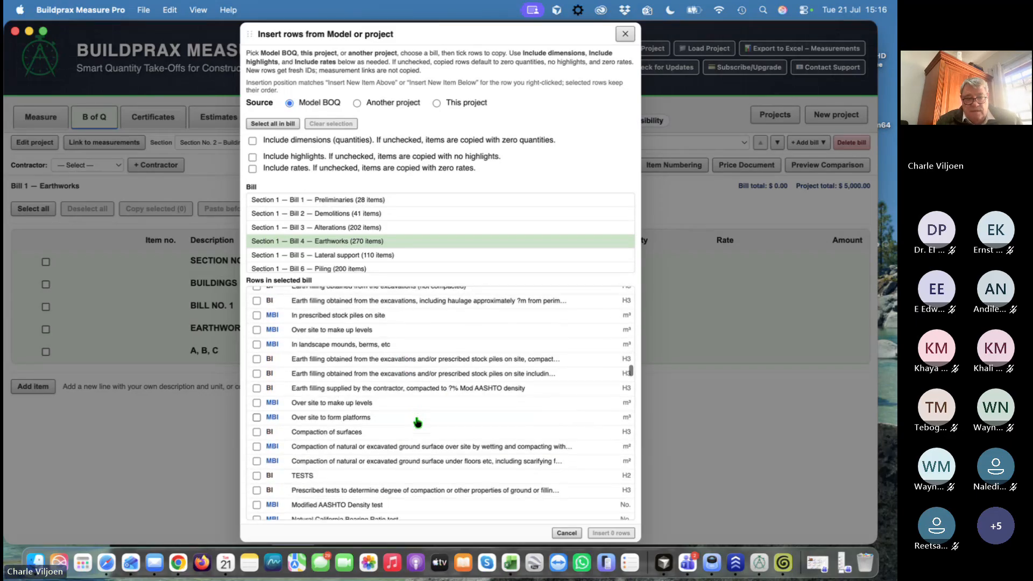
left_click(417, 428)
Add the Excavation in earth not exceeding 2m deep heading, Reduced levels under floors and Trenches to the selection, and insert the rows into the bill
scroll(416, 355, "up", 5)
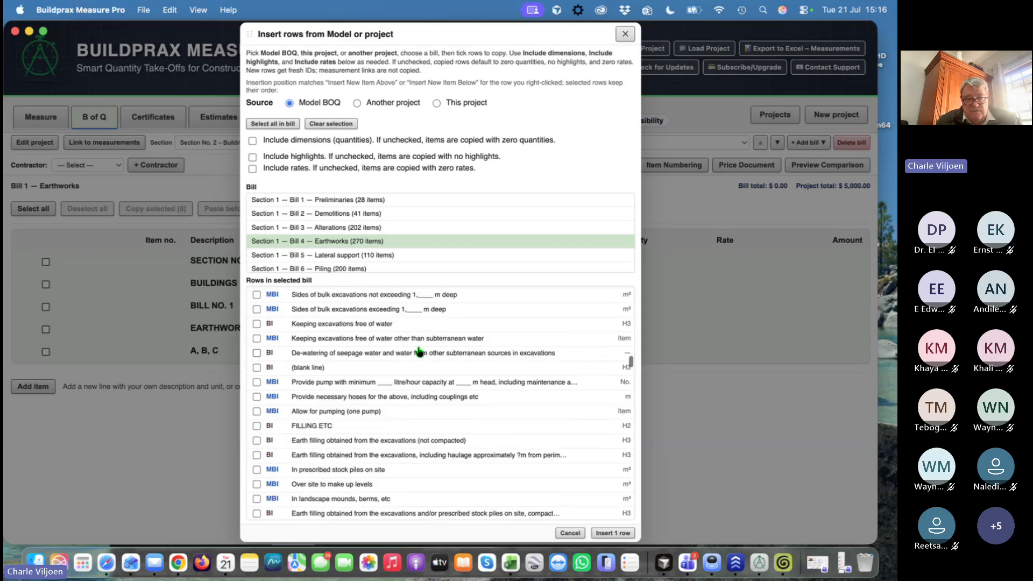
scroll(419, 351, "up", 5)
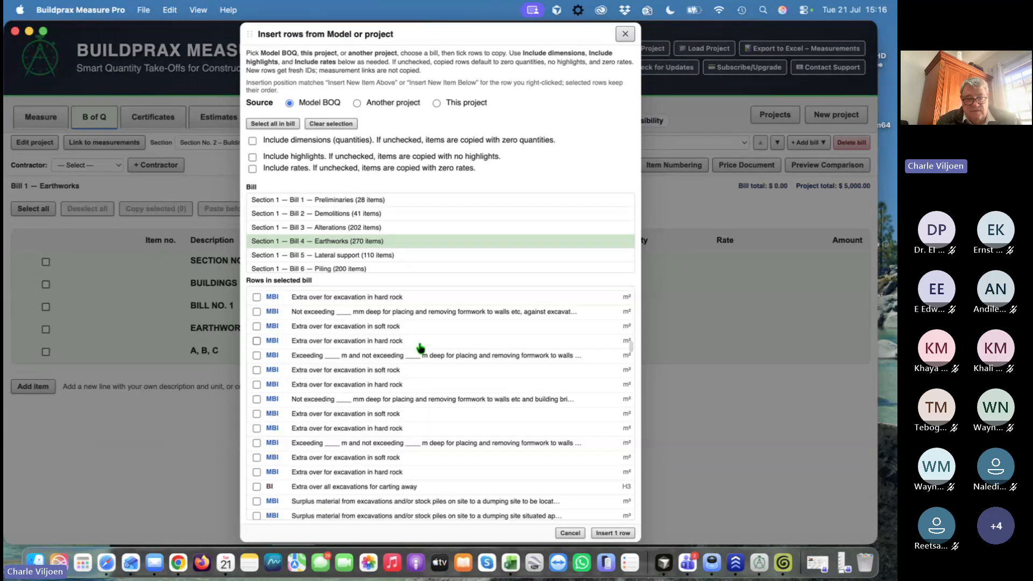
scroll(404, 417, "down", 5)
scroll(405, 418, "down", 5)
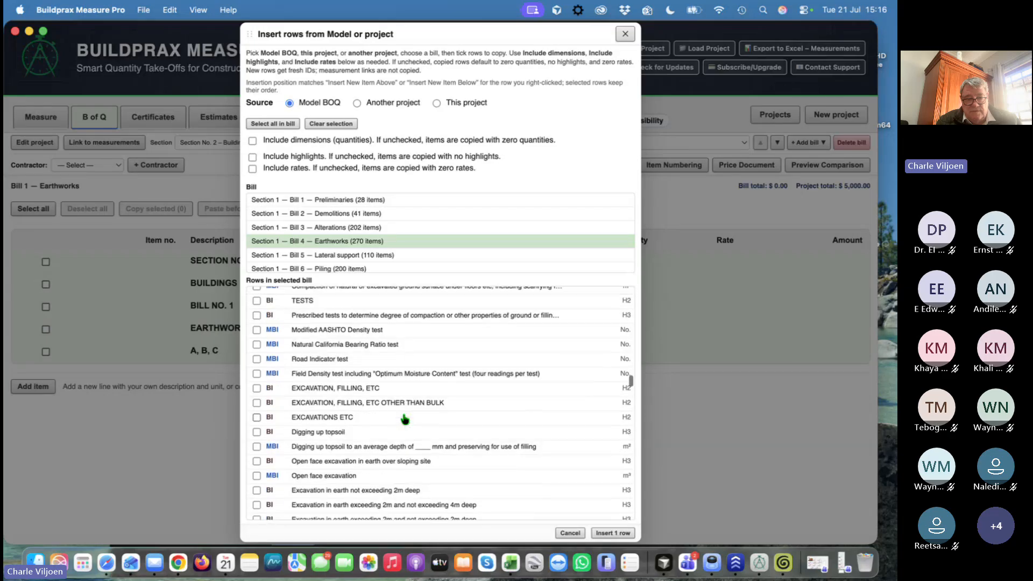
scroll(402, 398, "down", 2)
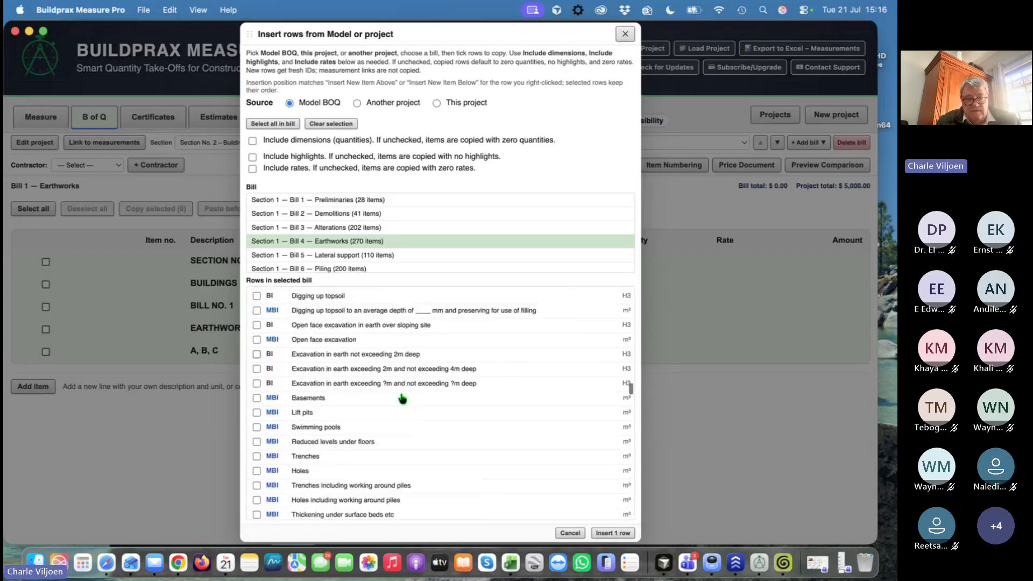
left_click(256, 355)
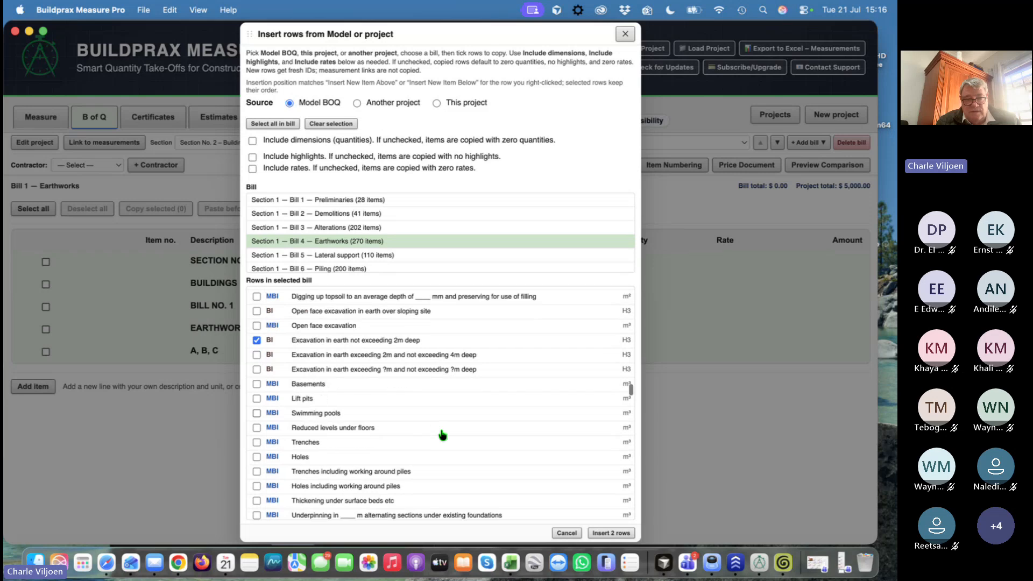
scroll(440, 433, "down", 2)
scroll(424, 397, "down", 1)
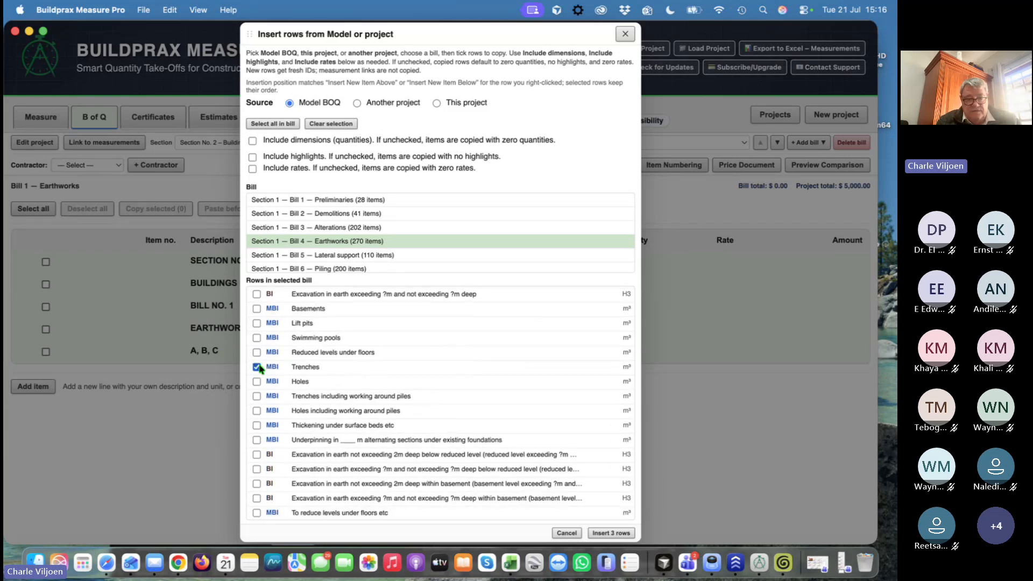
left_click(257, 354)
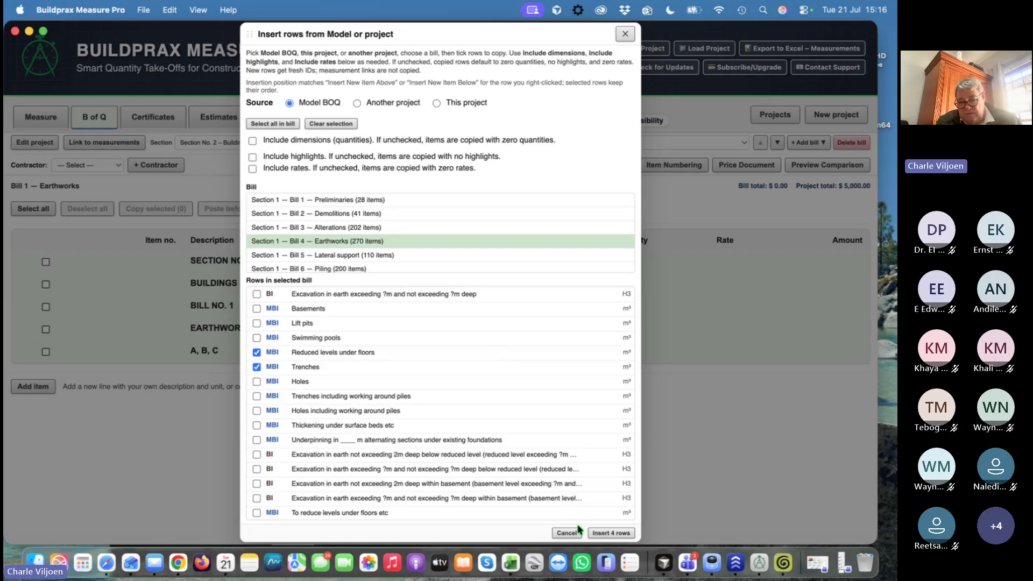
left_click(602, 534)
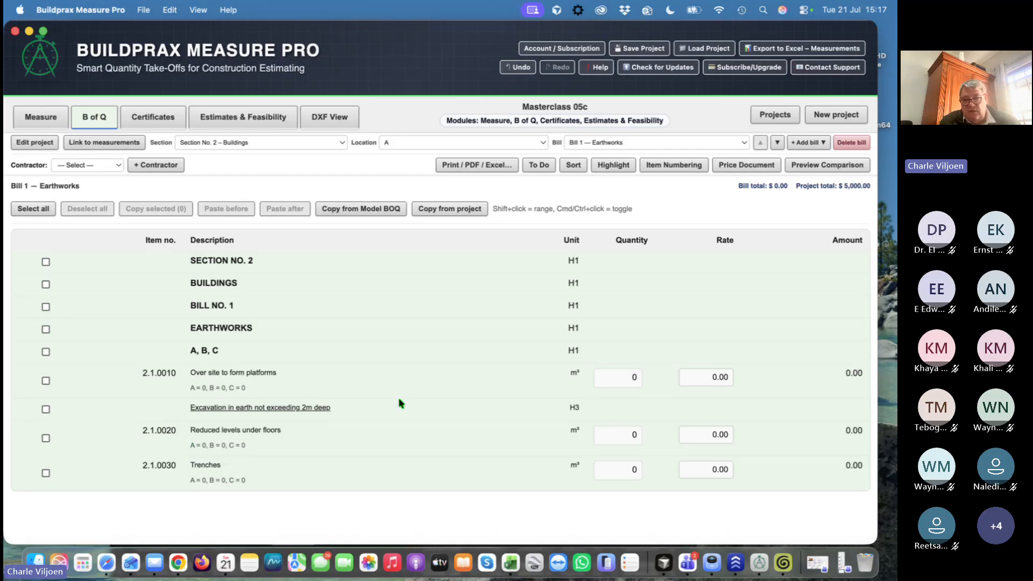
Open a measurement row for Over site to form platforms with number 1, and show the measured items beside the bill, checking them on the drawing
left_click(623, 380)
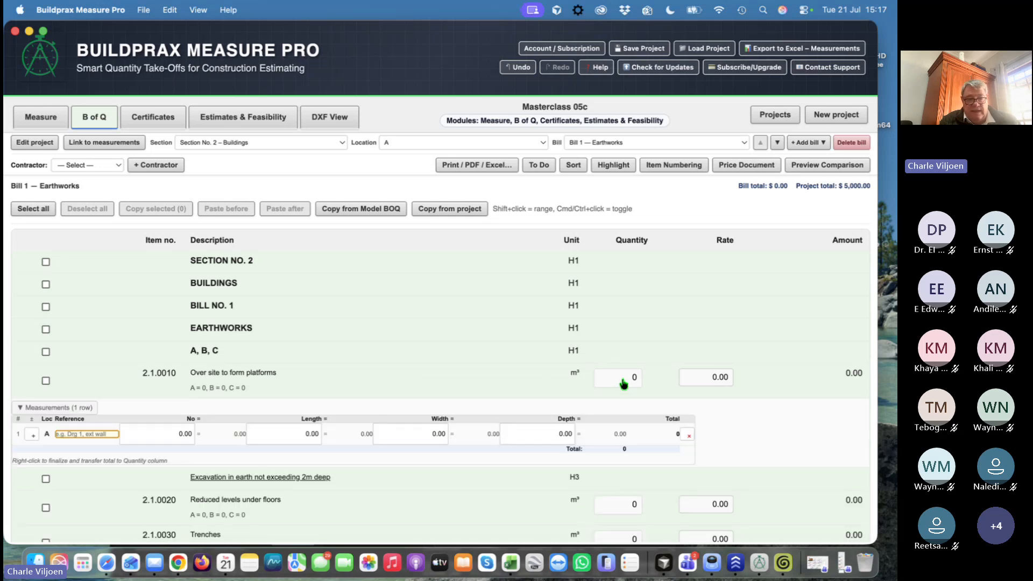
key("Tab")
type("1")
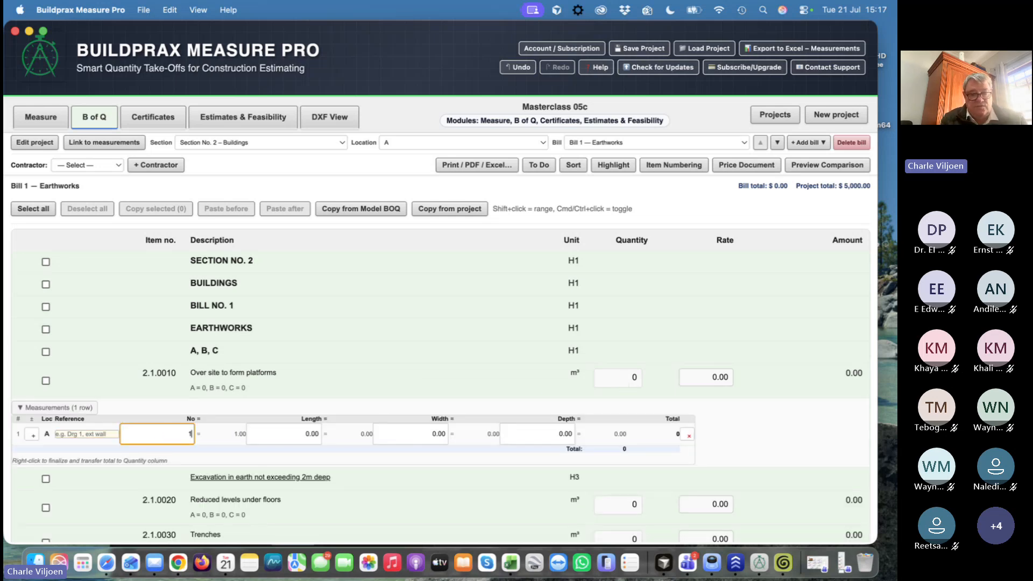
key("Tab")
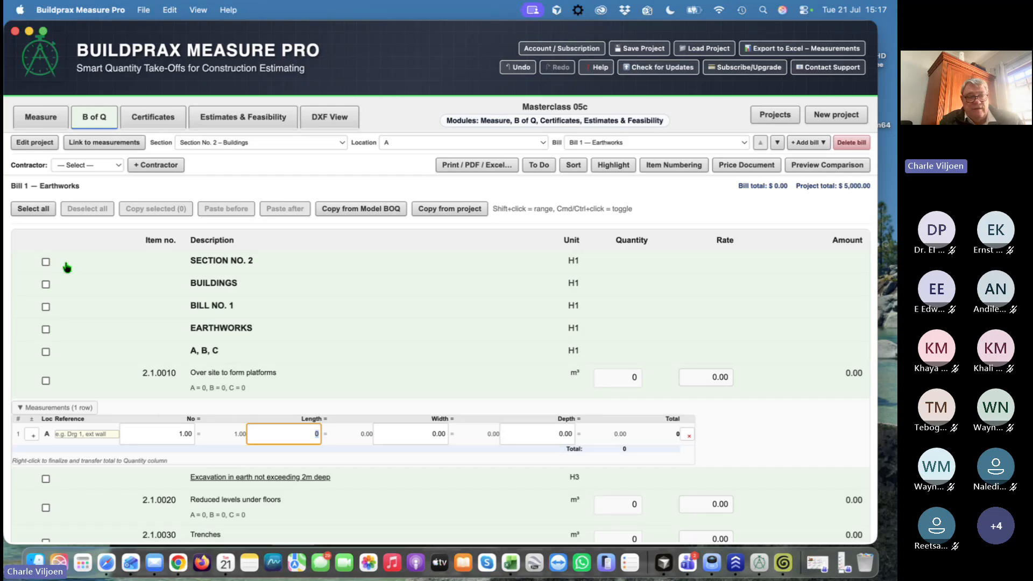
left_click(107, 144)
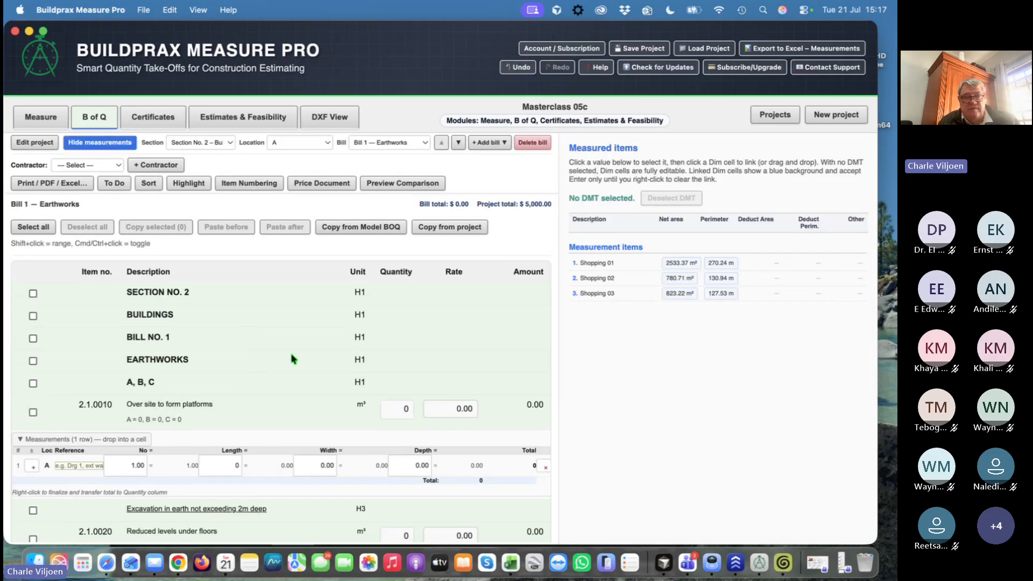
left_click(45, 125)
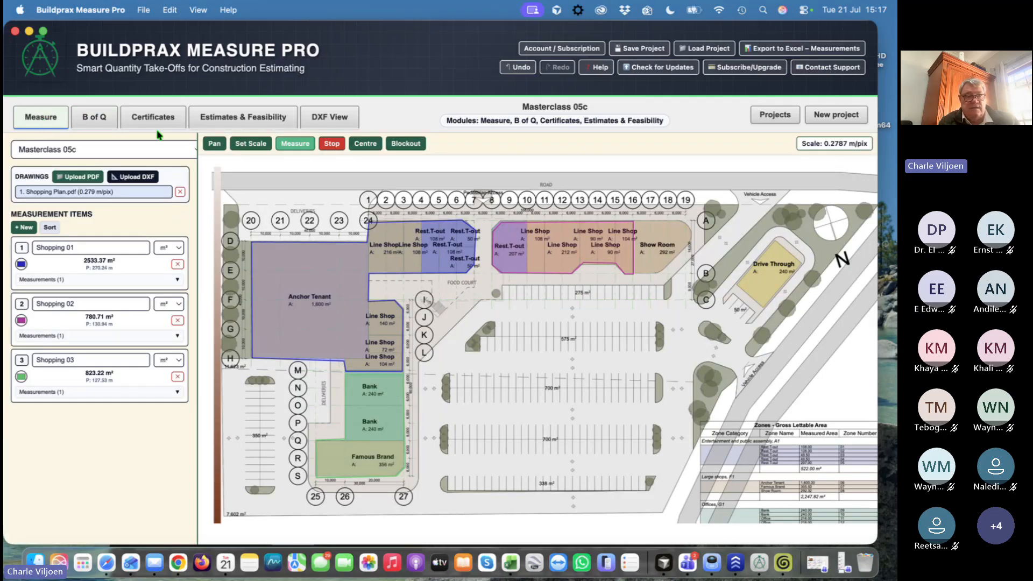
left_click(97, 117)
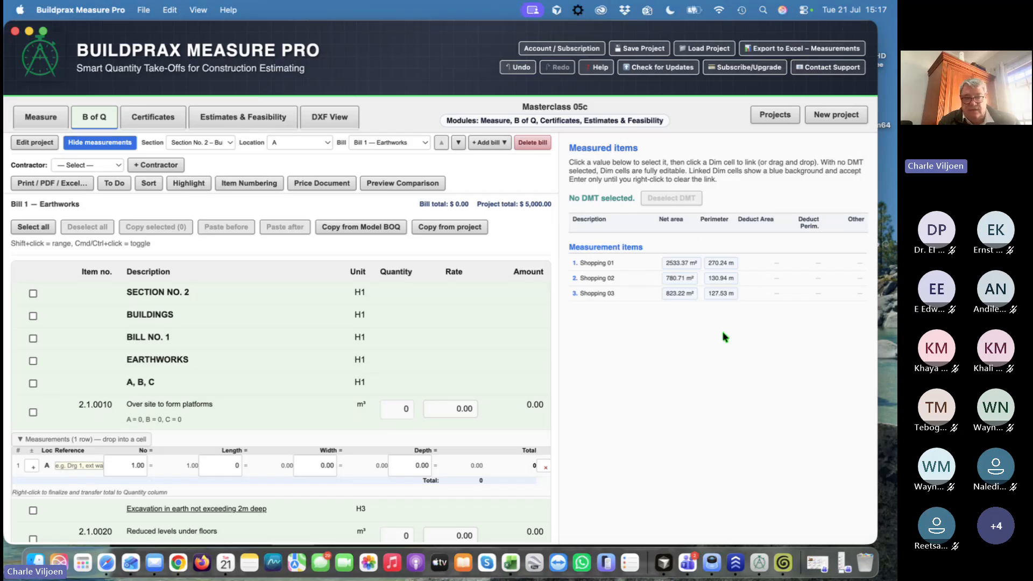
Link Shopping 01's net area to the platform row's length, set width 1 and depth 0.3, and finalize the measurement into the quantity
left_click(231, 465)
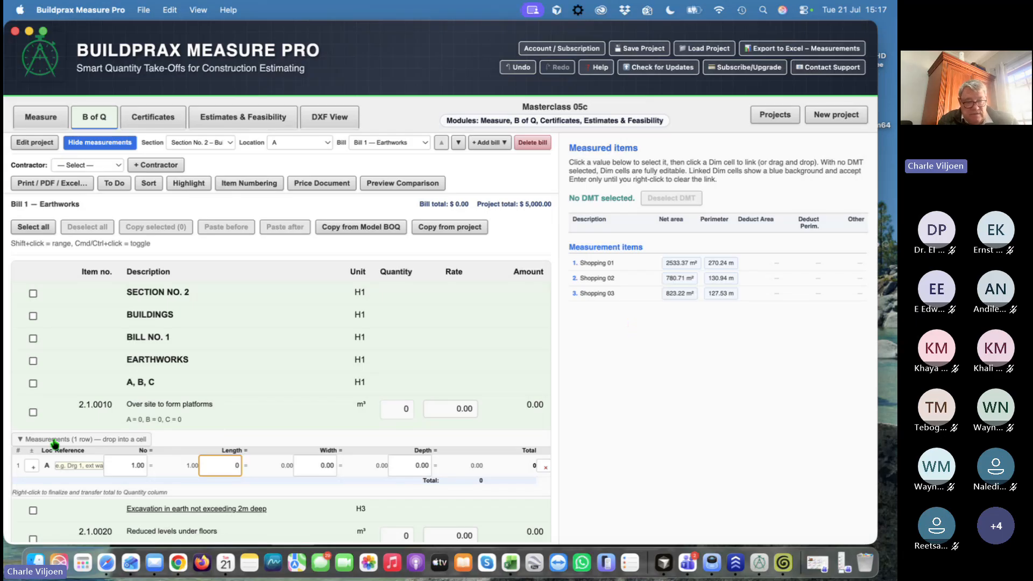
left_click(679, 263)
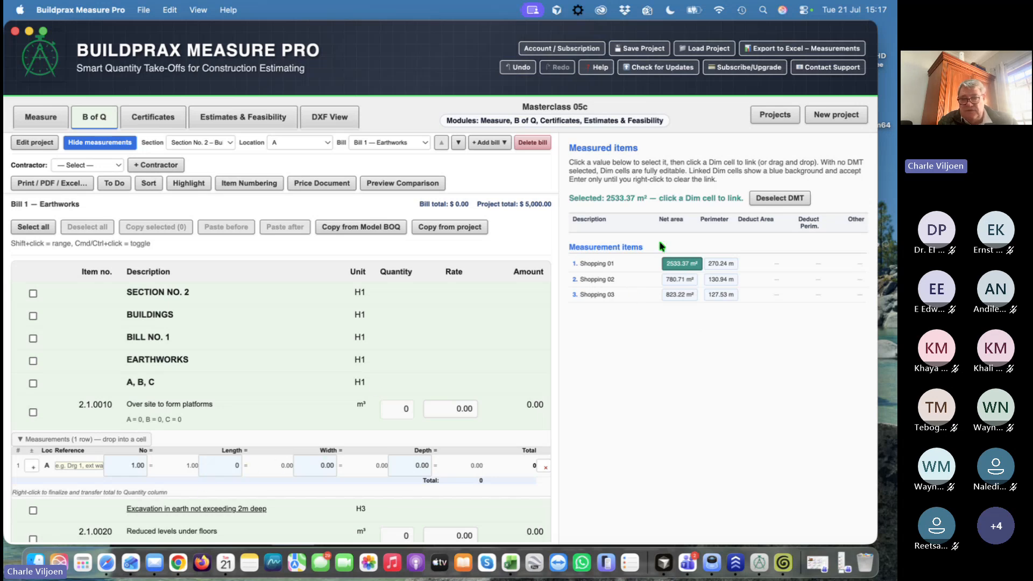
left_click_drag(332, 379, 226, 467)
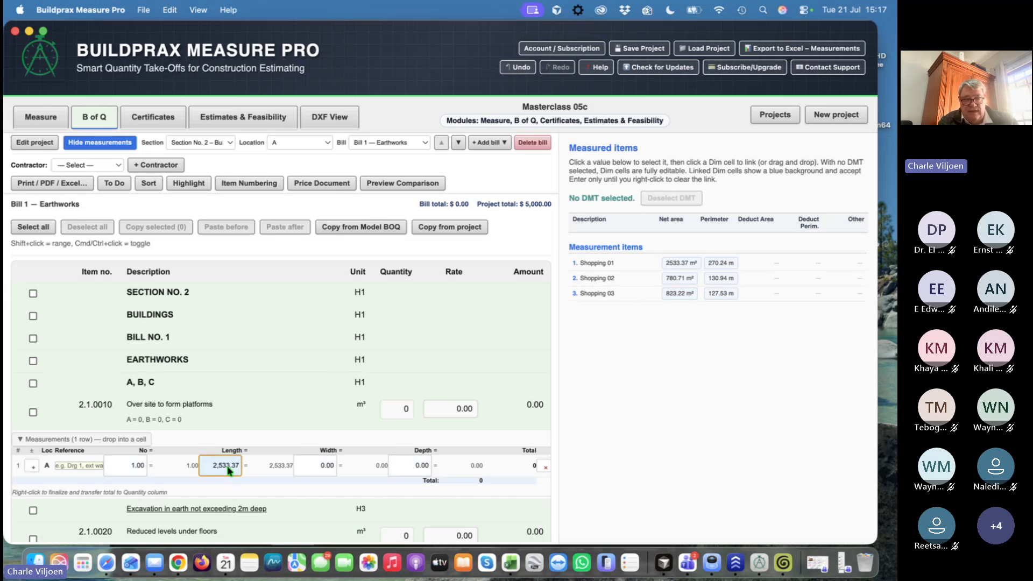
left_click(317, 469)
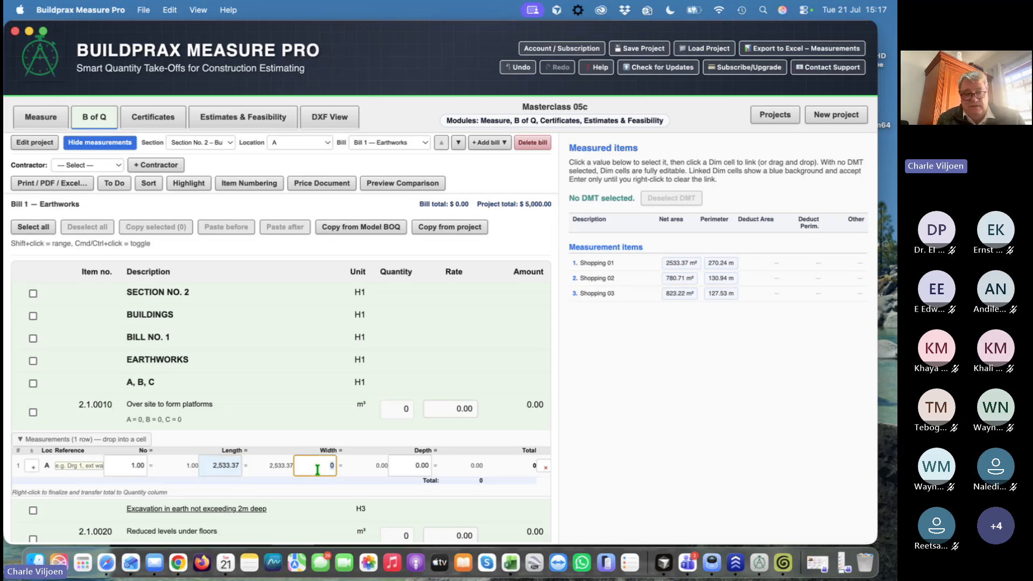
key("Tab")
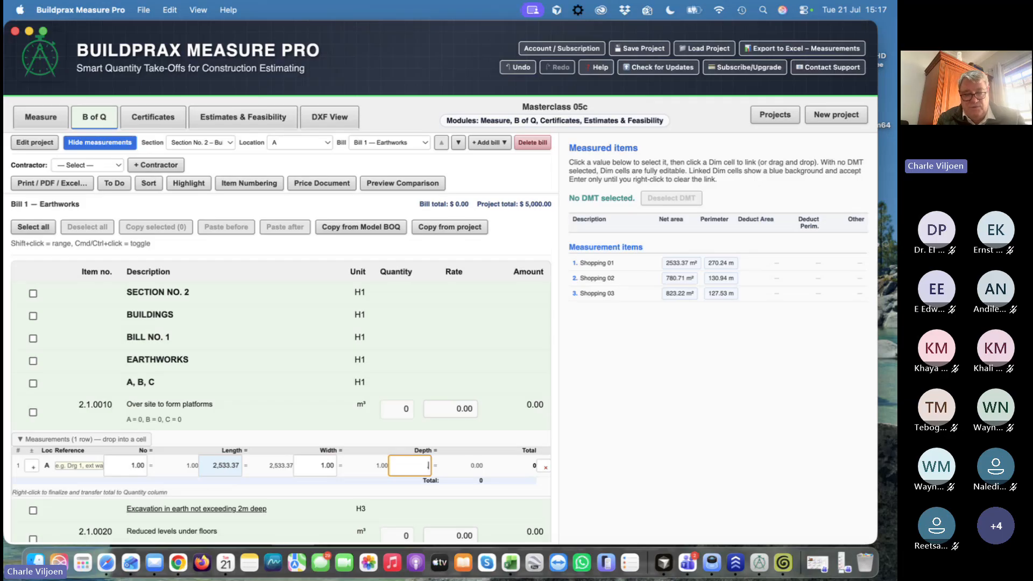
type("0.3")
key("Return")
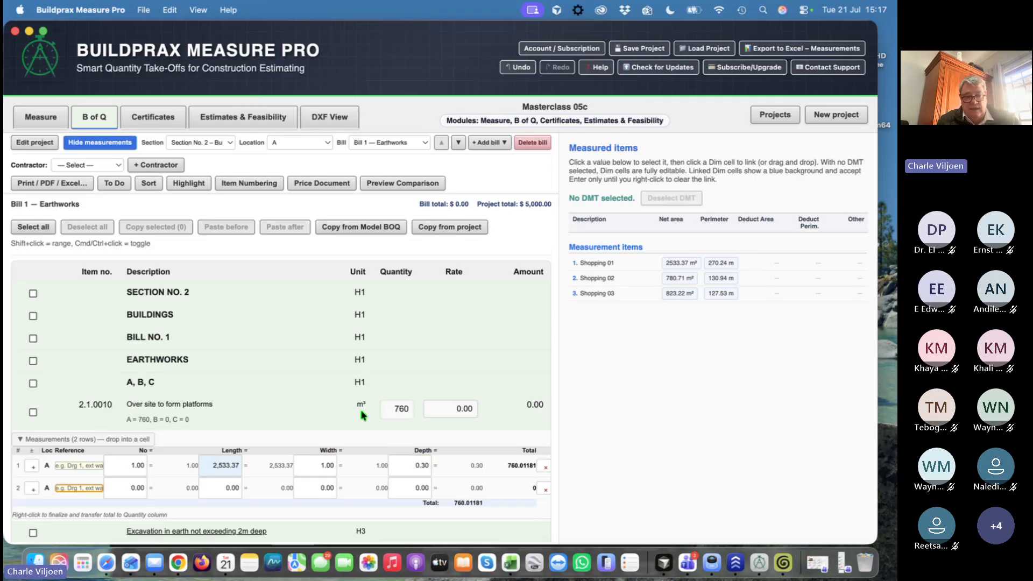
right_click(407, 409)
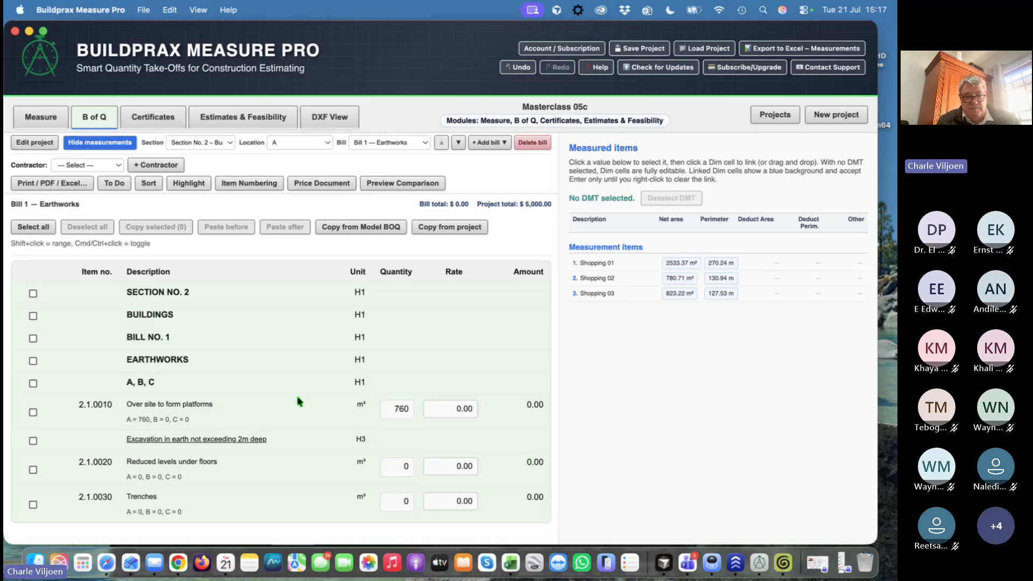
Open a measurement row for Reduced levels under floors with number 1, and link Shopping 01's net area to its length
left_click(403, 472)
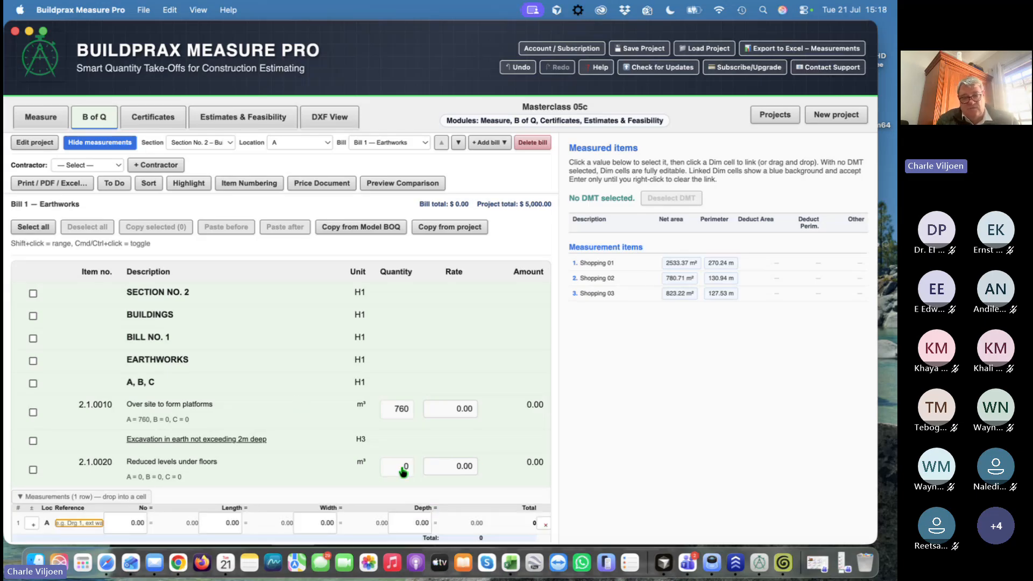
left_click(131, 524)
key("Tab")
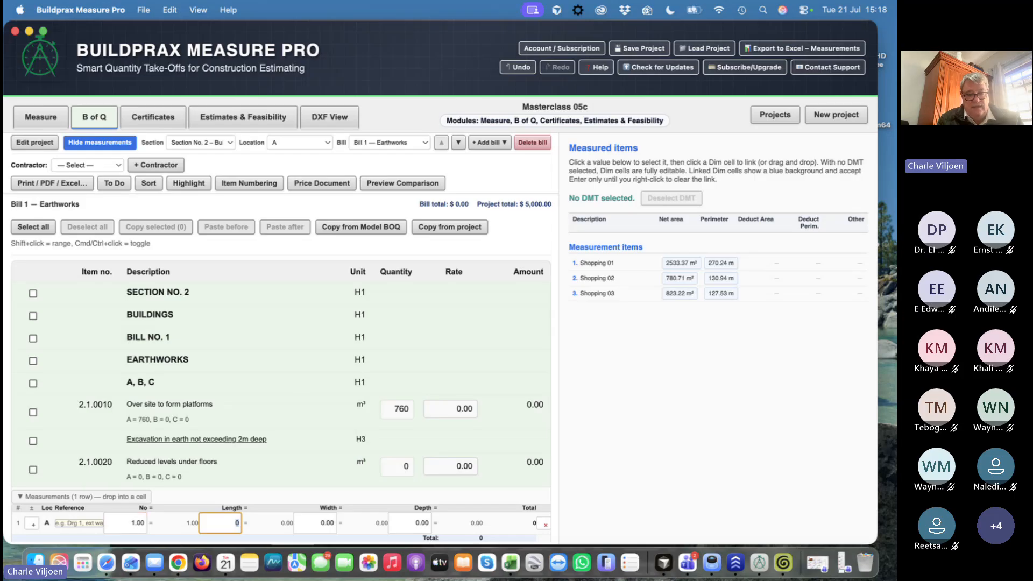
left_click(683, 265)
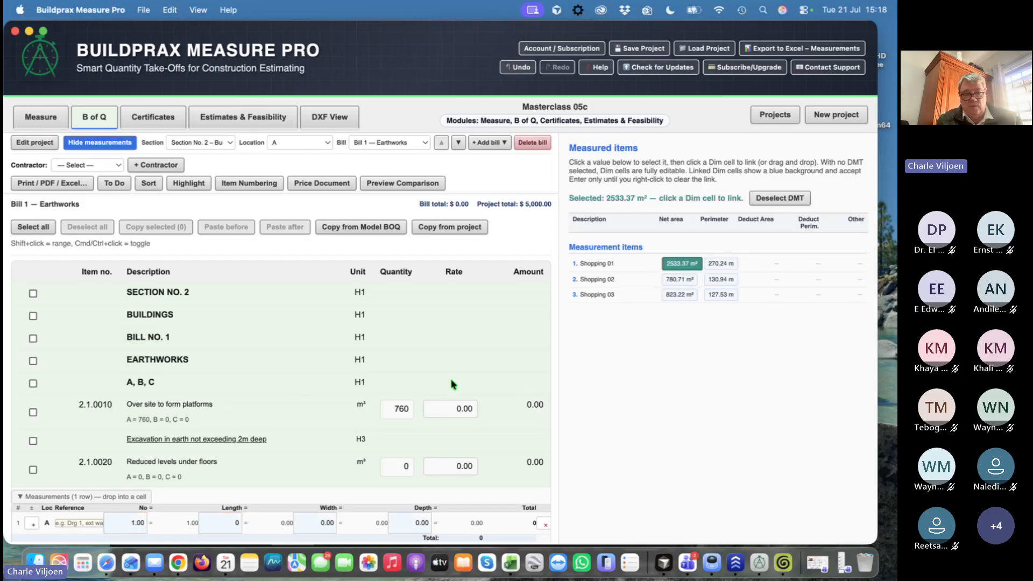
left_click(234, 524)
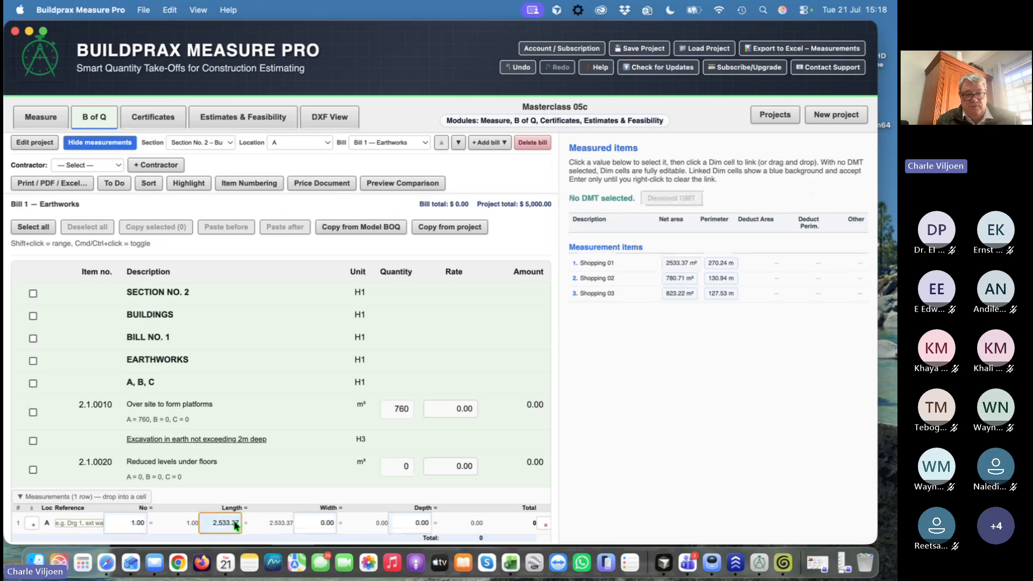
Set the Reduced levels under floors row to width 0.2 and depth 1, and finalize the measurement into the quantity
left_click(321, 525)
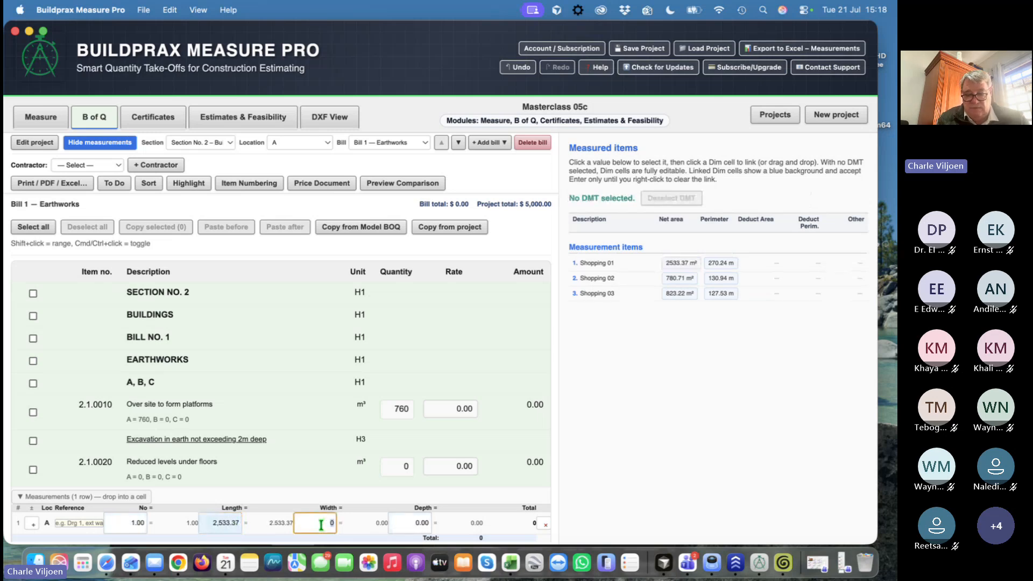
type(".2")
key("Tab")
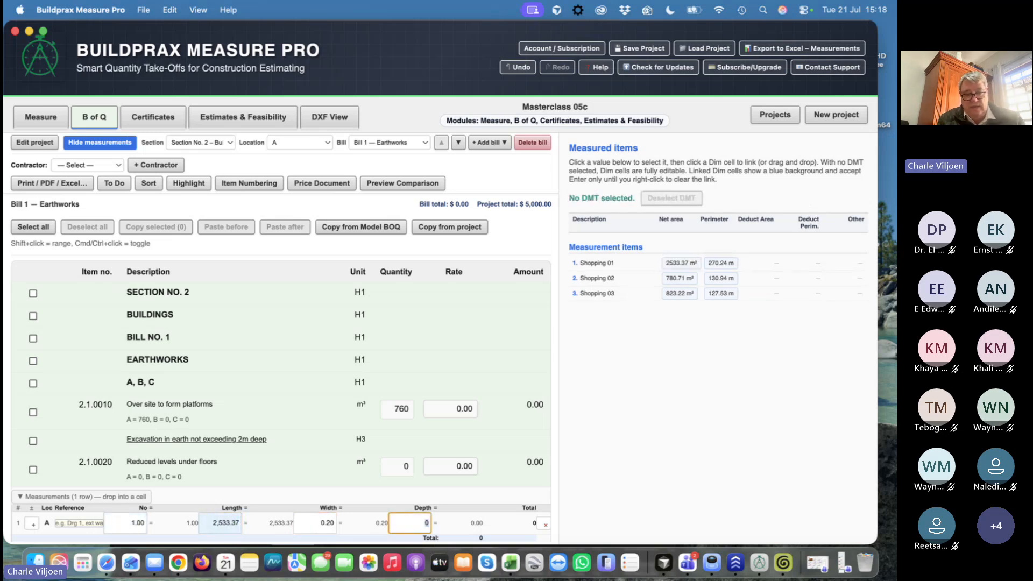
type("1")
key("Return")
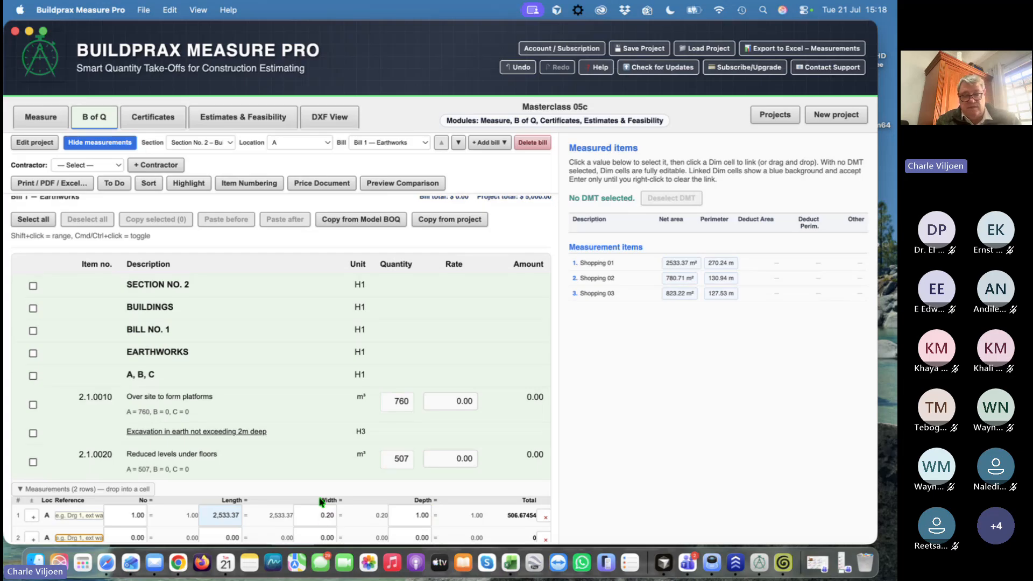
left_click(399, 462)
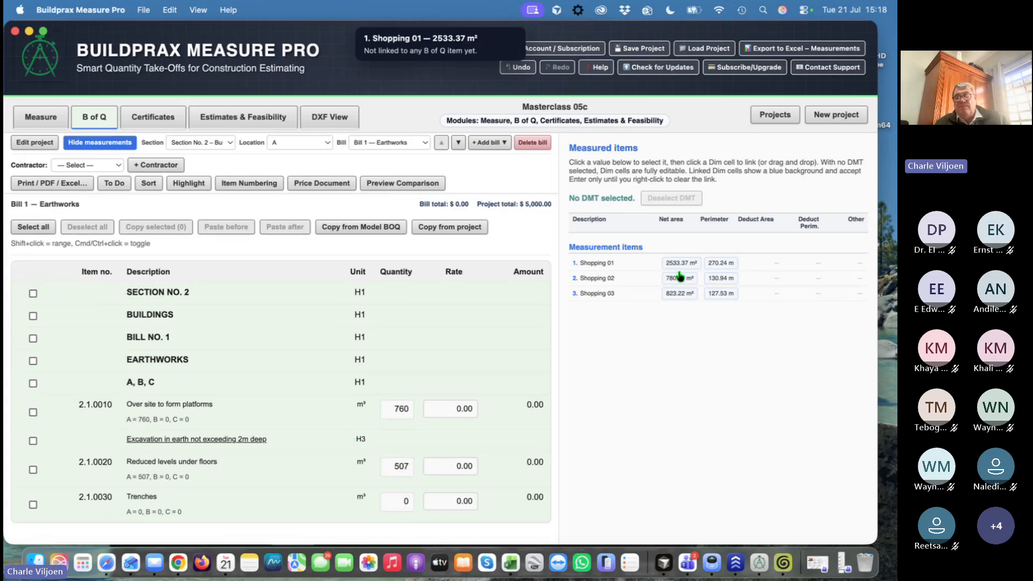
Examine Shopping 01's outline and its list of measurements on the drawing, and return to the Earthworks bill
left_click(37, 122)
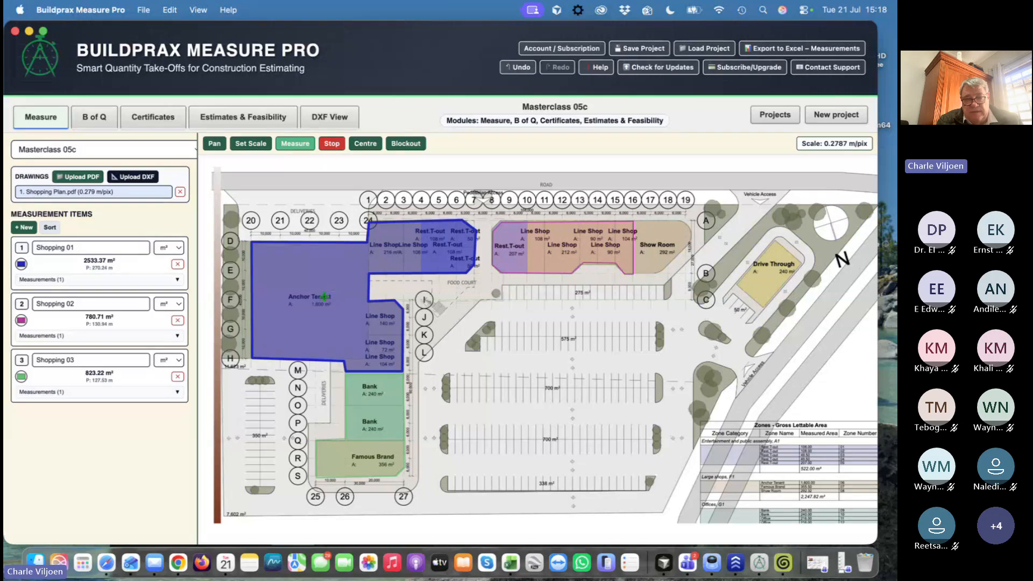
left_click(60, 279)
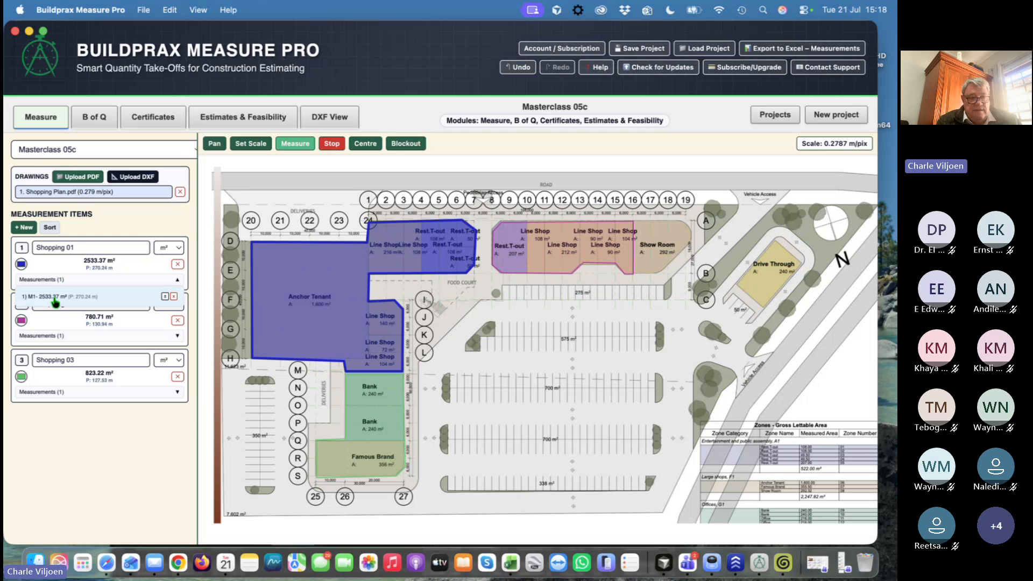
left_click(47, 280)
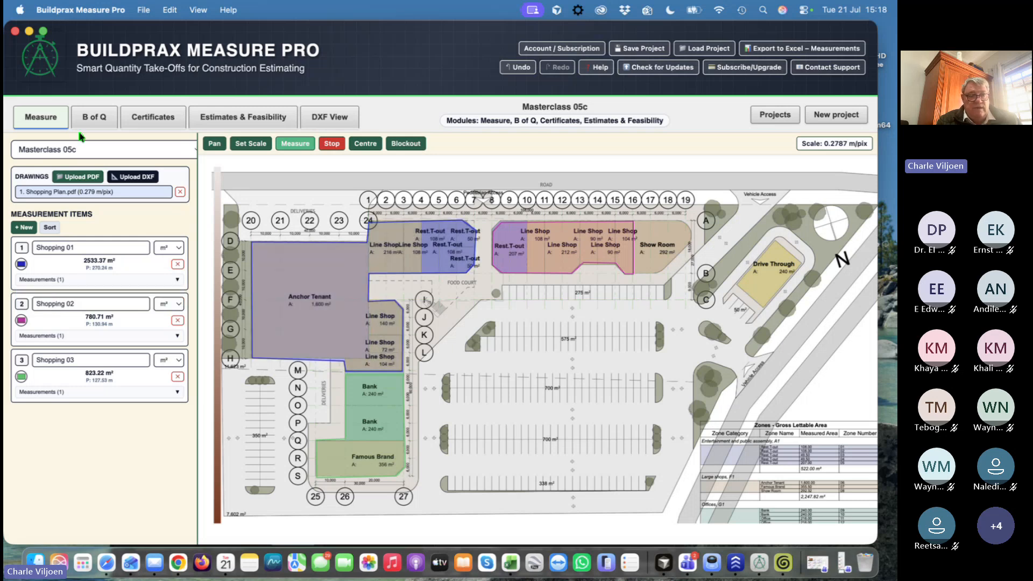
left_click(94, 117)
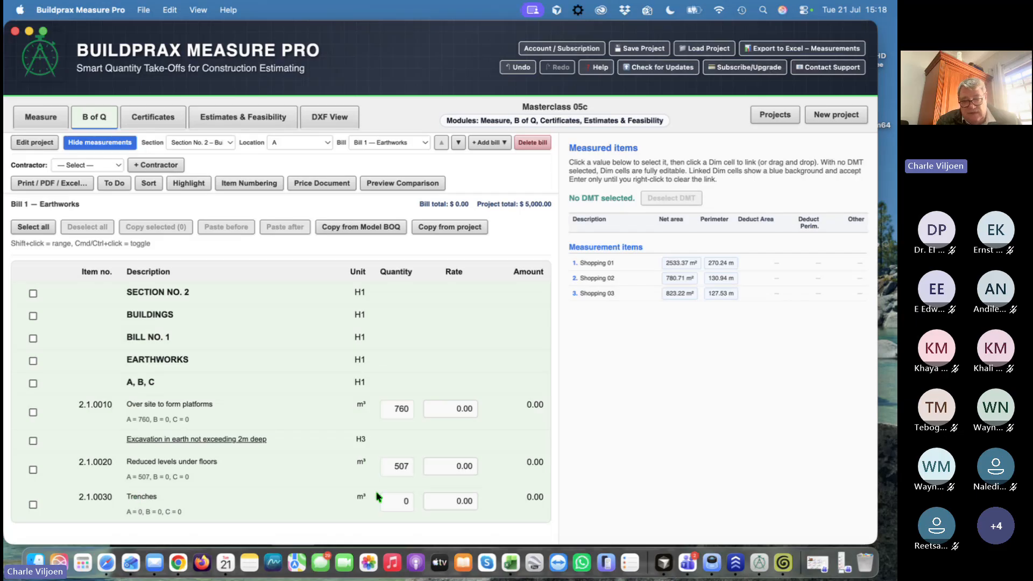
Open a measurement row for Trenches with number 1, and link Shopping 01's perimeter to its length
left_click(405, 505)
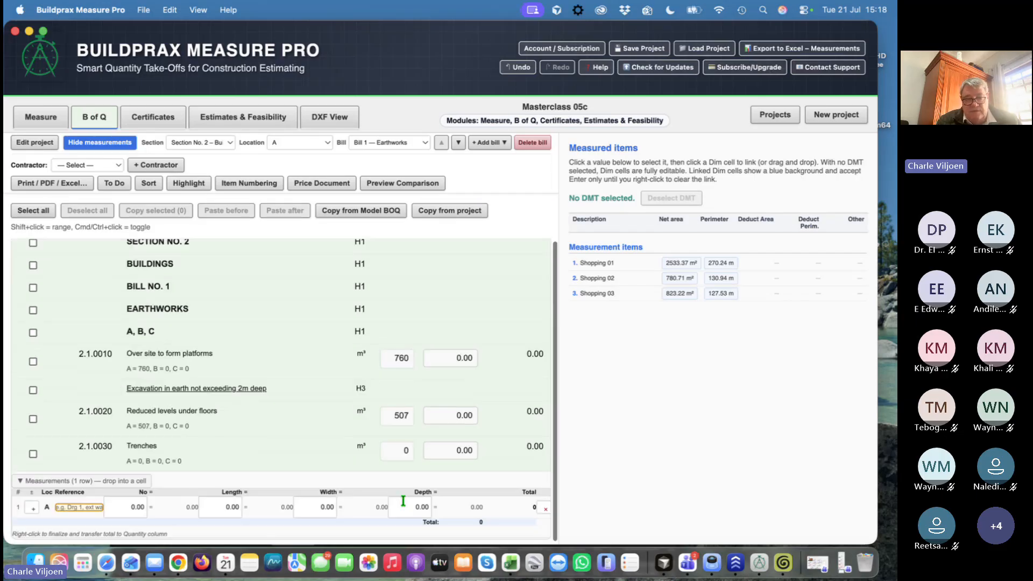
left_click(123, 506)
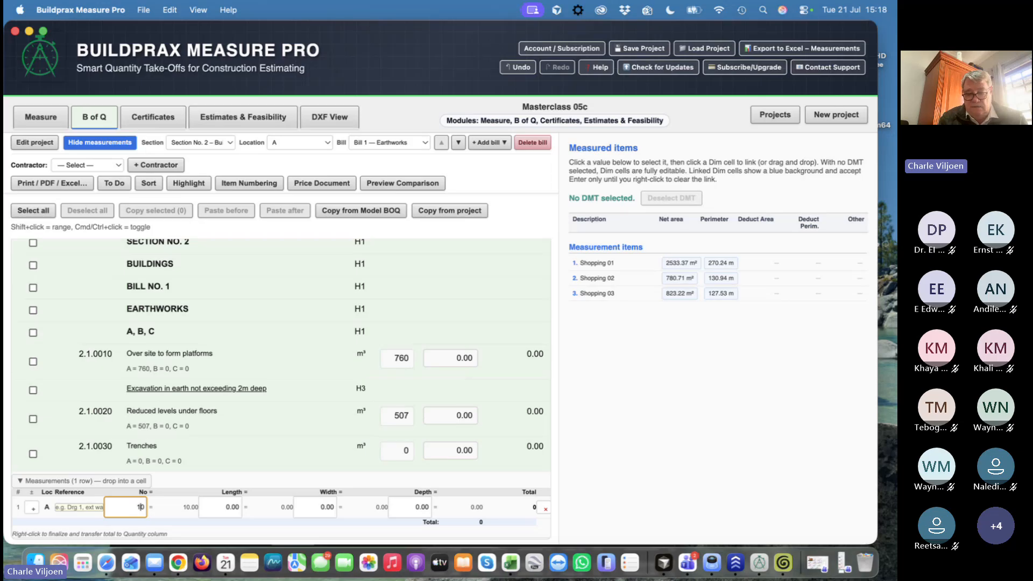
key("BackSpace")
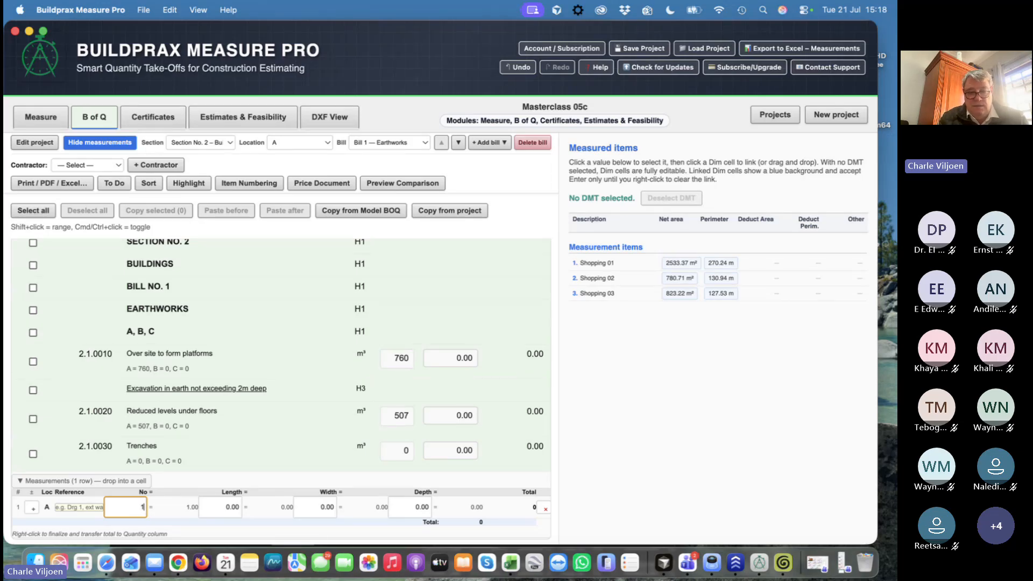
key("Tab")
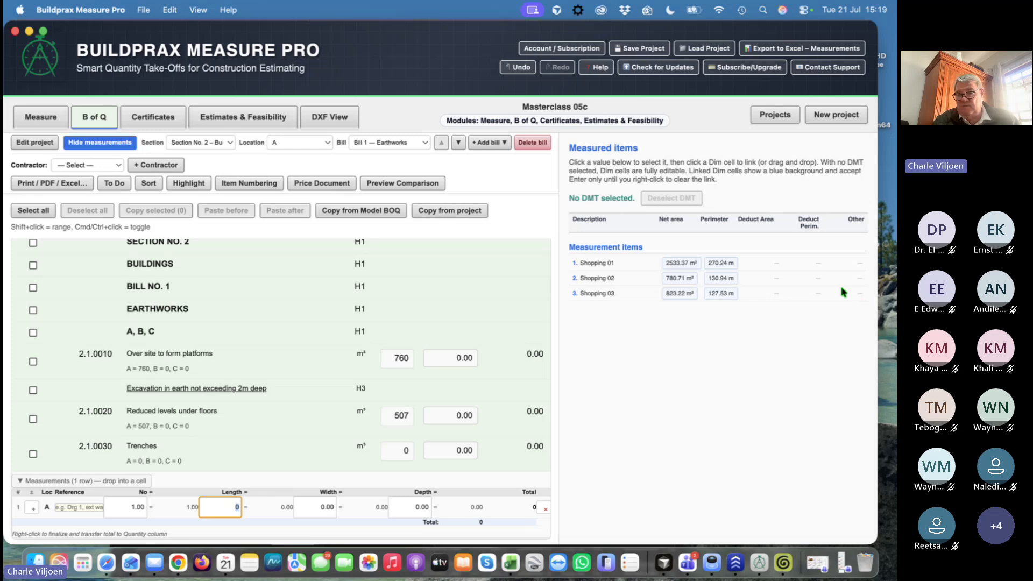
left_click_drag(721, 266, 227, 513)
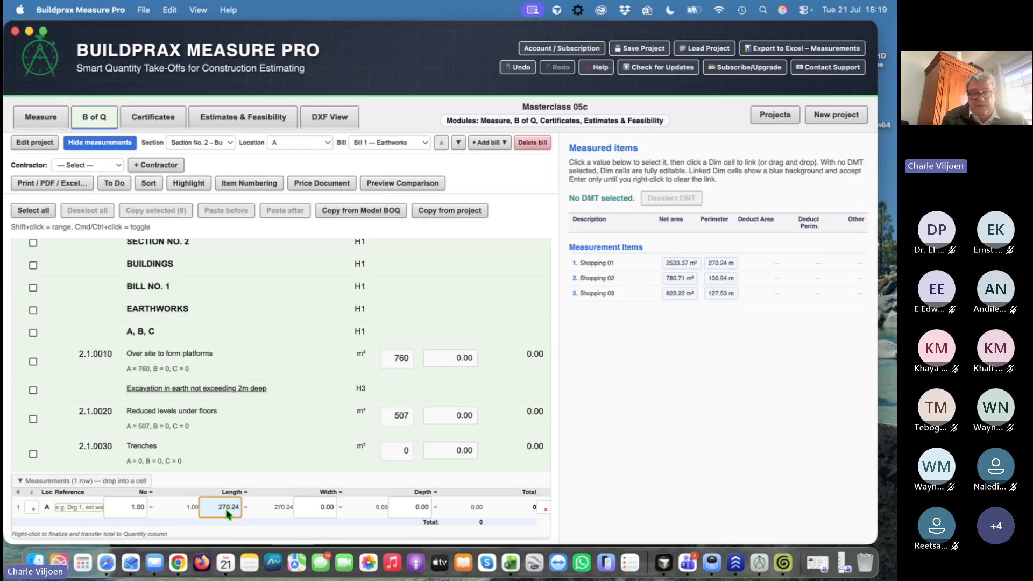
Set the Trenches row to width 0.6 and depth 1, and finalize the measurement into the quantity
key("Tab")
key("BackSpace")
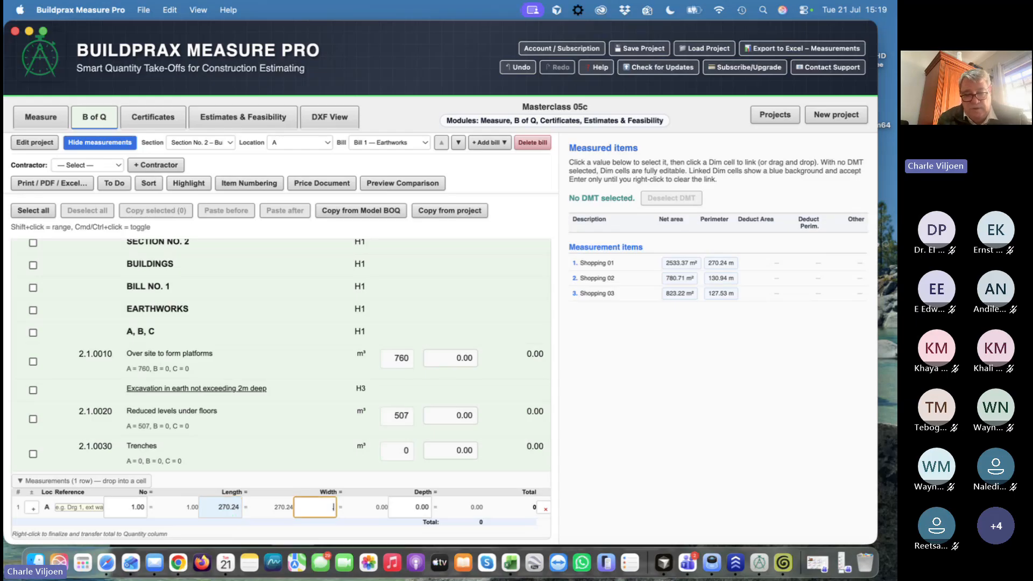
type(".6")
key("Tab")
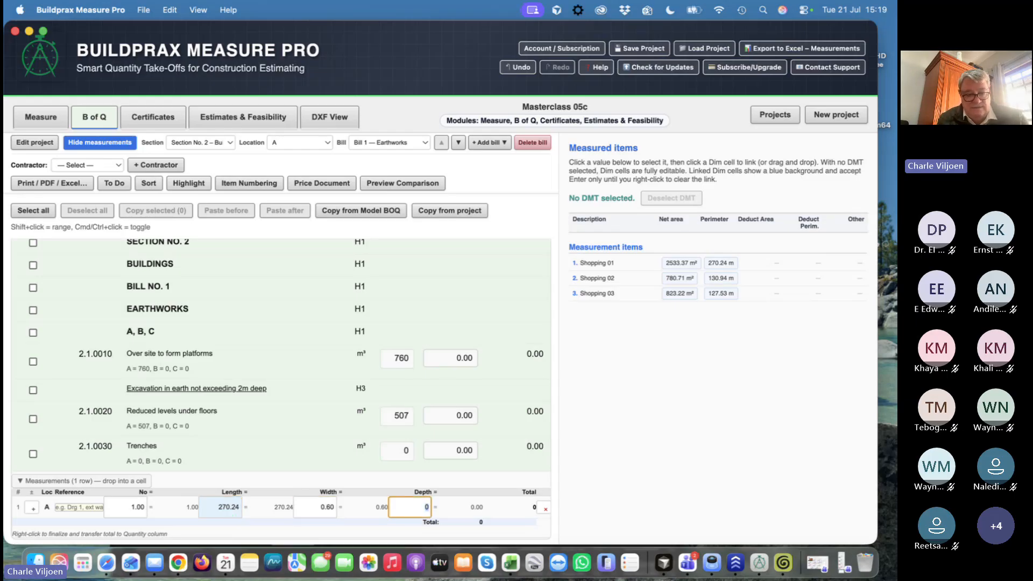
type("1")
key("Return")
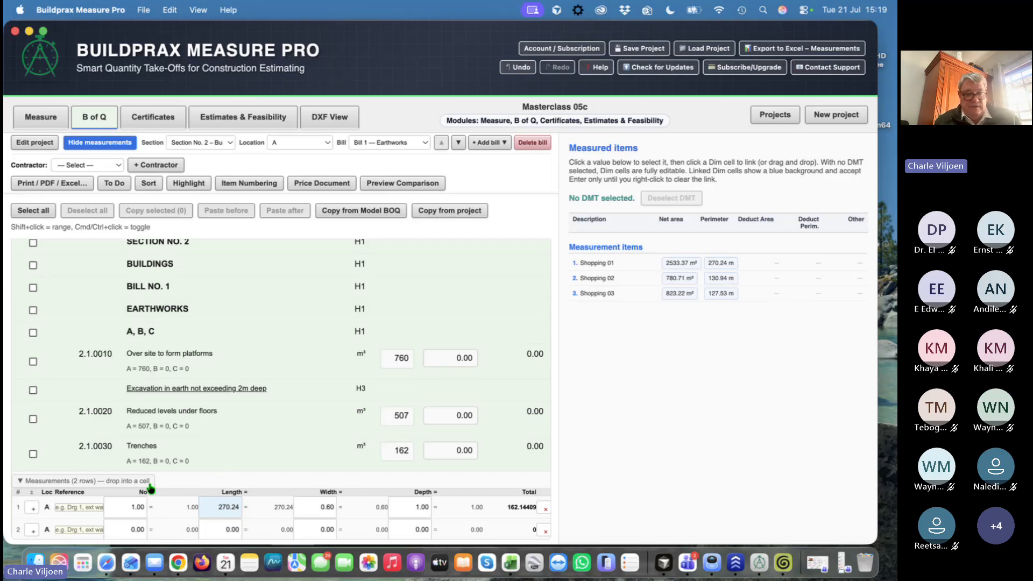
left_click(407, 452)
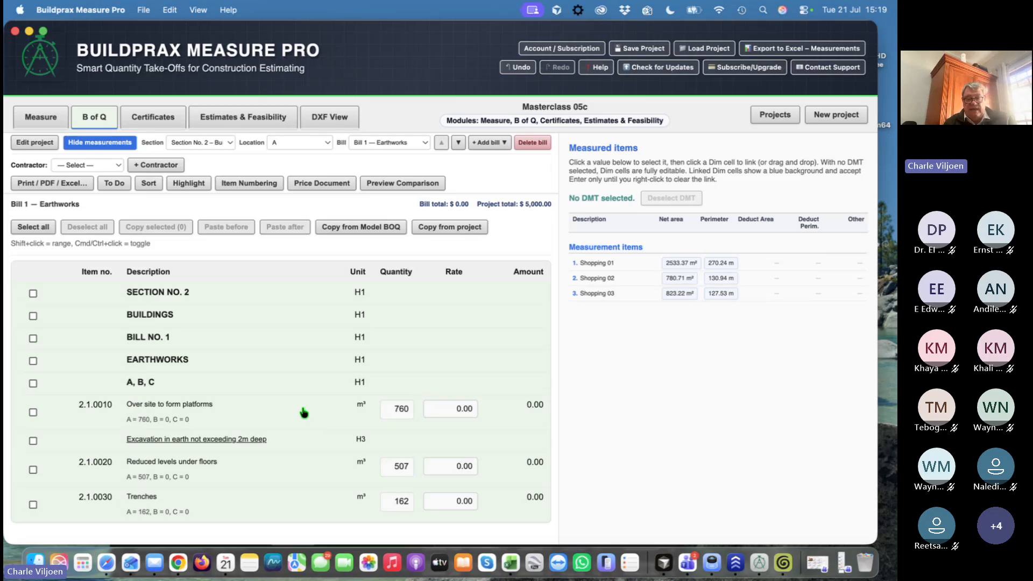
Review the measurement rows of Over site to form platforms, and hide the measured items beside the bill
left_click(393, 411)
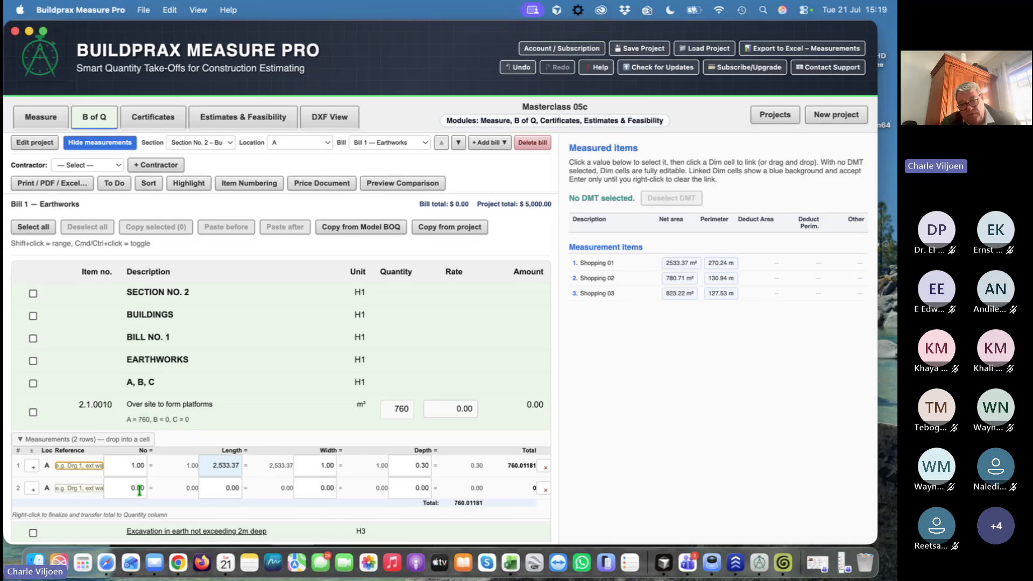
left_click(226, 468)
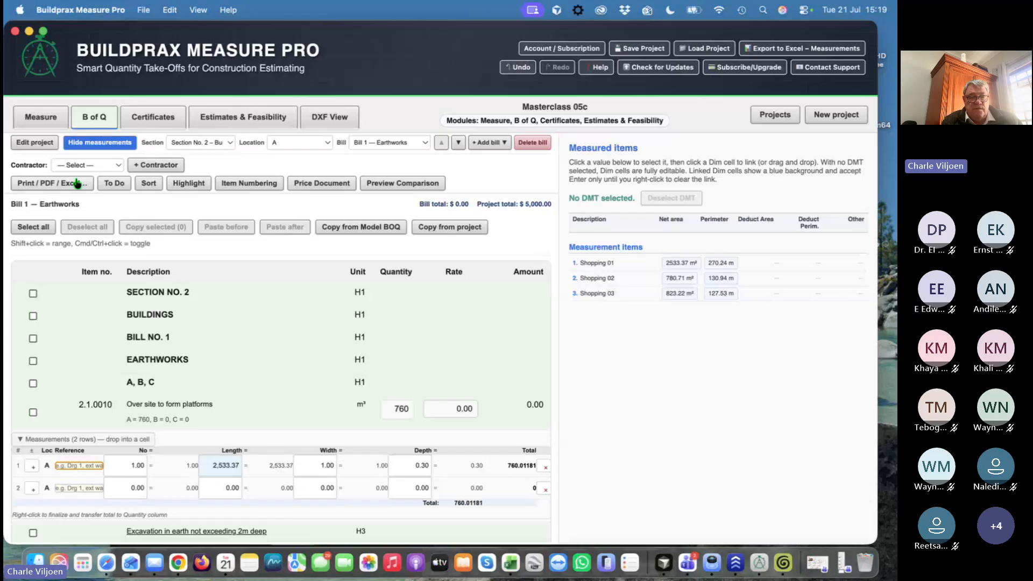
left_click(104, 143)
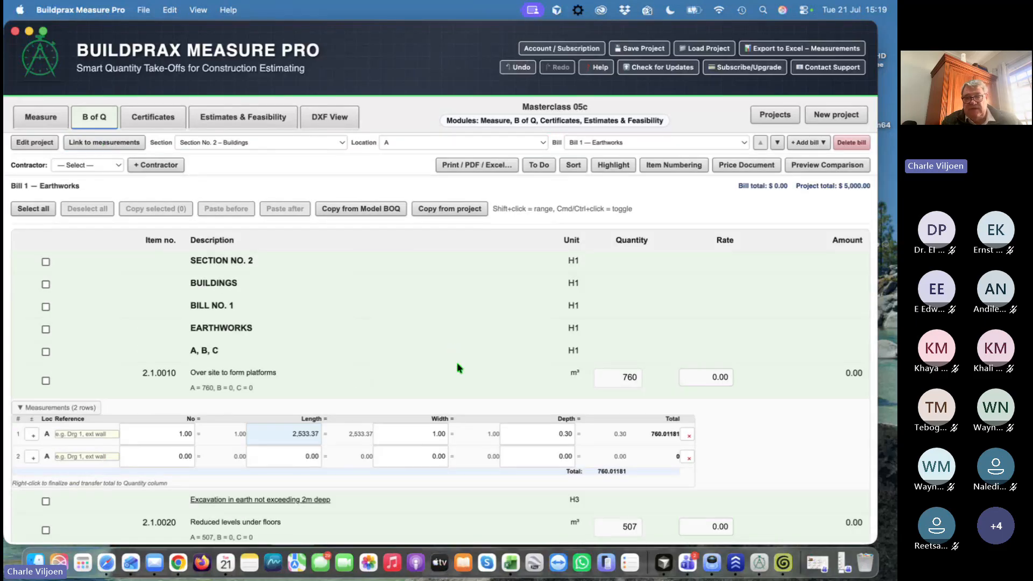
Switch to Bill 2 of the Buildings section and rename its title heading to Concrete
left_click(738, 143)
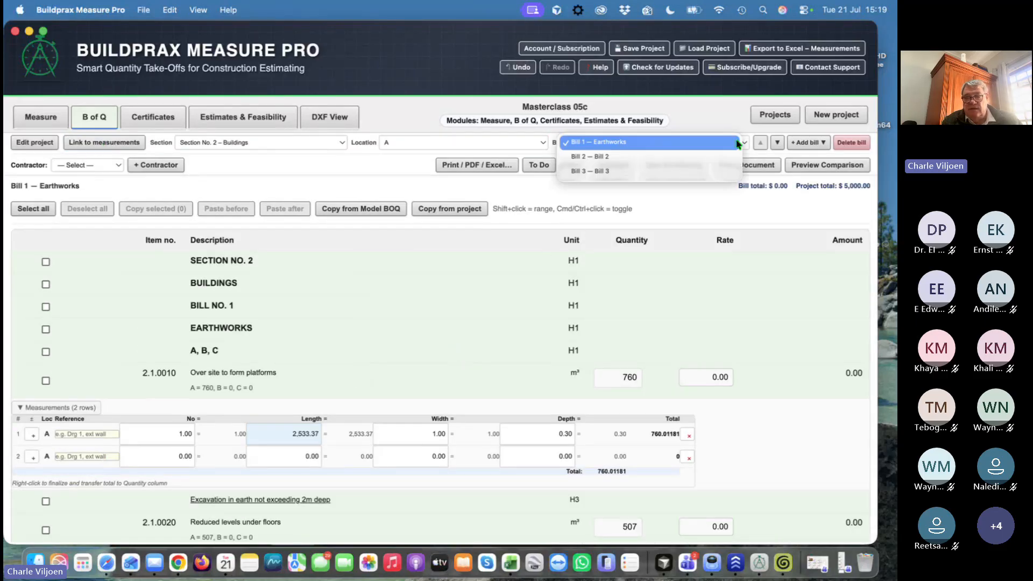
left_click(663, 165)
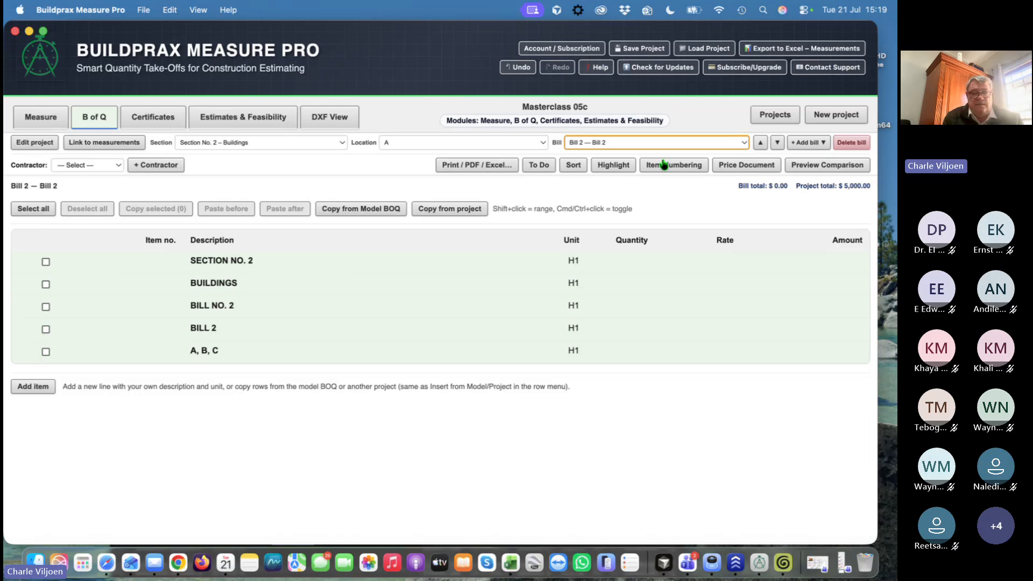
double_click(204, 328)
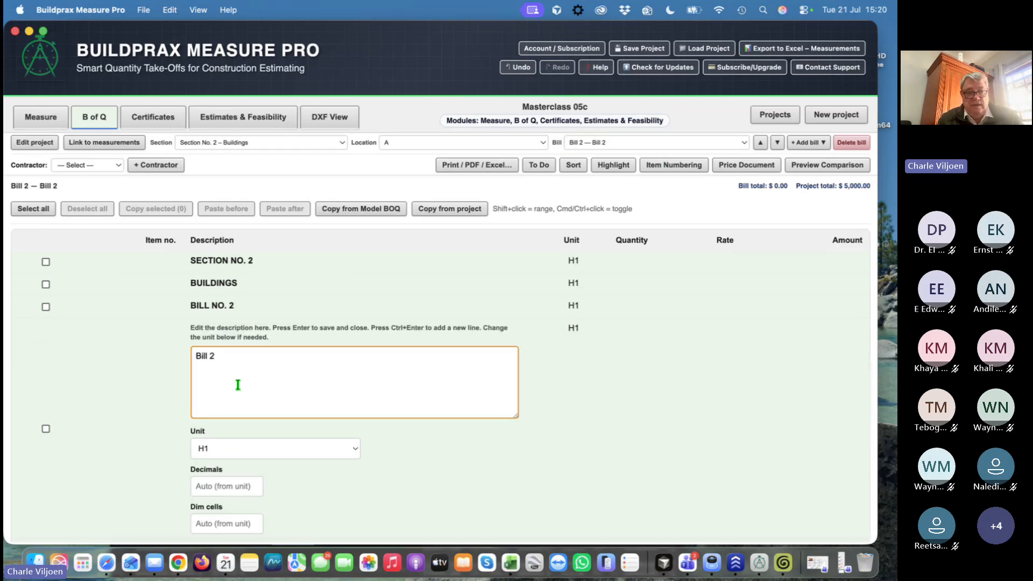
left_click_drag(223, 359, 156, 363)
left_click(156, 363)
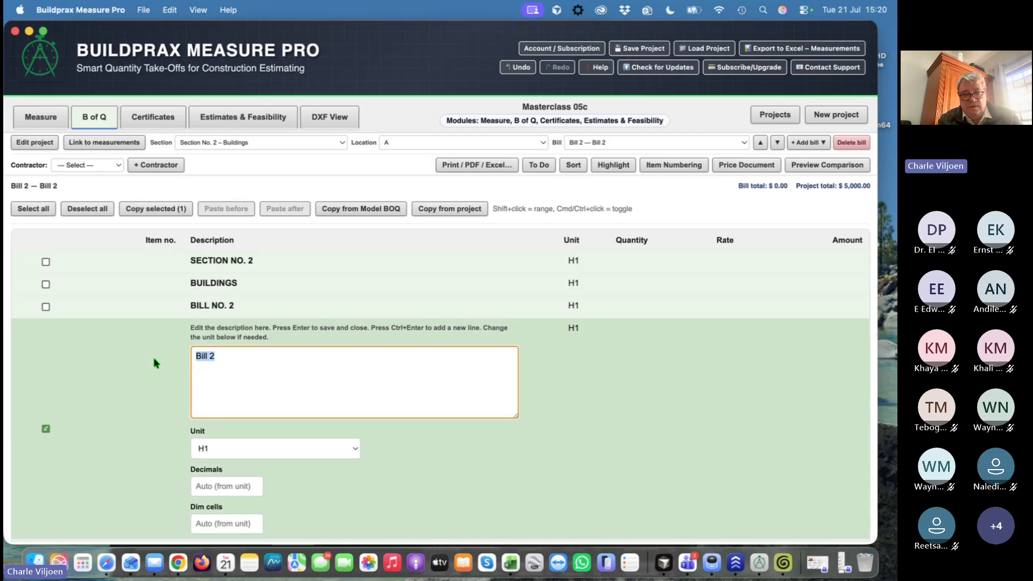
type("Concrete")
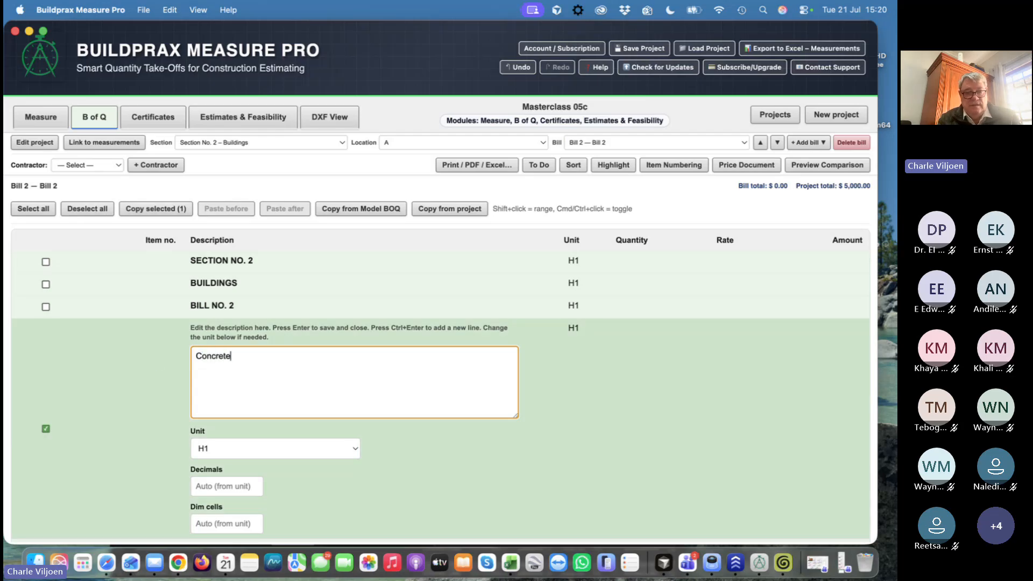
key("Return")
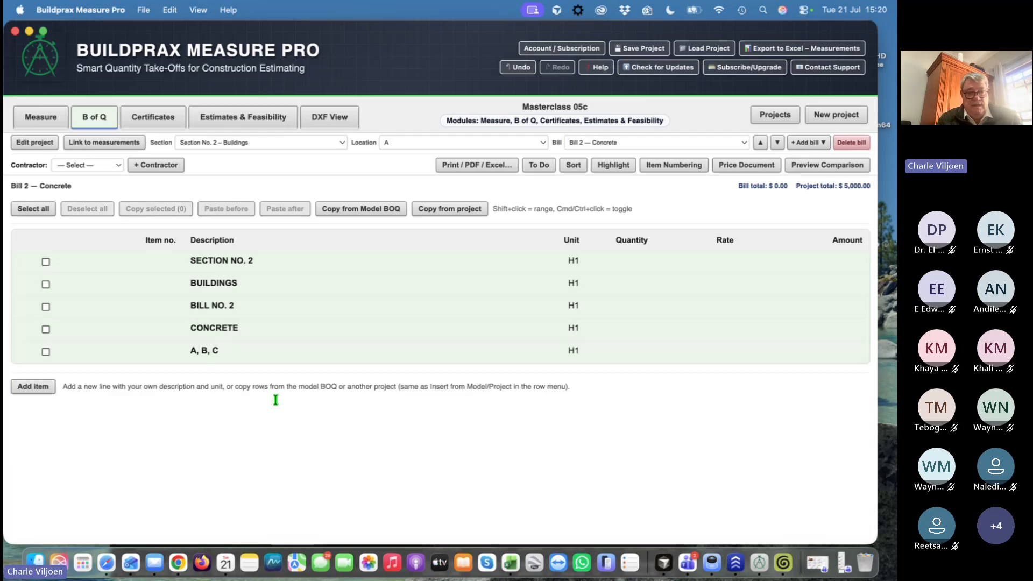
Start adding items to the Concrete bill from the Model BOQ, choosing Bill 7, Concrete, formwork + reinfmnt, as the source
left_click(38, 387)
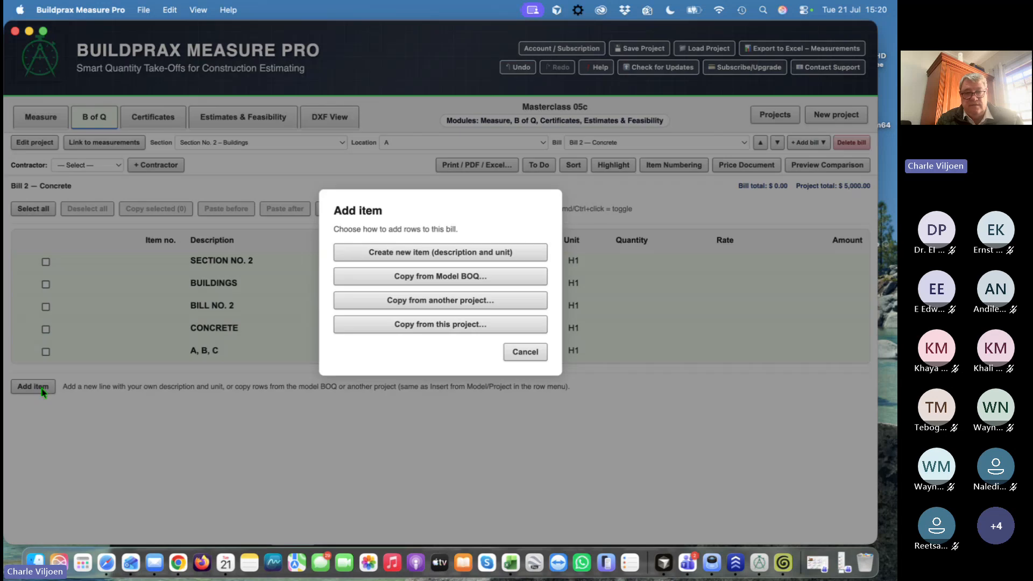
left_click(427, 277)
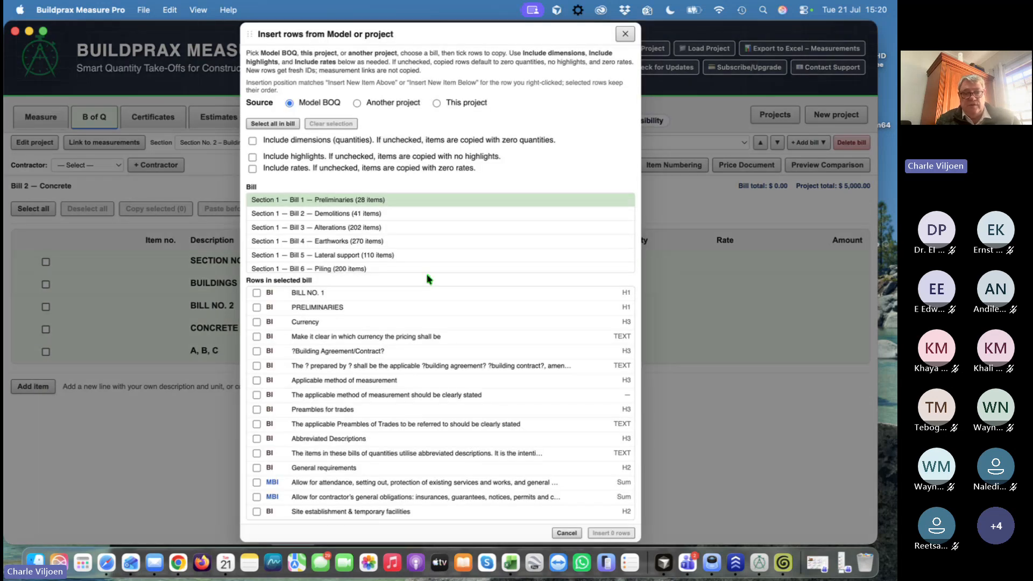
scroll(331, 254, "down", 2)
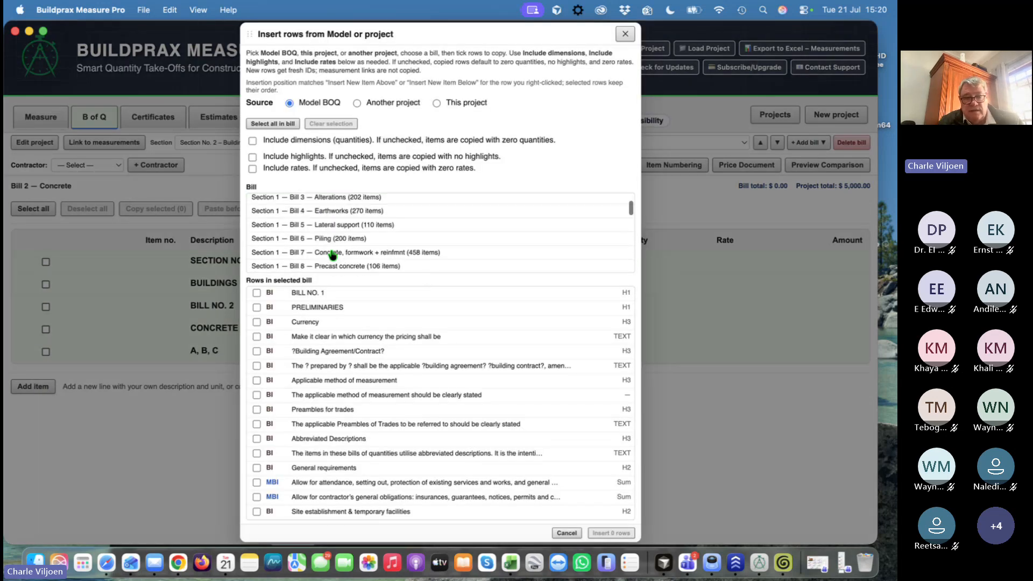
scroll(332, 254, "down", 2)
left_click(334, 235)
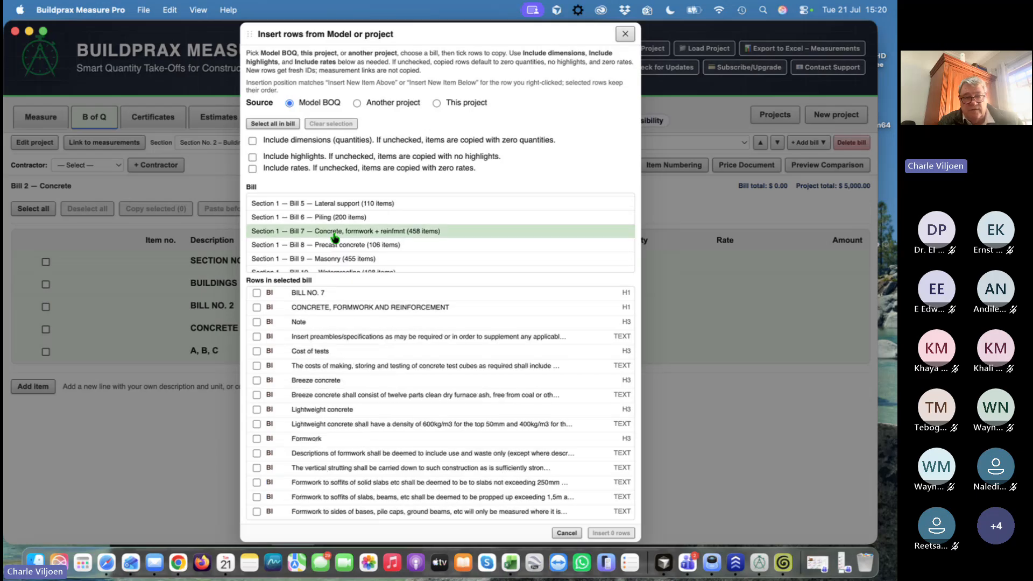
Insert the Strip footings and Surface beds rows listed under unreinforced concrete cast against excavated surfaces
scroll(400, 402, "down", 10)
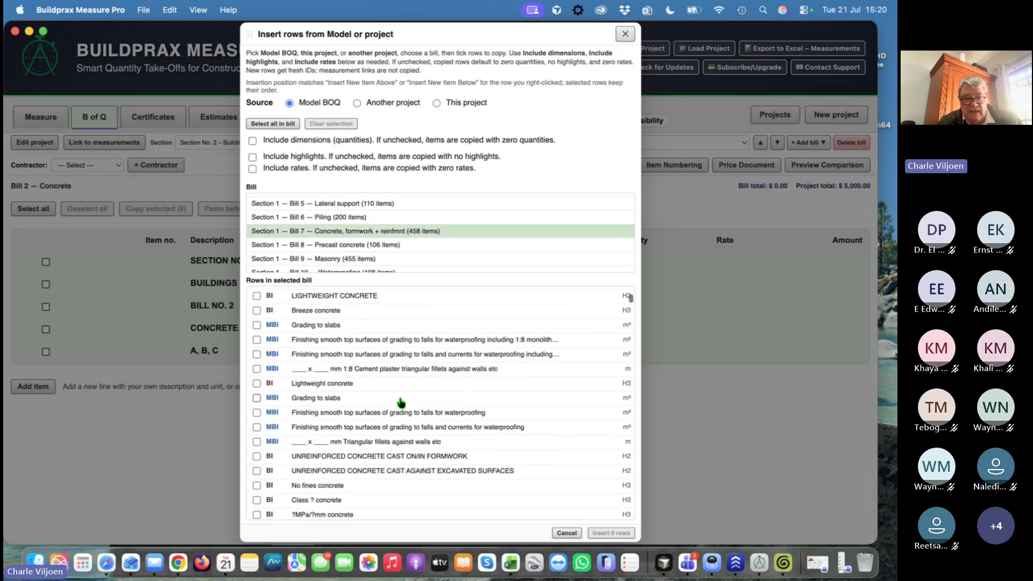
scroll(401, 407, "down", 3)
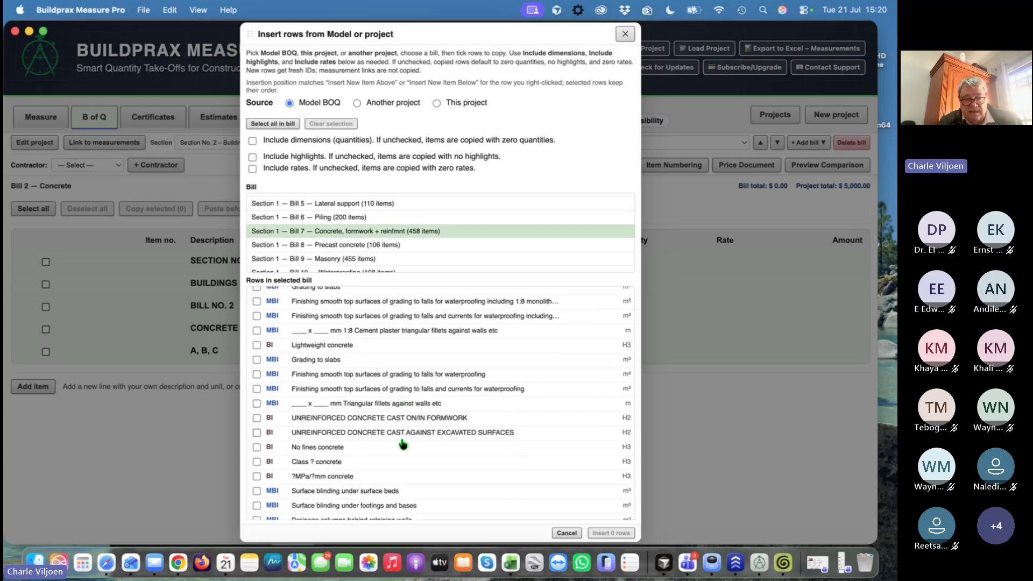
scroll(403, 444, "down", 5)
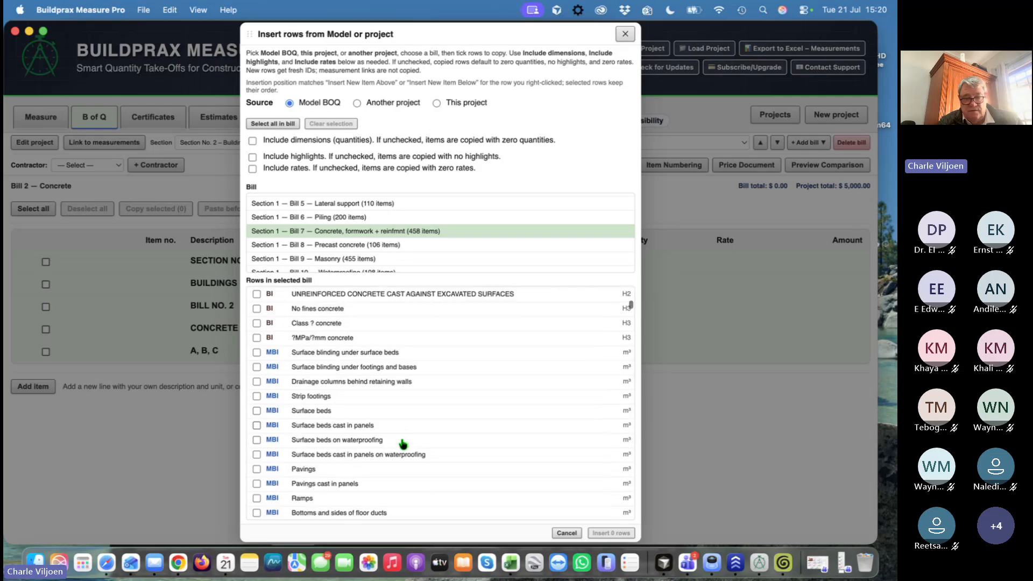
scroll(402, 444, "down", 2)
left_click(256, 359)
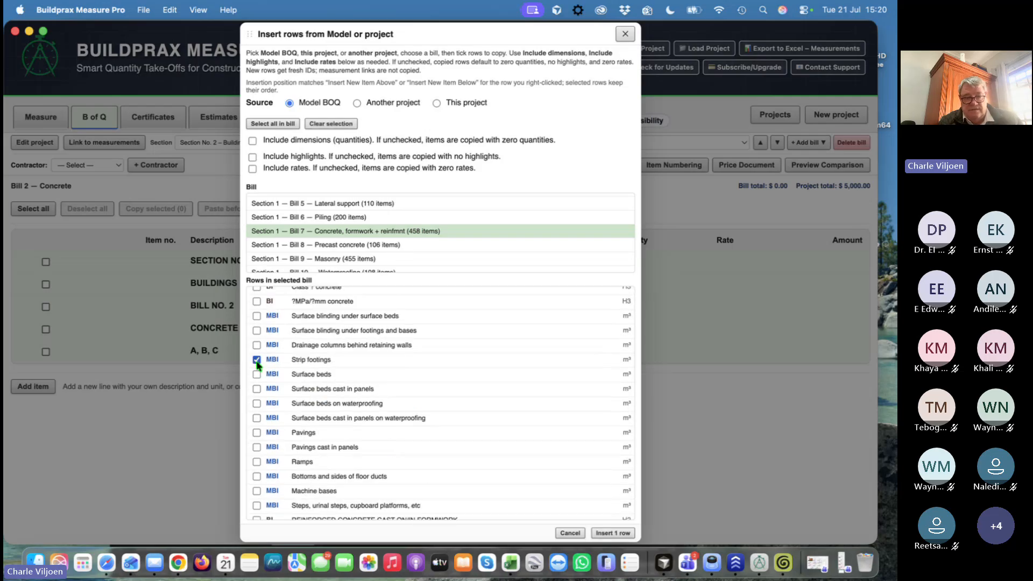
left_click(257, 374)
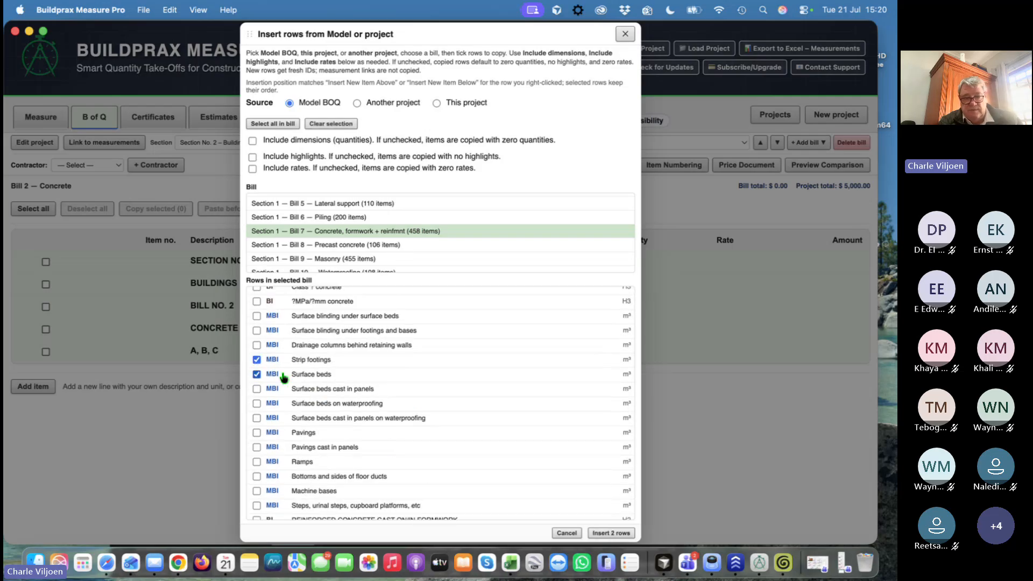
left_click(606, 533)
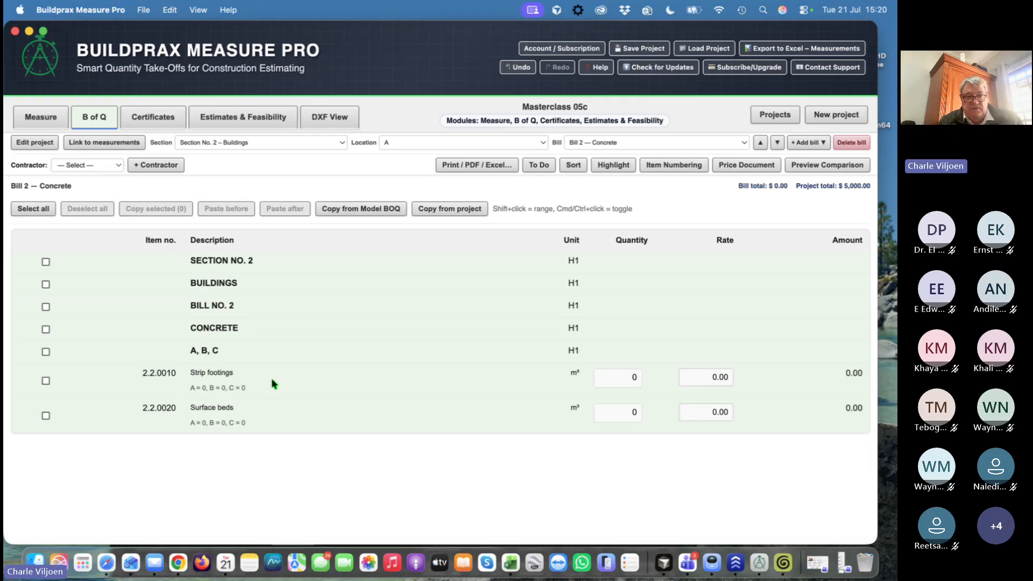
Open a measurement row for Strip footings and set its number to 1
left_click(618, 380)
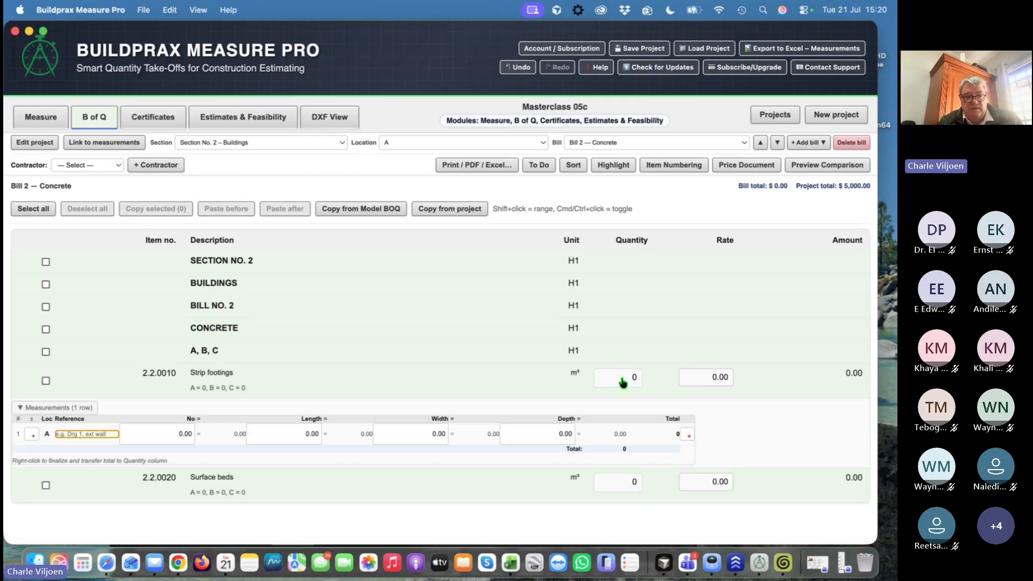
left_click(177, 433)
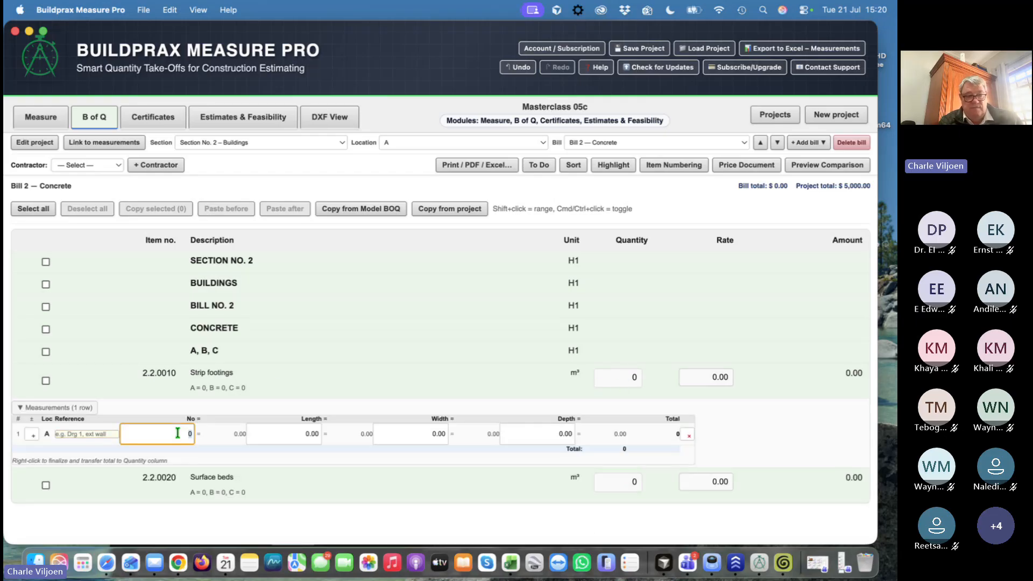
type("1")
key("Tab")
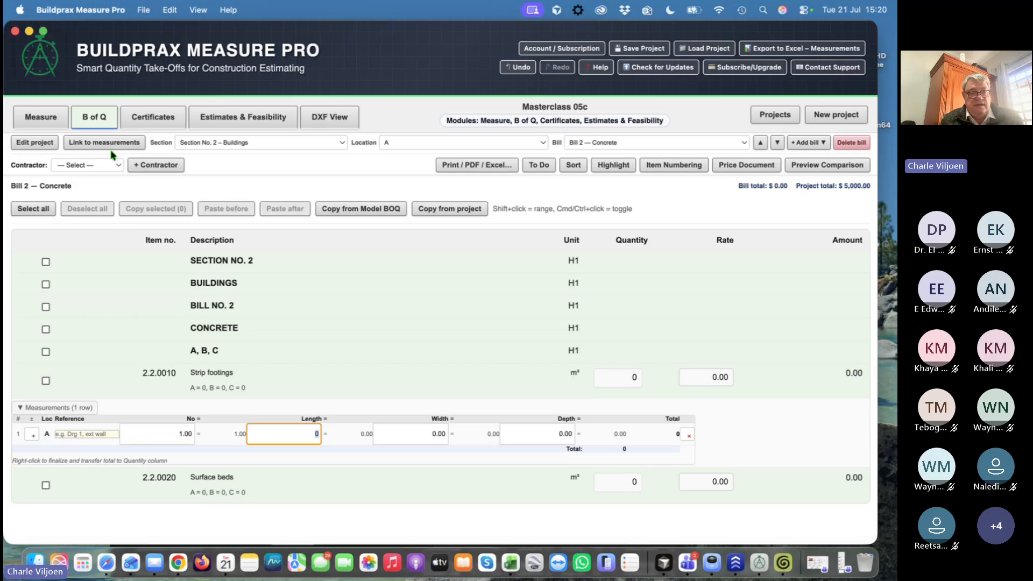
Show the measured items beside the Concrete bill and link Shopping 01's perimeter to the Strip footings row's length
left_click(99, 140)
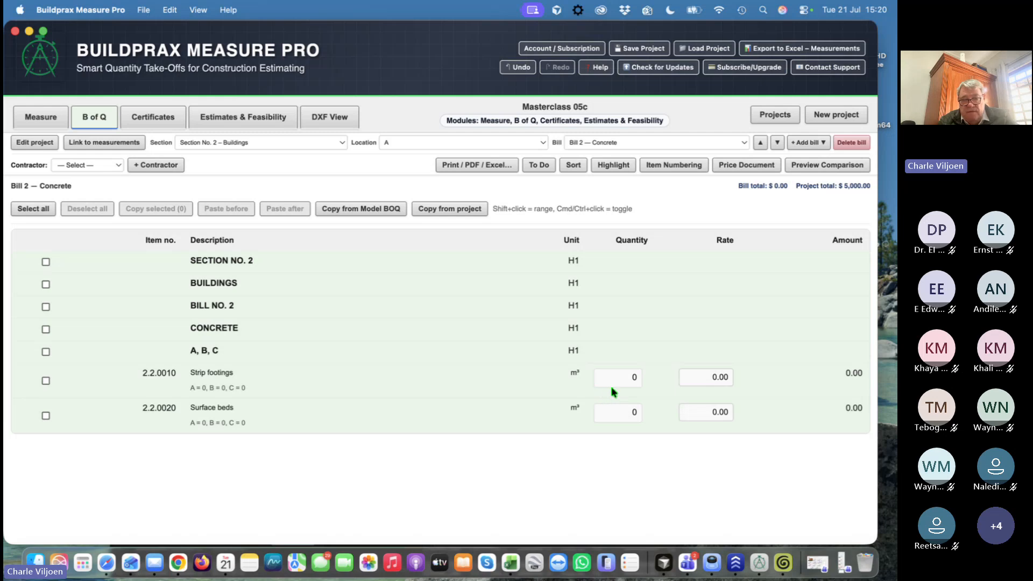
left_click(632, 379)
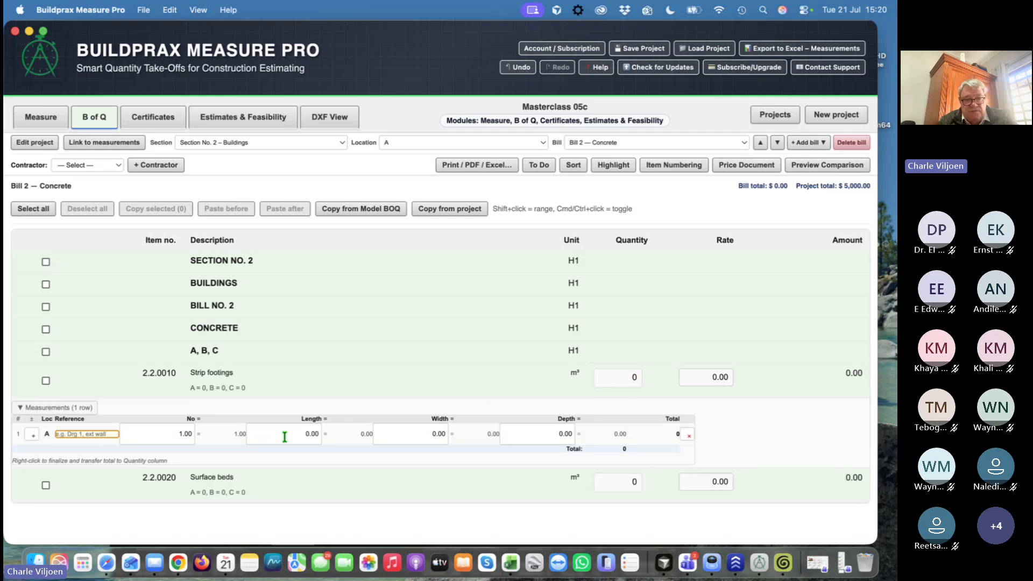
left_click(285, 434)
left_click(100, 145)
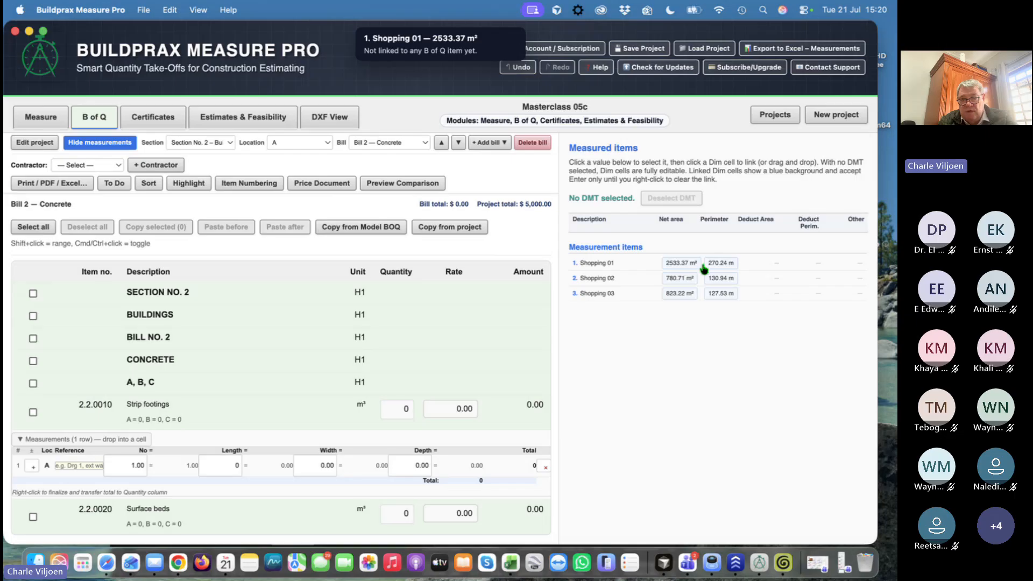
left_click_drag(718, 264, 231, 467)
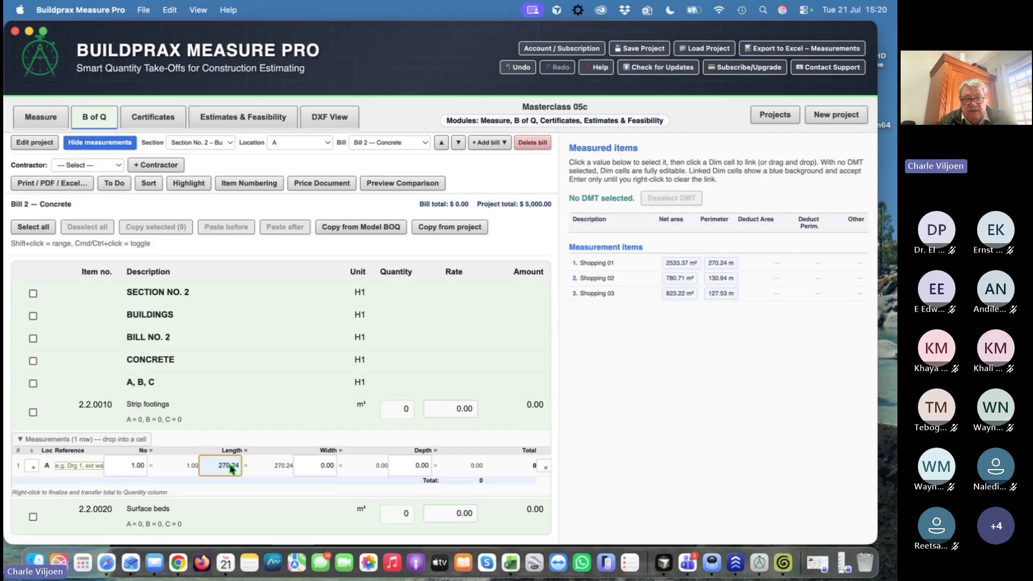
Set the Strip footings measurement's width to 0.6 and depth to 0.3, and transfer the total to its quantity
left_click(329, 467)
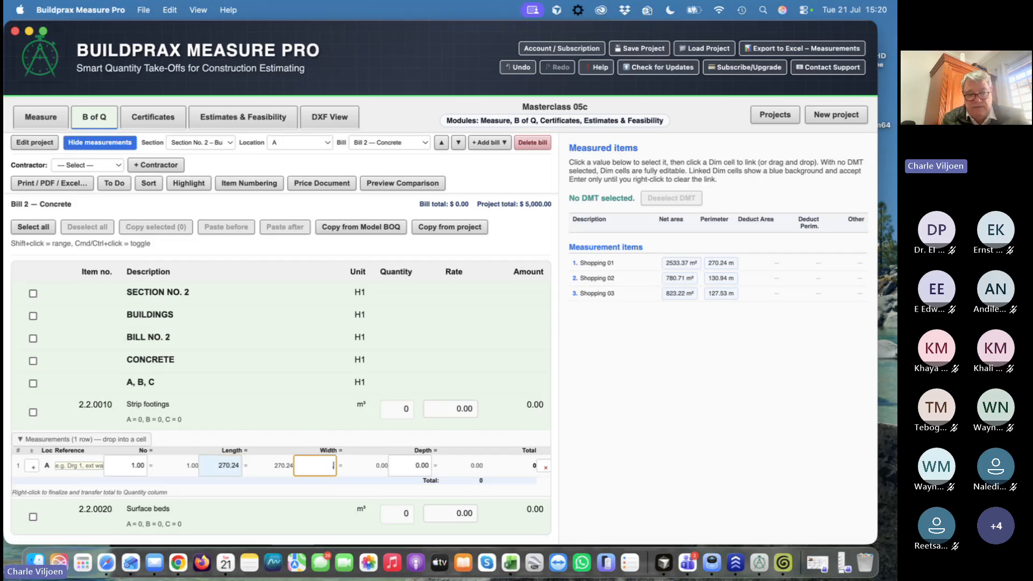
type("0.6")
key("Tab")
type("0.3")
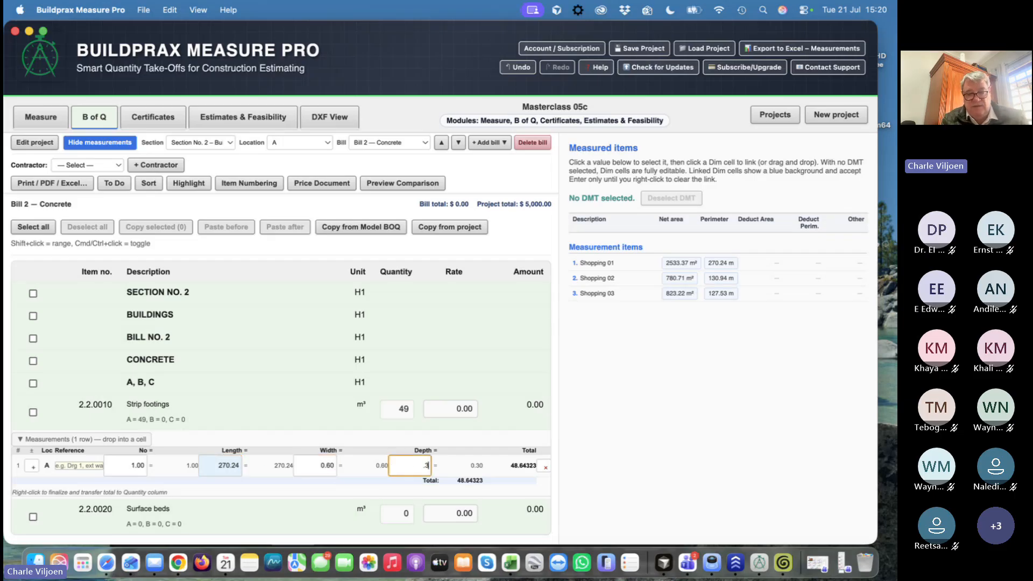
key("Return")
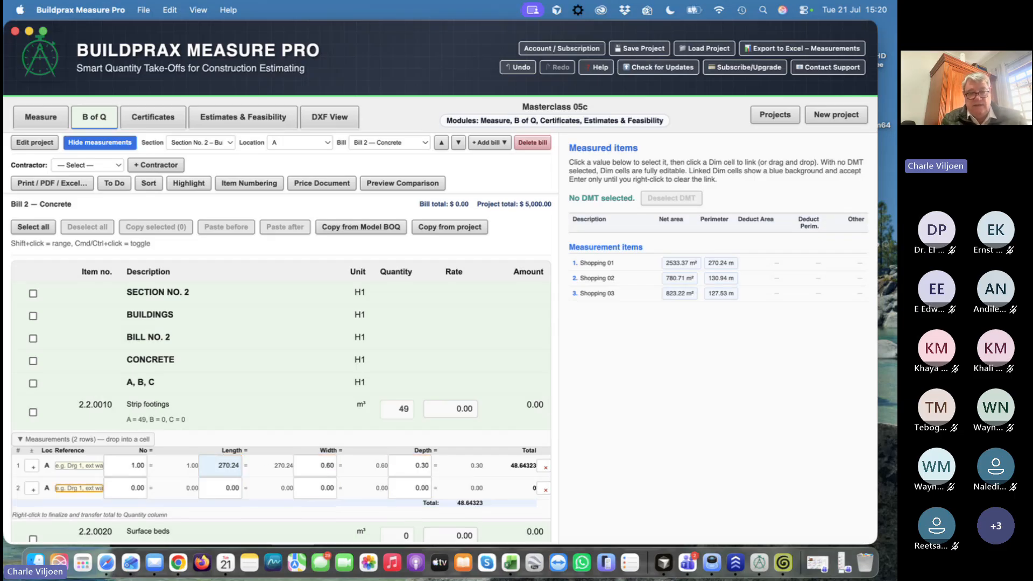
left_click(402, 416)
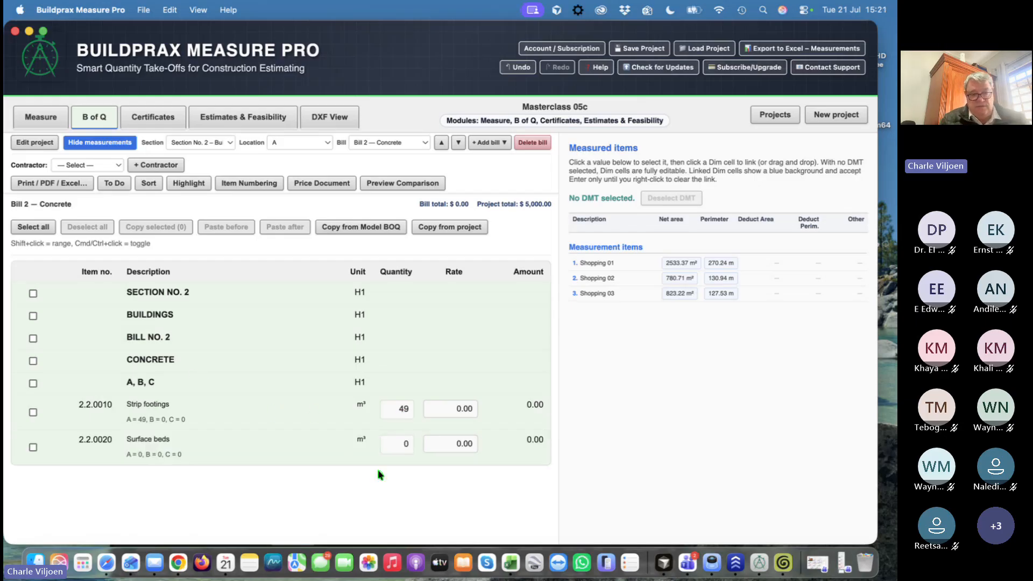
Open a measurement row for Surface beds, link Shopping 01's net area to its length and set the number to 1
left_click(404, 446)
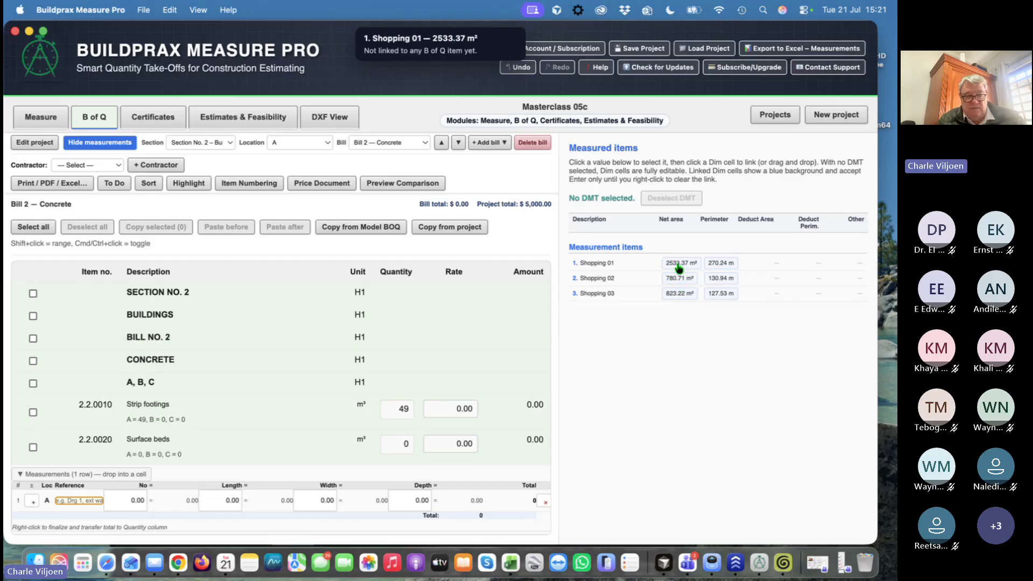
left_click_drag(678, 267, 231, 502)
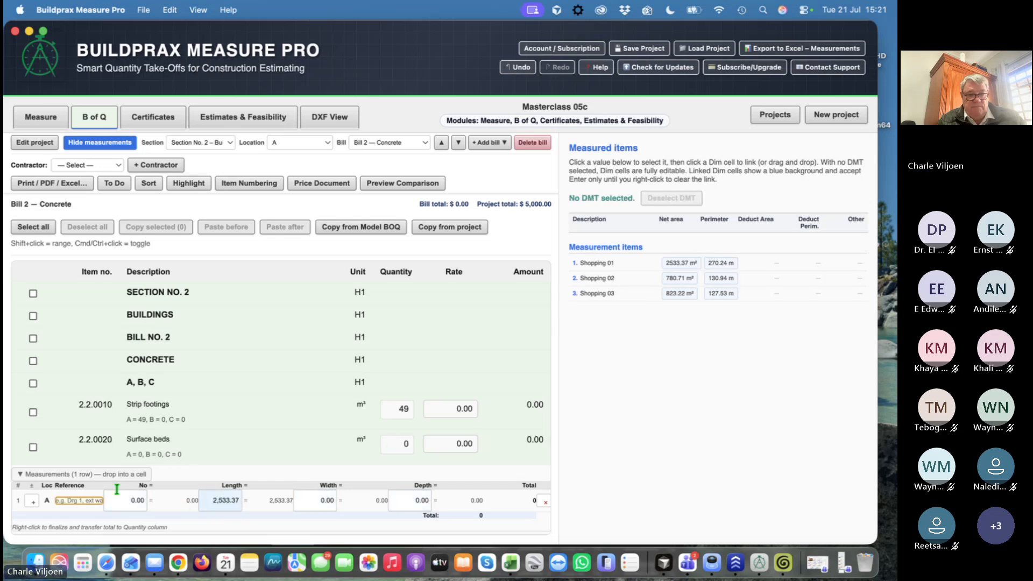
left_click(120, 499)
type("1")
key("Tab")
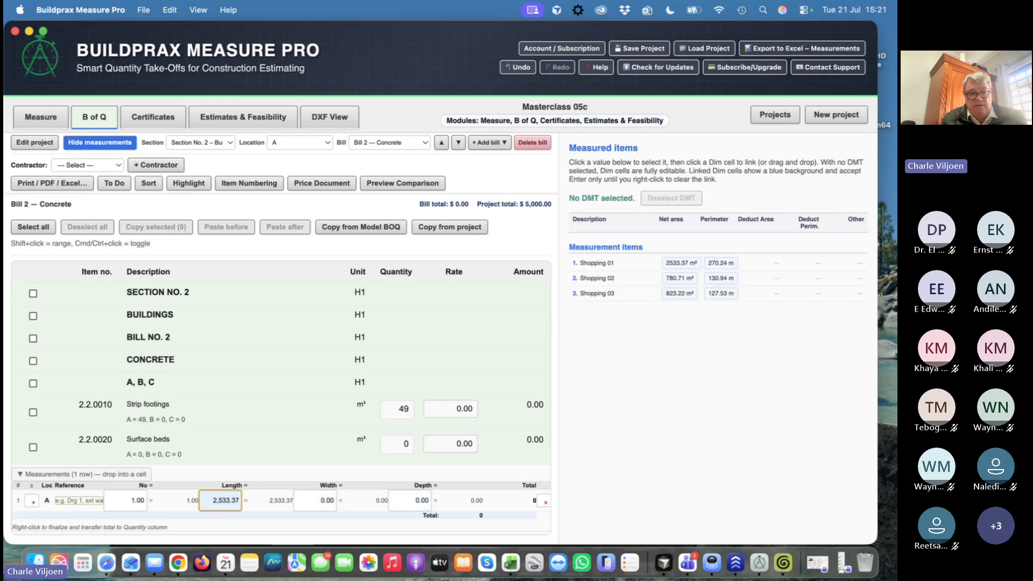
Set the Surface beds measurement's width to 0.15 and depth to 1, and close its measurement rows
key("Tab")
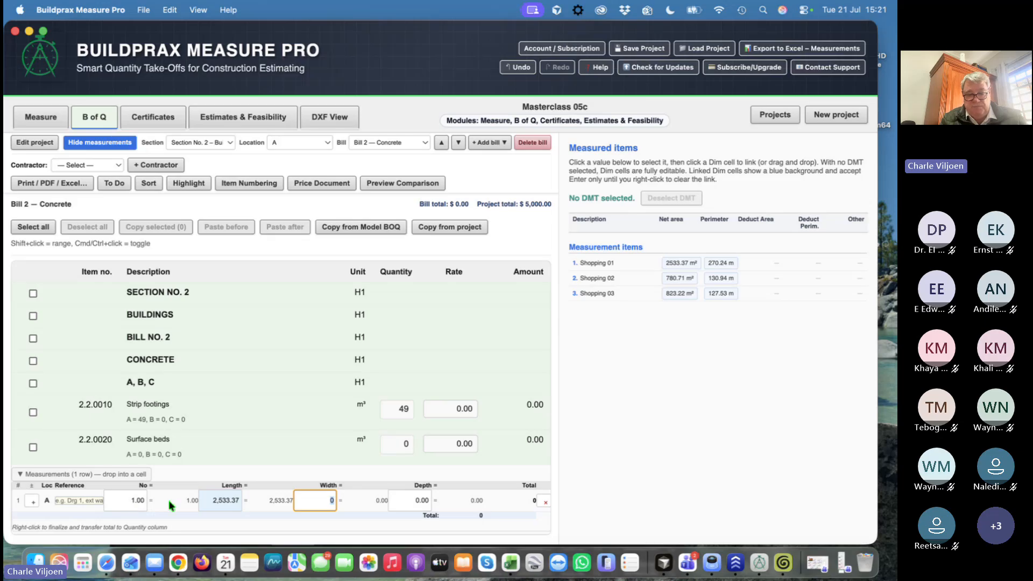
key("Tab")
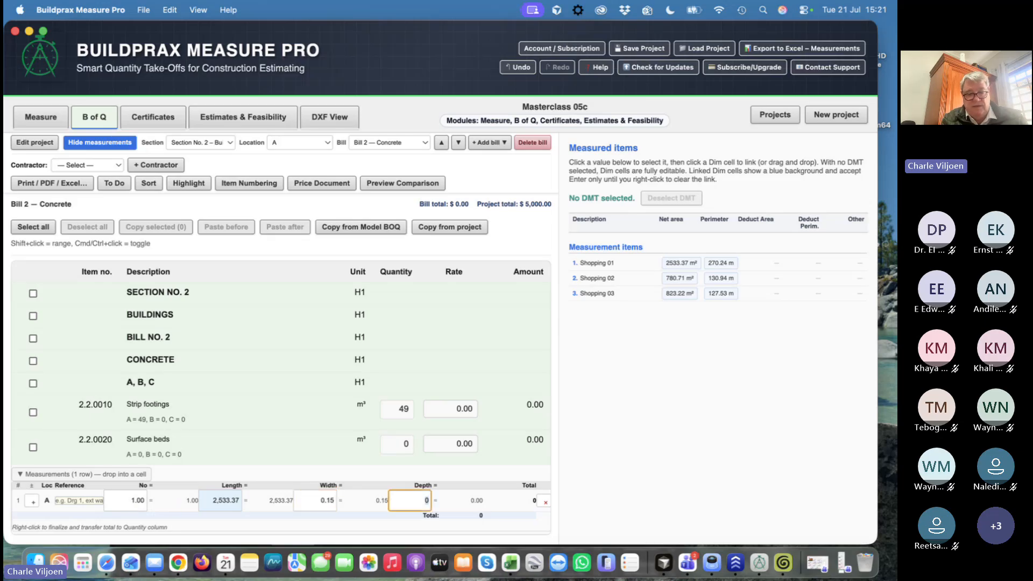
type("1")
key("Tab")
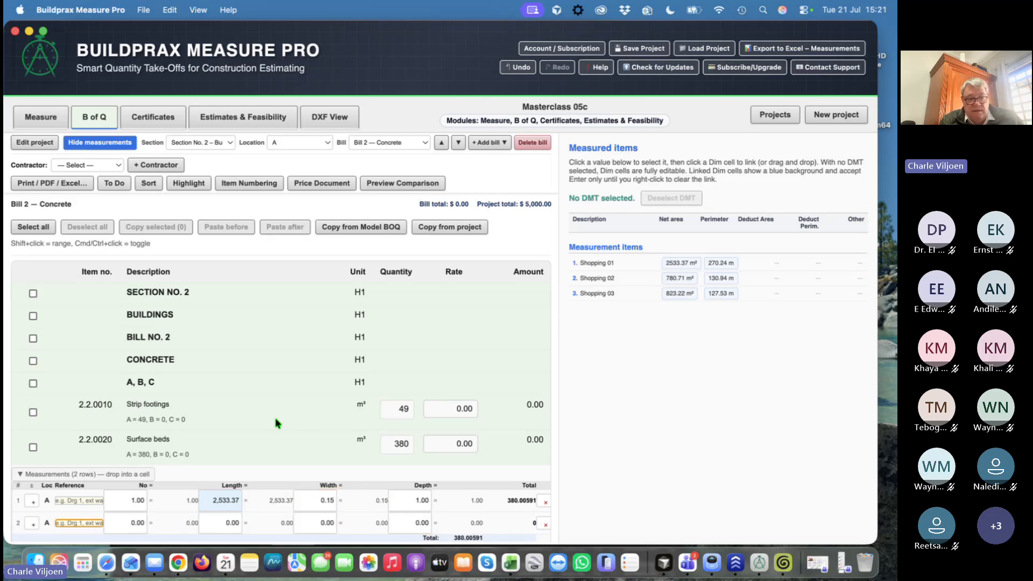
left_click(259, 461)
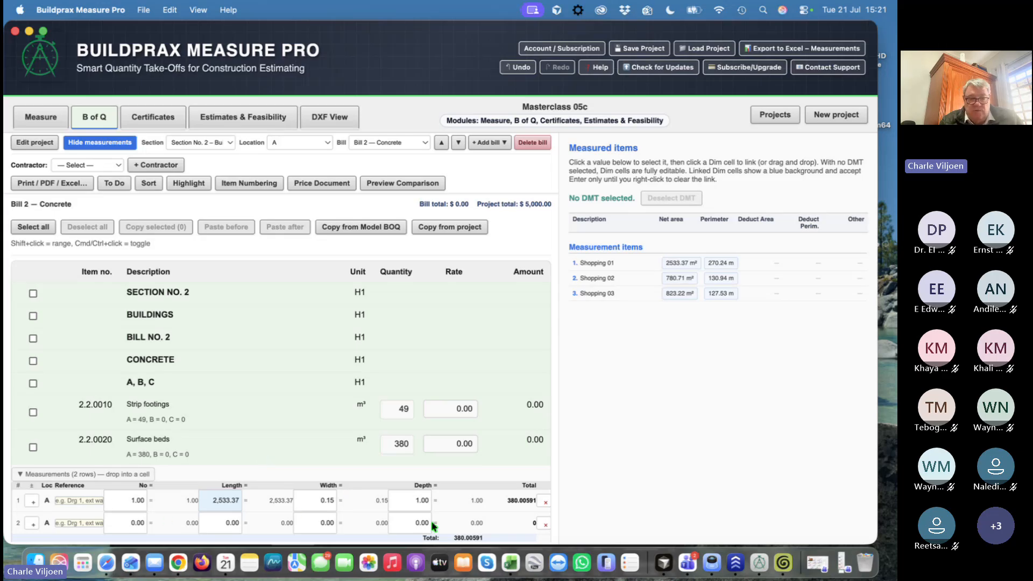
left_click(128, 477)
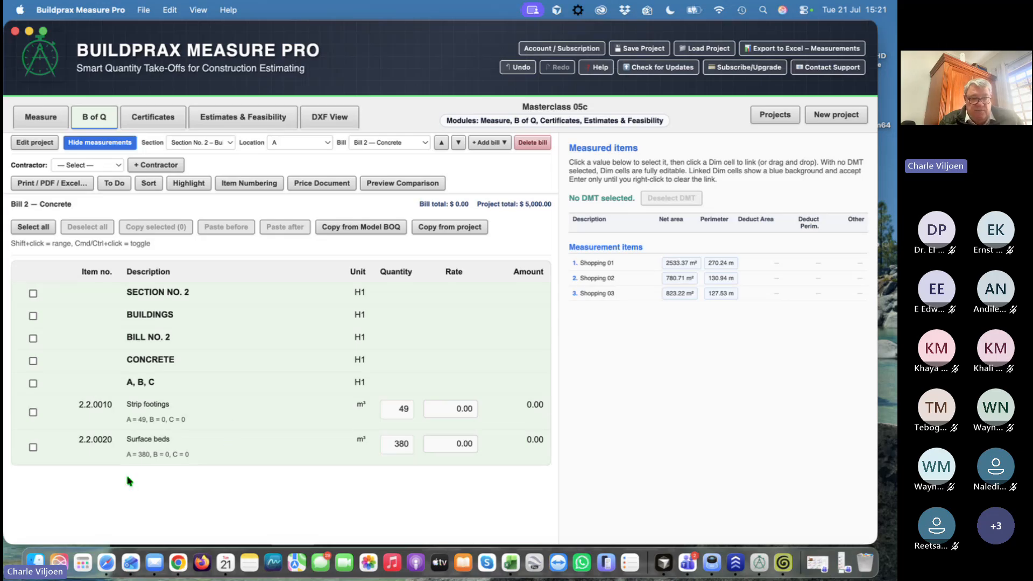
Review the Surface beds item's description, unit, decimals and dim cells settings, and close the editor
left_click(147, 440)
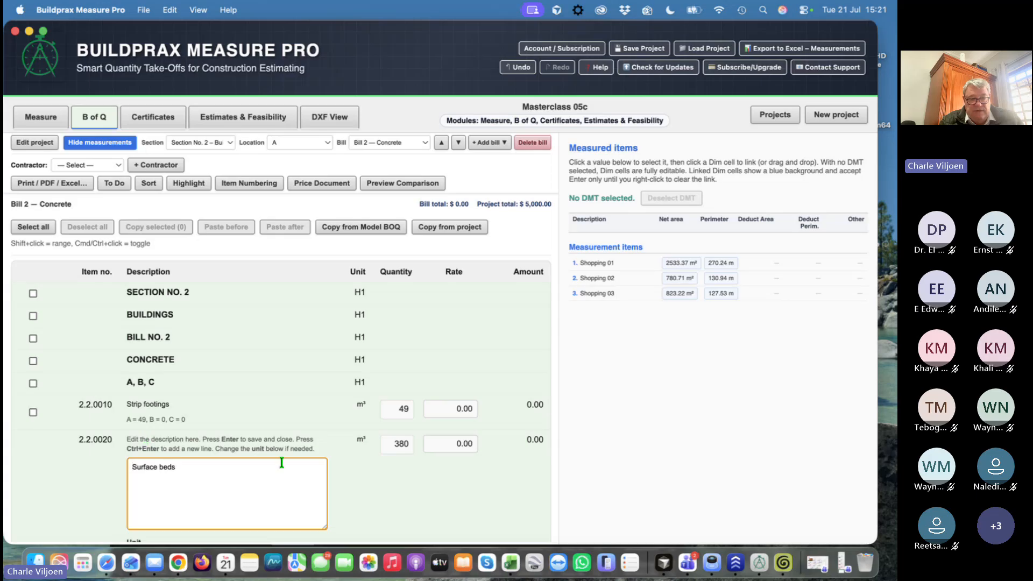
scroll(282, 463, "down", 2)
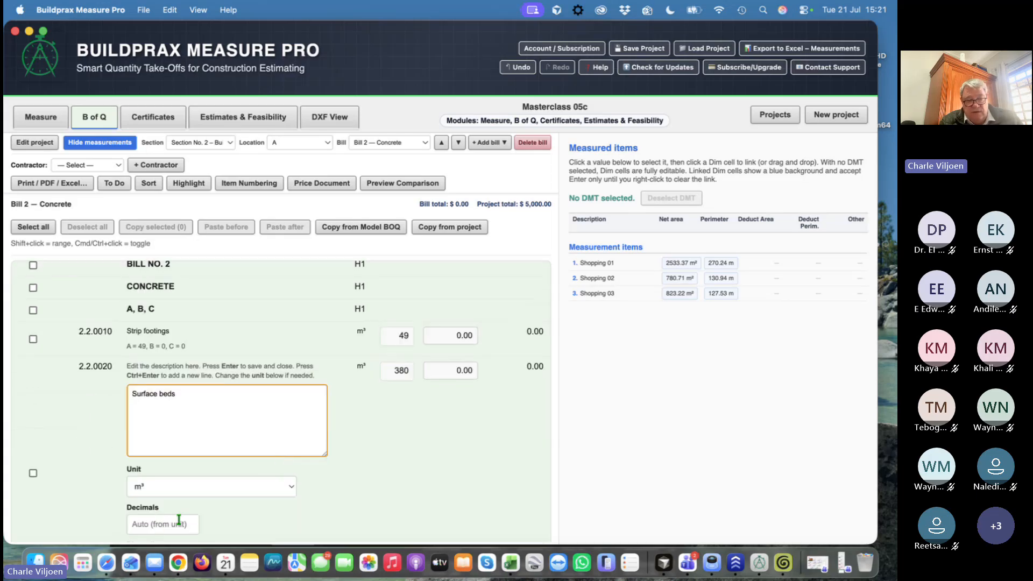
scroll(223, 504, "down", 2)
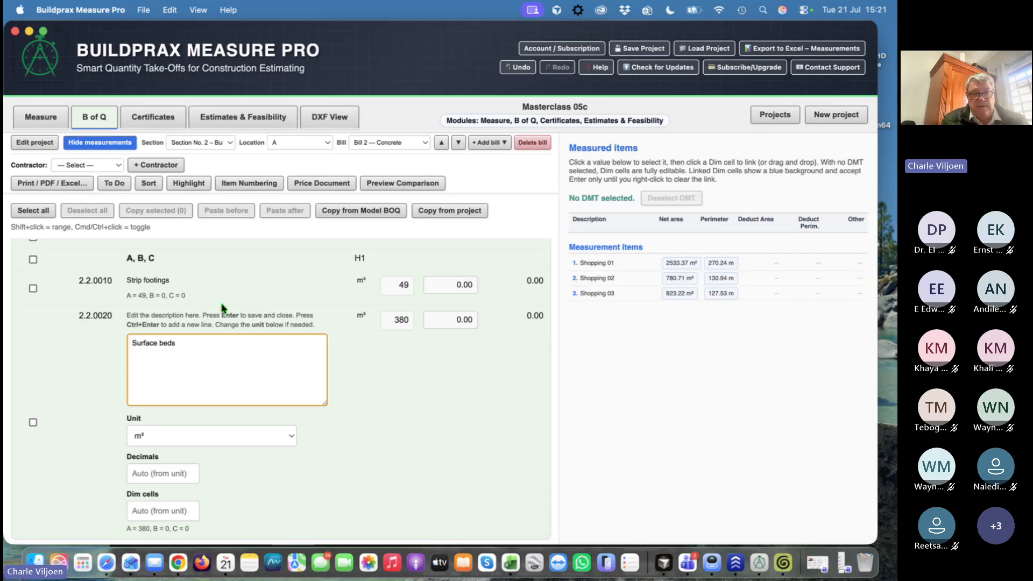
key("Return")
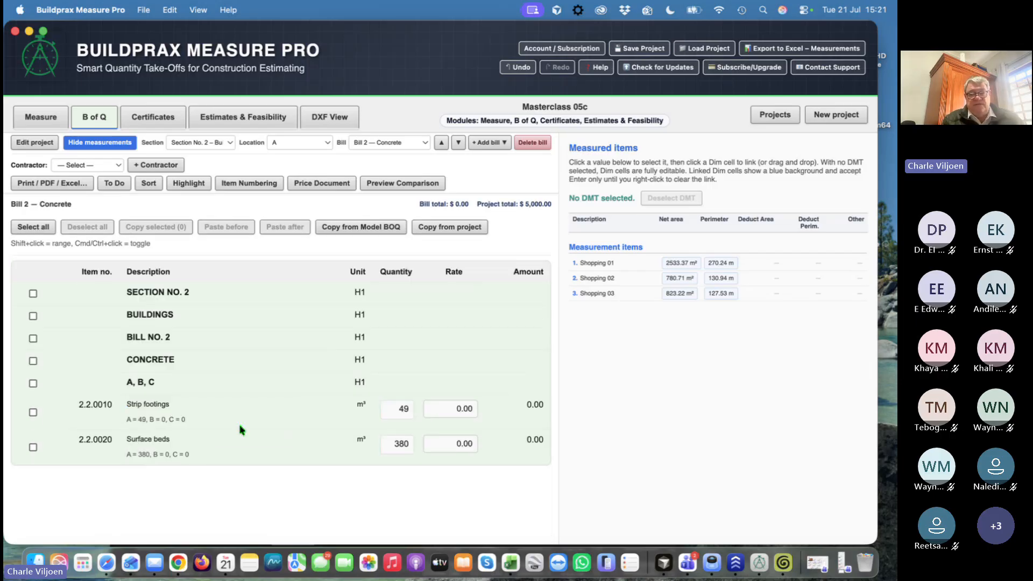
Hide the measured items beside the Concrete bill and show the available locations
left_click(99, 142)
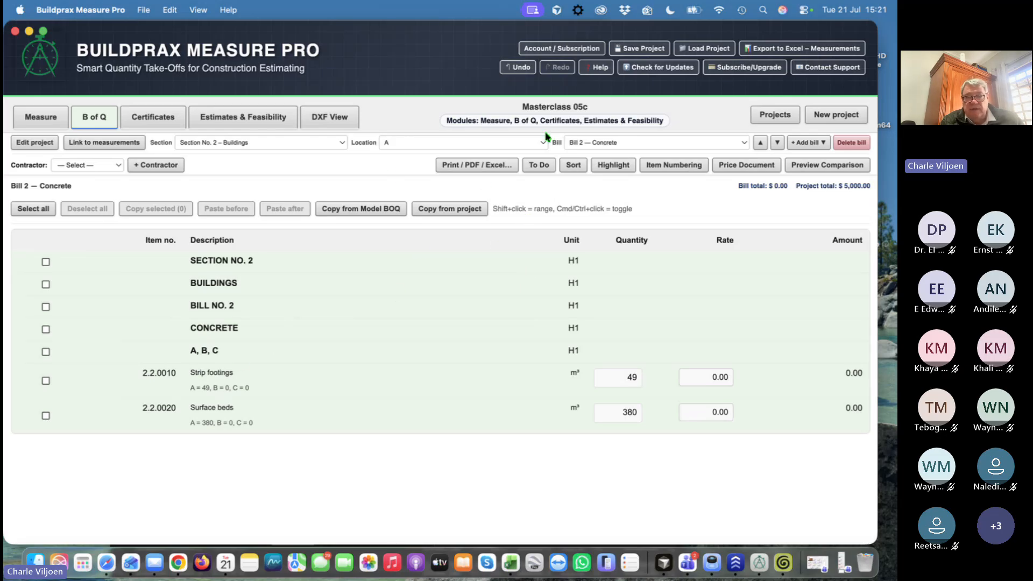
left_click(535, 145)
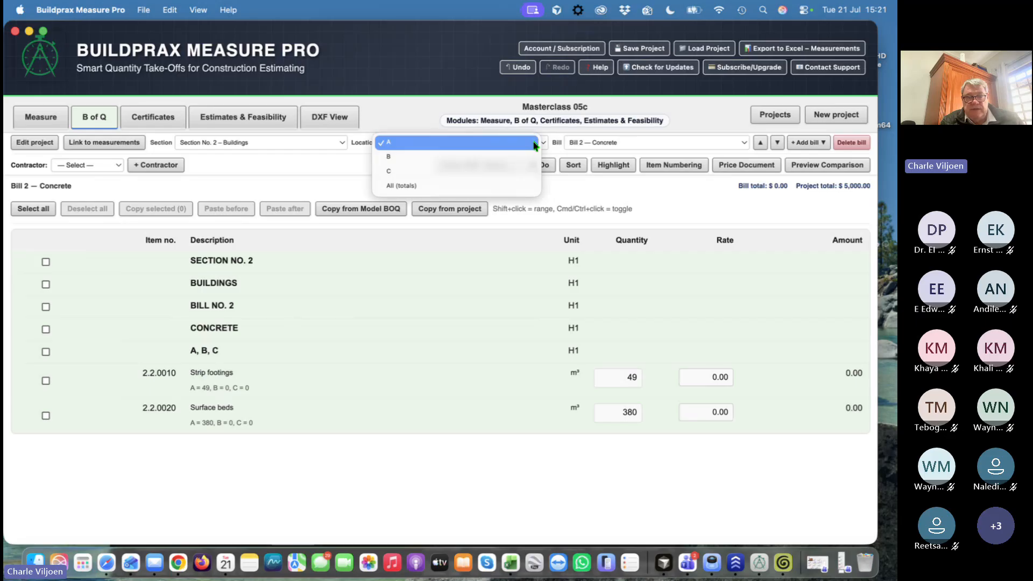
Switch the location to B and start a measurement row for Strip footings with a count of 1
left_click(490, 163)
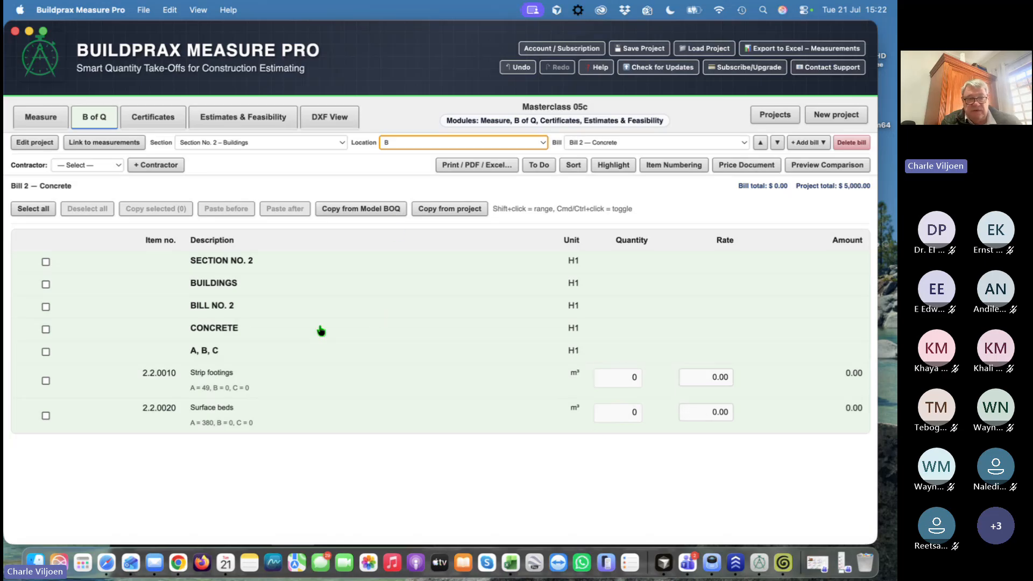
left_click(634, 379)
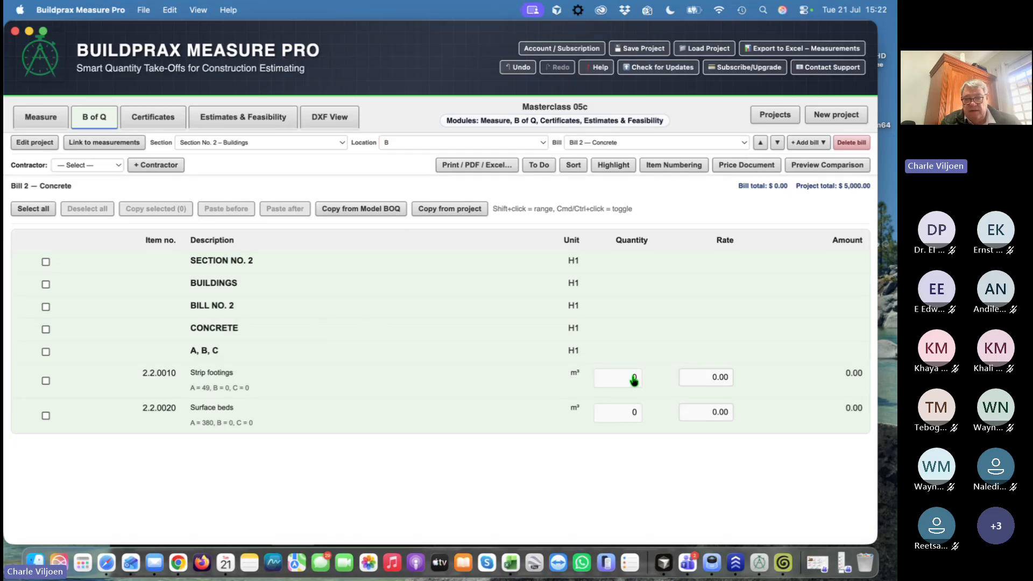
left_click(172, 434)
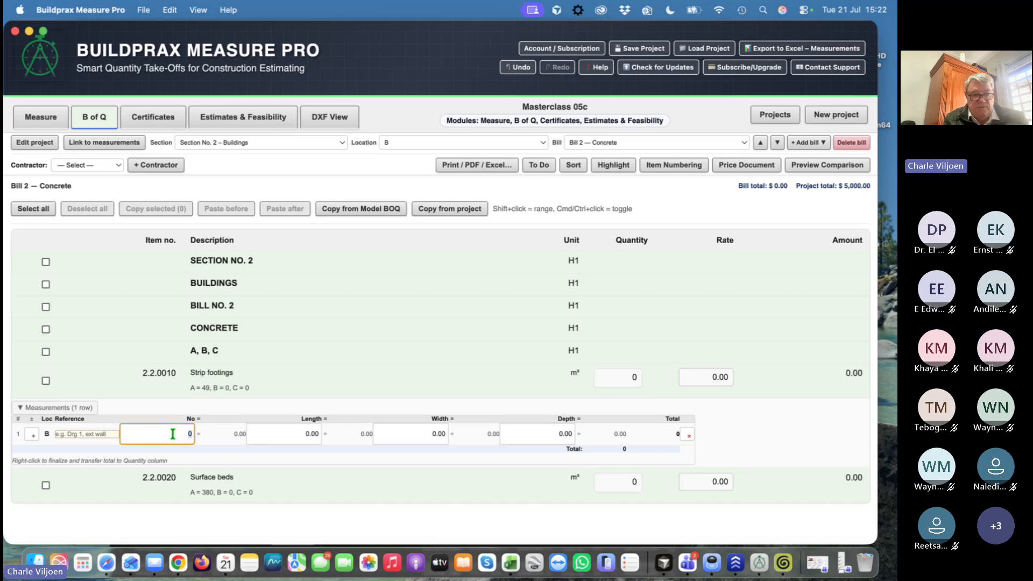
type("1")
key("Tab")
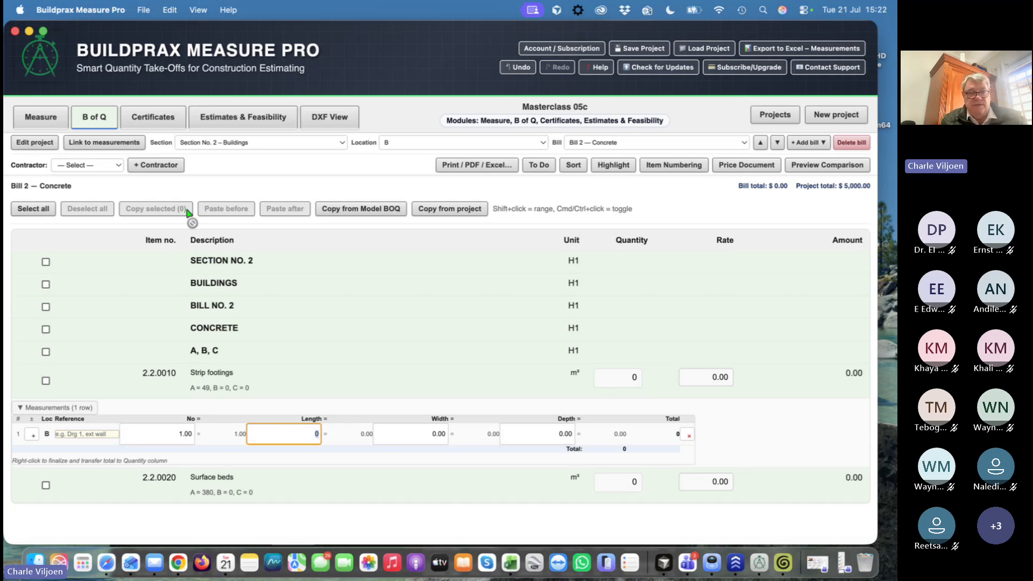
Show the measured items and link the Shopping 02 perimeter to the length of the Strip footings row
left_click(104, 144)
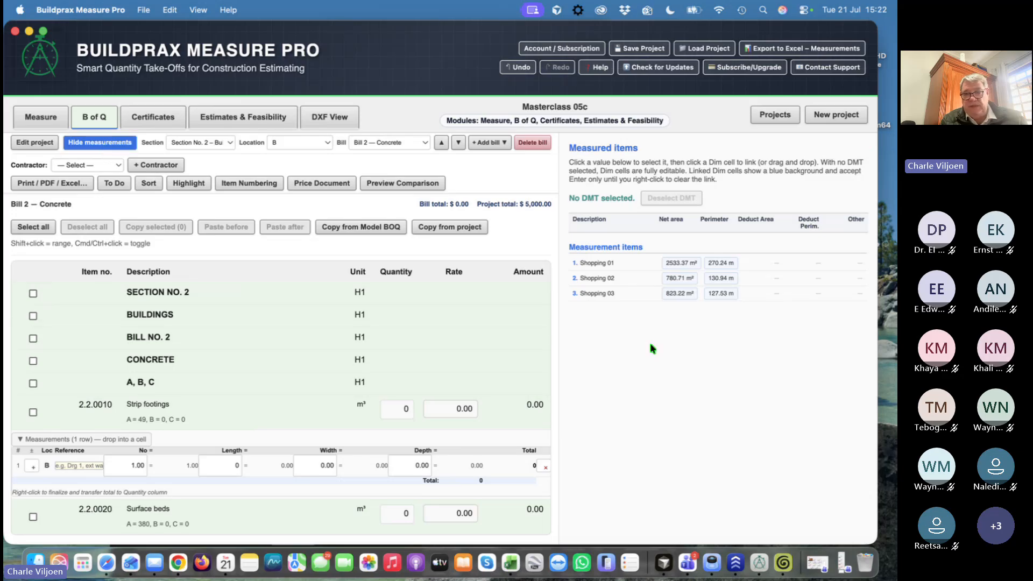
left_click(679, 279)
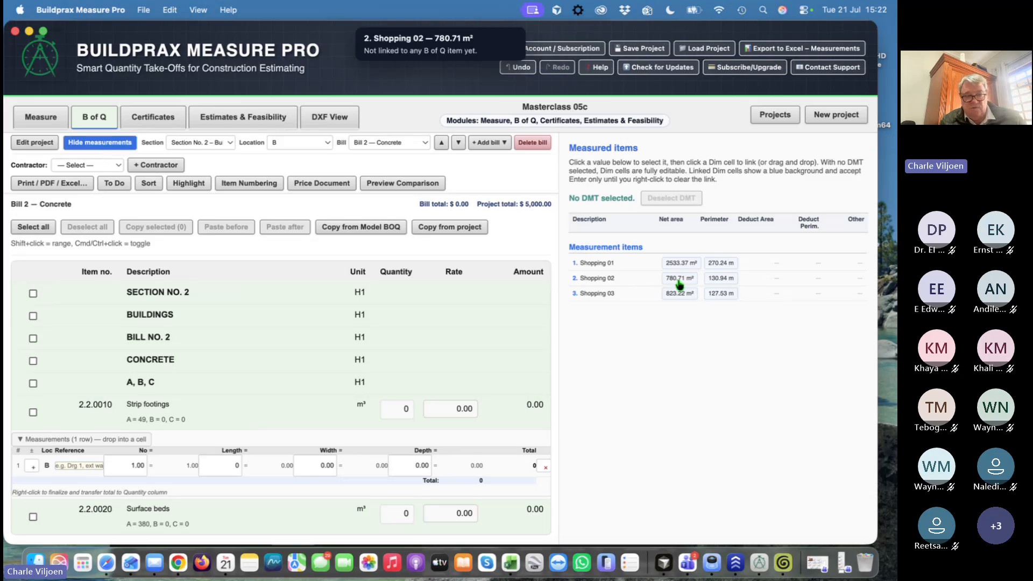
left_click(711, 280)
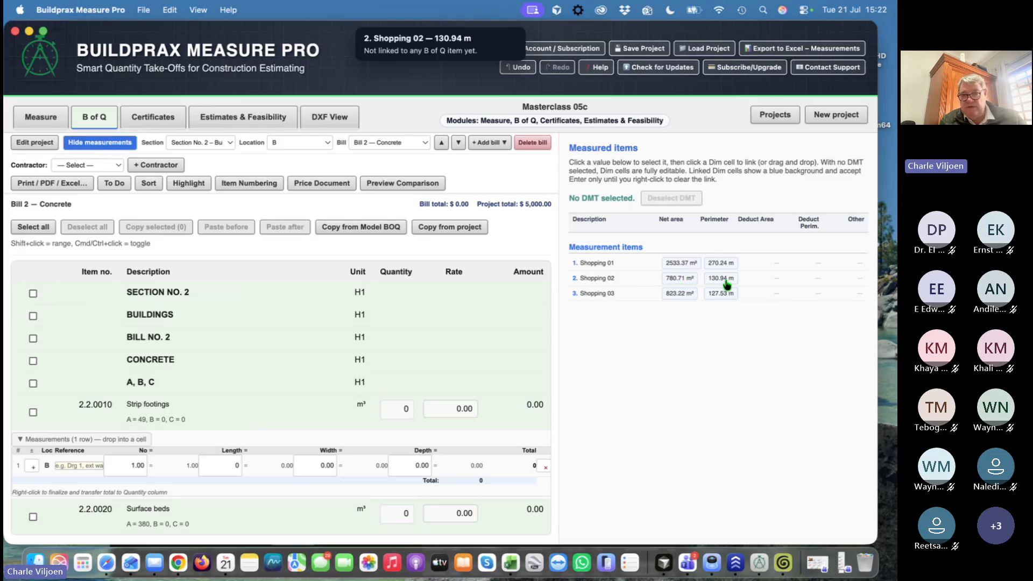
left_click_drag(726, 284, 231, 468)
Set the Strip footings row to width 0.6 and depth 0.3, and finalize its quantity
left_click(315, 466)
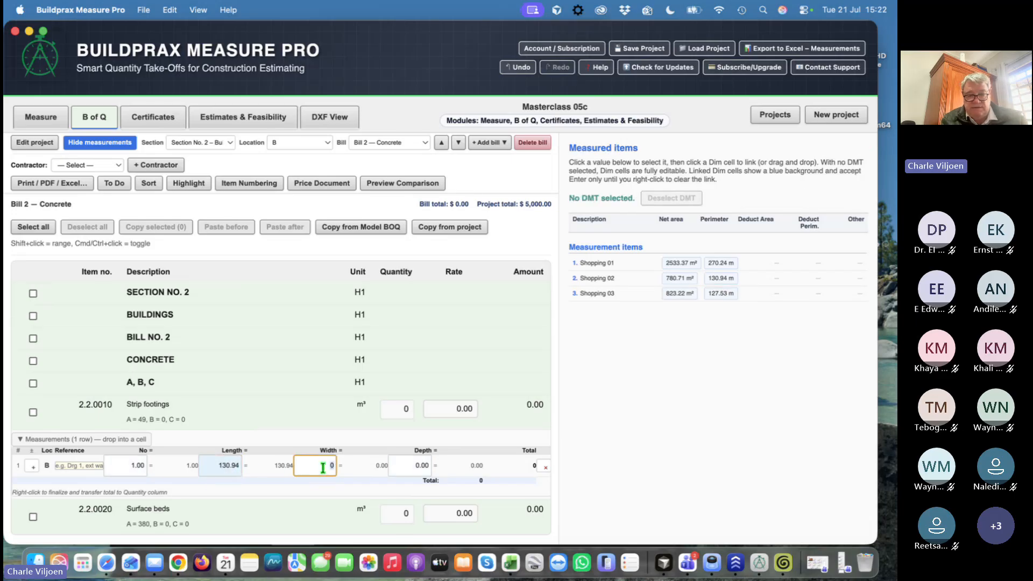
type("0.6")
key("Tab")
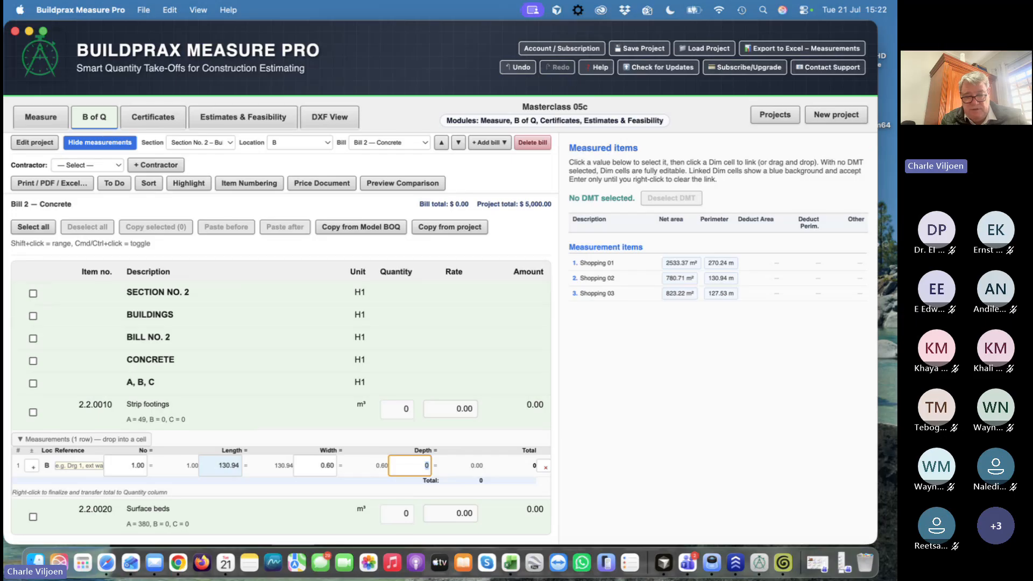
type("0.3")
key("Tab")
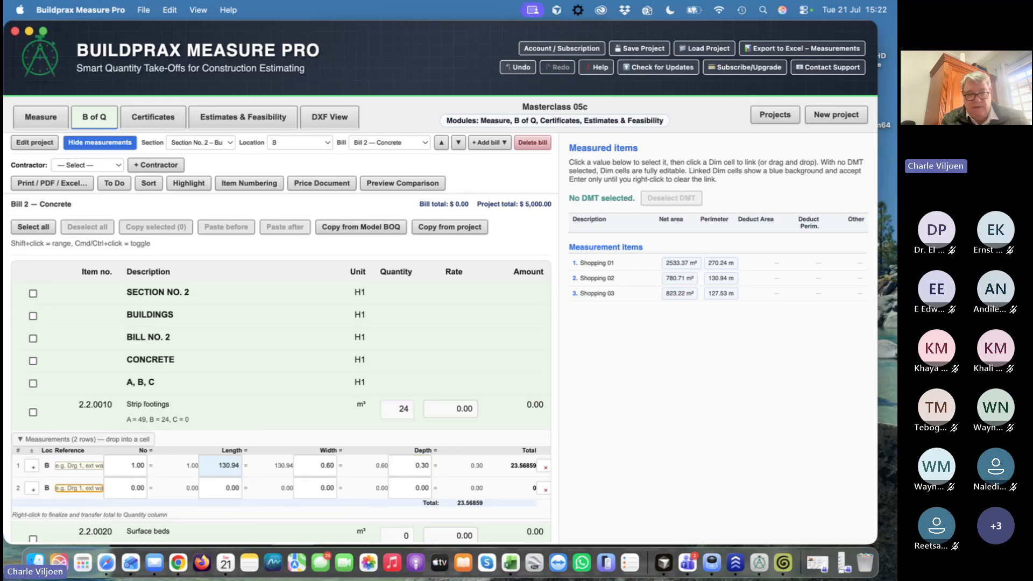
right_click(407, 410)
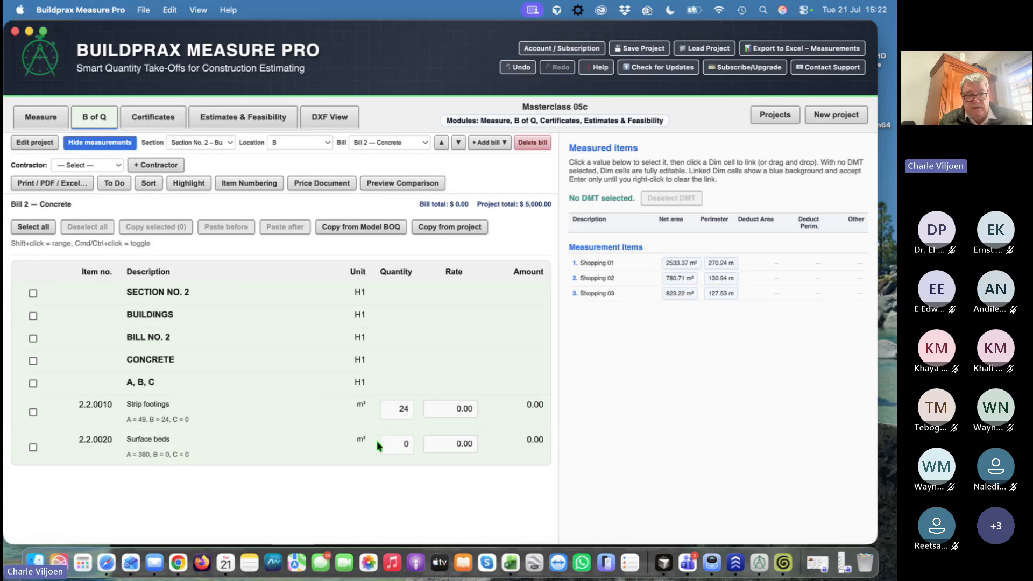
Start a Surface beds measurement row with a count of 1 and link the Shopping 02 net area to its length
left_click(400, 450)
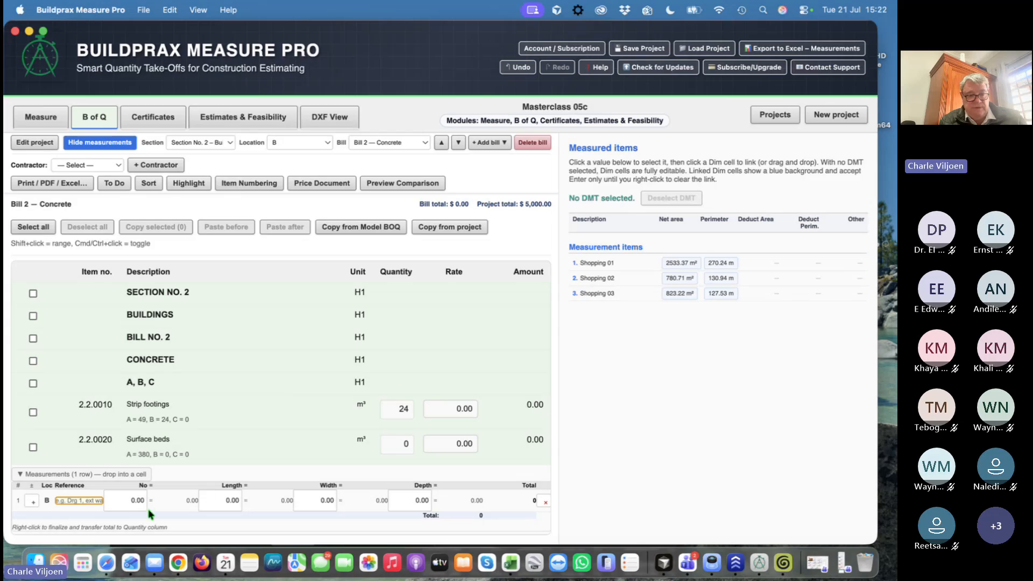
left_click(130, 501)
type("1")
key("Tab")
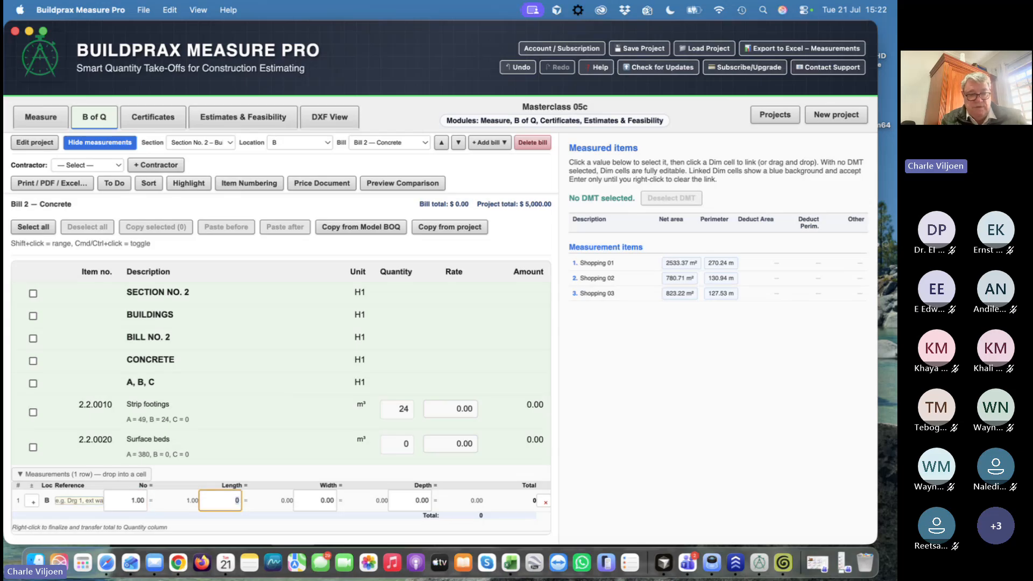
left_click(679, 280)
left_click_drag(680, 282, 238, 503)
Set the Surface beds row to width 0.3 and depth 1, finalize its quantity, and hide the measured items
left_click(322, 500)
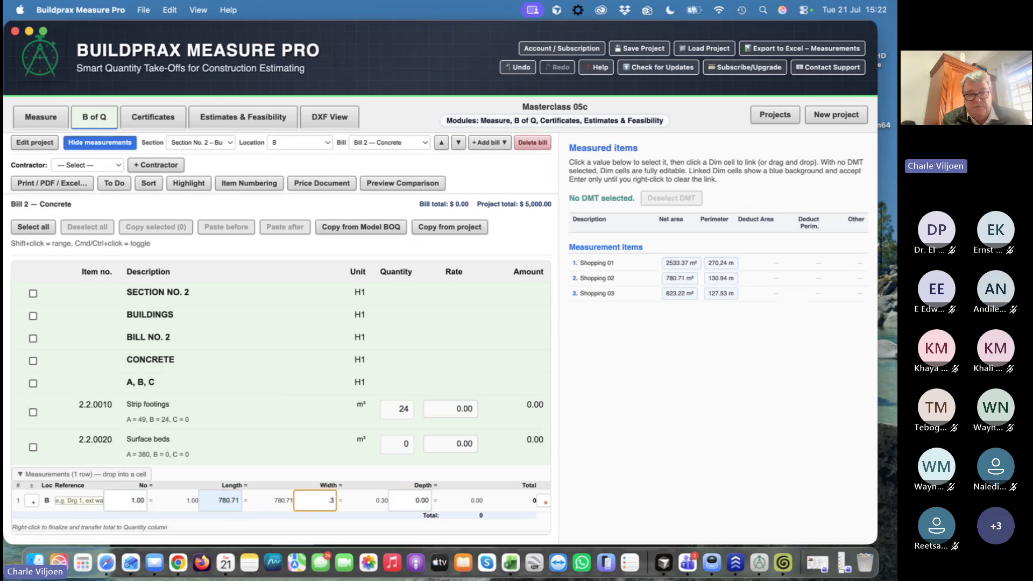
key("Tab")
type("1")
key("Return")
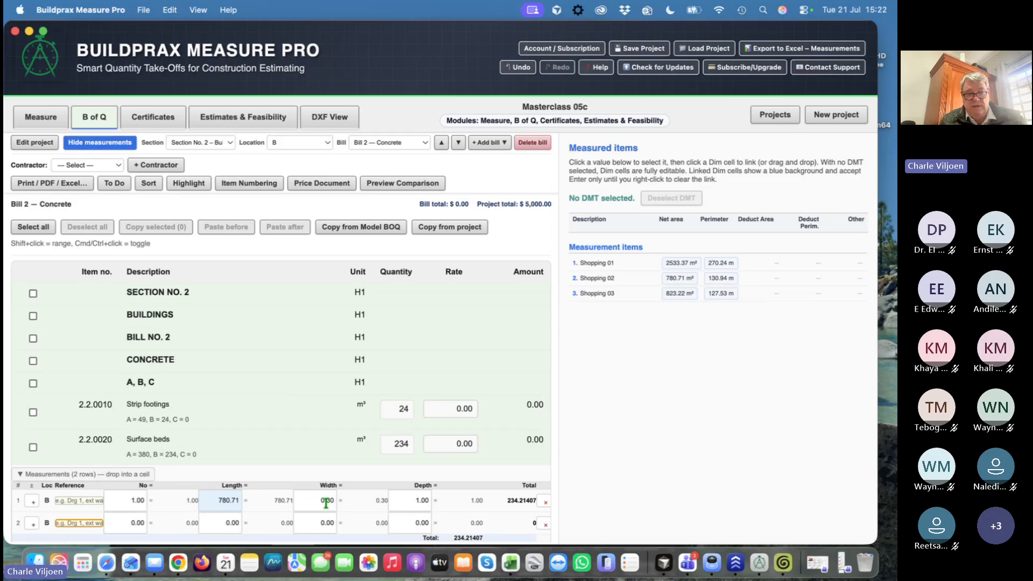
left_click(256, 442)
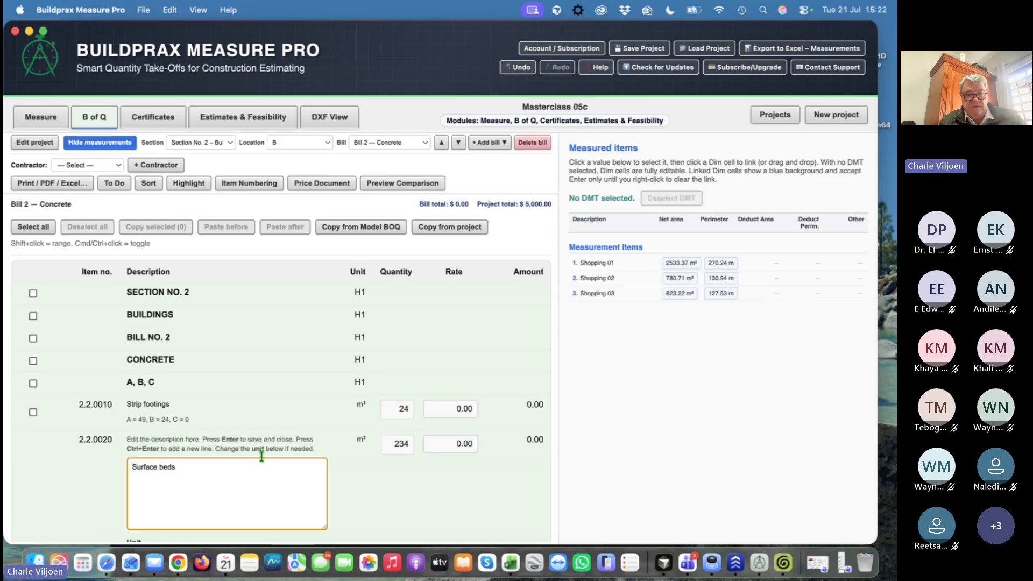
key("Return")
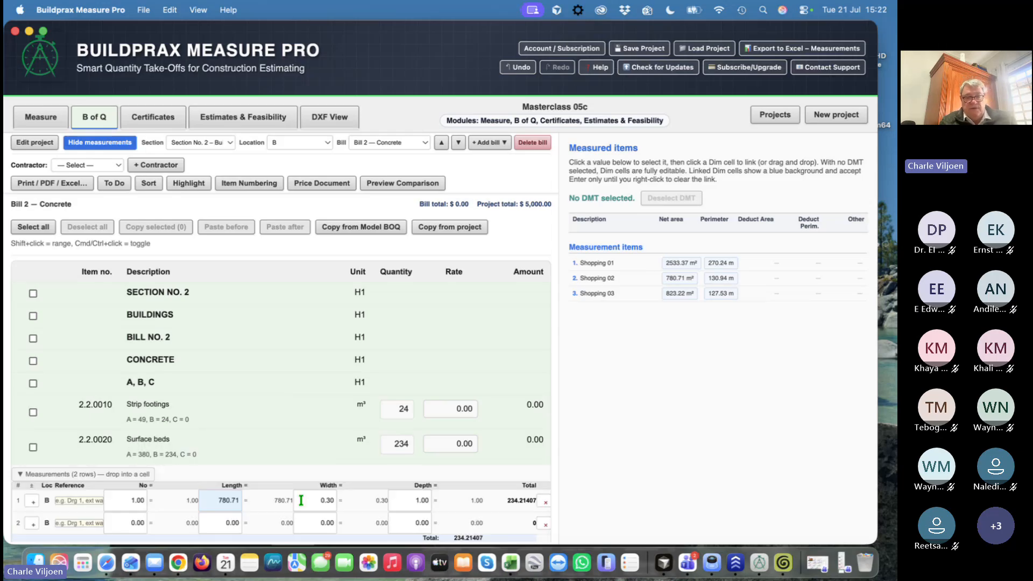
left_click(399, 444)
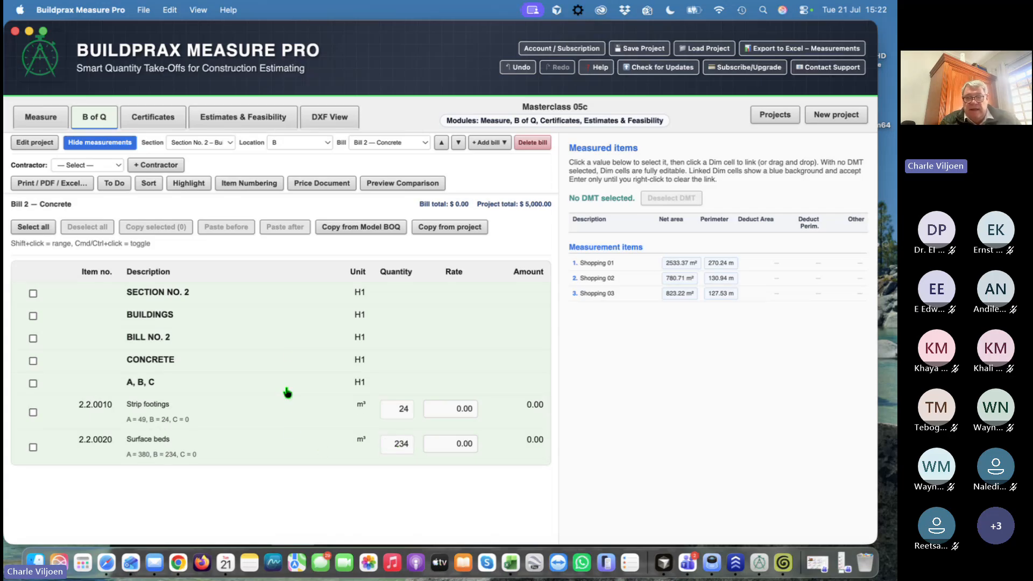
left_click(109, 143)
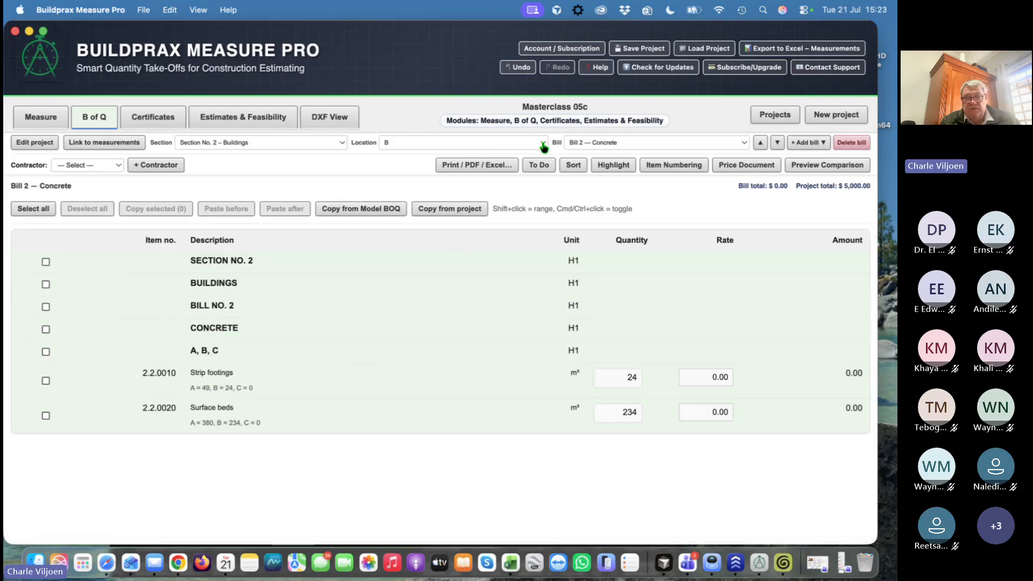
Switch to Bill 1 — Earthworks and start a measurement row for Reduced levels under floors with a count of 1
left_click(743, 144)
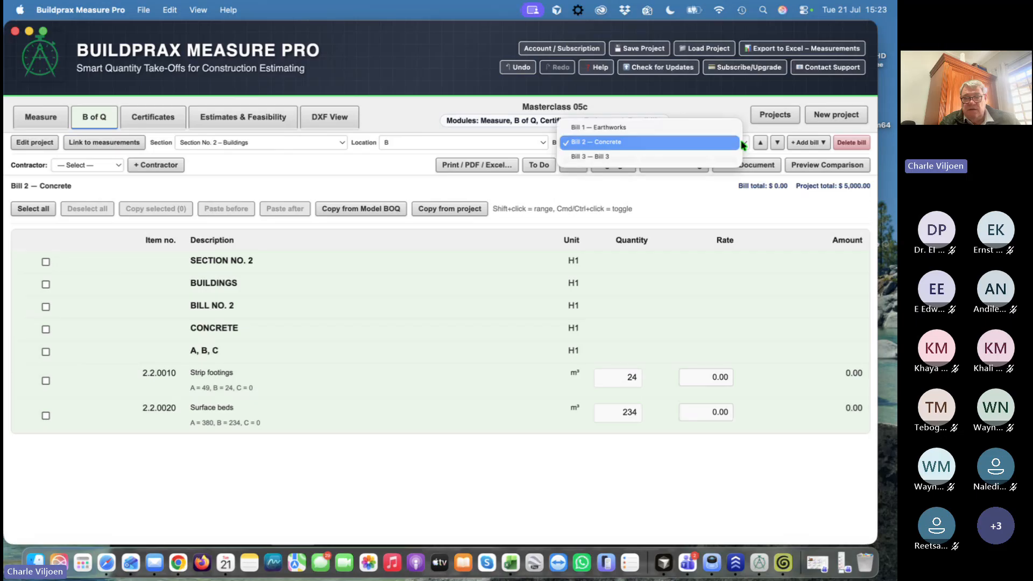
left_click(709, 130)
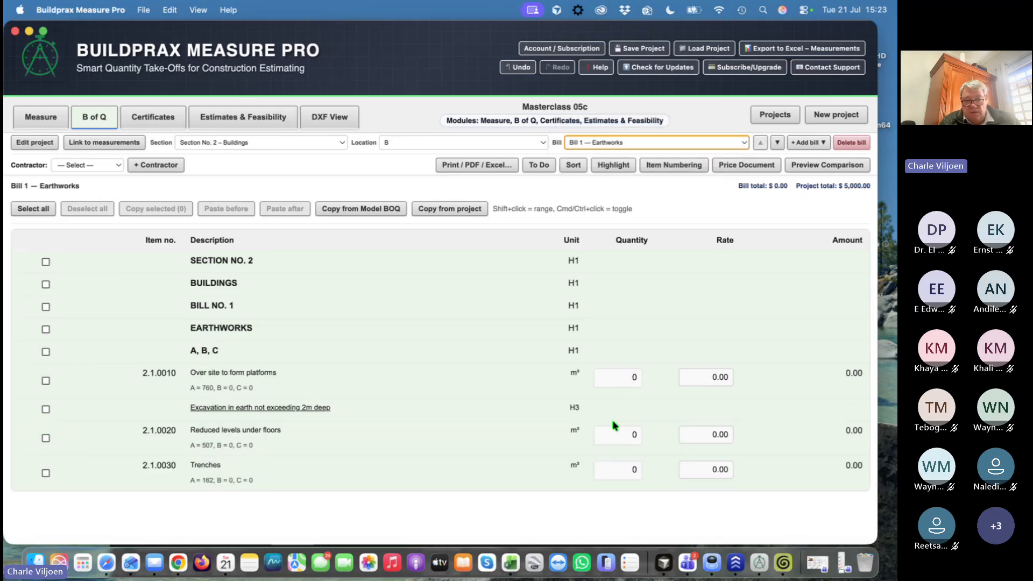
left_click(628, 434)
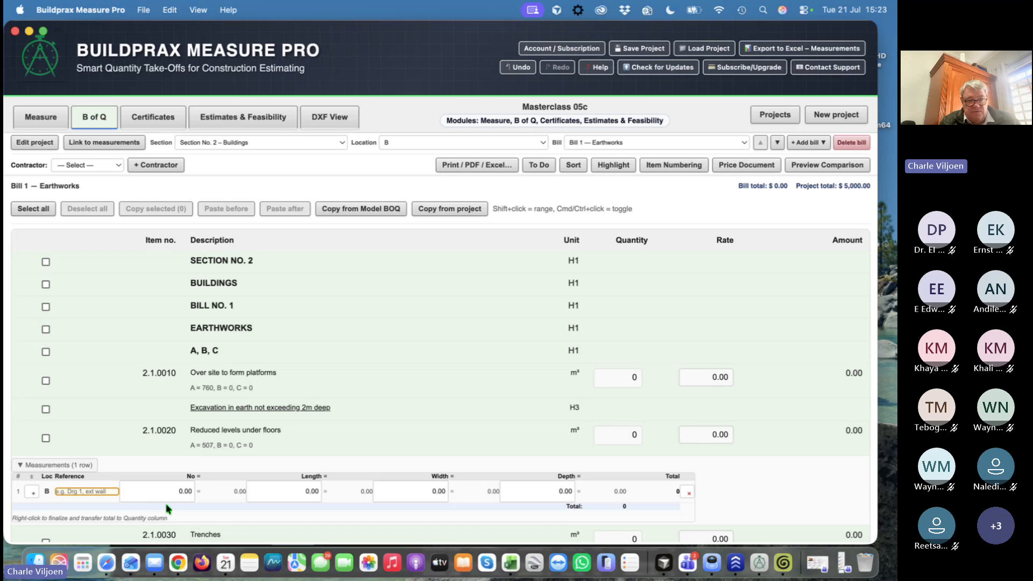
left_click(179, 495)
key("Tab")
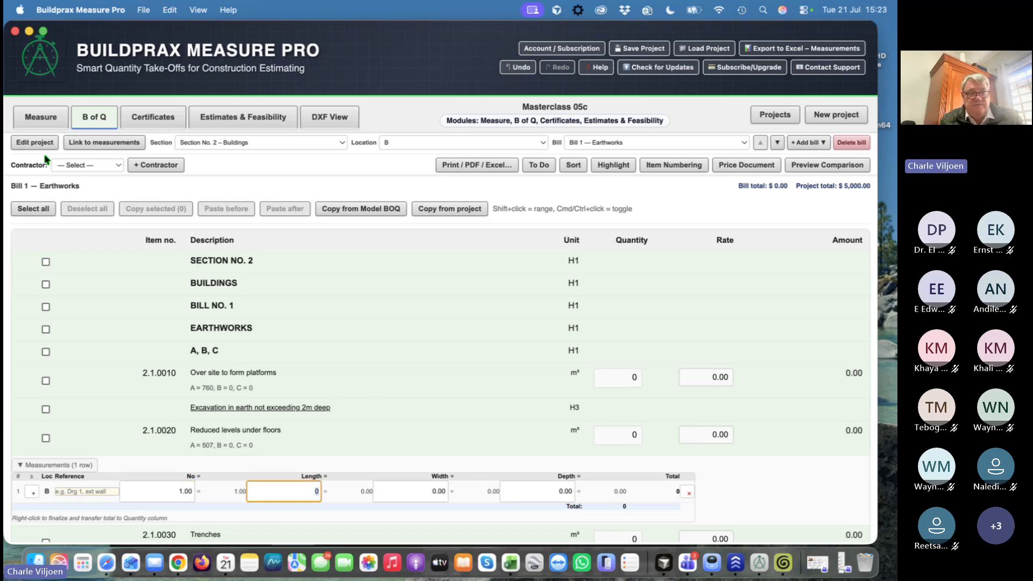
Link the Shopping 02 net area as the Reduced levels under floors length, with width and depth 1, and finalize the quantity
left_click(107, 143)
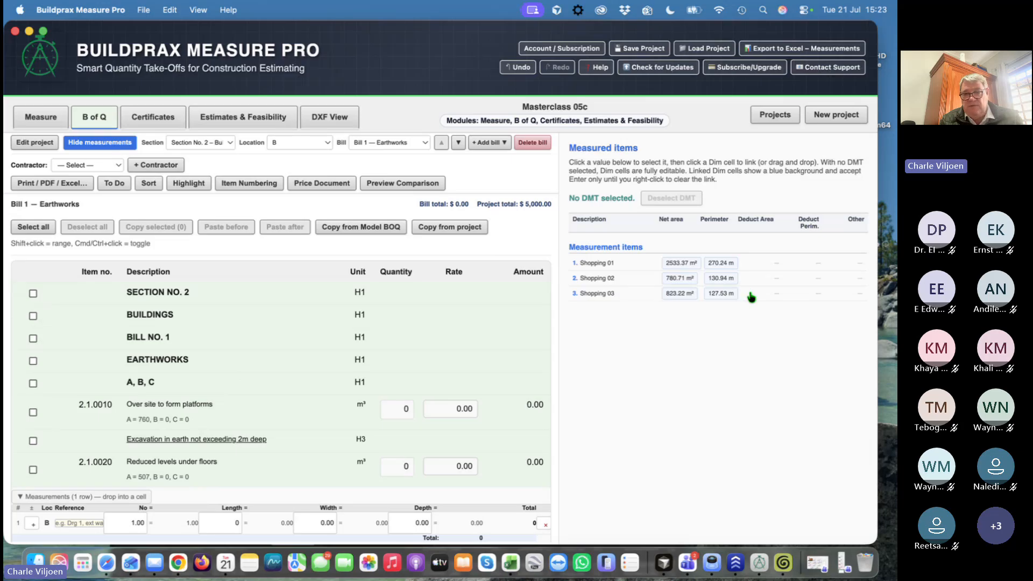
left_click(679, 279)
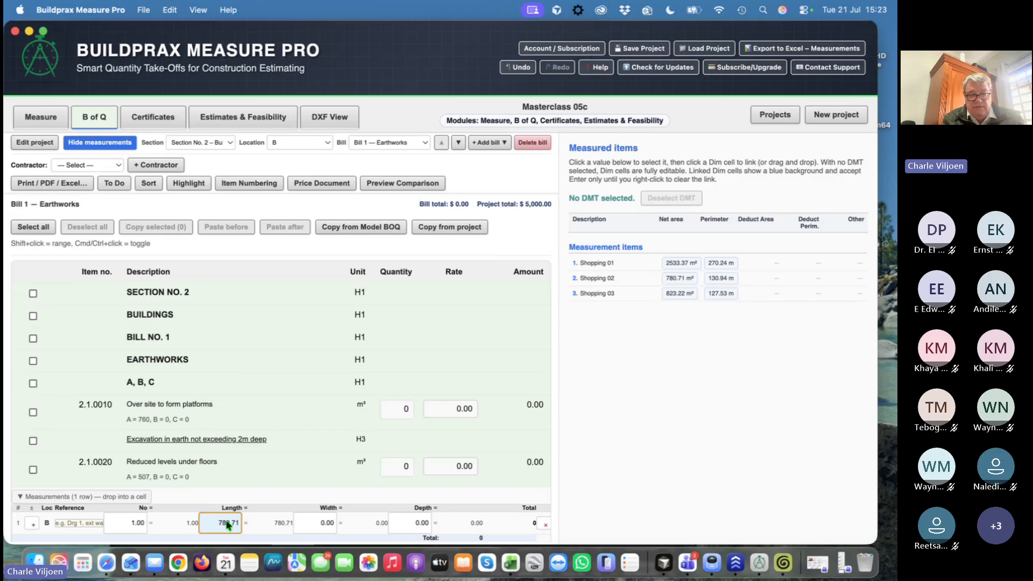
key("Tab")
key("Tab")
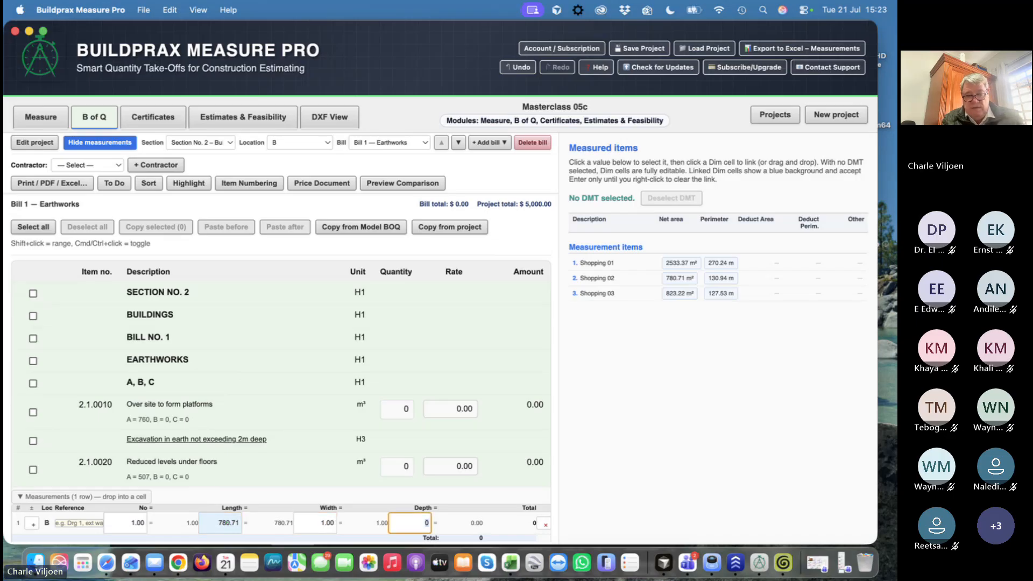
type("1")
key("Tab")
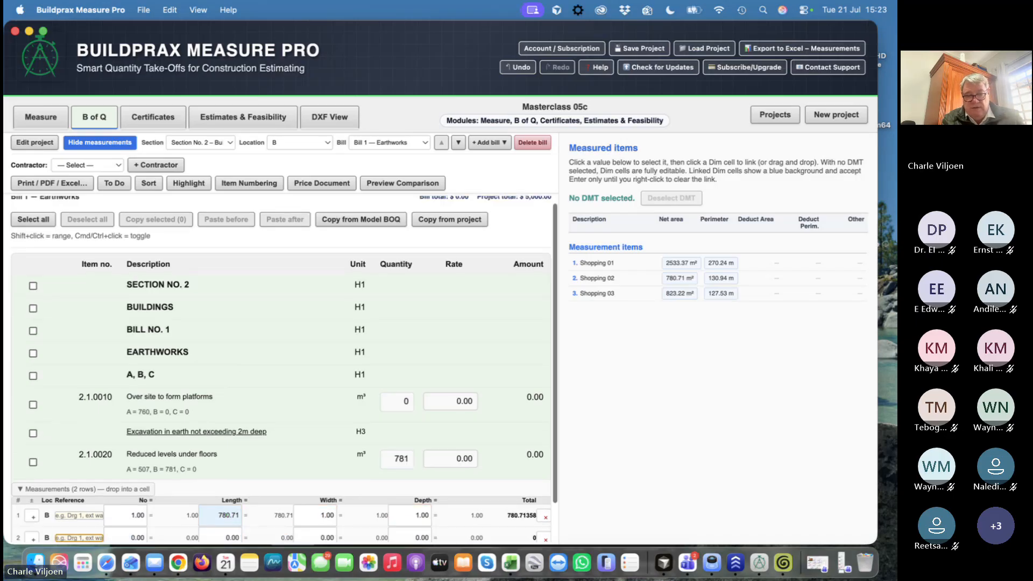
left_click(134, 490)
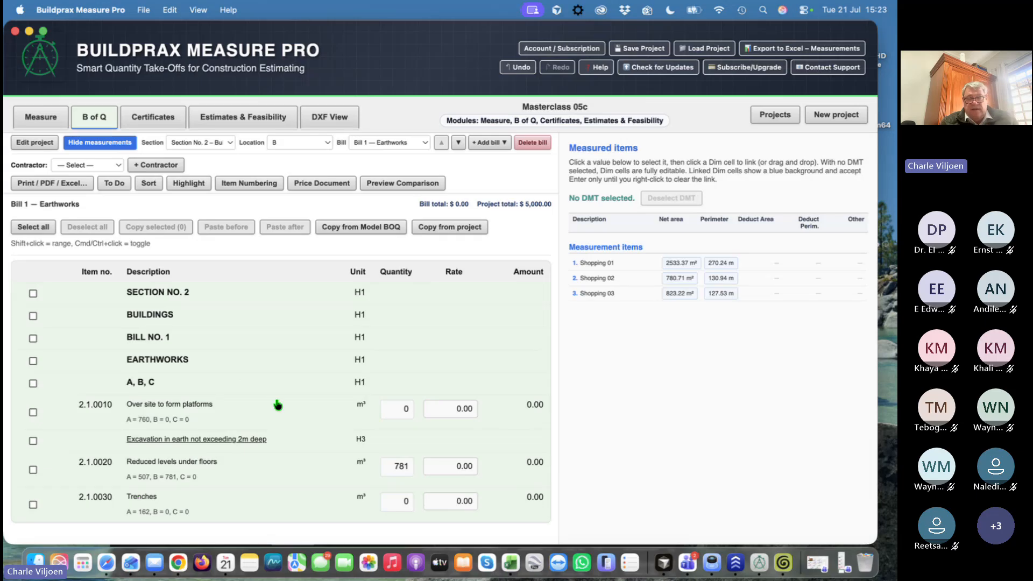
left_click(100, 143)
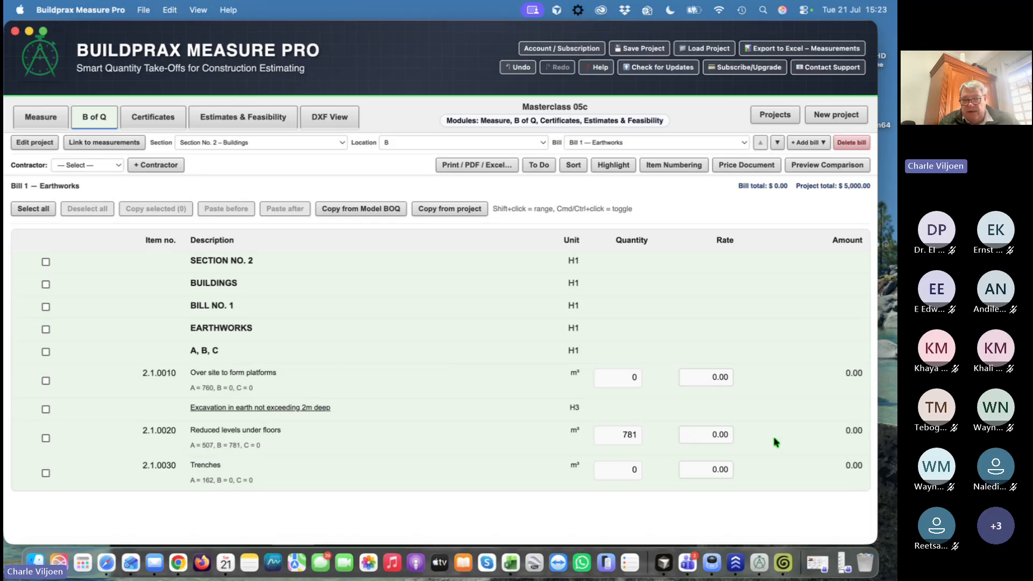
Set the Earthworks rates to 5 for Over site to form platforms, 10 for Reduced levels under floors and 15 for Trenches
left_click(713, 376)
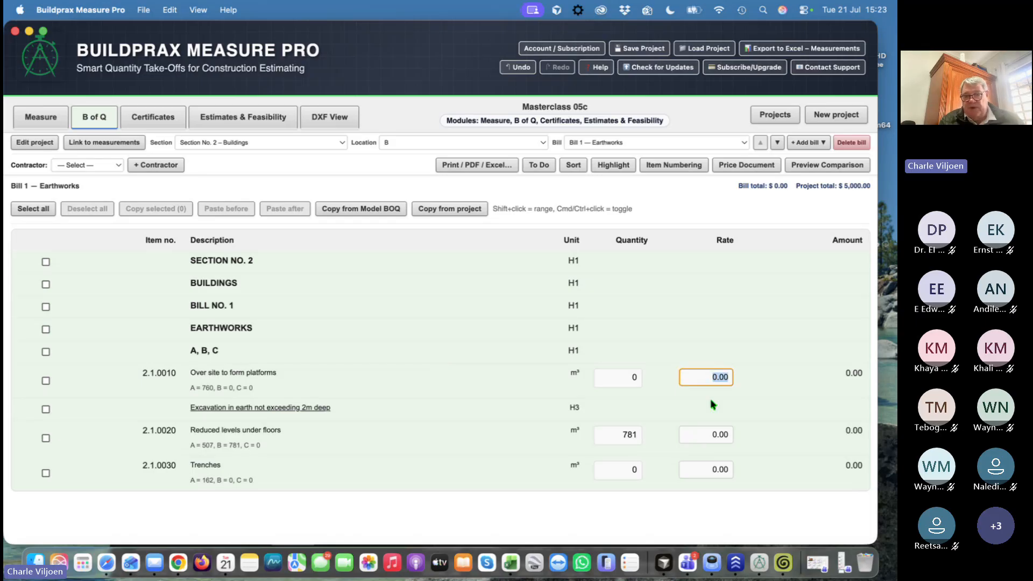
type("5")
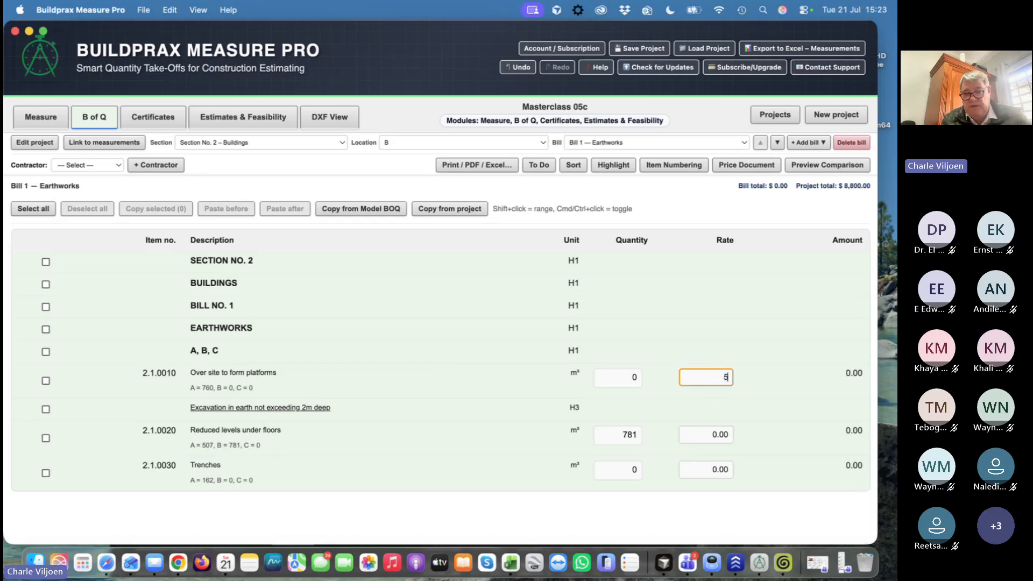
key("Return")
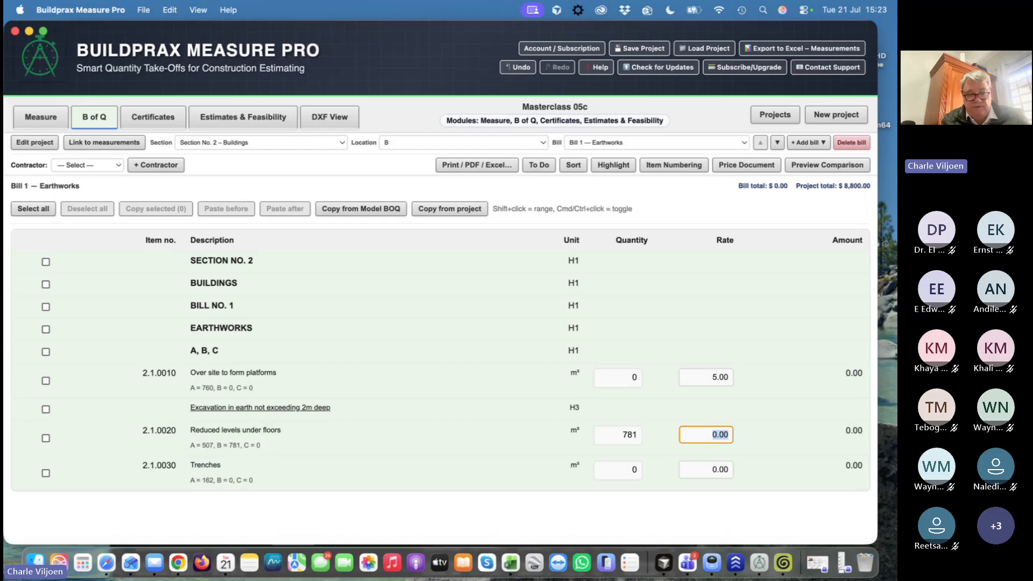
type("10")
key("Return")
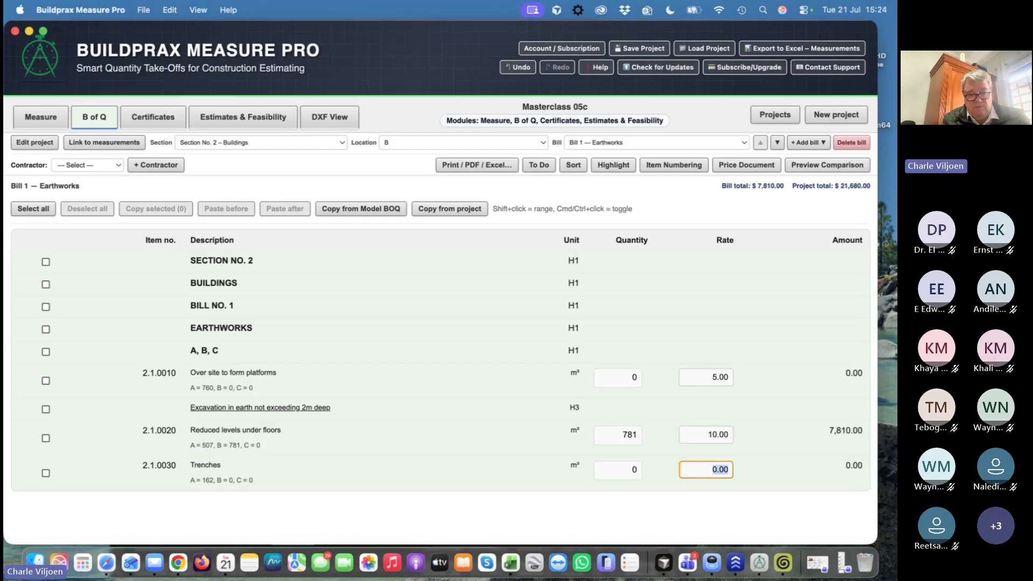
type("15")
key("Return")
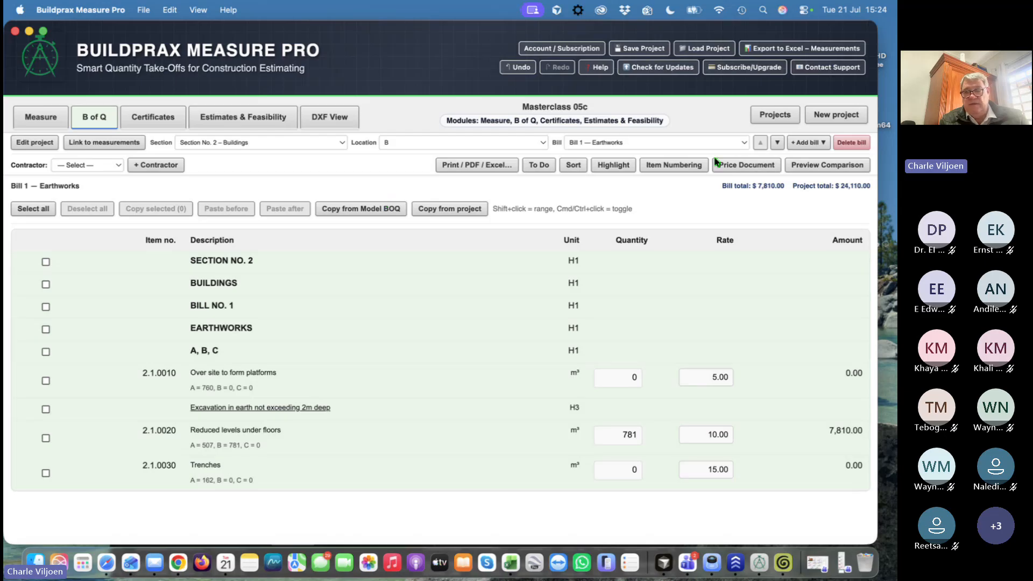
Switch to Bill 2 — Concrete and set the rates to 210 for Strip footings and 200 for Surface beds
left_click(744, 143)
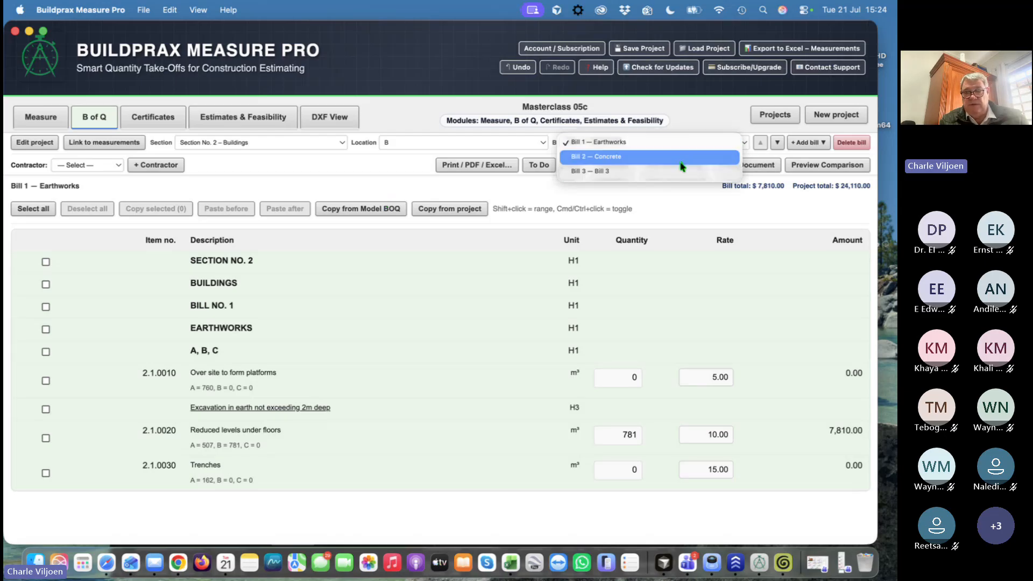
left_click(681, 162)
left_click(706, 375)
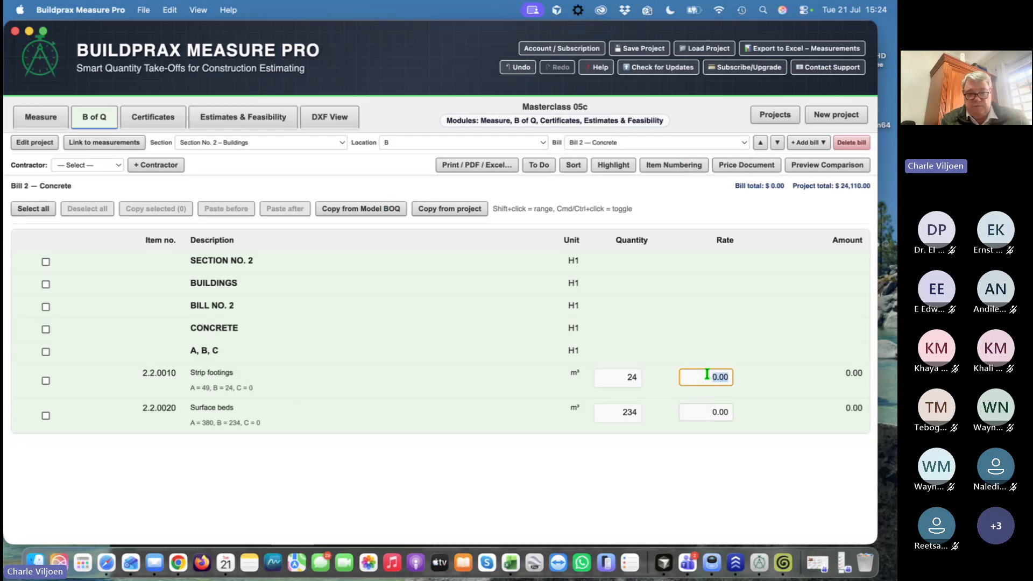
type("210")
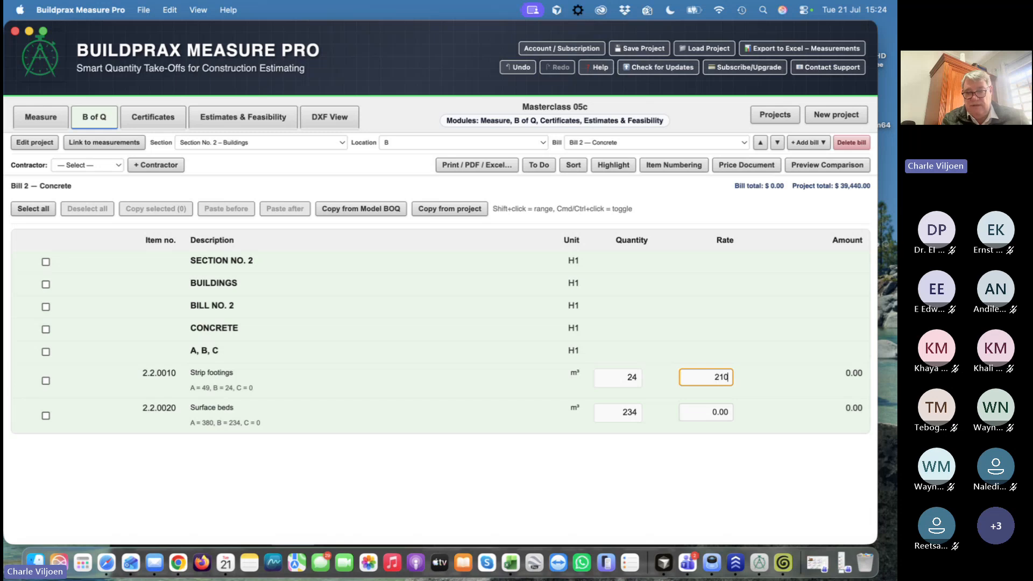
key("Tab")
type("200")
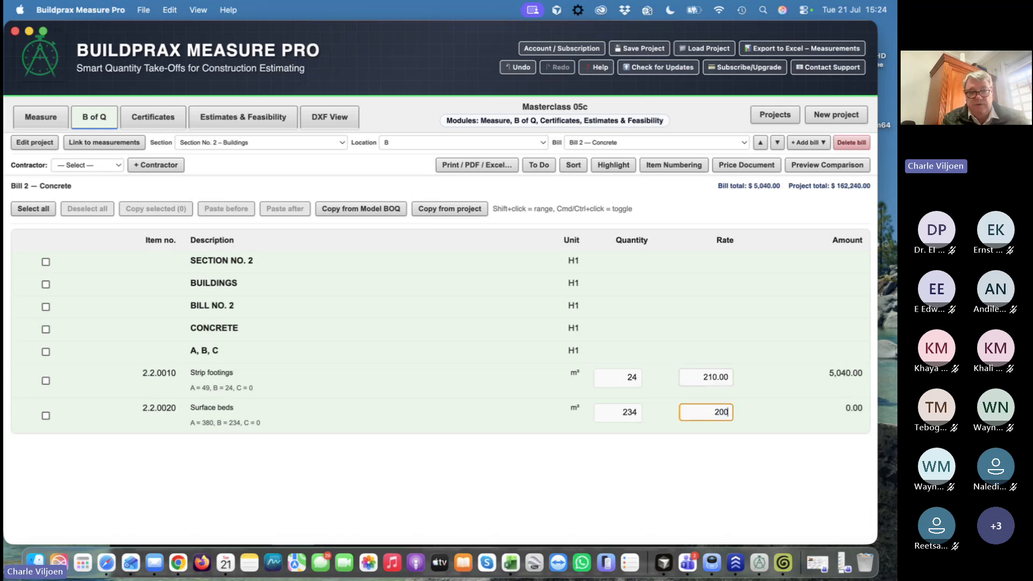
key("Tab")
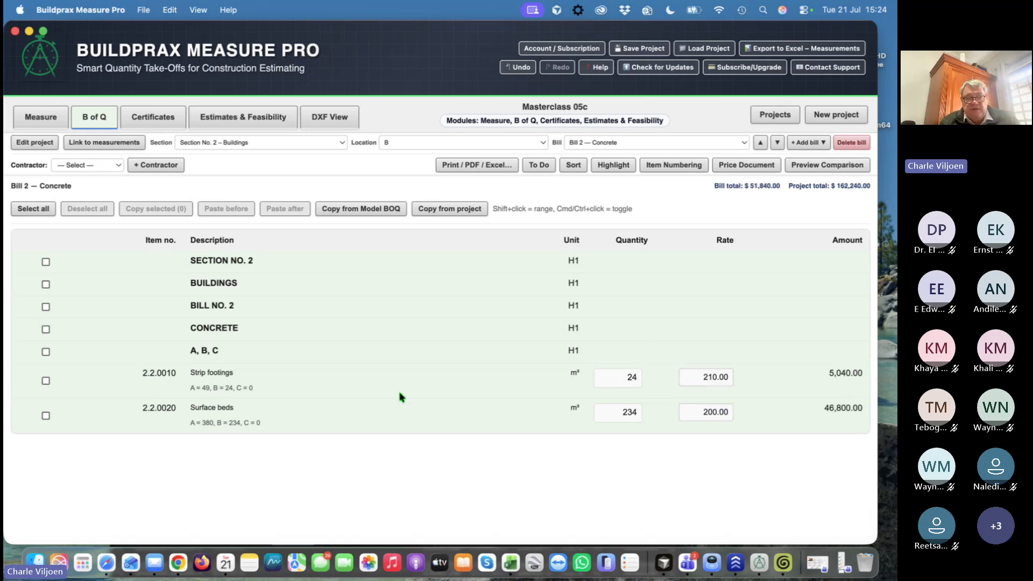
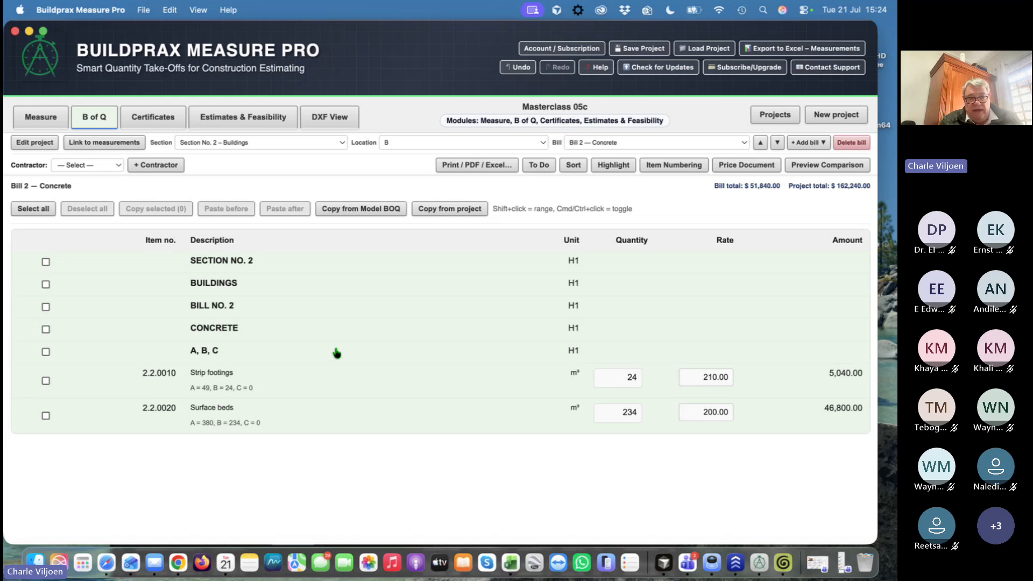
View the Concrete bill for location A and for All (totals) to compare quantities and amounts
left_click(524, 146)
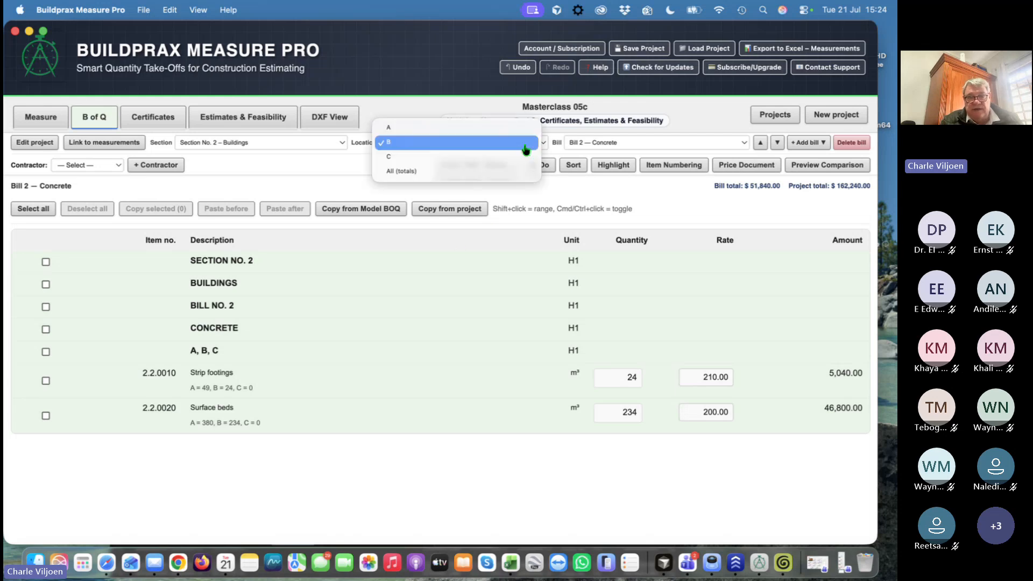
left_click(519, 128)
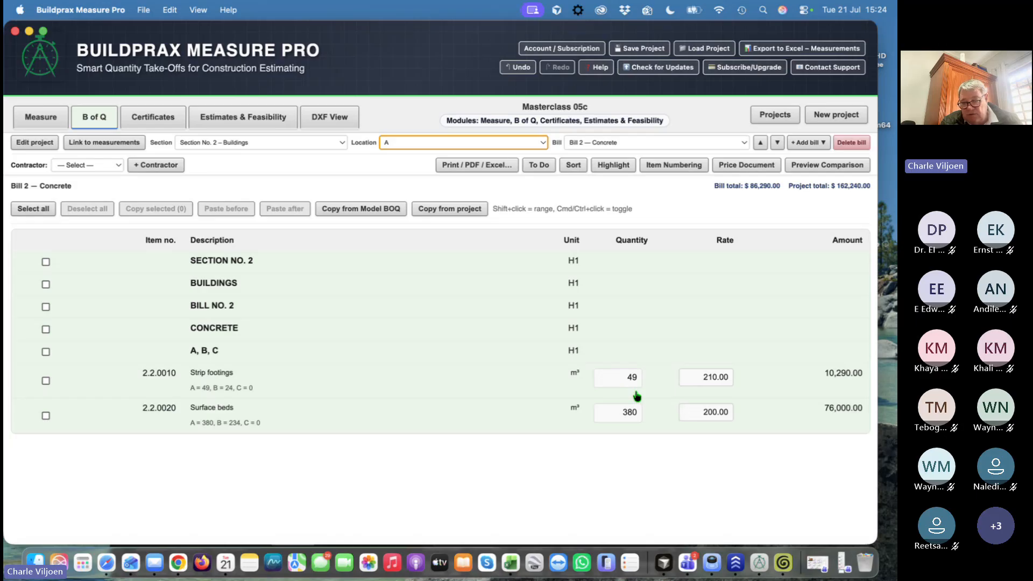
left_click(533, 144)
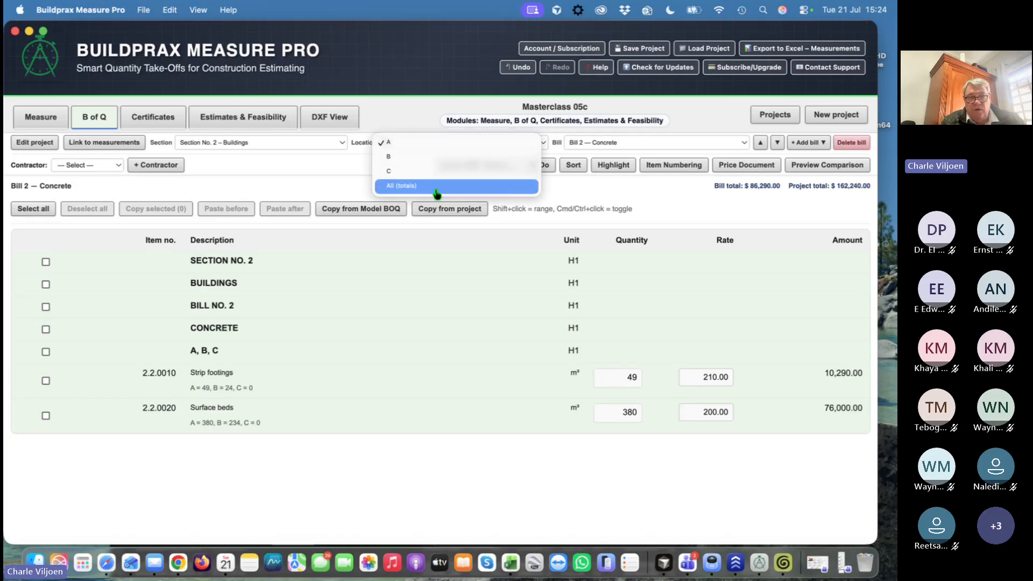
left_click(437, 186)
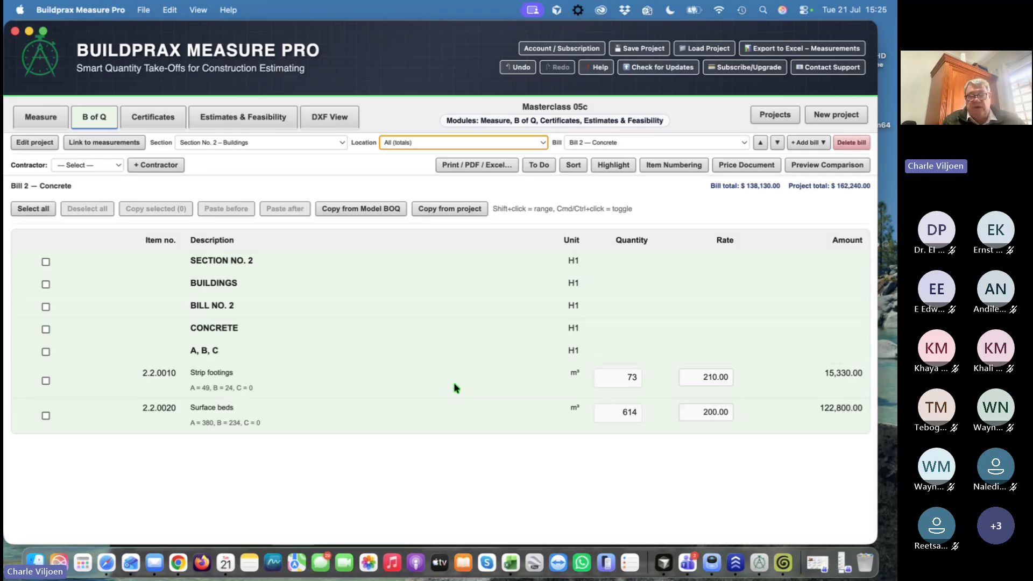
Preview the priced bill of quantities for locations A, B and C and review the cover, Preliminaries and Earthworks pages
left_click(477, 166)
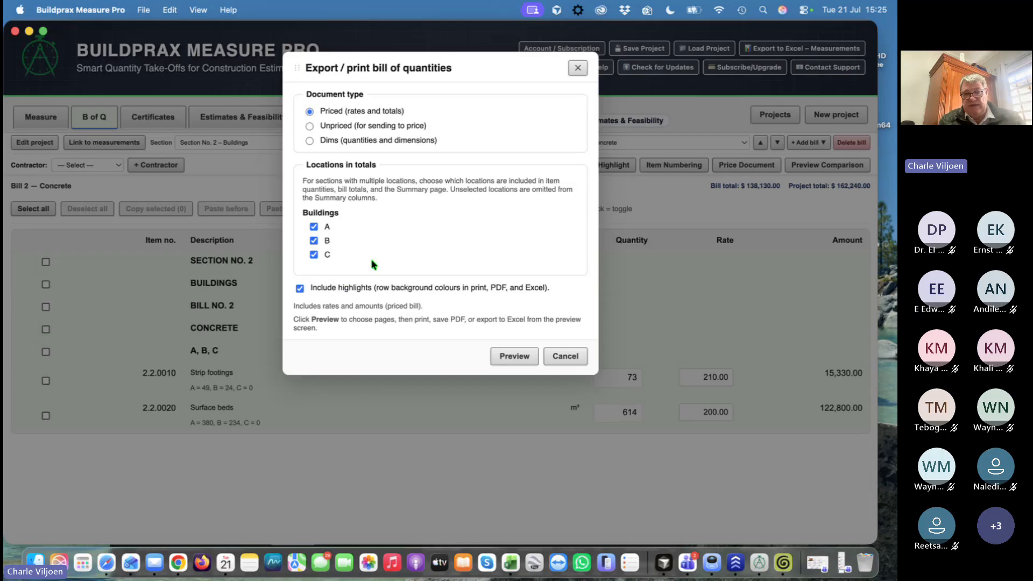
left_click(513, 357)
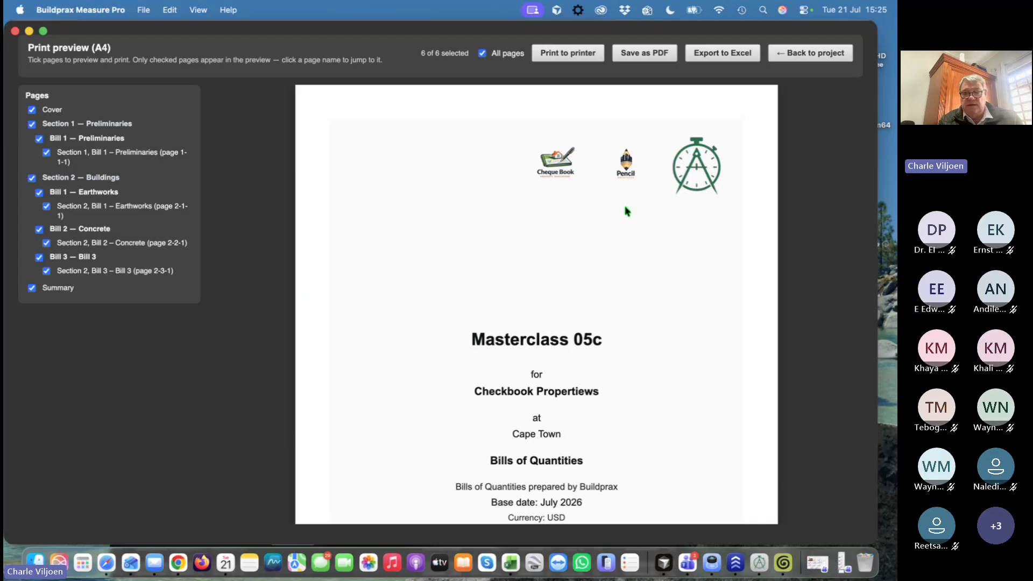
scroll(485, 315, "down", 10)
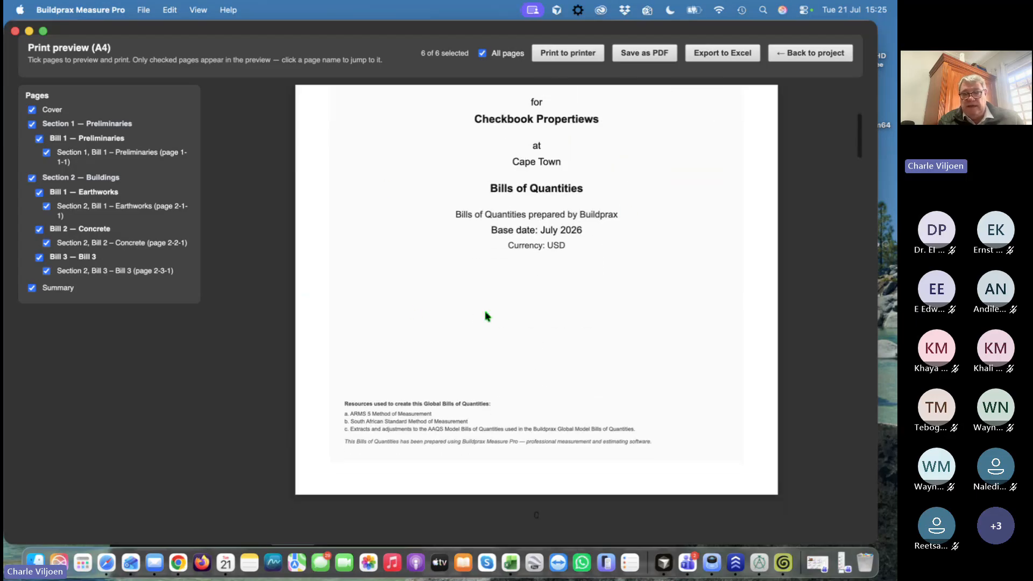
scroll(486, 316, "down", 5)
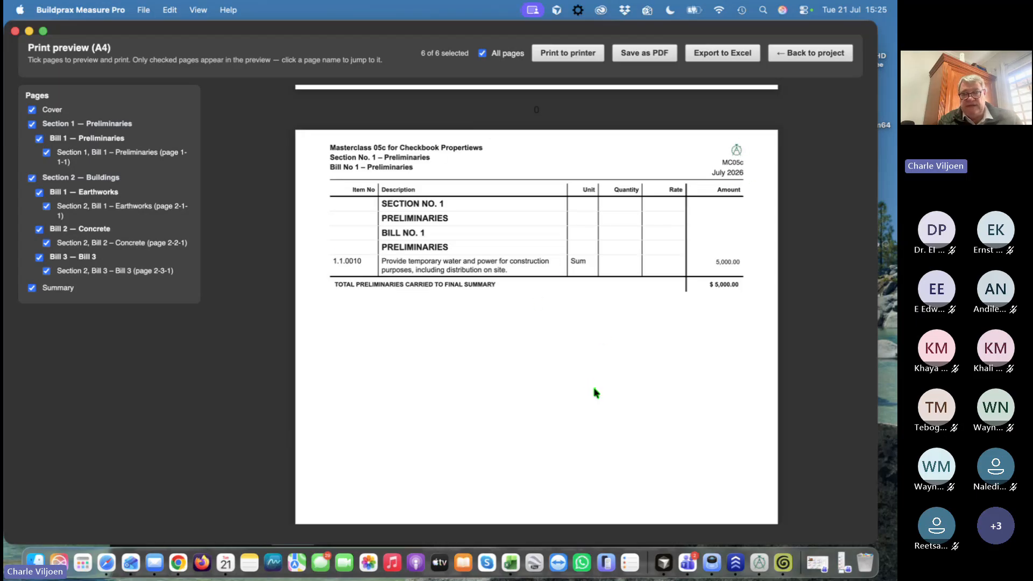
scroll(594, 392, "down", 8)
scroll(594, 393, "down", 6)
scroll(595, 392, "up", 1)
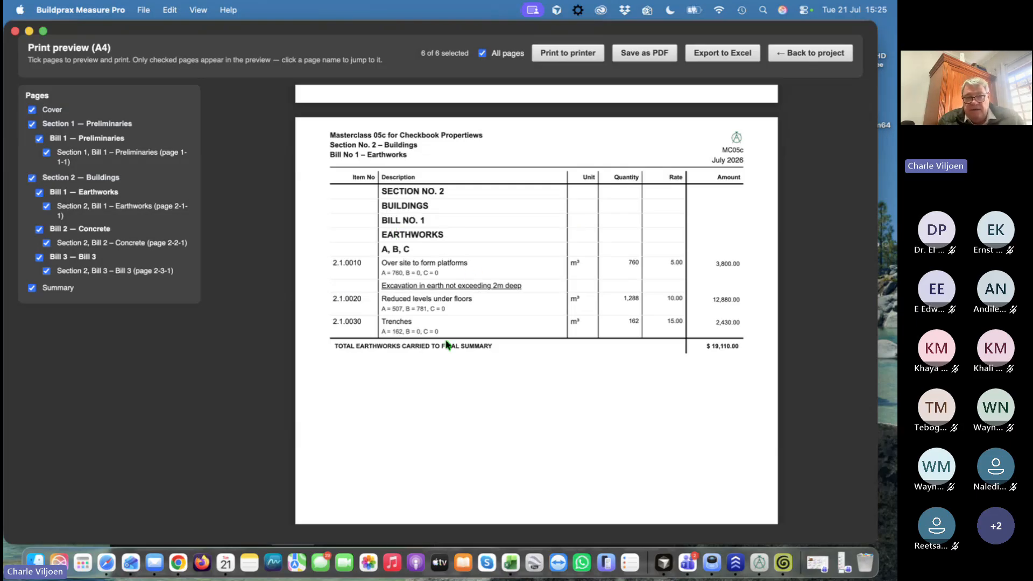
scroll(443, 343, "down", 1)
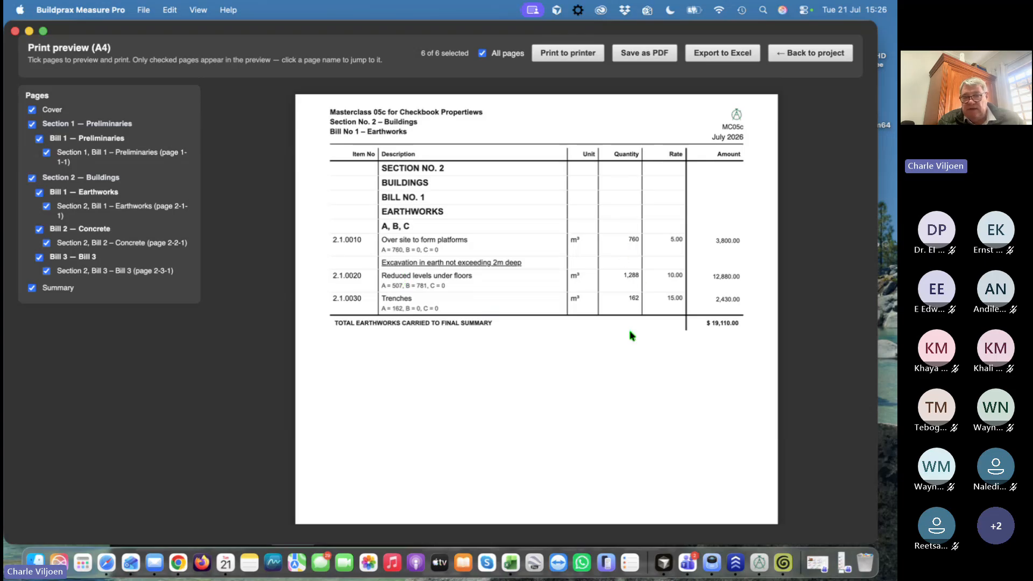
Review the all-bills summary page with its per-location columns and return to the project
scroll(567, 354, "down", 10)
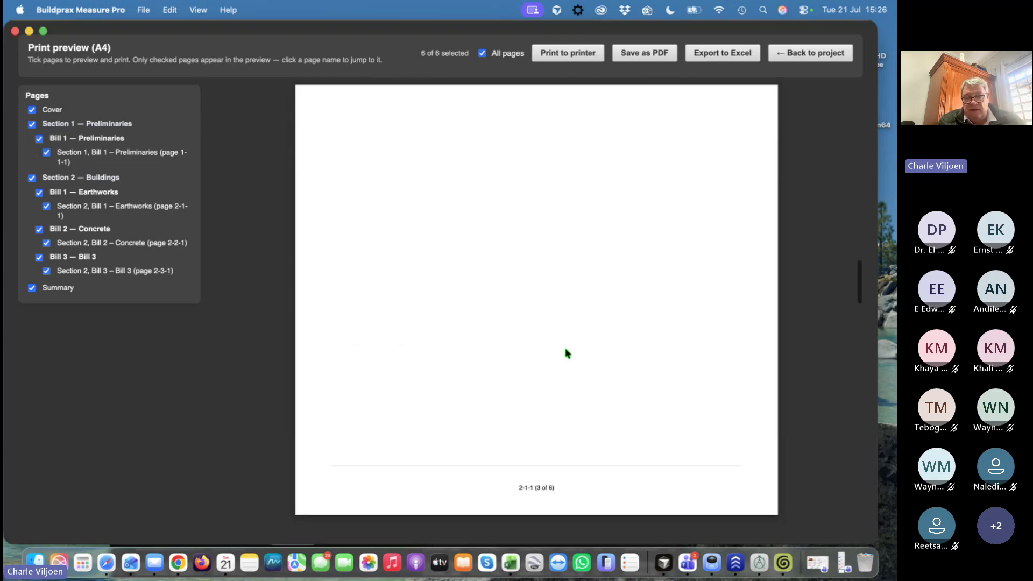
scroll(567, 353, "down", 15)
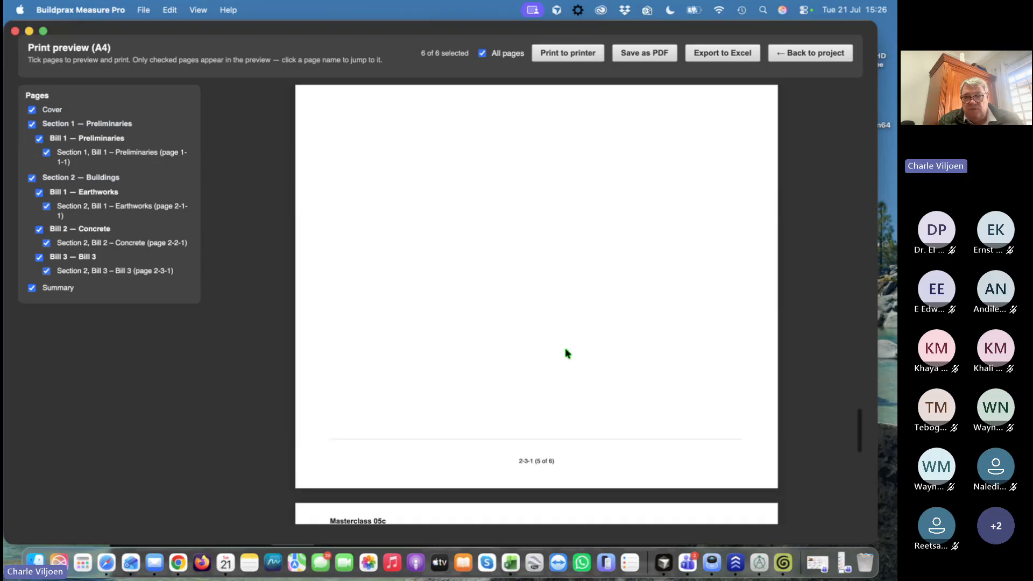
scroll(567, 353, "down", 1)
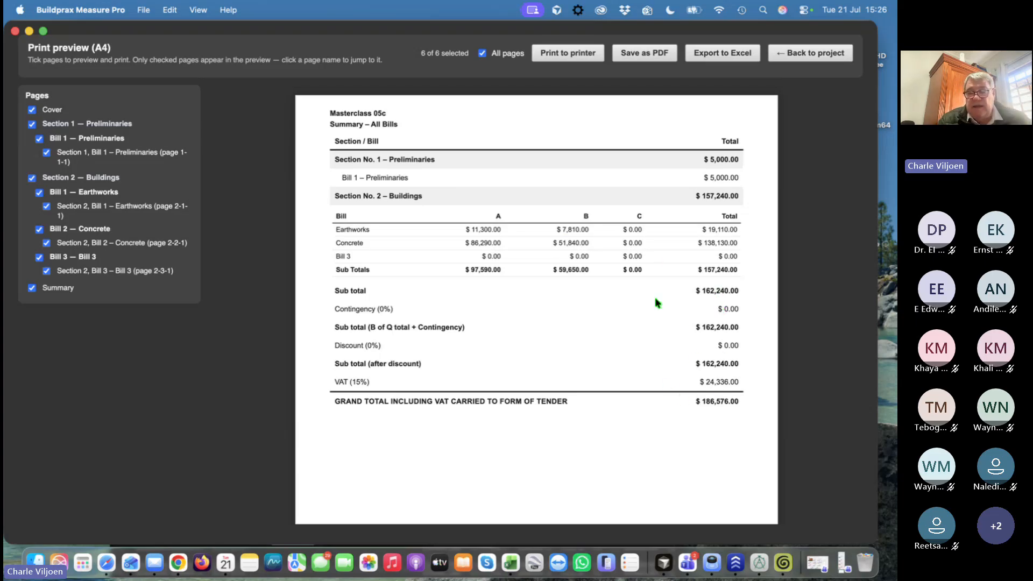
scroll(656, 301, "up", 1)
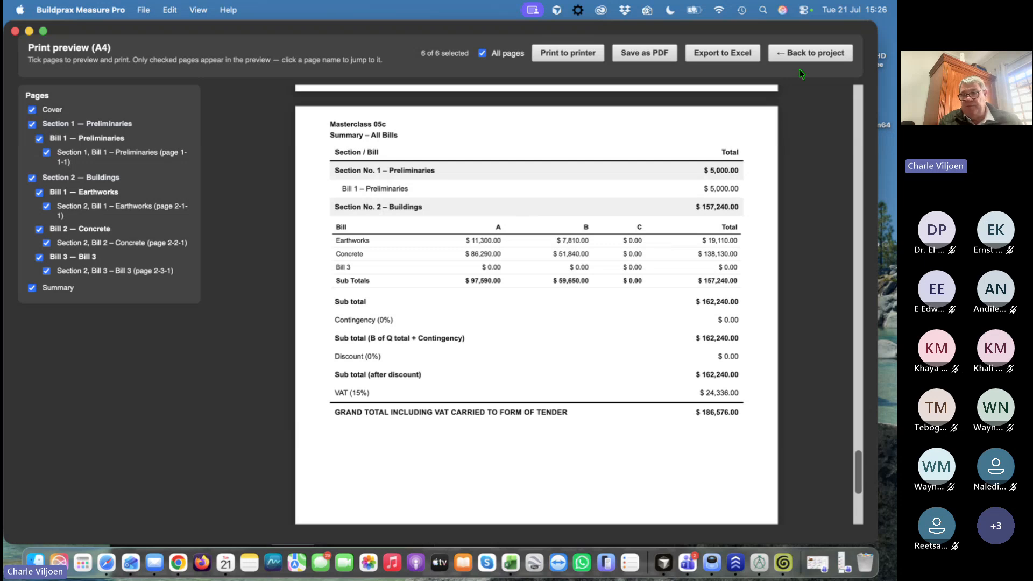
left_click(813, 53)
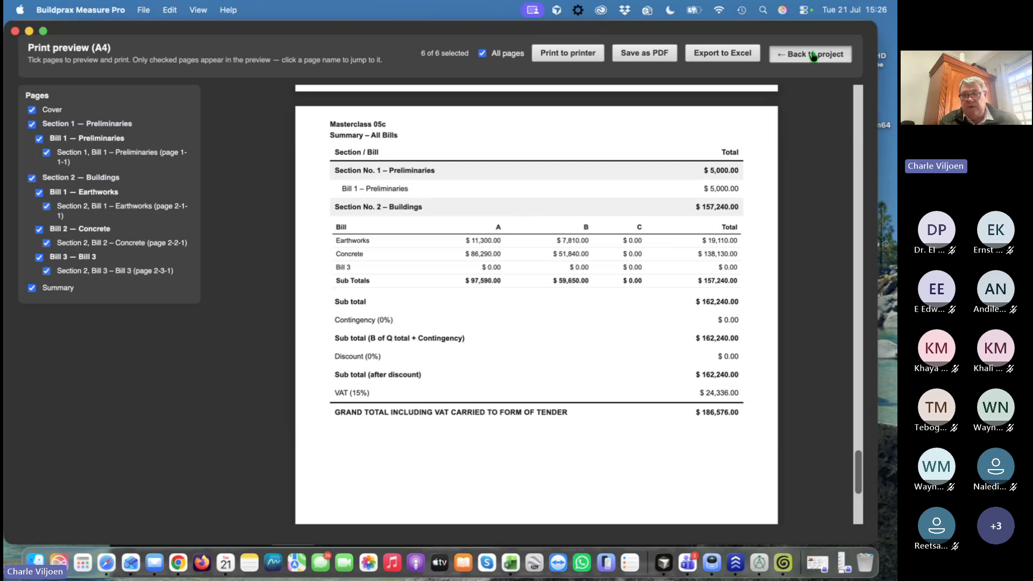
Exclude location B from the totals of the priced bill of quantities and generate its preview
left_click(461, 165)
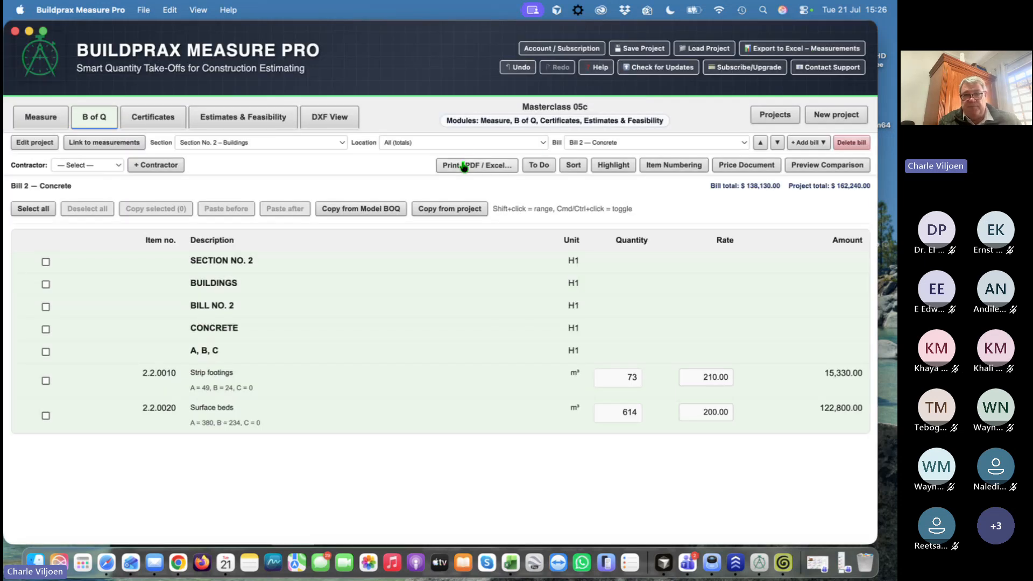
left_click(313, 241)
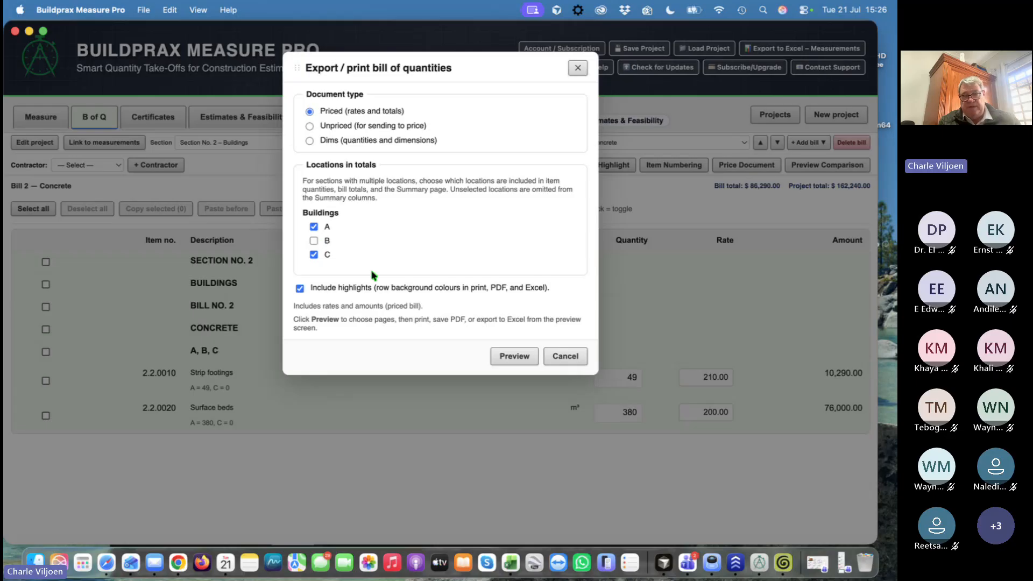
left_click(512, 361)
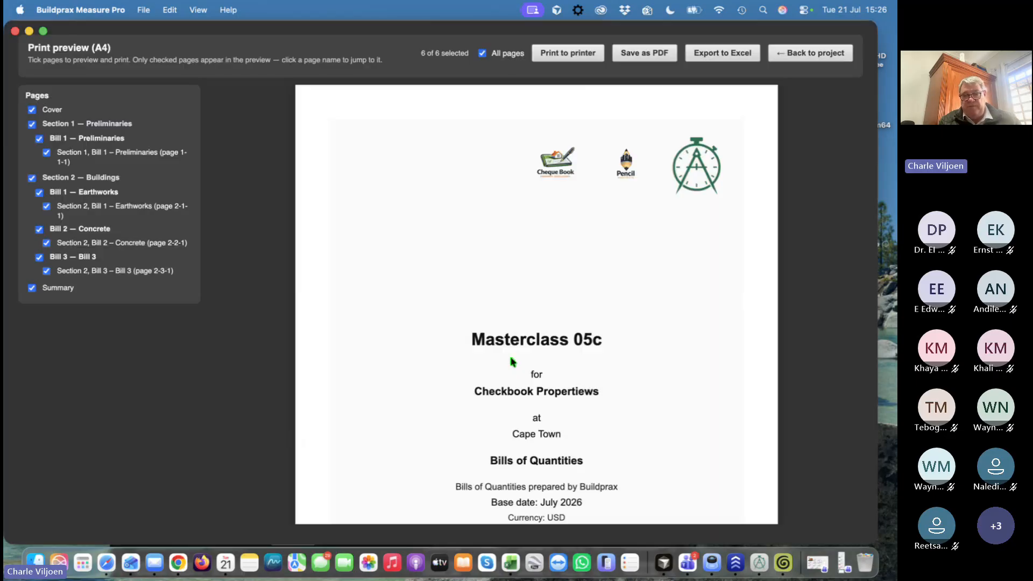
Check the Earthworks page and the all-bills summary without location B, and return to the project
scroll(514, 360, "down", 15)
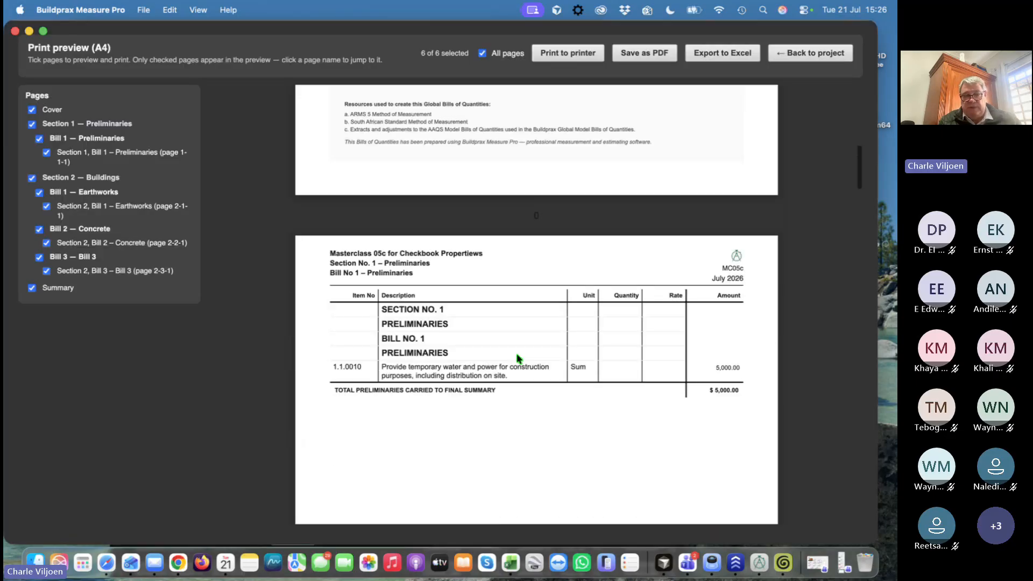
scroll(518, 359, "down", 10)
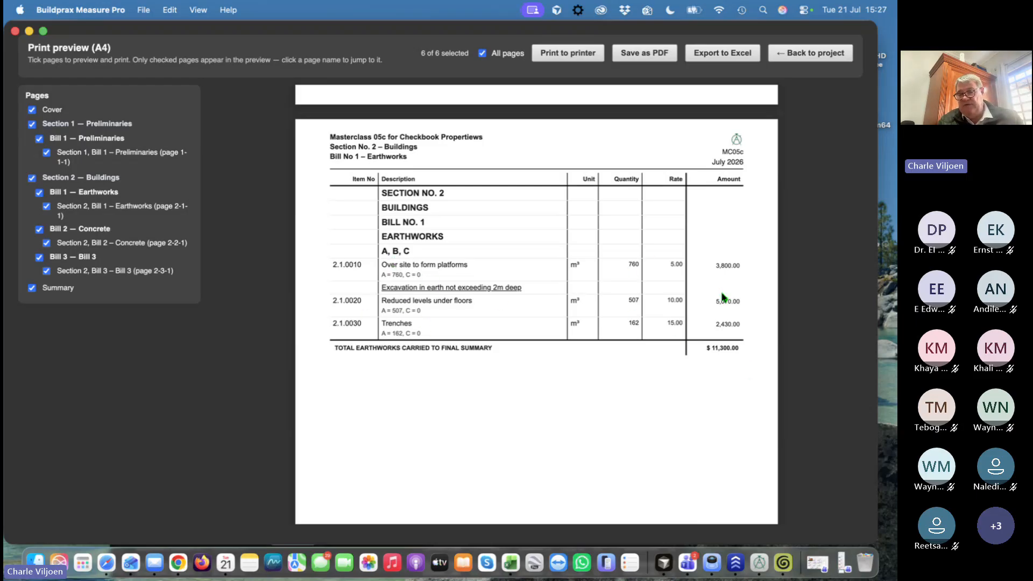
scroll(636, 407, "down", 10)
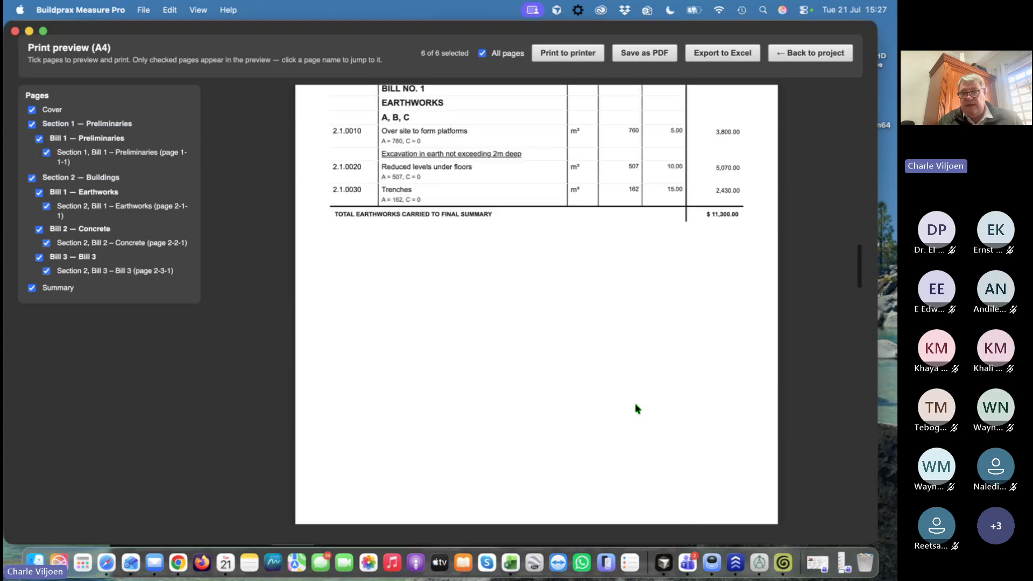
scroll(637, 407, "down", 15)
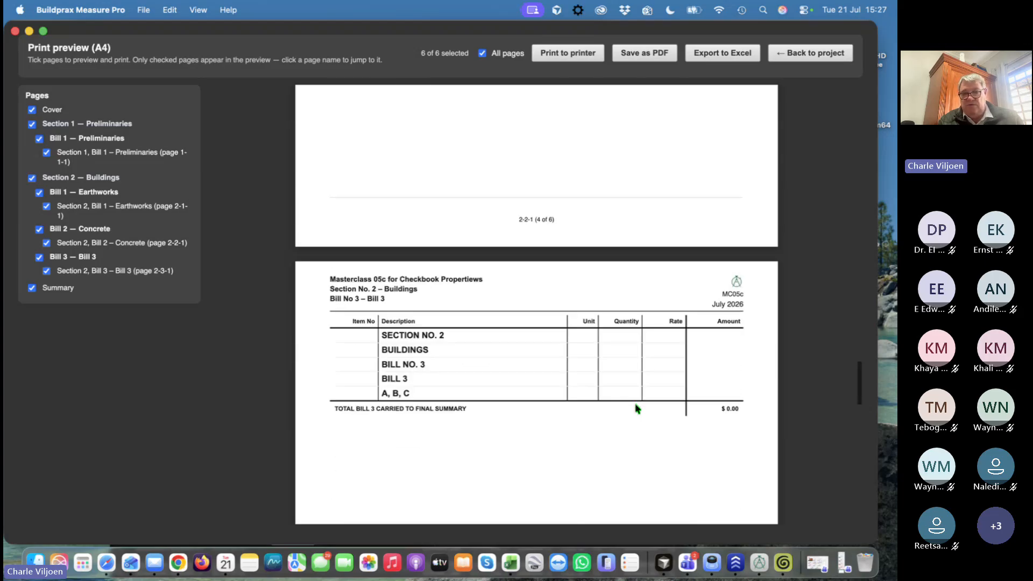
scroll(636, 409, "down", 12)
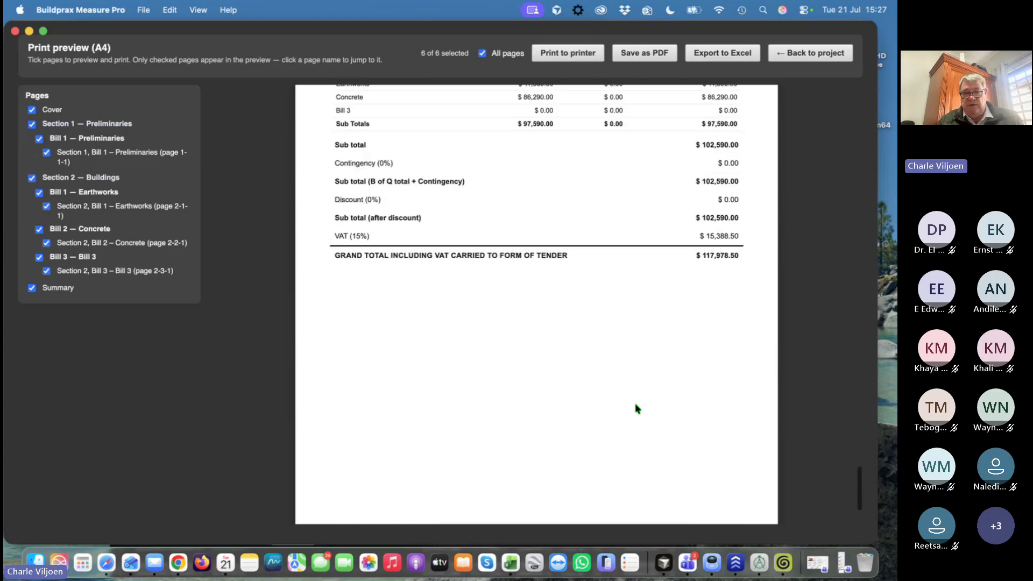
scroll(618, 371, "up", 1)
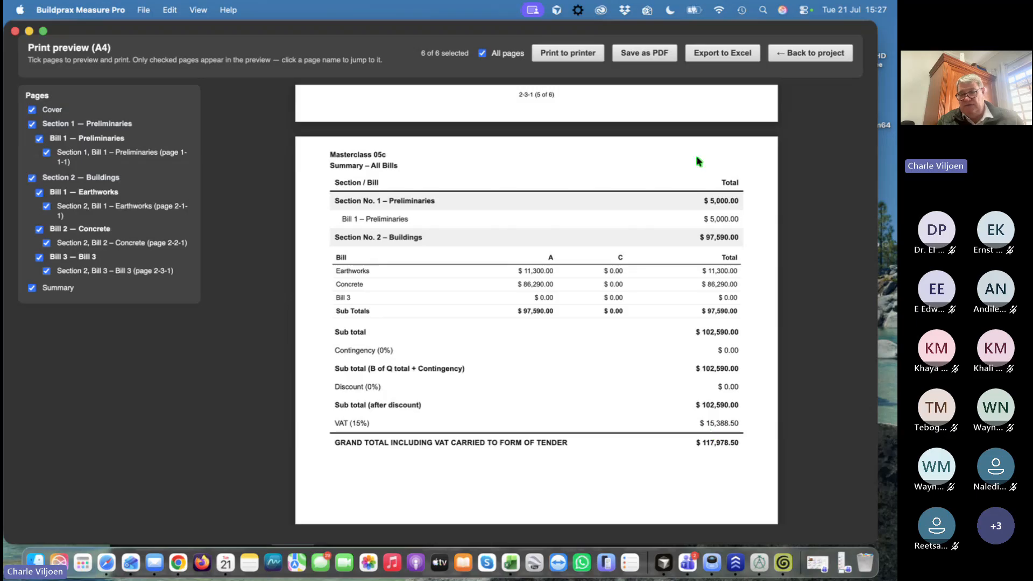
scroll(665, 278, "up", 1)
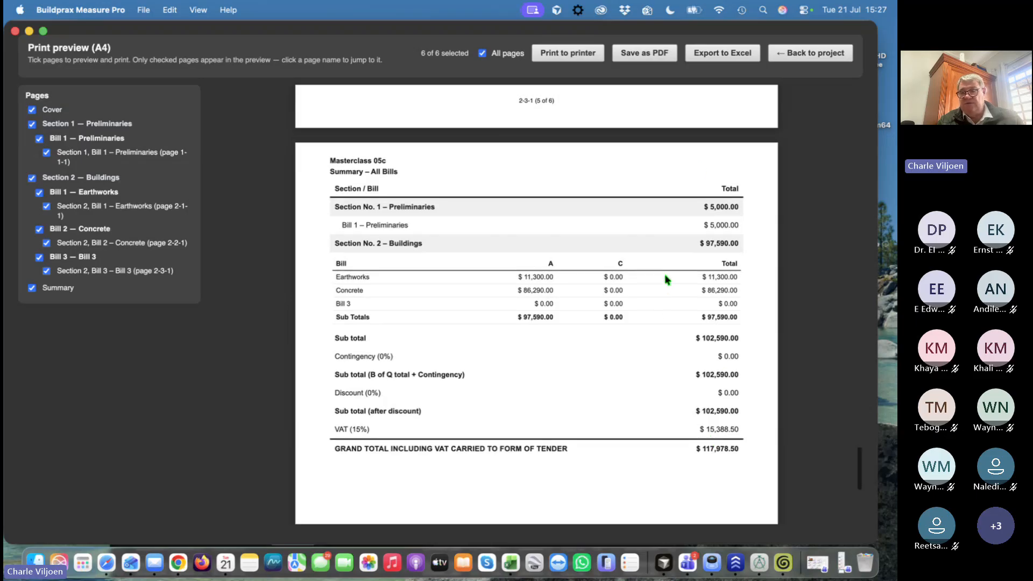
left_click(796, 52)
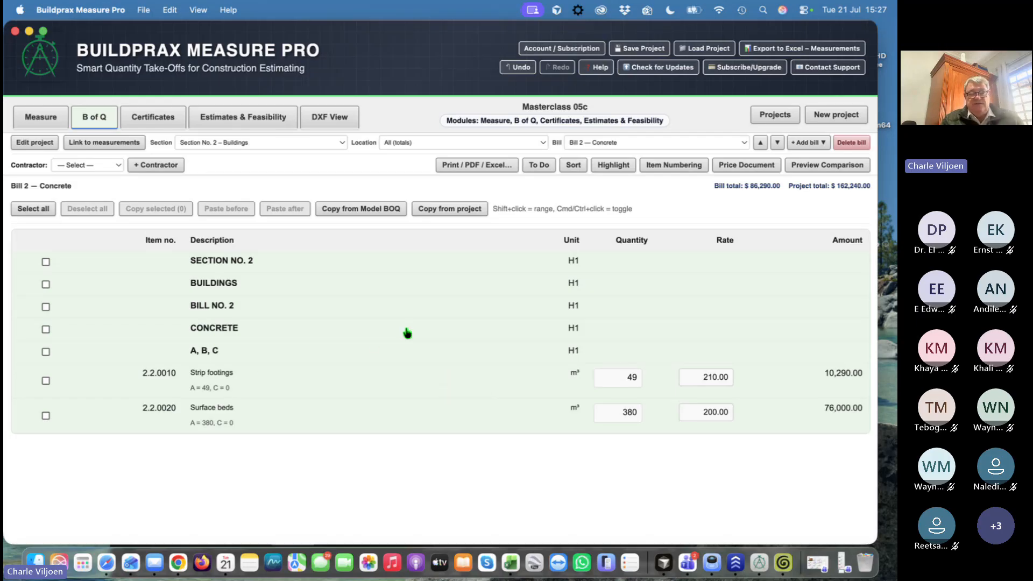
Start an Interim payment certificate for Estimate/Budget with valuation date 2026/07/21, all three logos and no advance payment
left_click(152, 121)
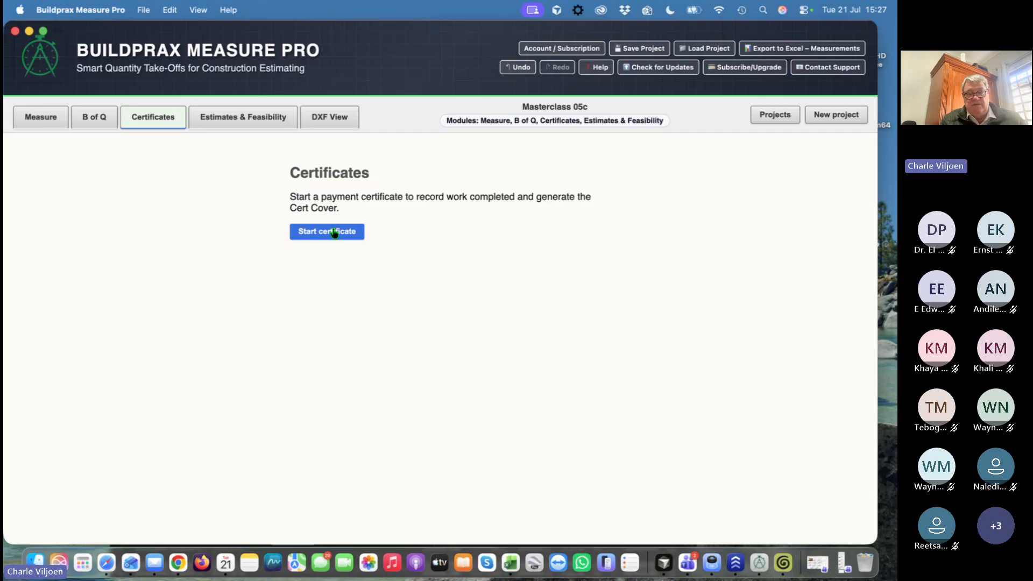
left_click(330, 233)
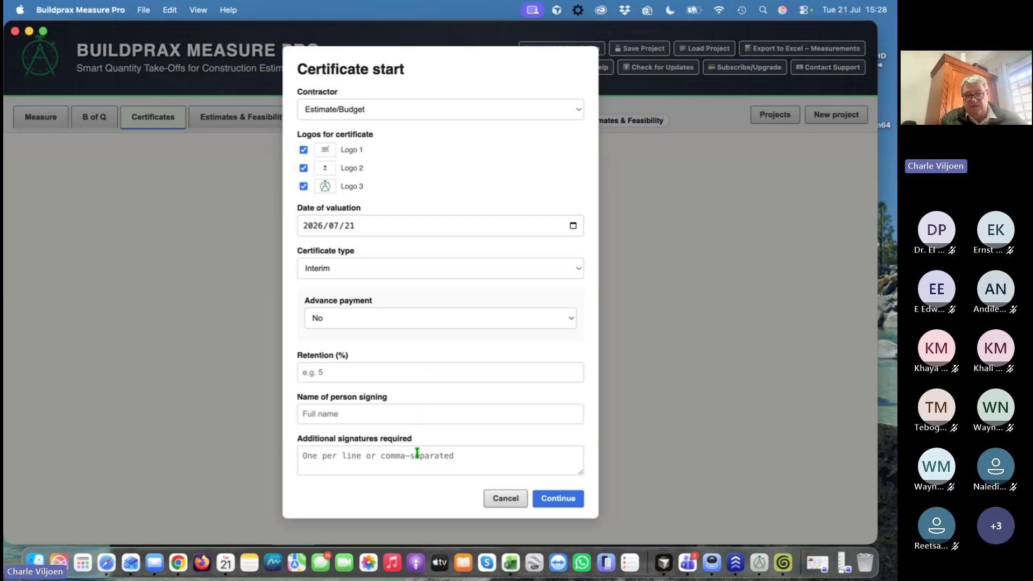
left_click(554, 497)
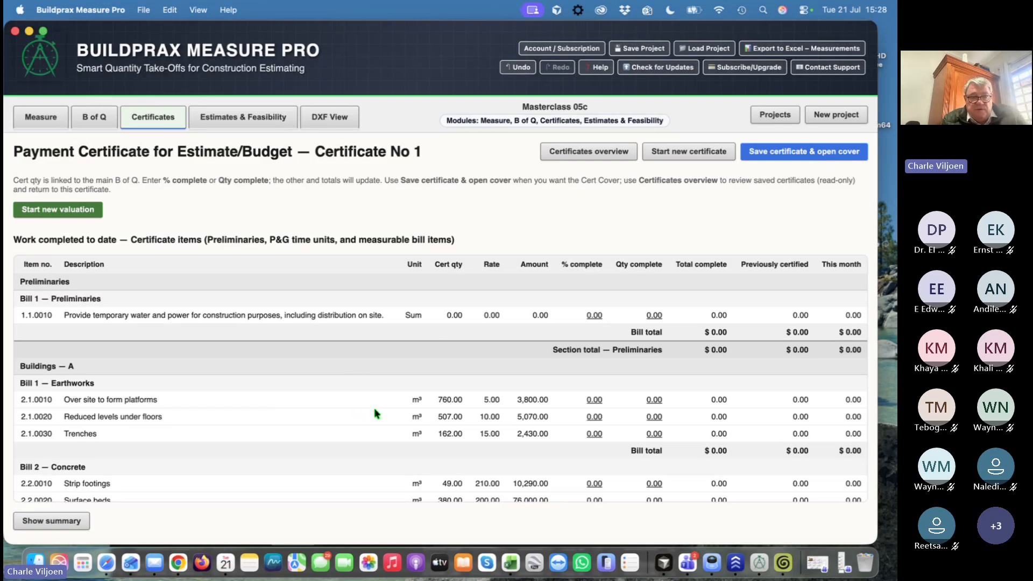
Examine the certificate items listed for Preliminaries and for Buildings A, B and C in Certificate No 1
scroll(374, 410, "down", 2)
scroll(375, 412, "up", 2)
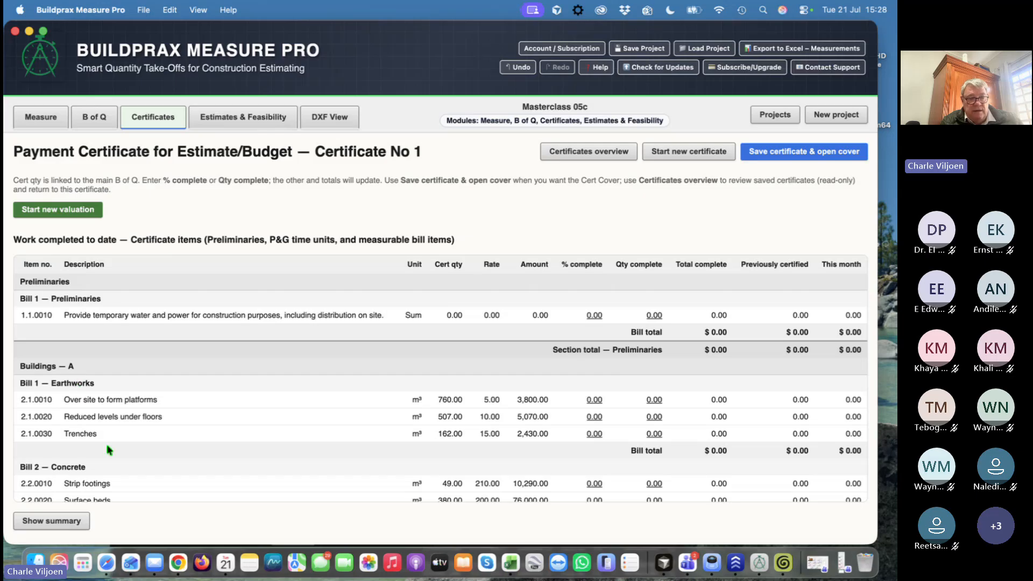
scroll(191, 462, "down", 5)
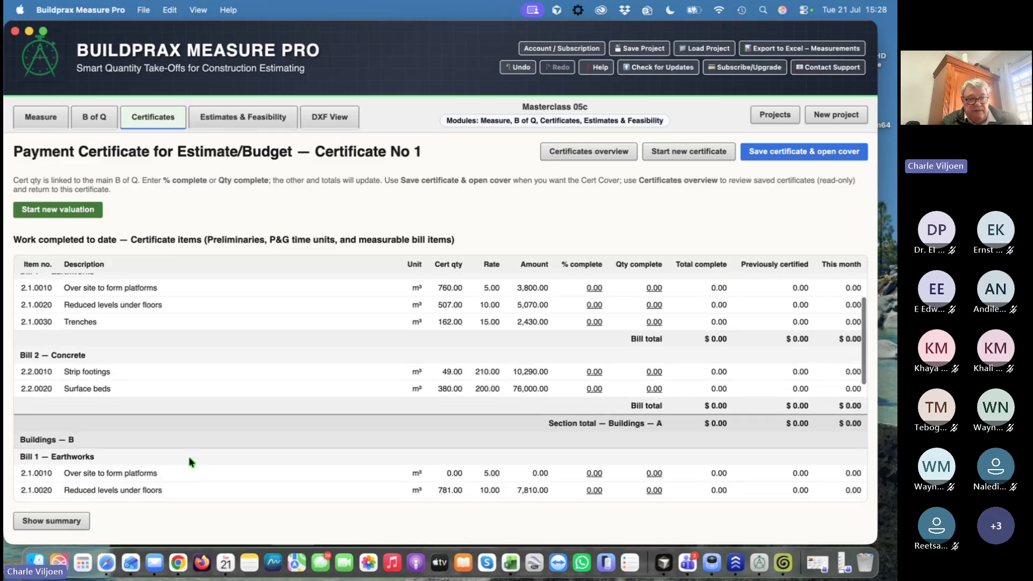
scroll(165, 392, "down", 2)
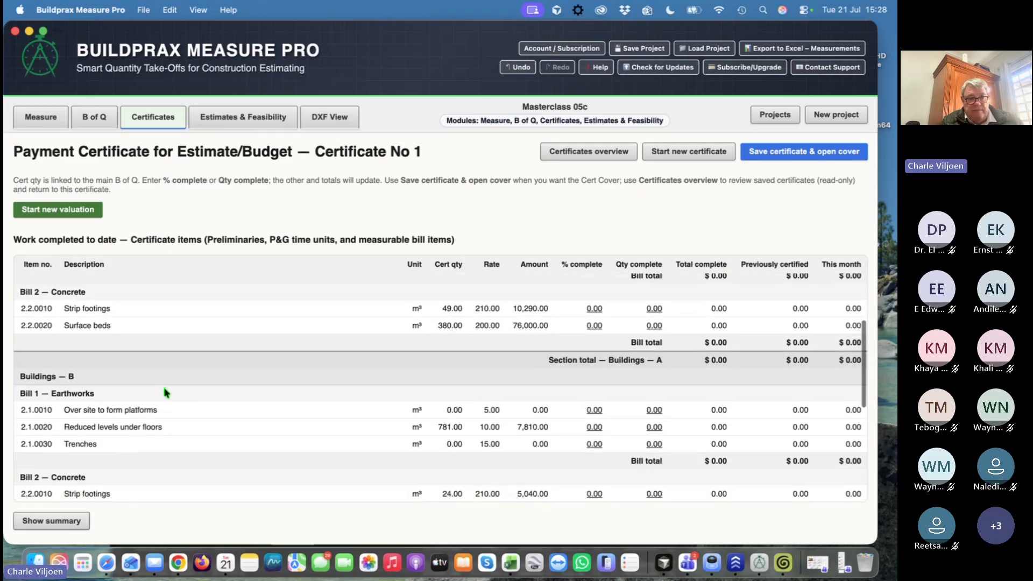
scroll(250, 389, "down", 1)
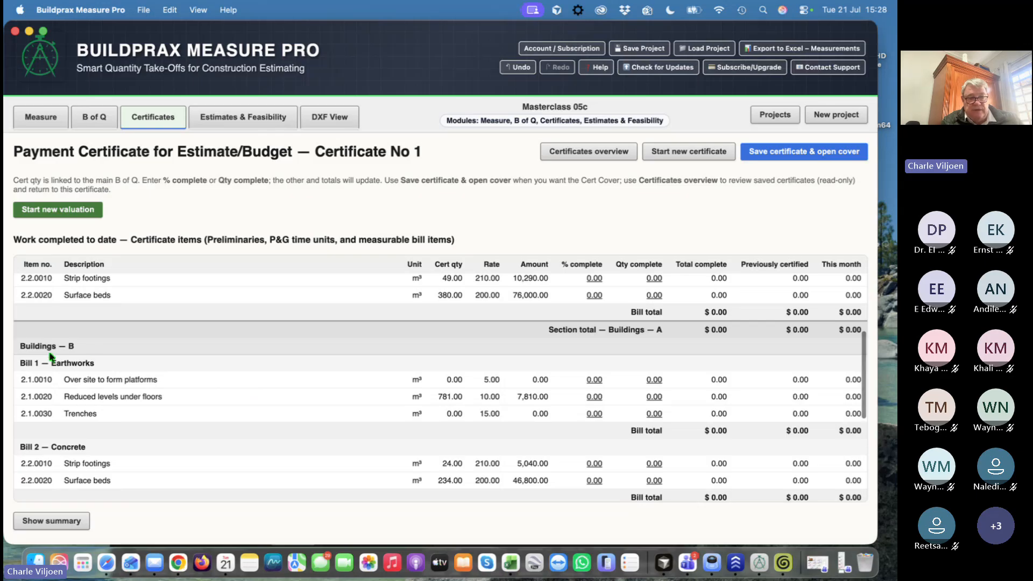
scroll(220, 444, "down", 6)
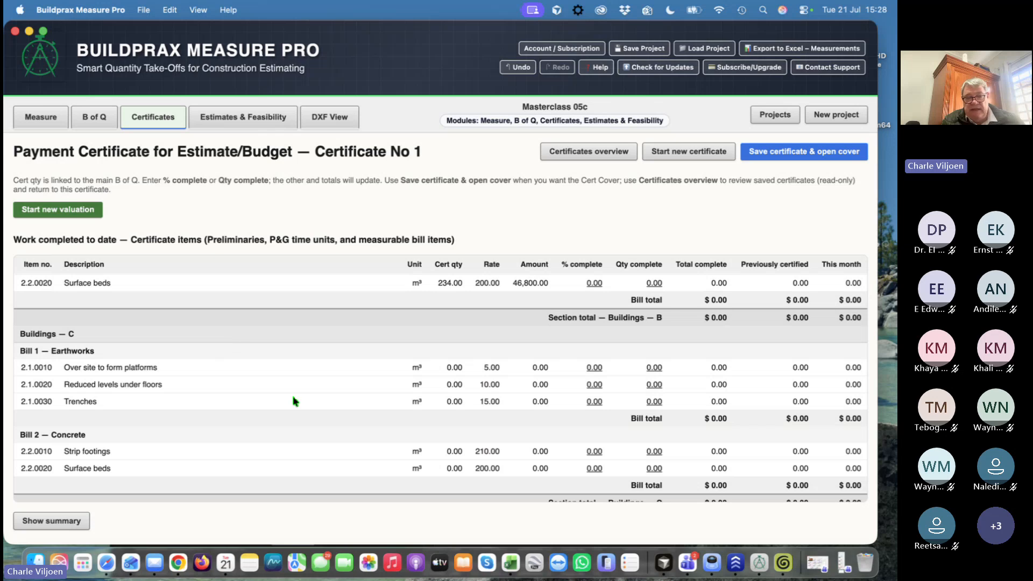
scroll(311, 369, "up", 1)
scroll(311, 368, "up", 15)
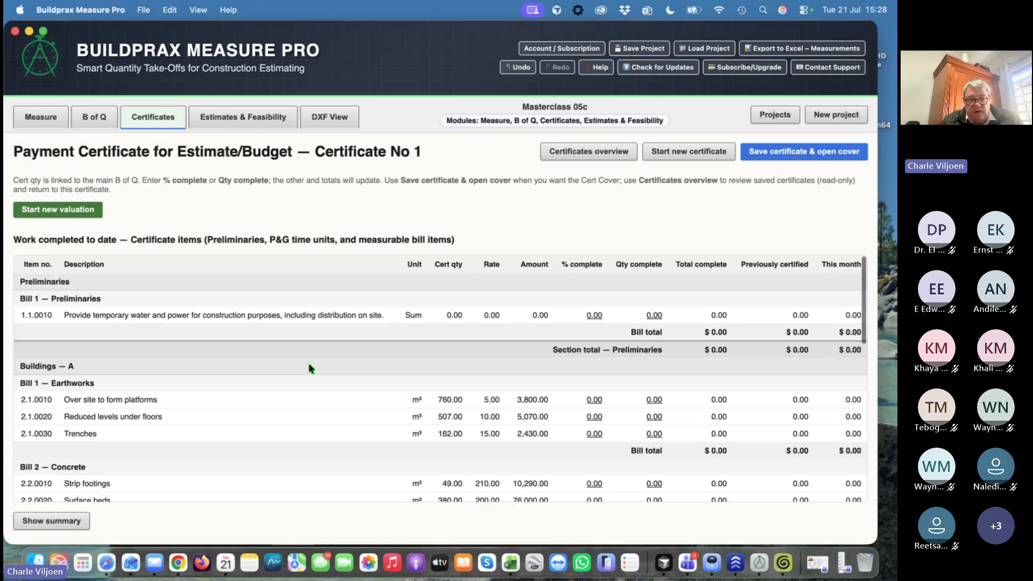
scroll(330, 398, "down", 2)
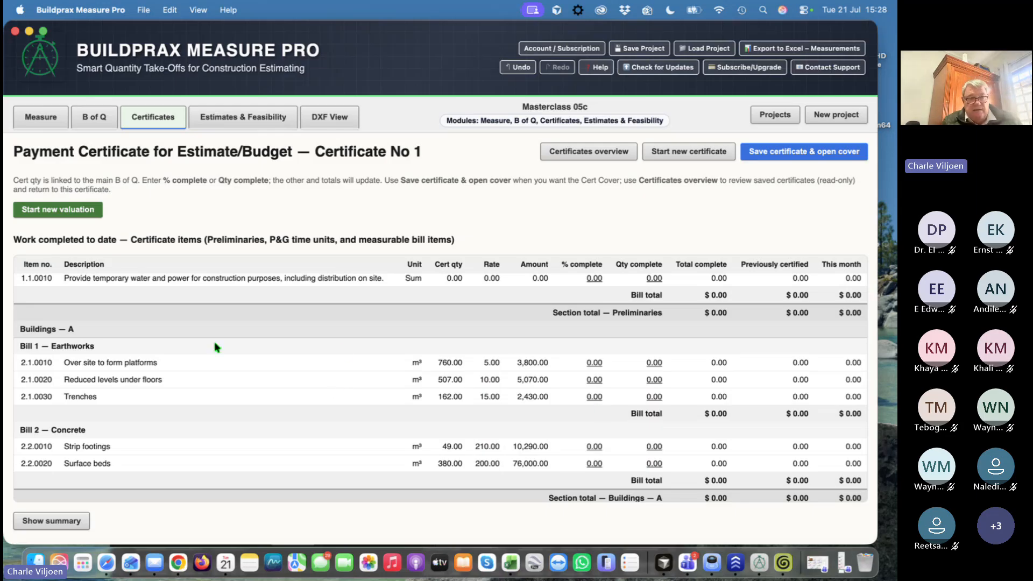
Start the valuation with 10% complete for temporary water and power and 30% for over site to form platforms in Buildings A
left_click(62, 213)
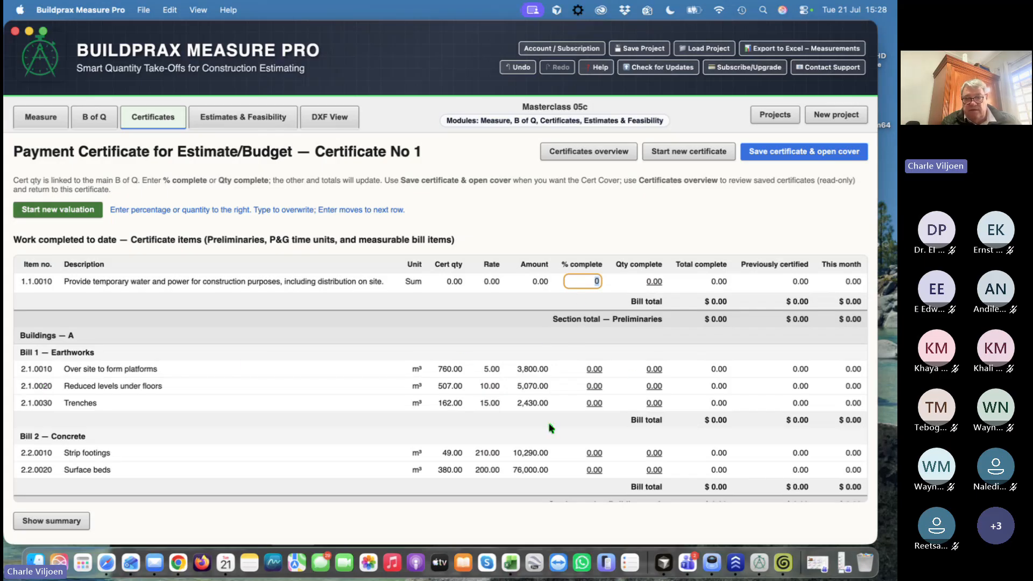
type("10")
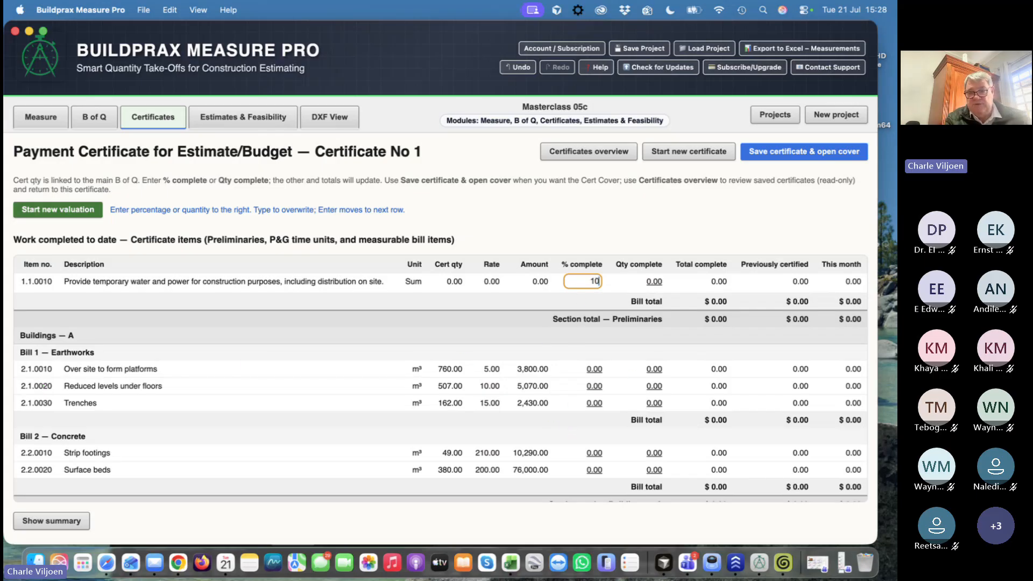
key("Return")
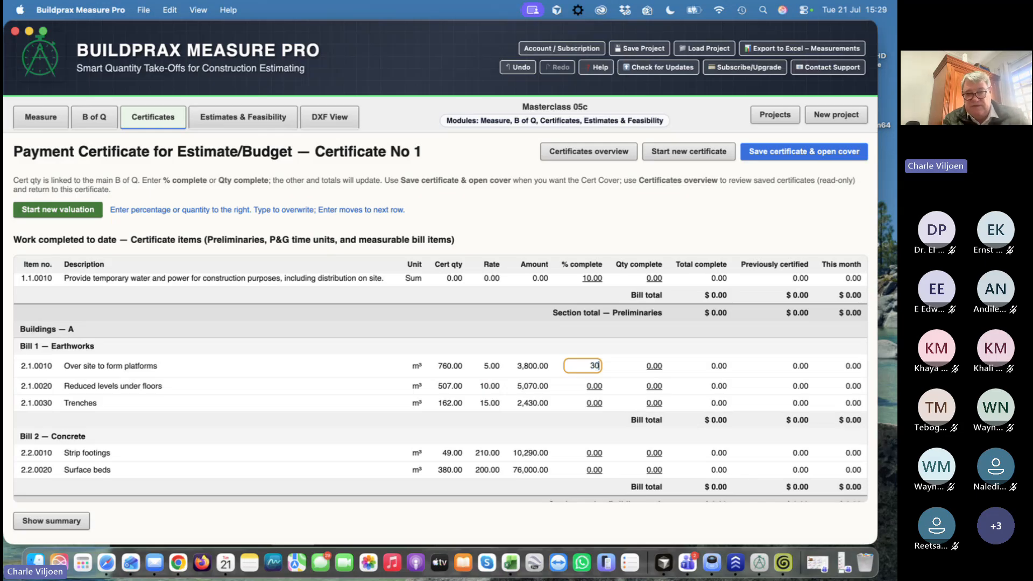
key("Return")
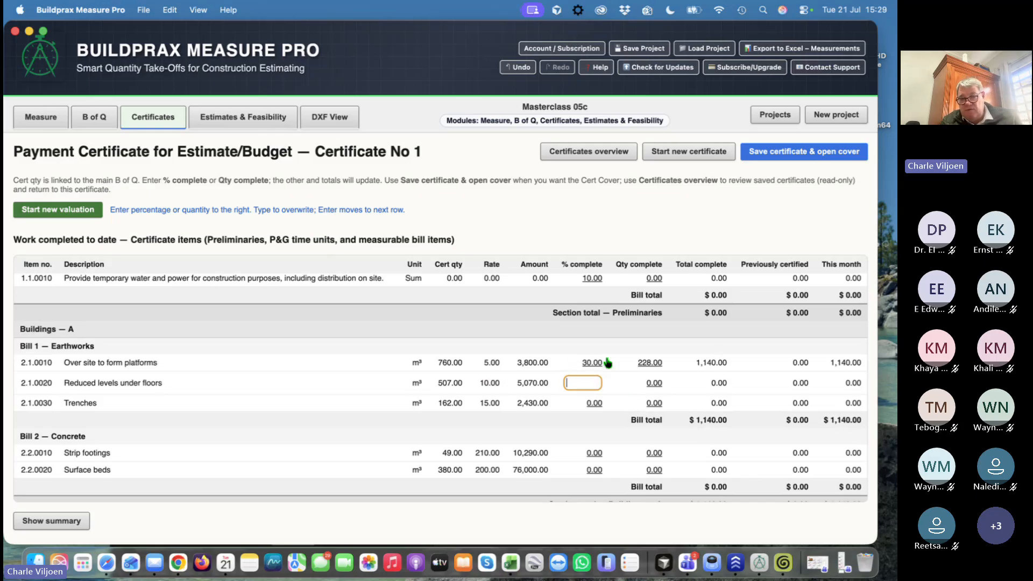
Set the quantity complete for reduced levels under floors in Buildings A to 100 m³ and look over the remaining certificate items
left_click(653, 386)
left_click(654, 381)
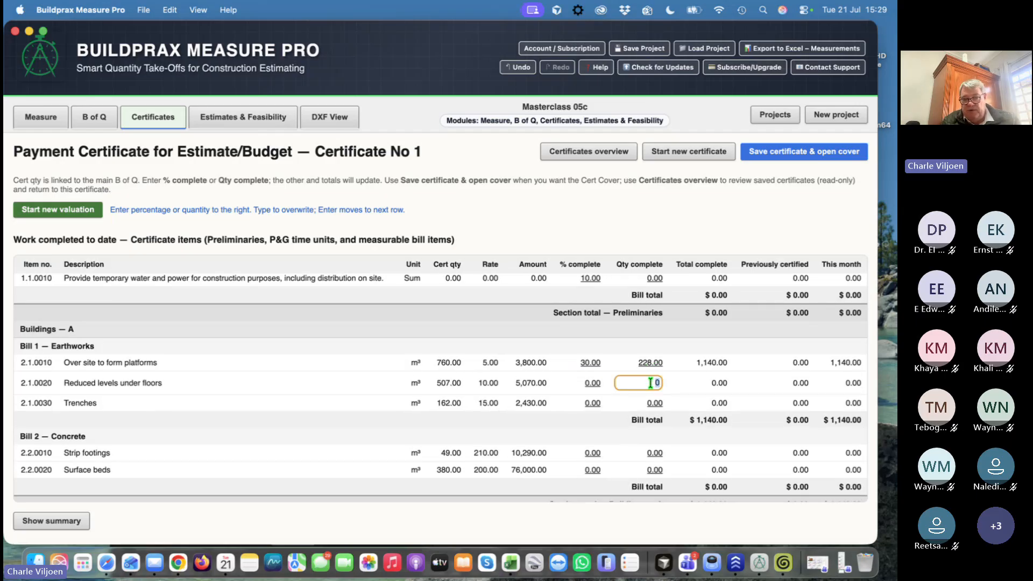
type("100")
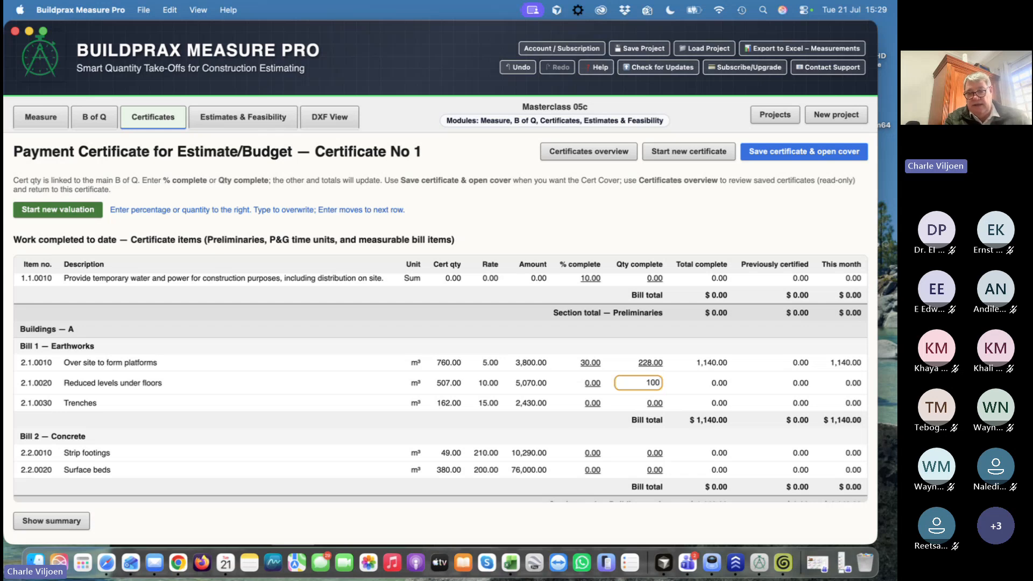
key("Return")
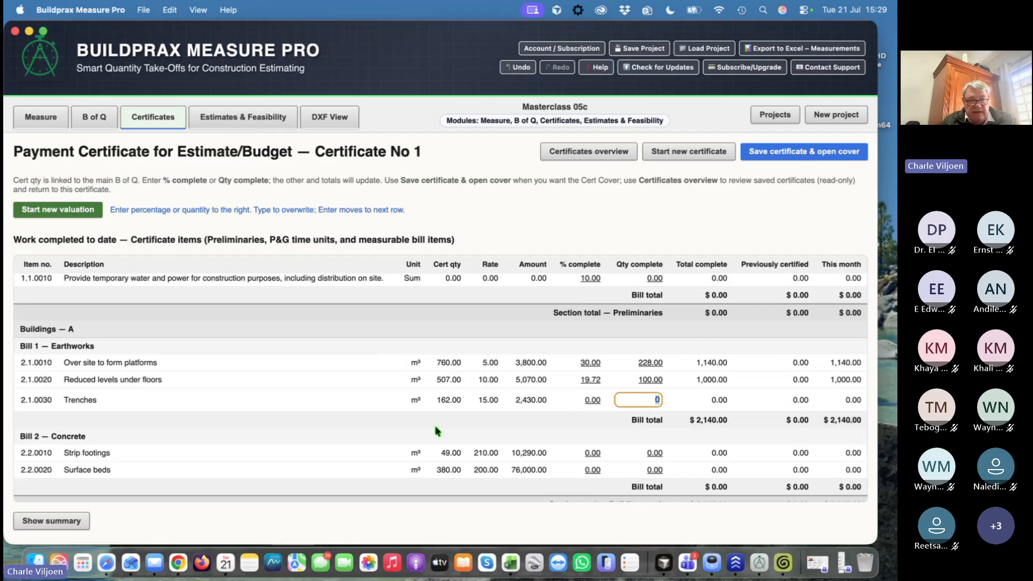
scroll(436, 429, "down", 10)
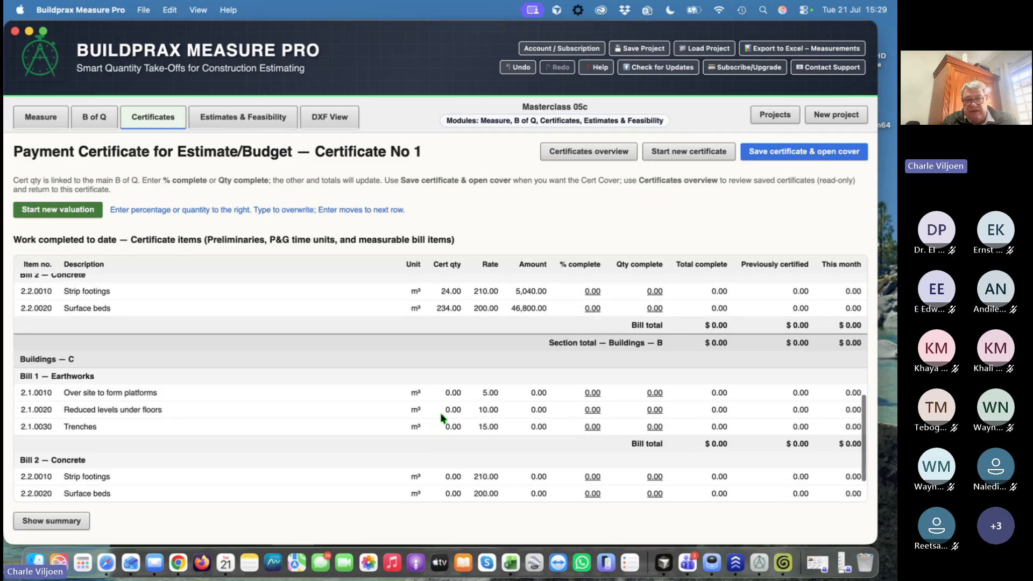
scroll(438, 425, "up", 12)
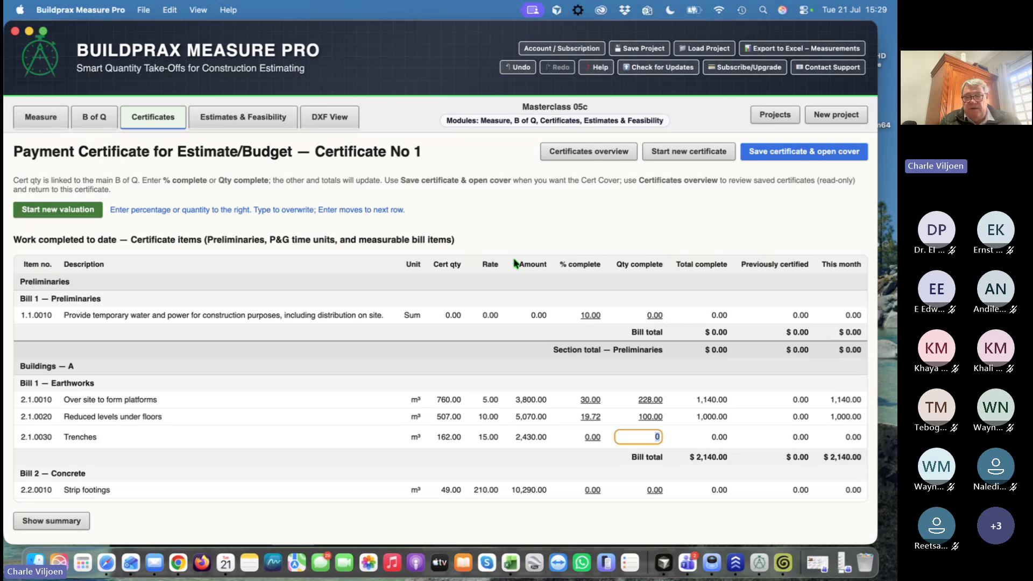
Start a new feasibility and review its setup options for professional fees, VAT, dates, escalation, contingencies and exclusions
left_click(95, 120)
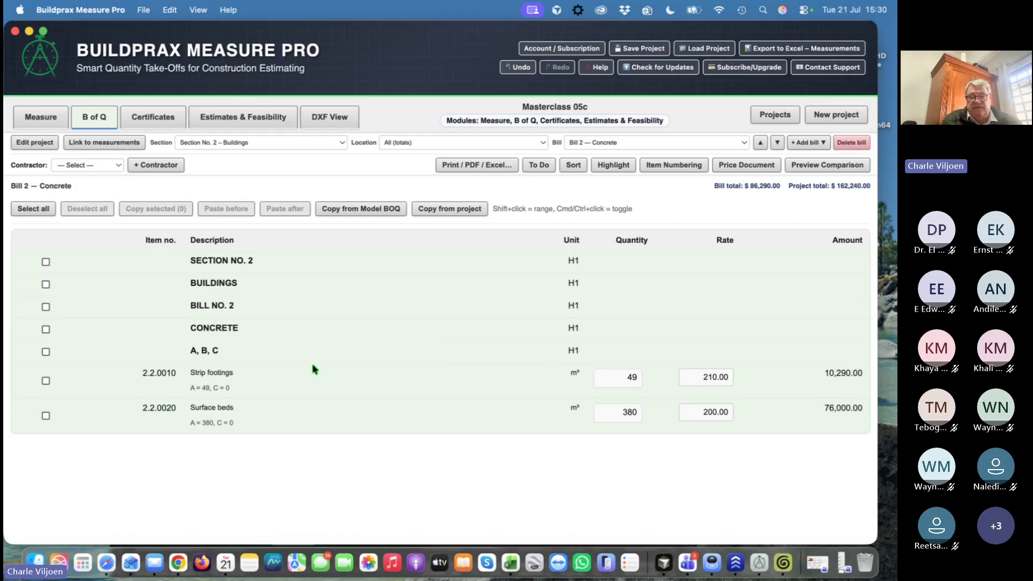
left_click(251, 123)
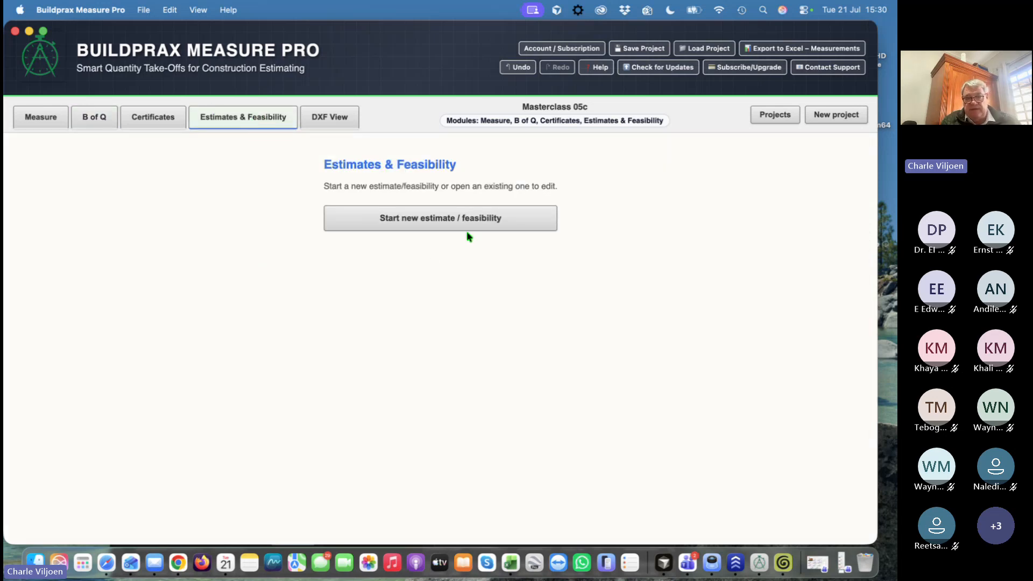
left_click(434, 224)
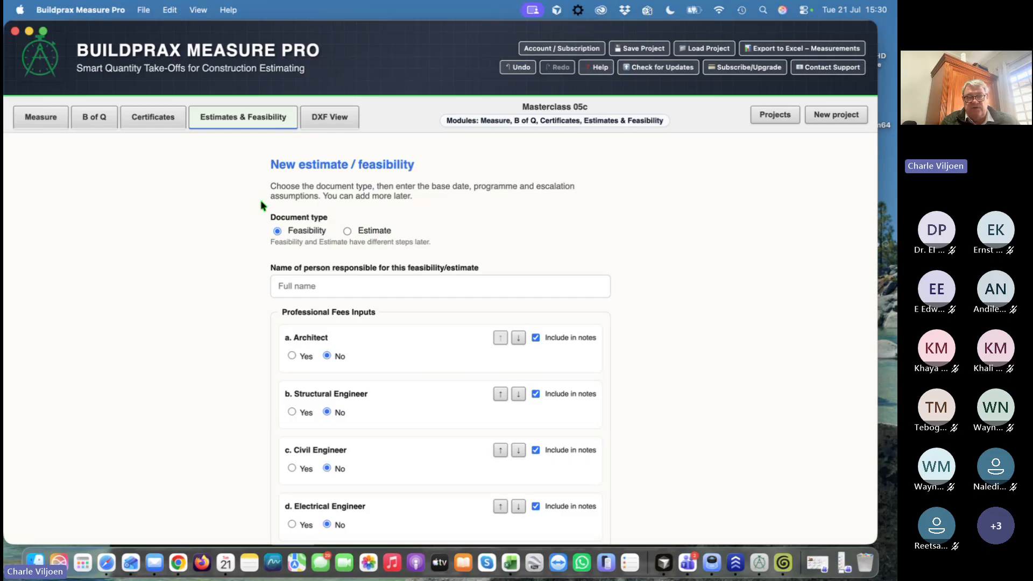
scroll(405, 422, "down", 10)
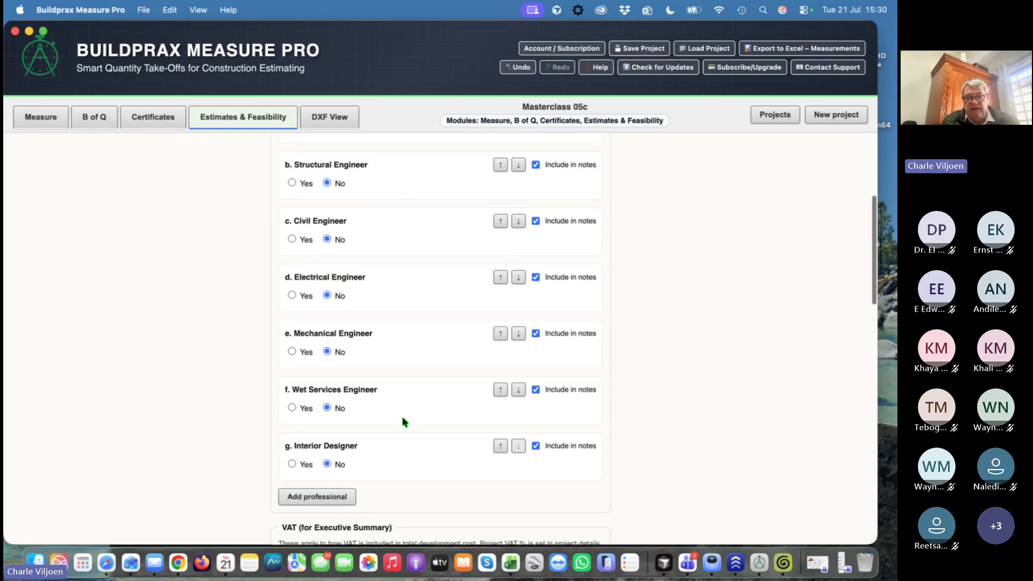
scroll(418, 432, "down", 5)
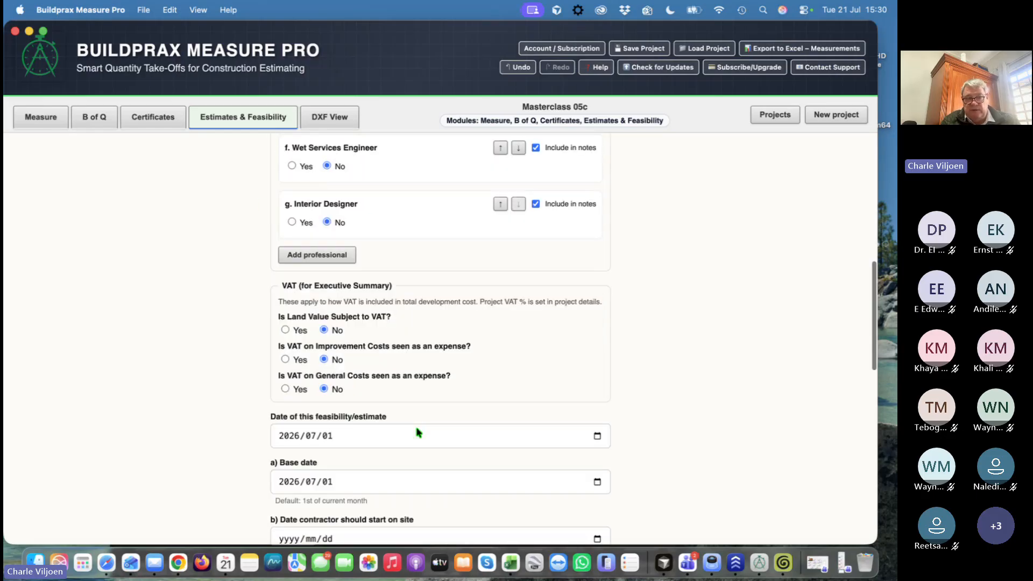
scroll(463, 425, "down", 4)
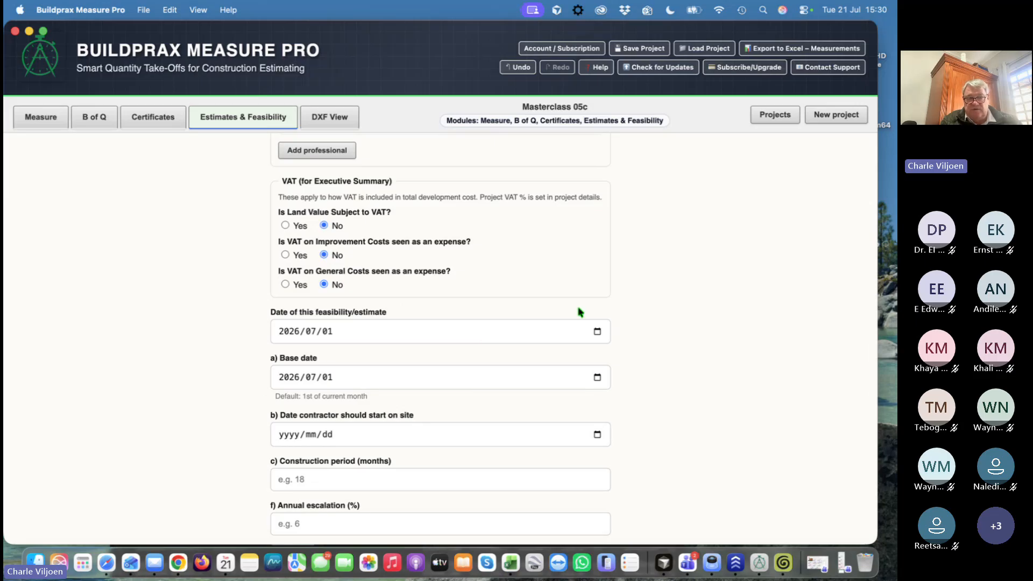
scroll(508, 363, "down", 5)
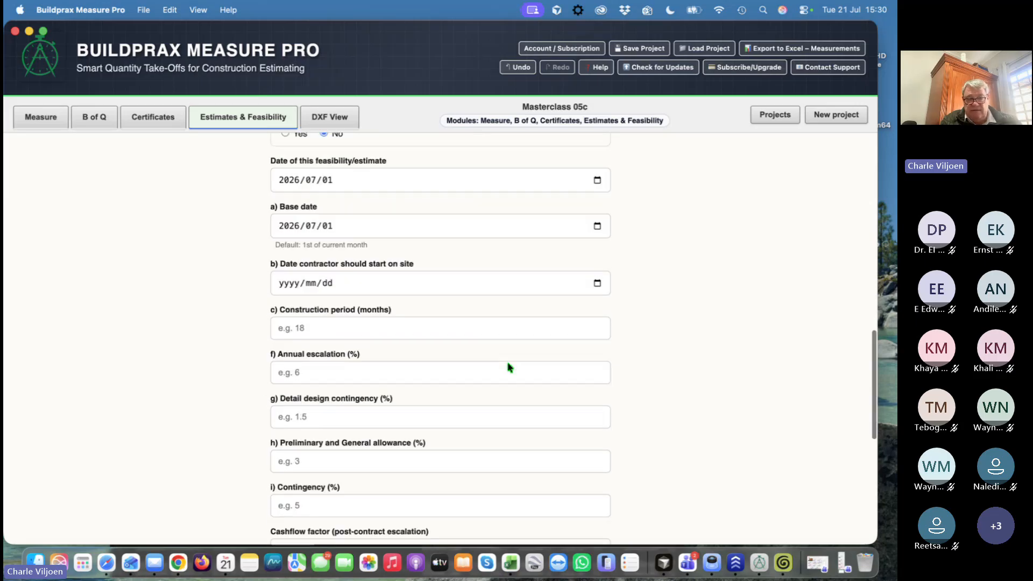
scroll(508, 364, "down", 3)
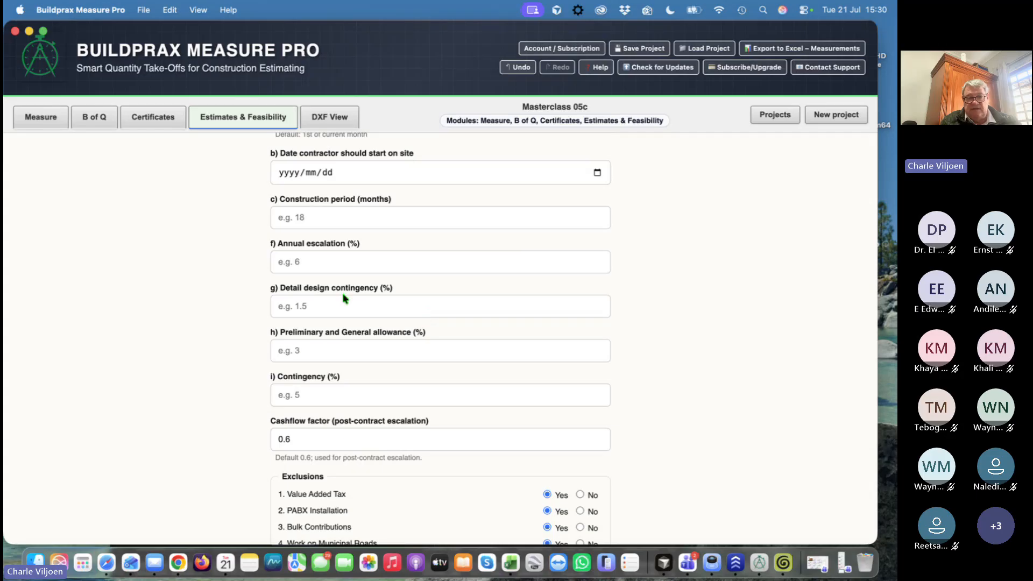
scroll(493, 382, "down", 7)
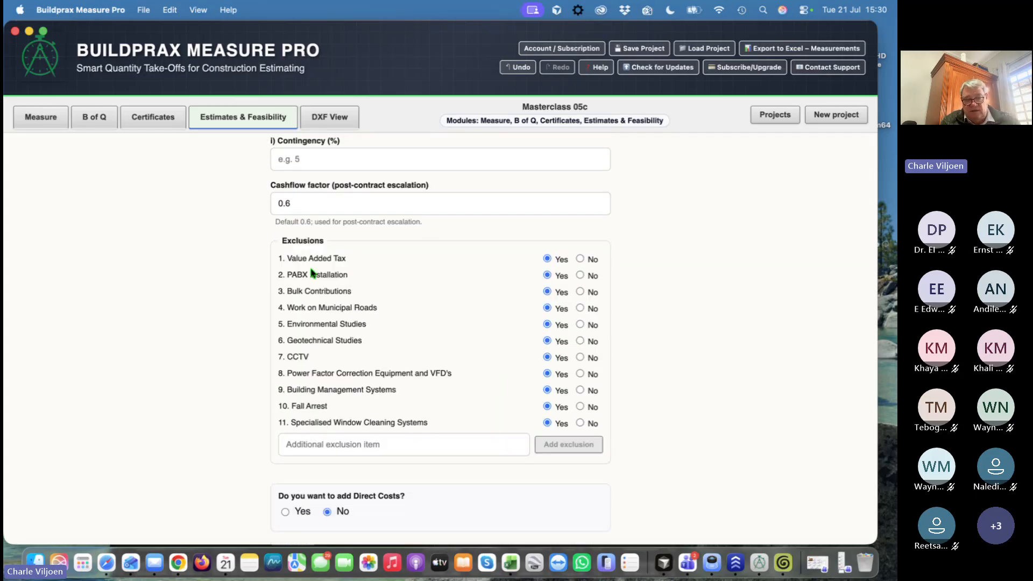
scroll(454, 442, "down", 2)
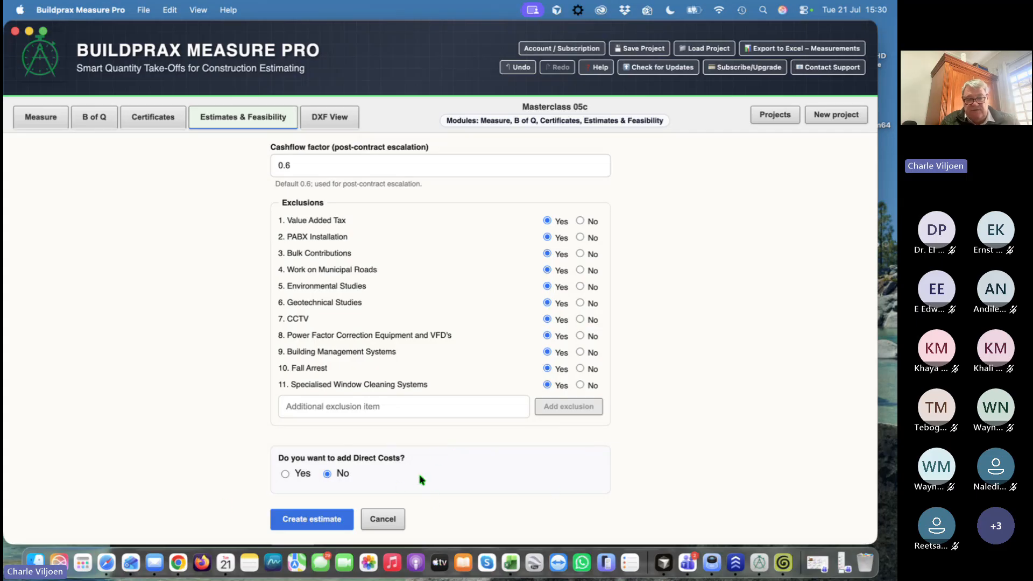
Enable direct costs for the feasibility and browse the items offered for the Hospitals and Healthcare development type
left_click(285, 474)
scroll(516, 471, "down", 4)
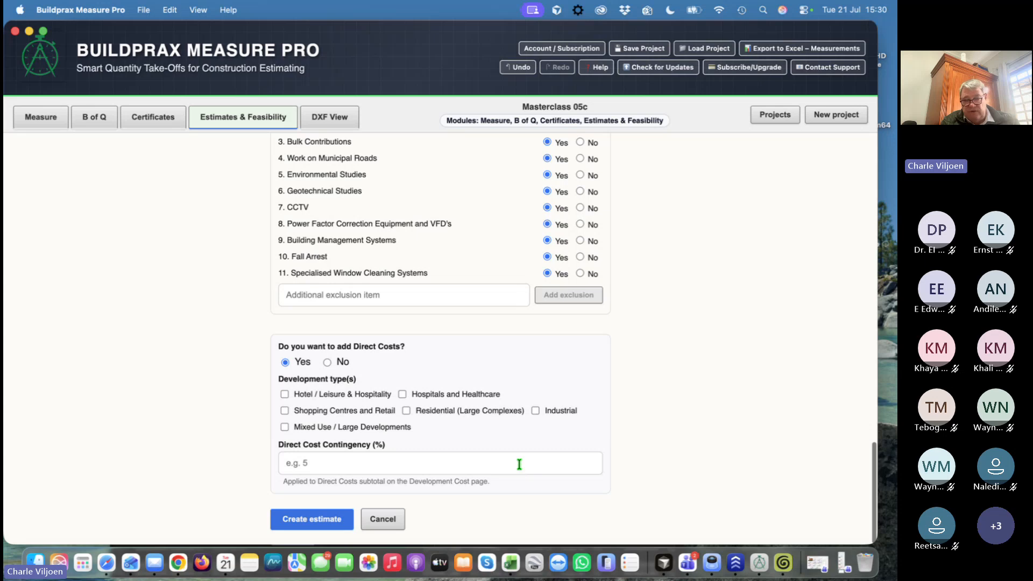
left_click(403, 394)
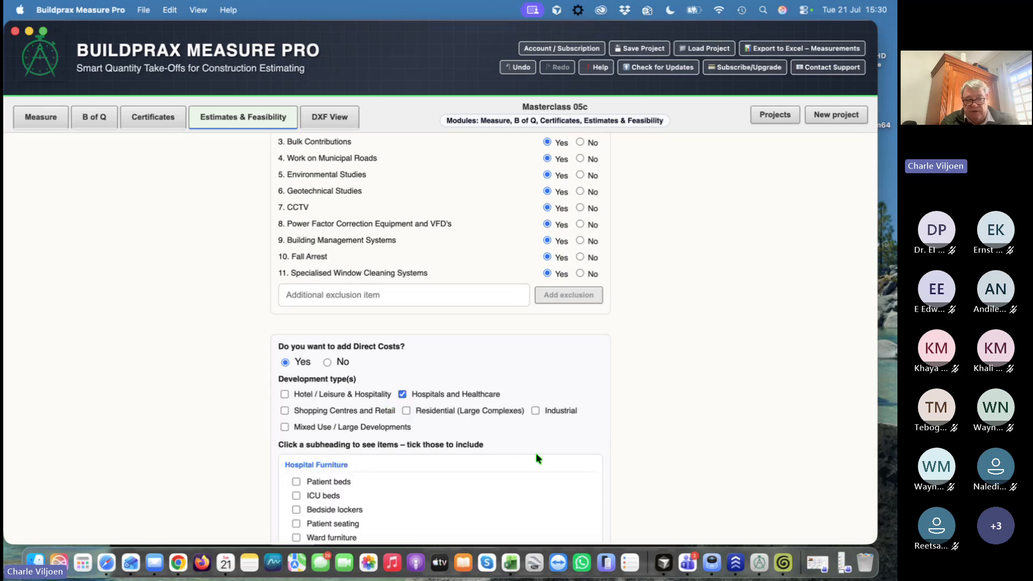
scroll(541, 473, "down", 6)
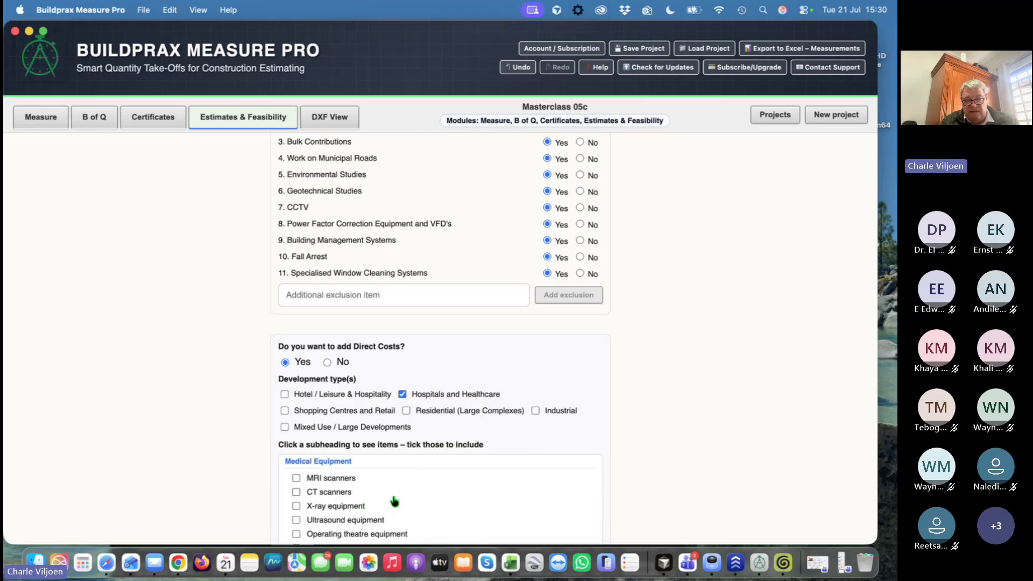
scroll(393, 500, "down", 4)
scroll(394, 500, "down", 8)
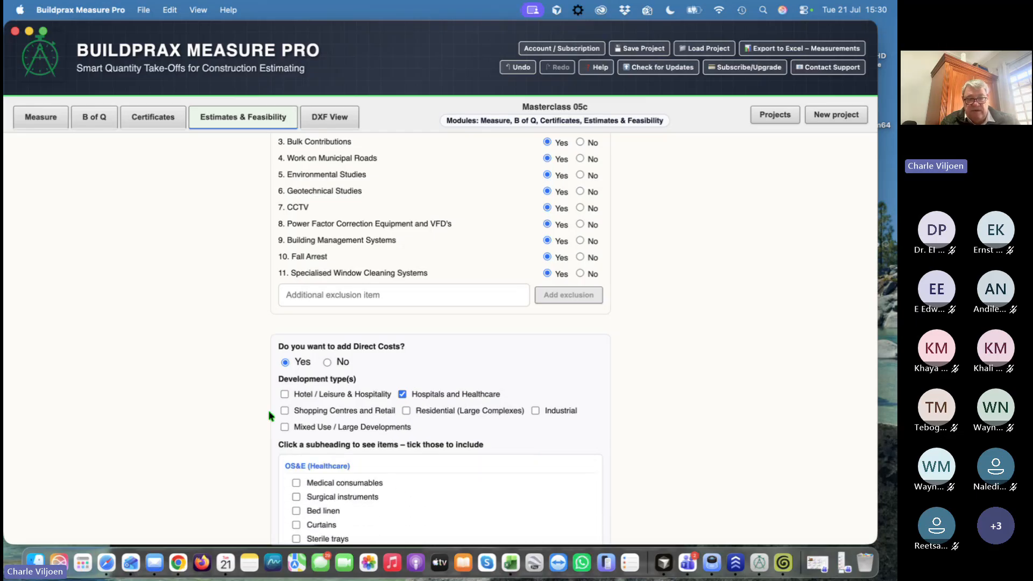
Replace Hospitals and Healthcare with Shopping Centres and Retail as the development type, and create the feasibility
left_click(402, 394)
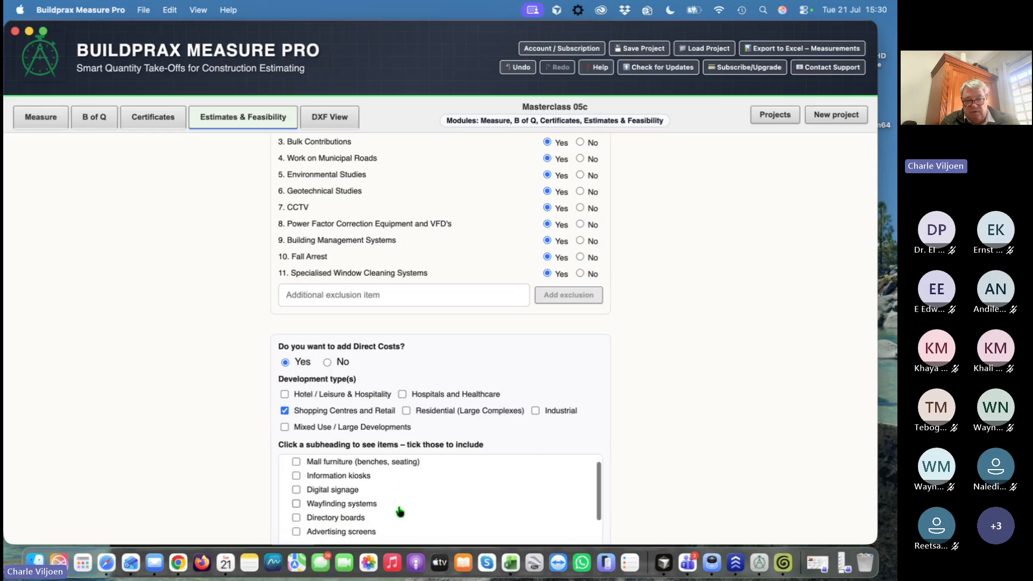
scroll(399, 503, "down", 2)
scroll(398, 496, "down", 5)
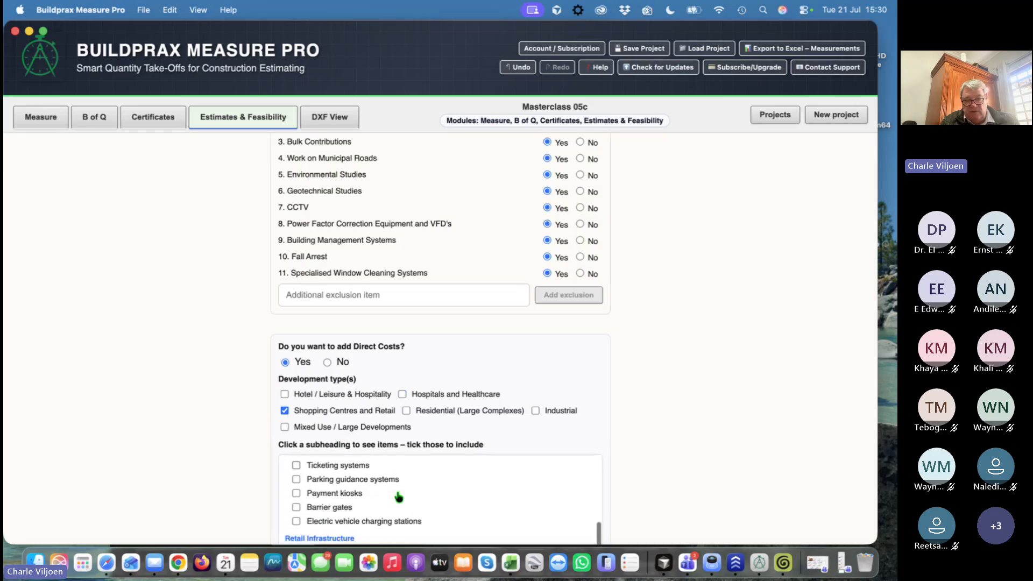
scroll(155, 370, "up", 20)
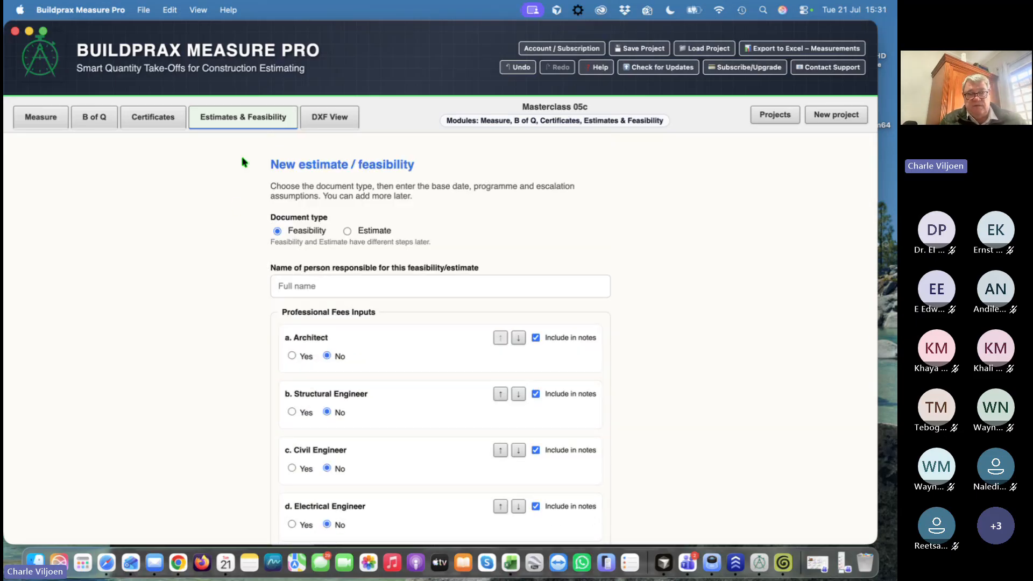
scroll(407, 379, "down", 20)
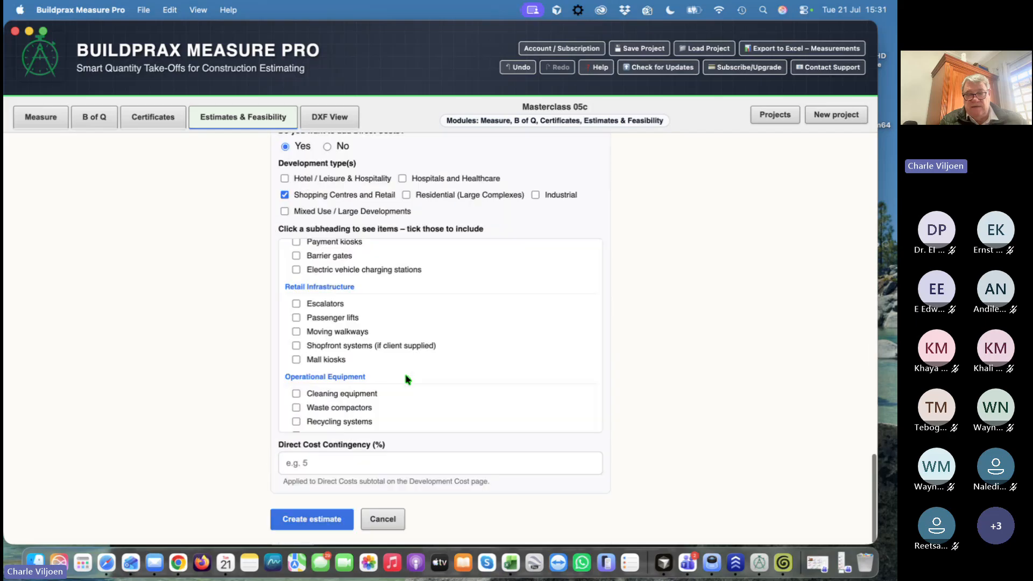
left_click(311, 525)
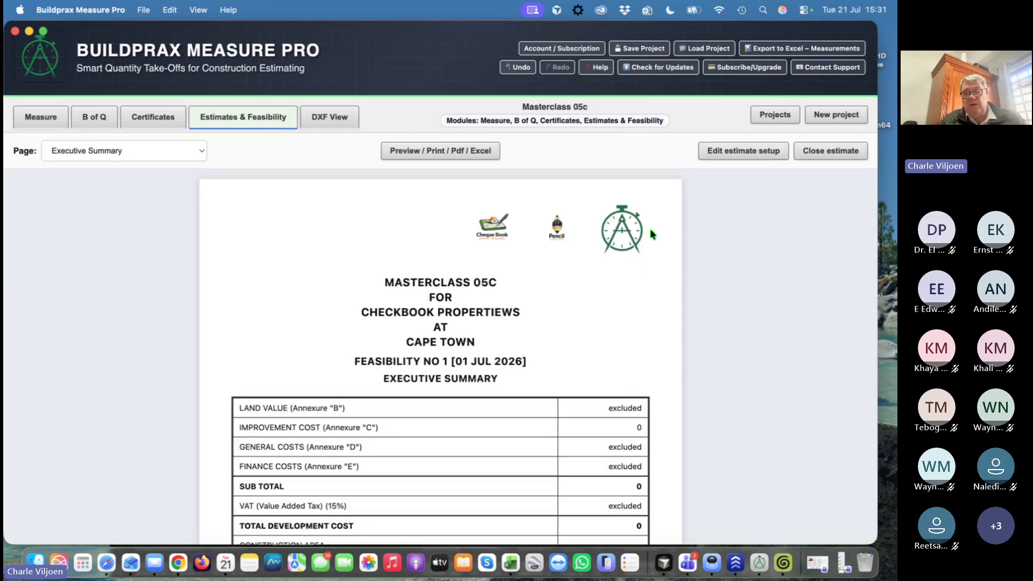
Look over the feasibility's Executive Summary, from the land value row down to the percentage profit on investment
scroll(450, 443, "down", 5)
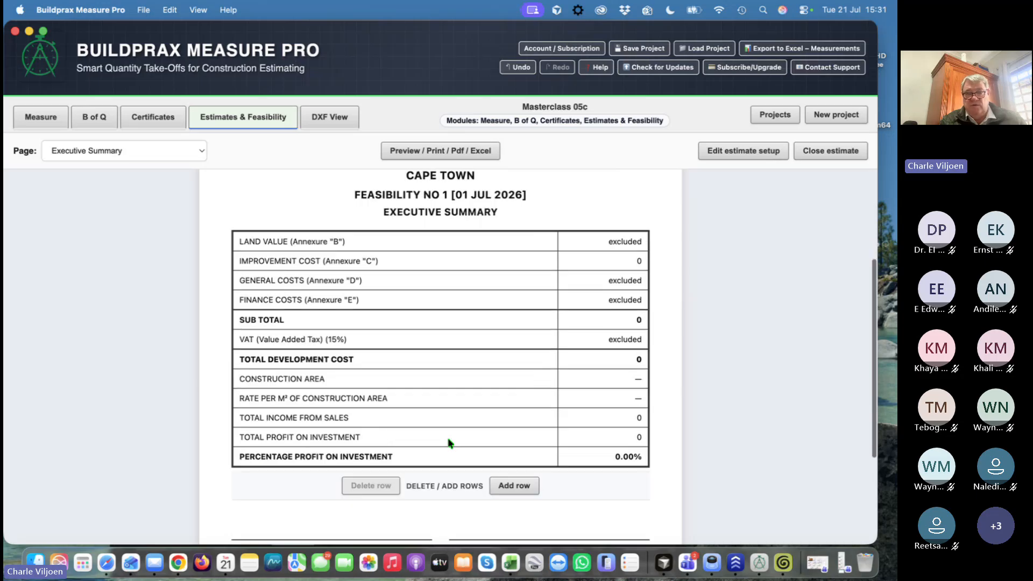
scroll(482, 370, "up", 5)
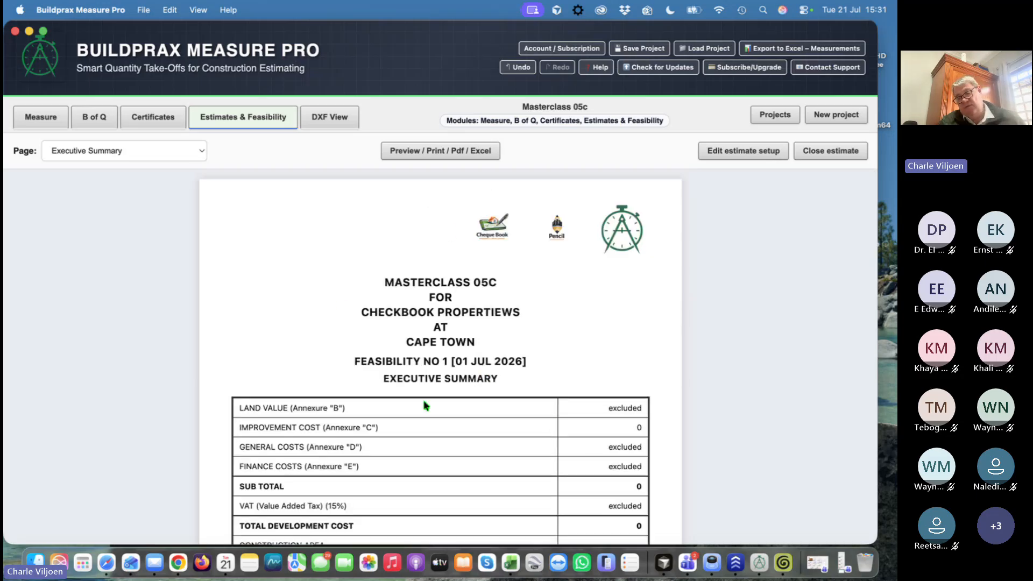
scroll(442, 437, "down", 5)
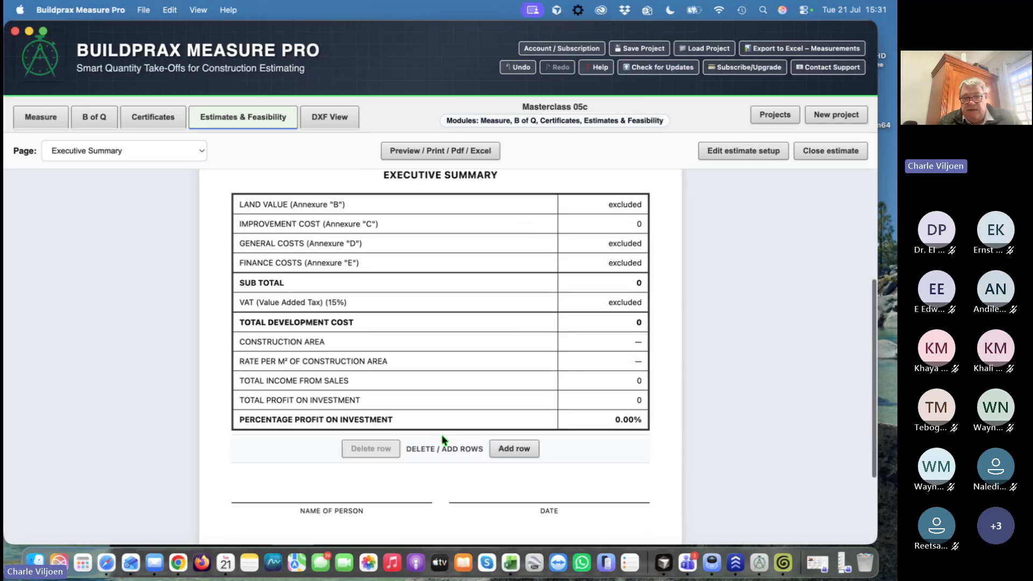
scroll(443, 440, "down", 1)
scroll(442, 440, "up", 6)
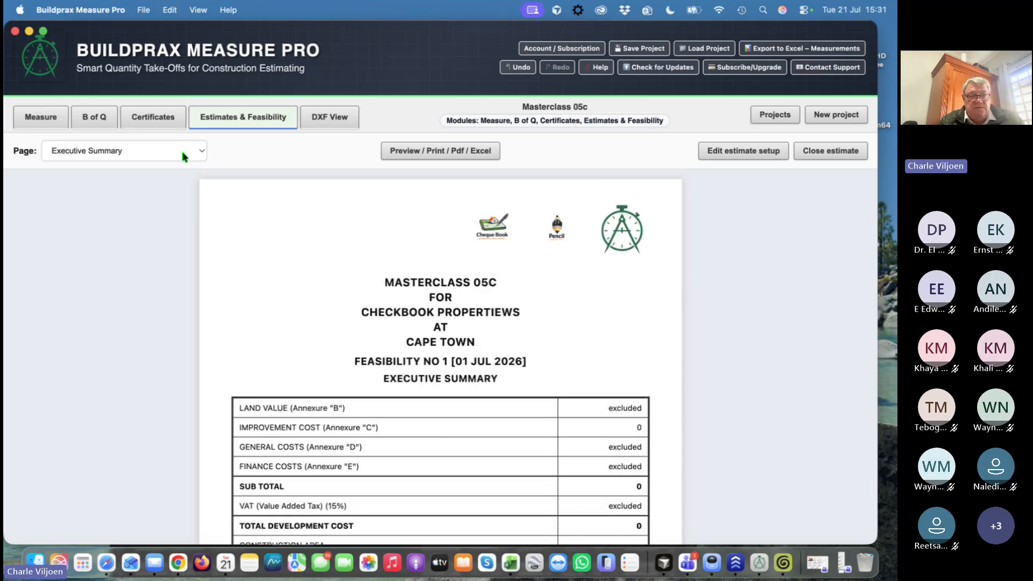
Go to the Annexure "C" – Improvement Cost page and remove Preliminaries from the construction area table
left_click(200, 152)
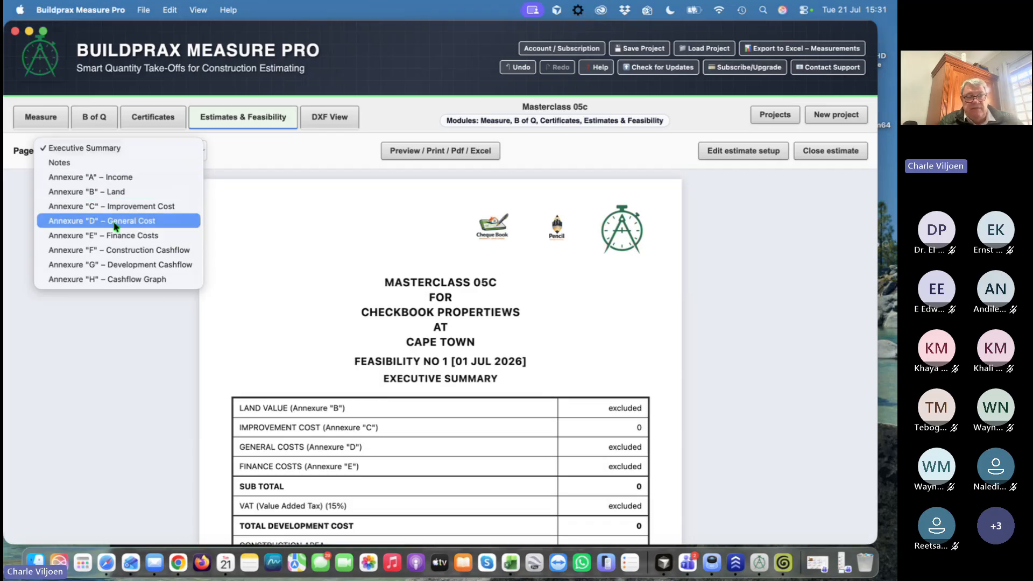
left_click(163, 207)
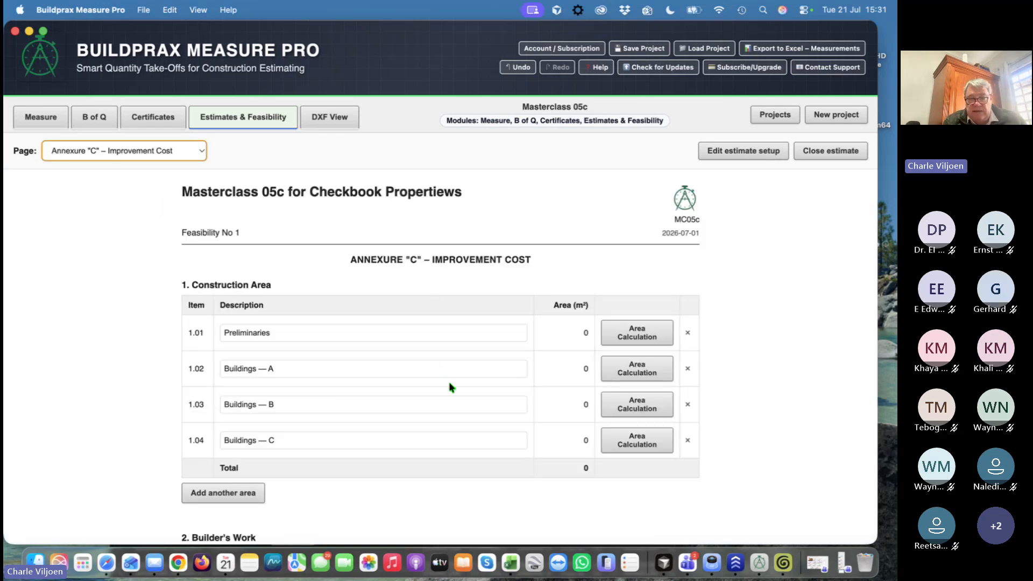
scroll(451, 387, "down", 3)
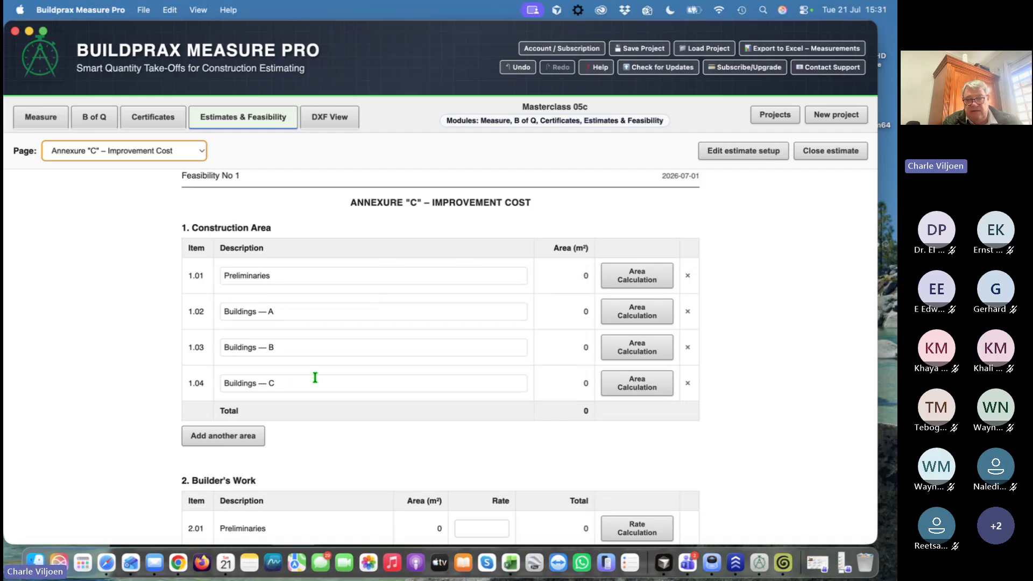
scroll(342, 377, "down", 1)
scroll(345, 380, "up", 1)
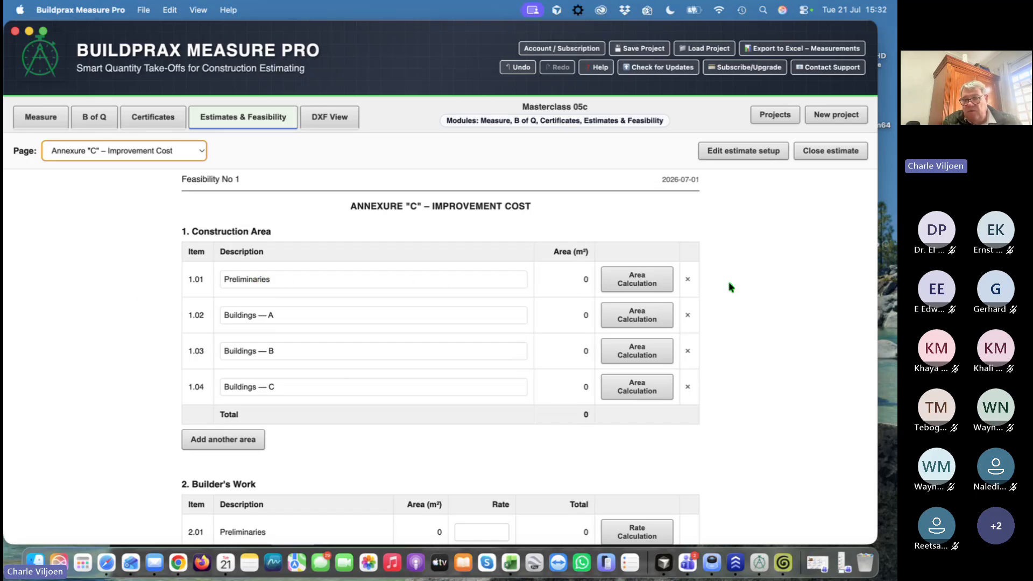
left_click(687, 281)
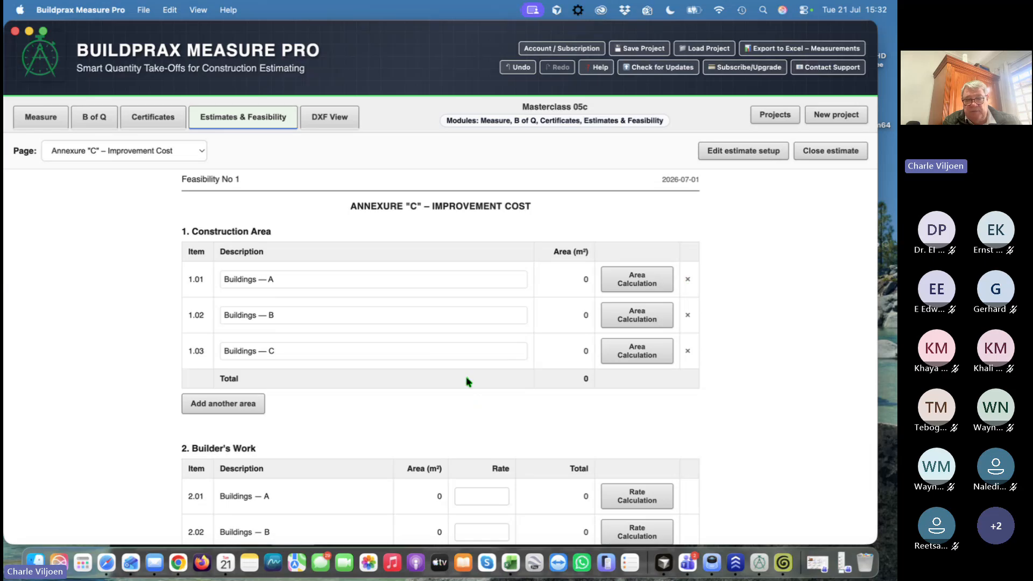
Look through the Annexure "C" sections on builder's work, external works, preliminary and general items, escalation and contingency
scroll(462, 395, "down", 8)
scroll(461, 396, "down", 15)
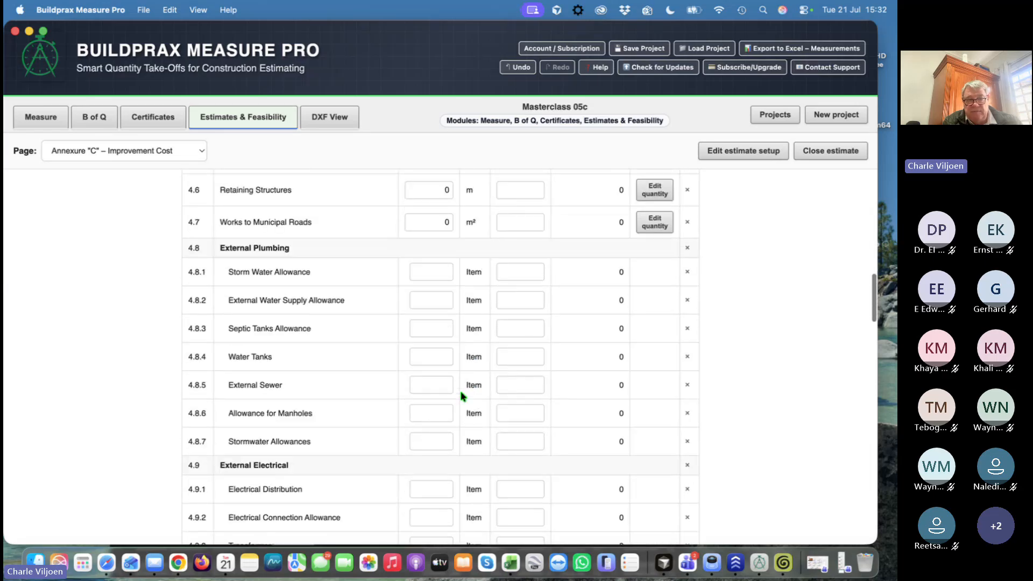
scroll(462, 396, "down", 5)
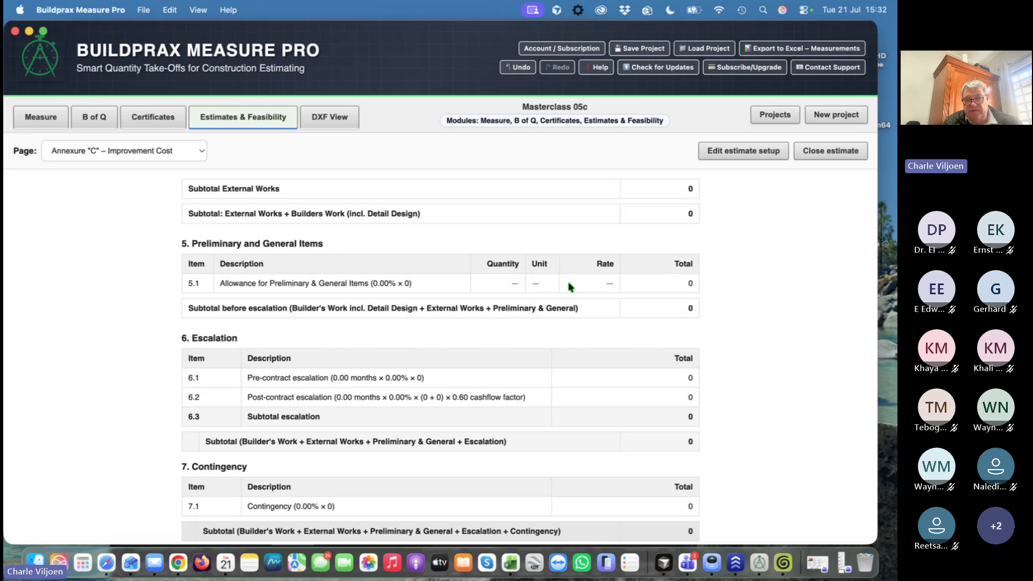
scroll(463, 234, "up", 10)
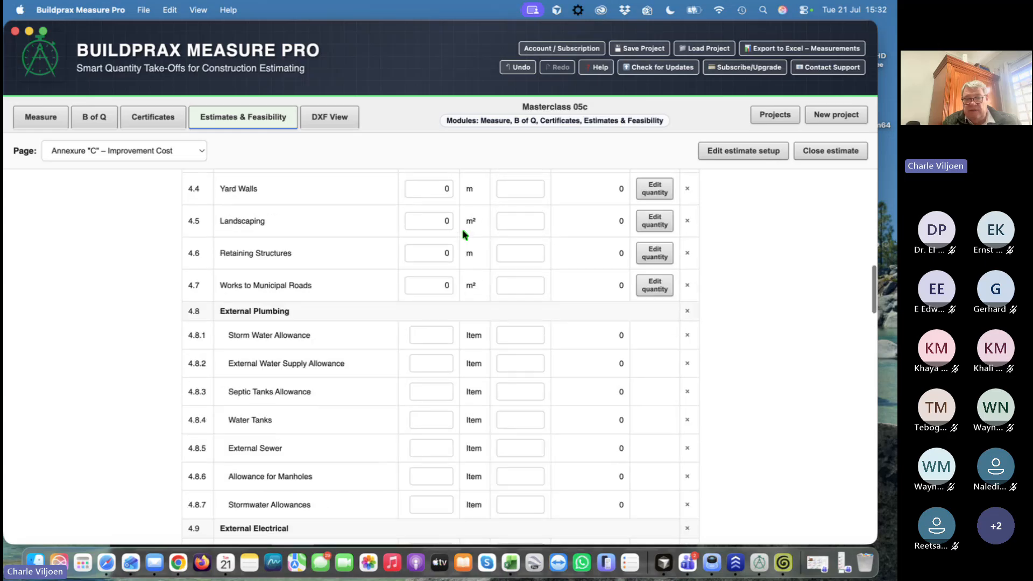
scroll(463, 234, "up", 10)
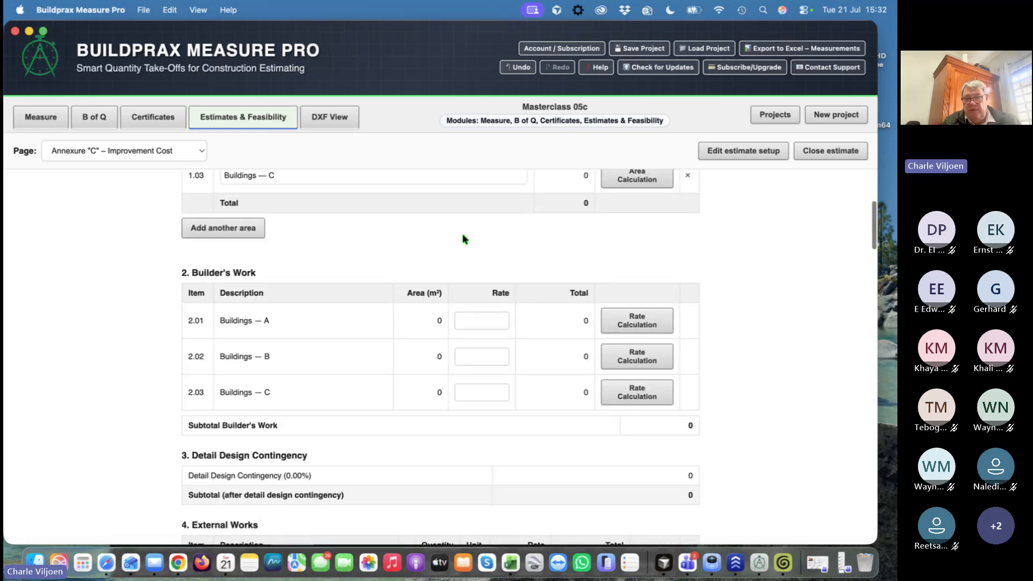
scroll(462, 236, "up", 5)
scroll(734, 339, "up", 1)
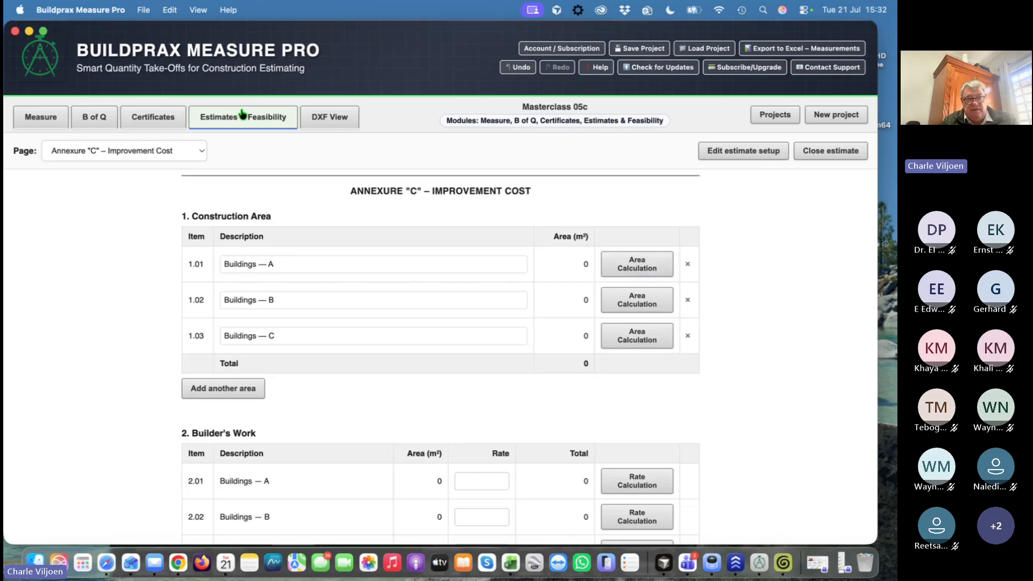
Open the drawing measurement totals for Buildings — A's area, check the measured shopping areas on the drawing, and return to the feasibility
left_click(638, 269)
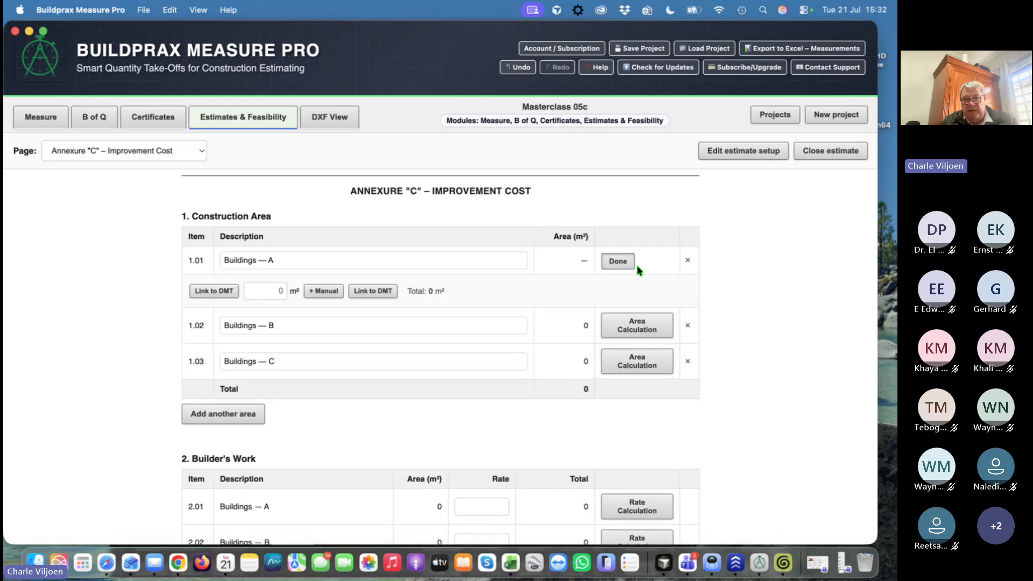
left_click(234, 293)
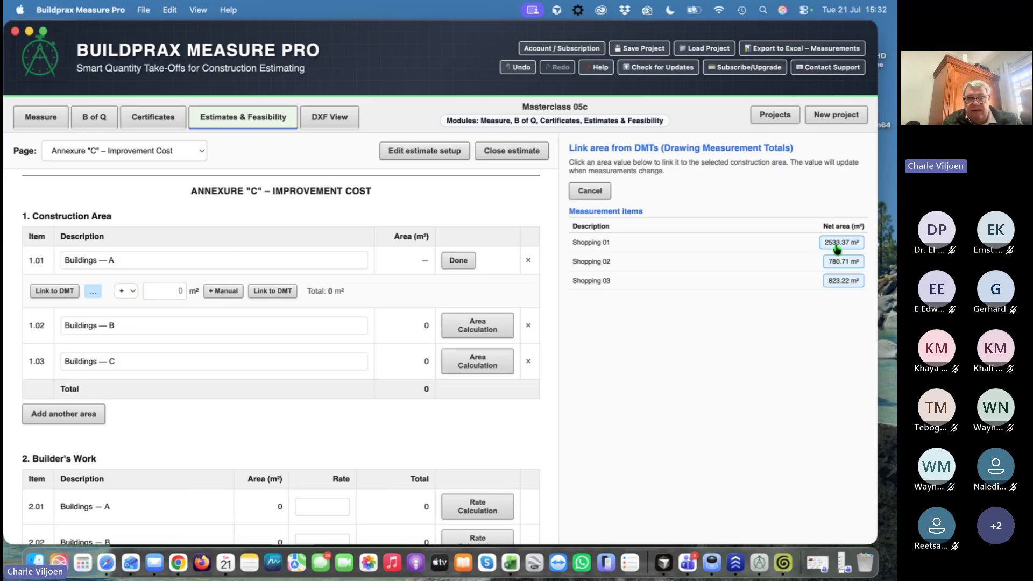
left_click(28, 117)
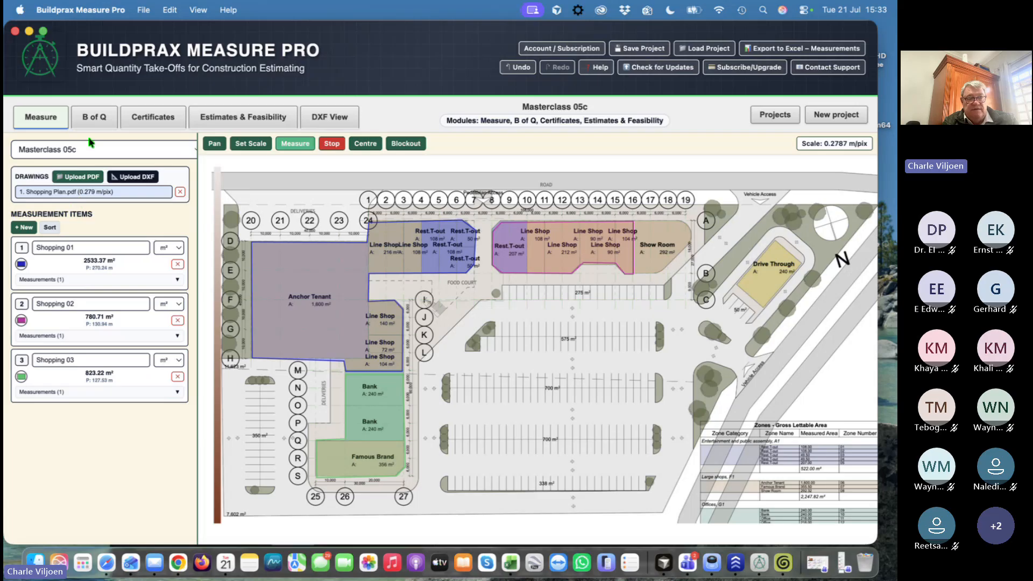
left_click(230, 119)
left_click(418, 270)
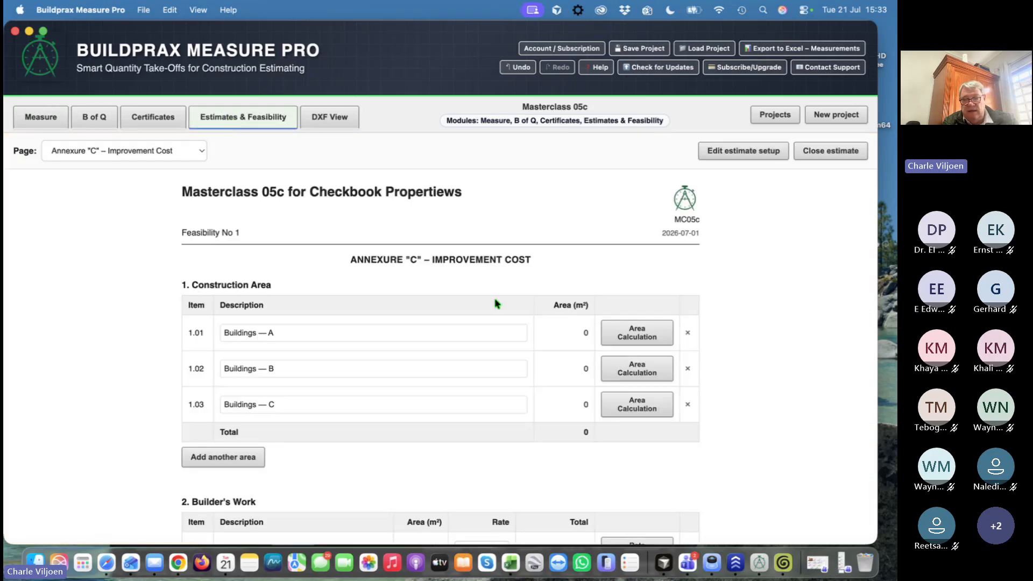
Link the construction area of Buildings — A to the Shopping 01 drawing measurement total and finish the area calculation
left_click(636, 334)
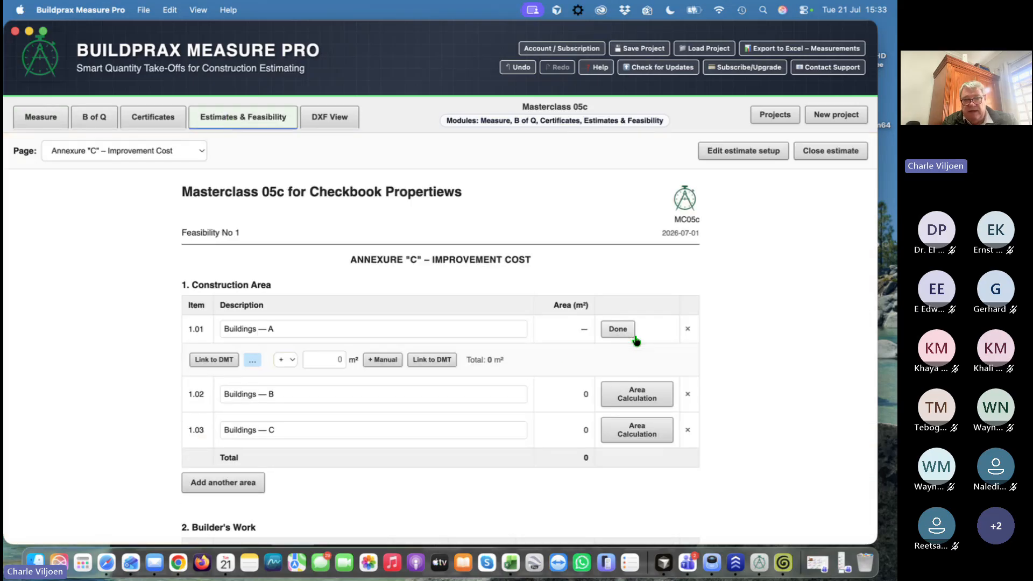
scroll(527, 385, "down", 2)
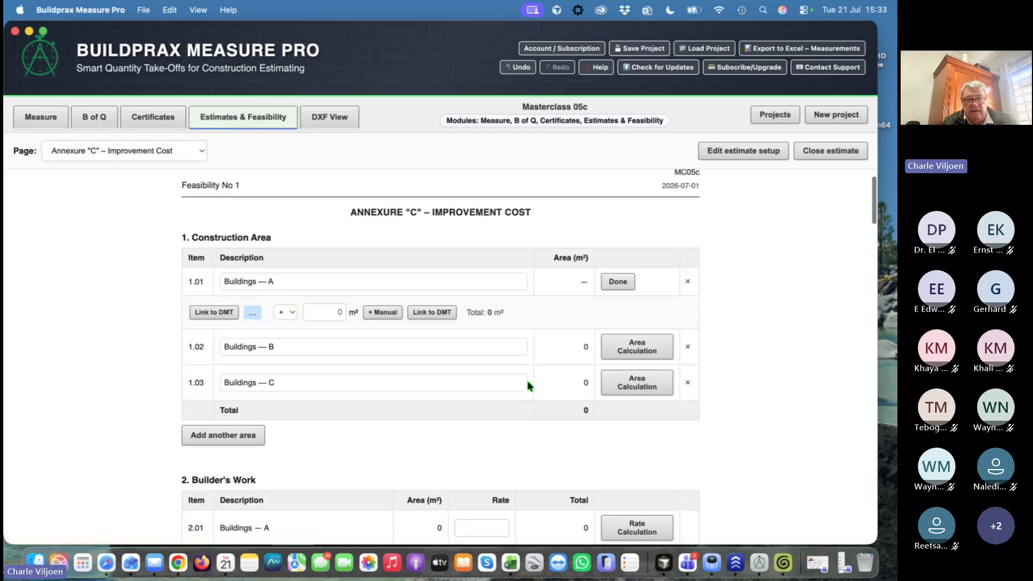
left_click(213, 312)
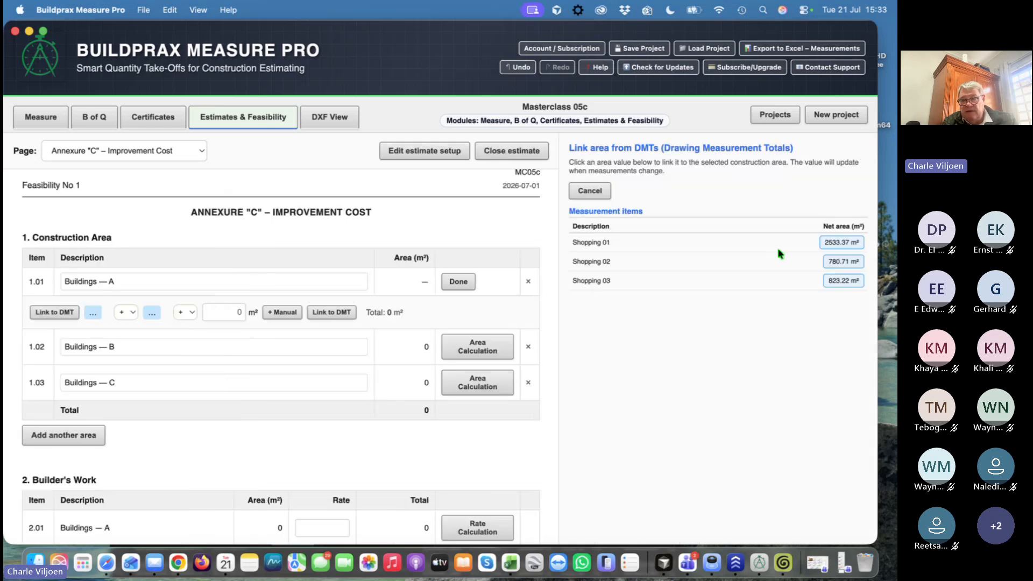
left_click(838, 243)
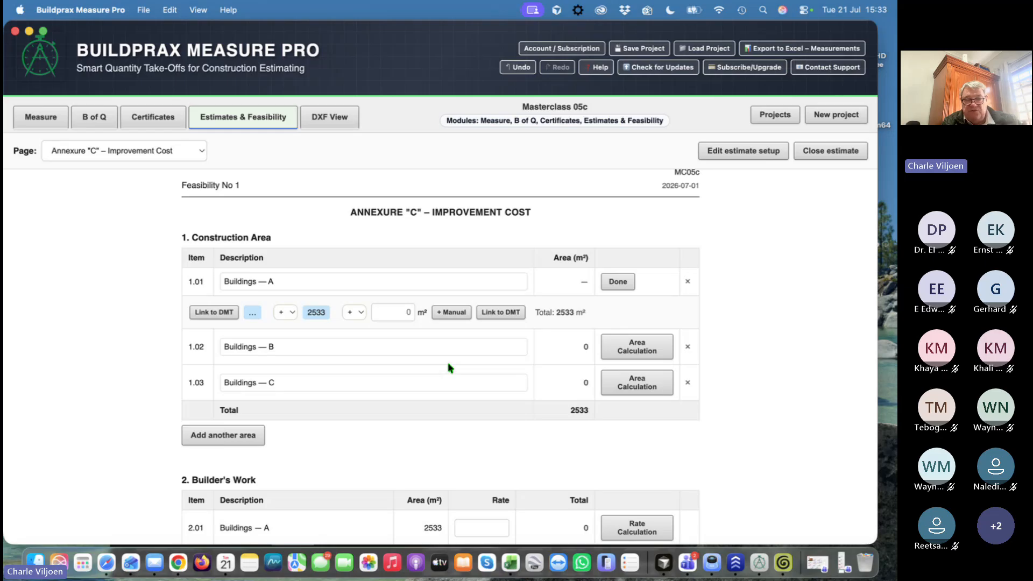
left_click(619, 283)
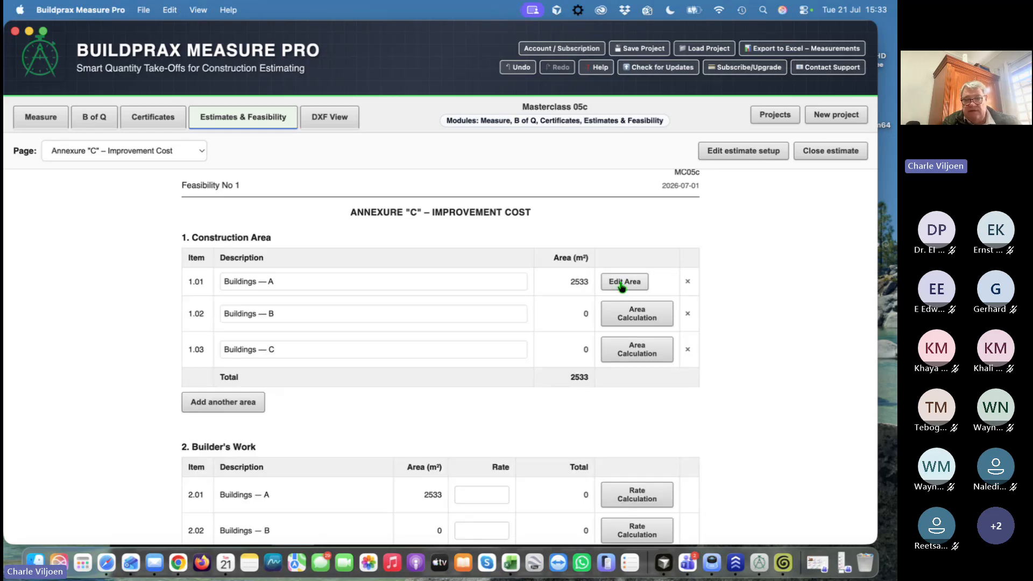
Link the construction area of Buildings — B to the Shopping 02 drawing measurement total and finish the area calculation
left_click(631, 321)
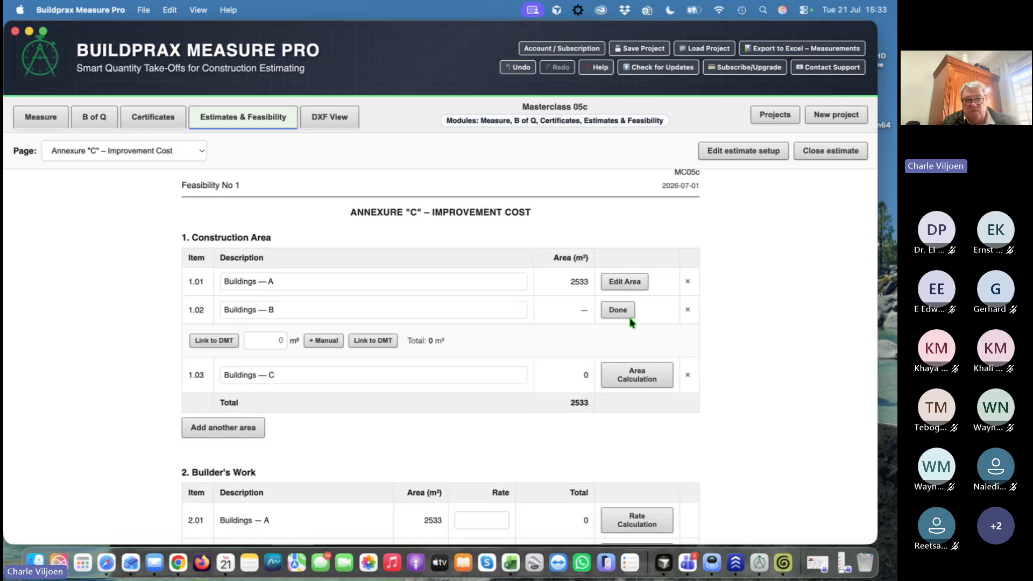
left_click(216, 340)
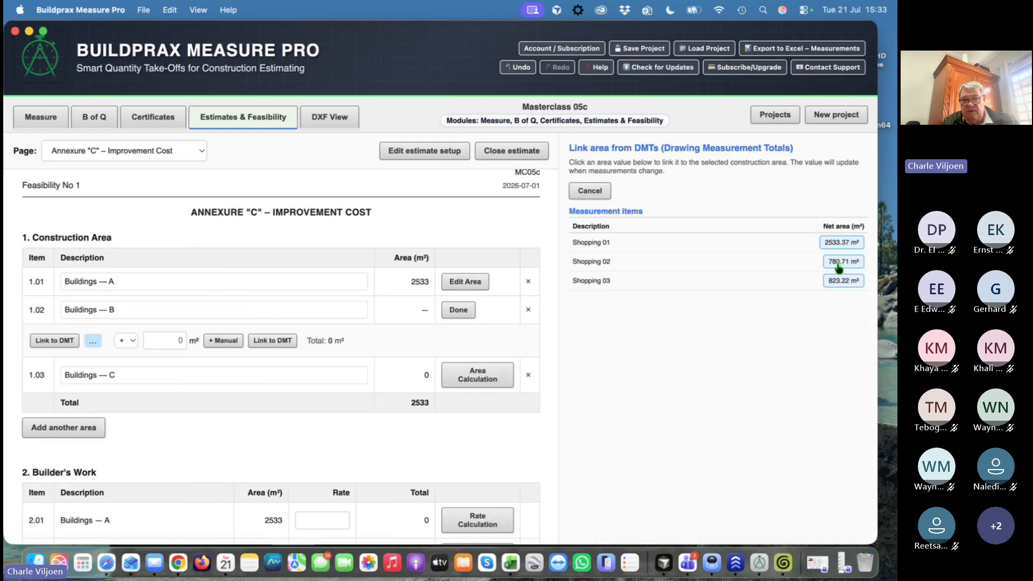
left_click(837, 263)
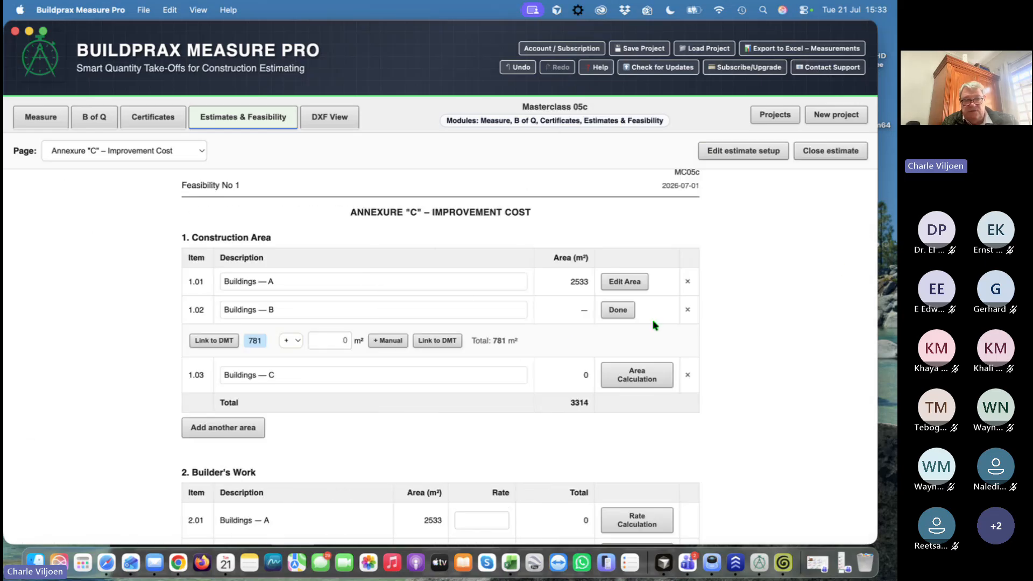
left_click(620, 311)
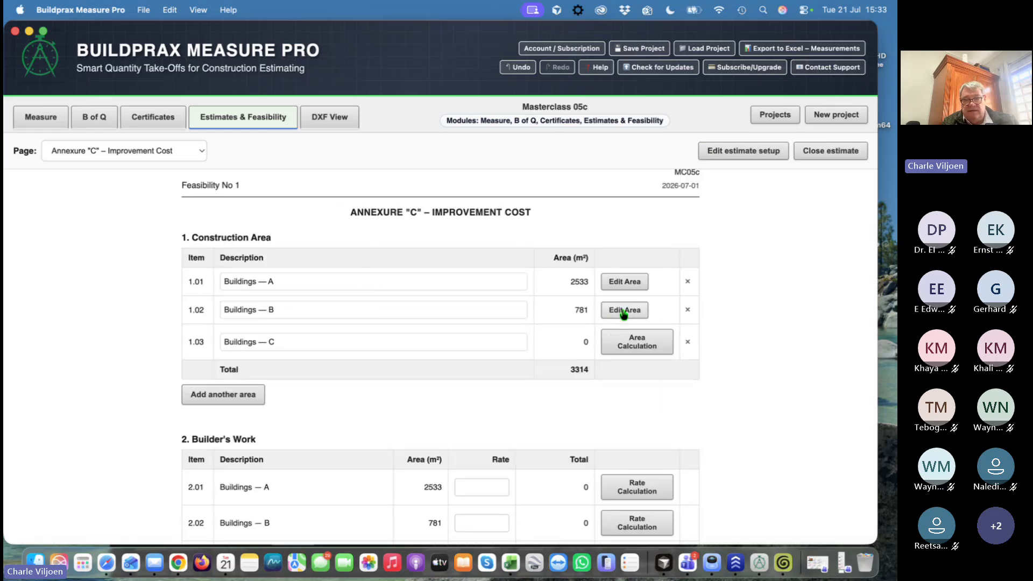
Link the construction area of Buildings — C to the Shopping 03 drawing measurement total and finish the area calculation
left_click(635, 349)
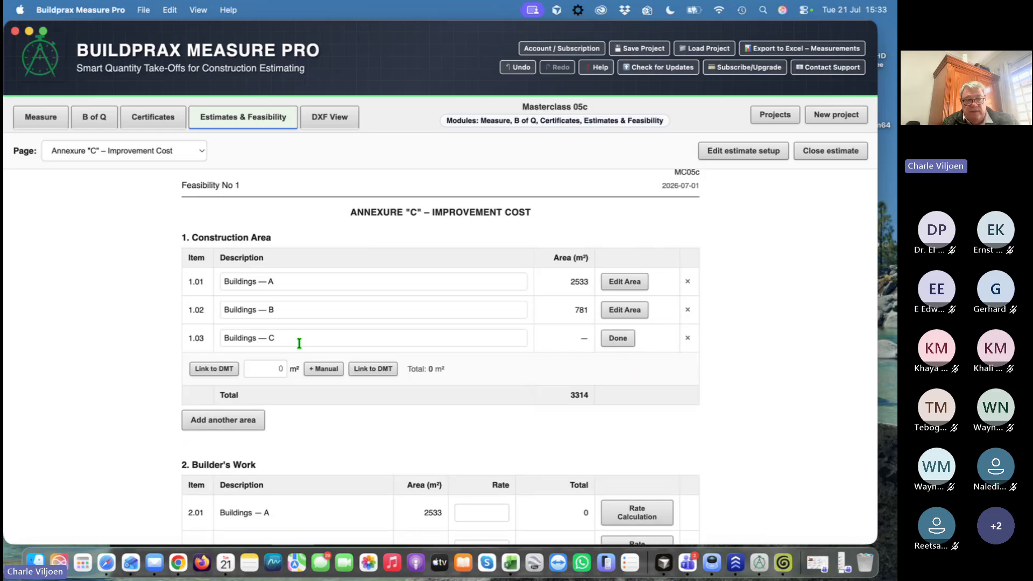
left_click(215, 368)
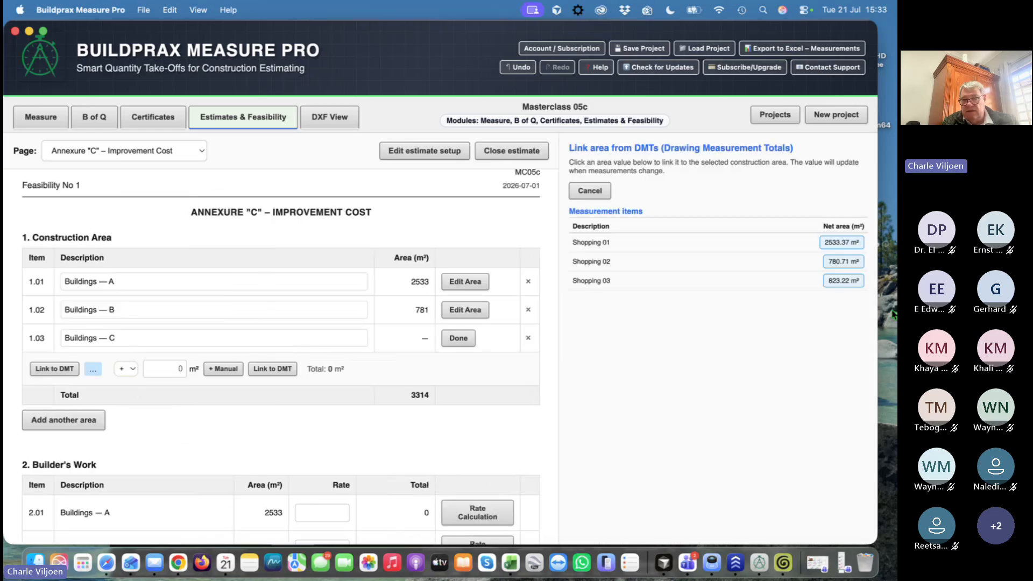
left_click(851, 283)
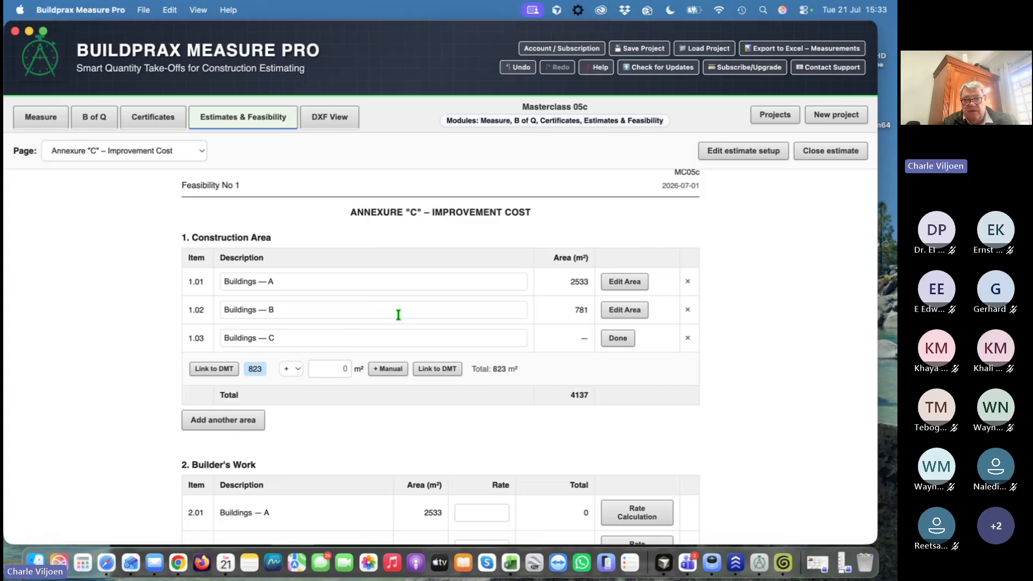
left_click(619, 342)
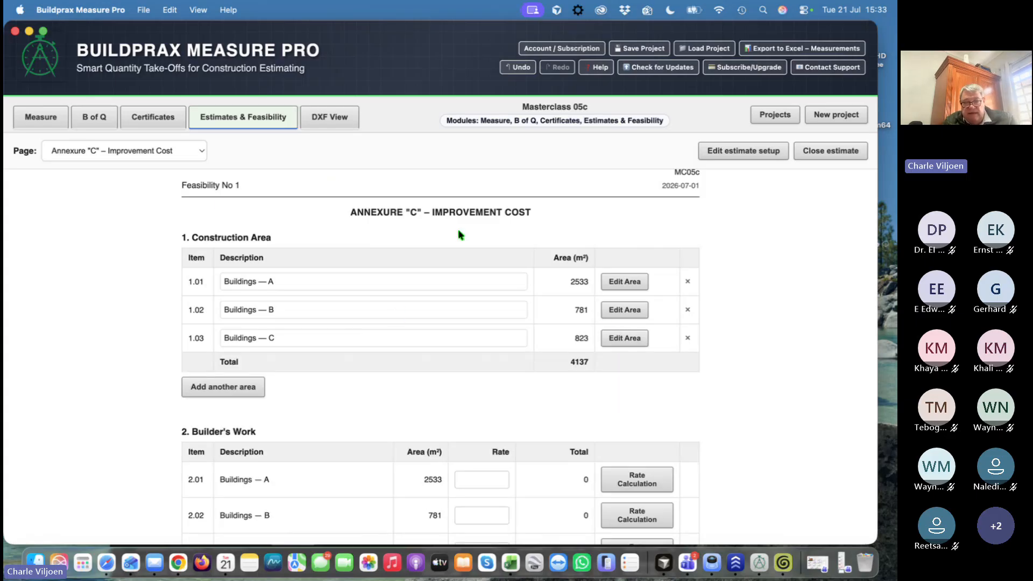
Calculate the Builder's Work rate for Buildings — A from the location A subtotal in the B of Q Summary
scroll(407, 371, "down", 5)
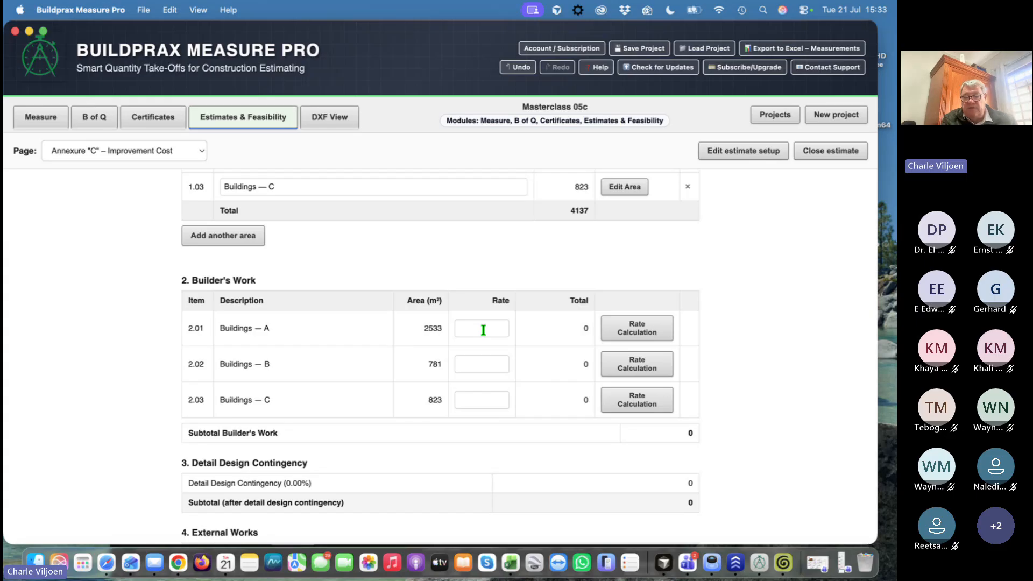
left_click(640, 332)
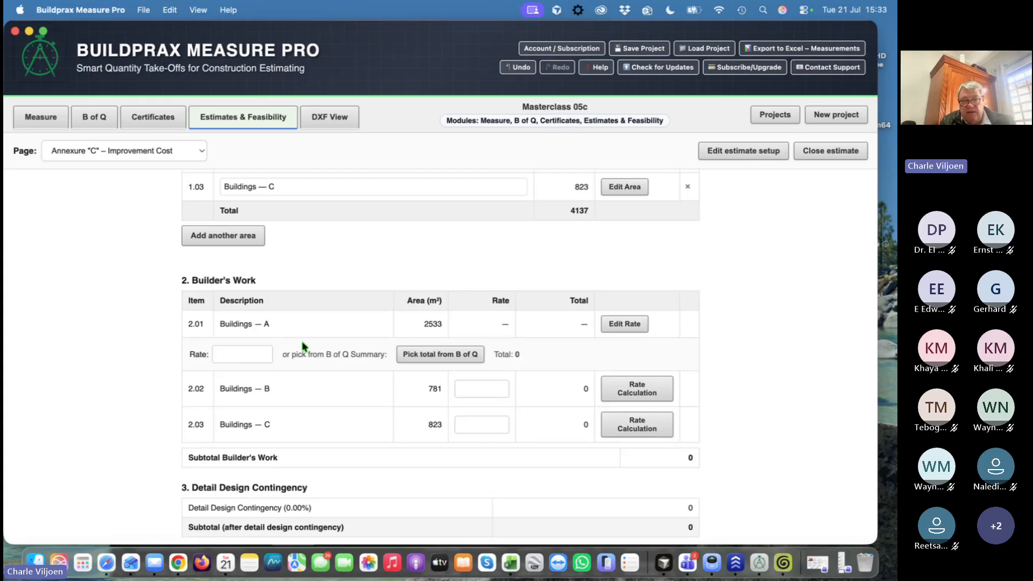
left_click(437, 355)
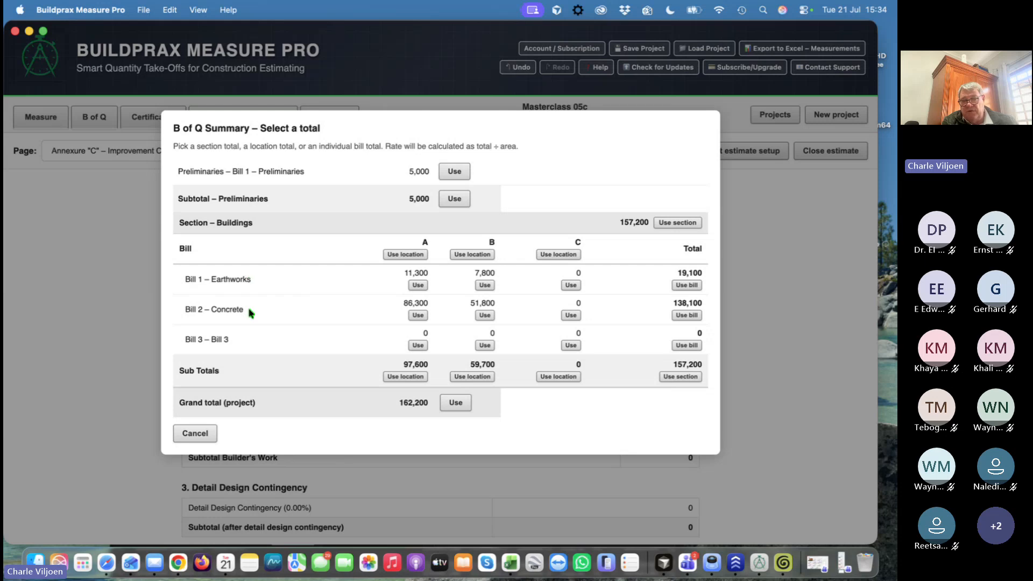
left_click(411, 377)
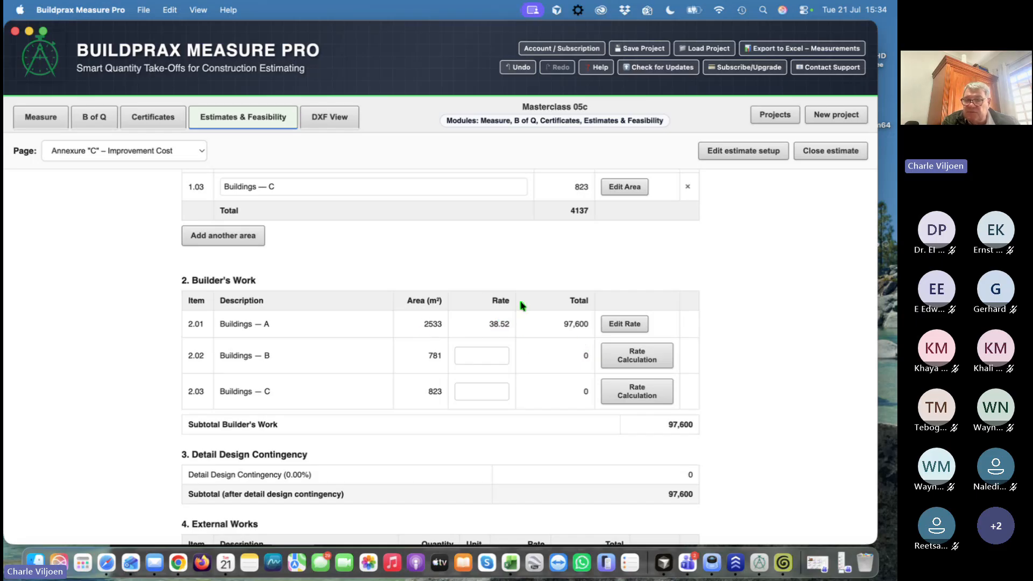
Calculate the Builder's Work rate for Buildings — B from the location B subtotal in the B of Q Summary
left_click(637, 359)
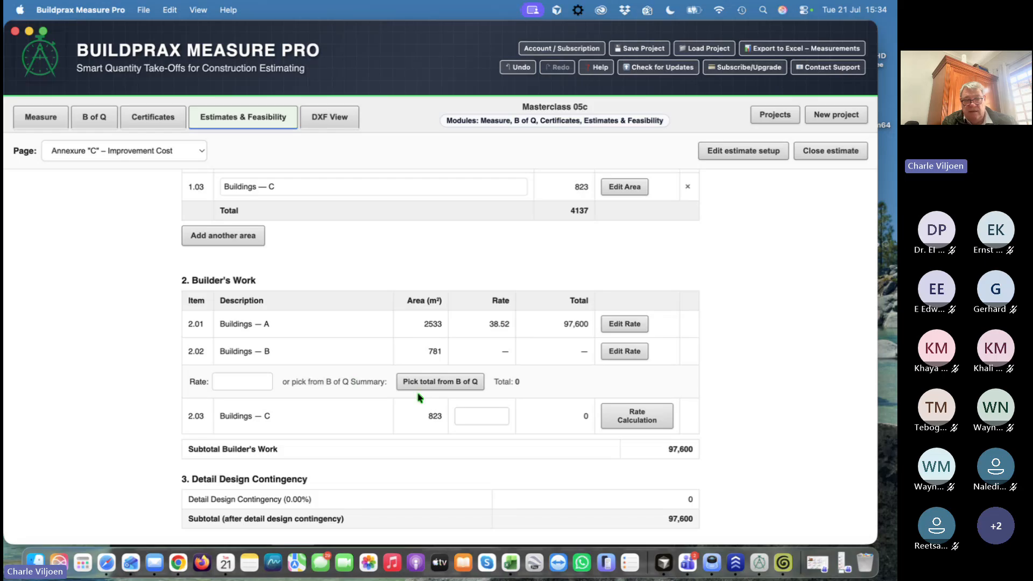
left_click(445, 383)
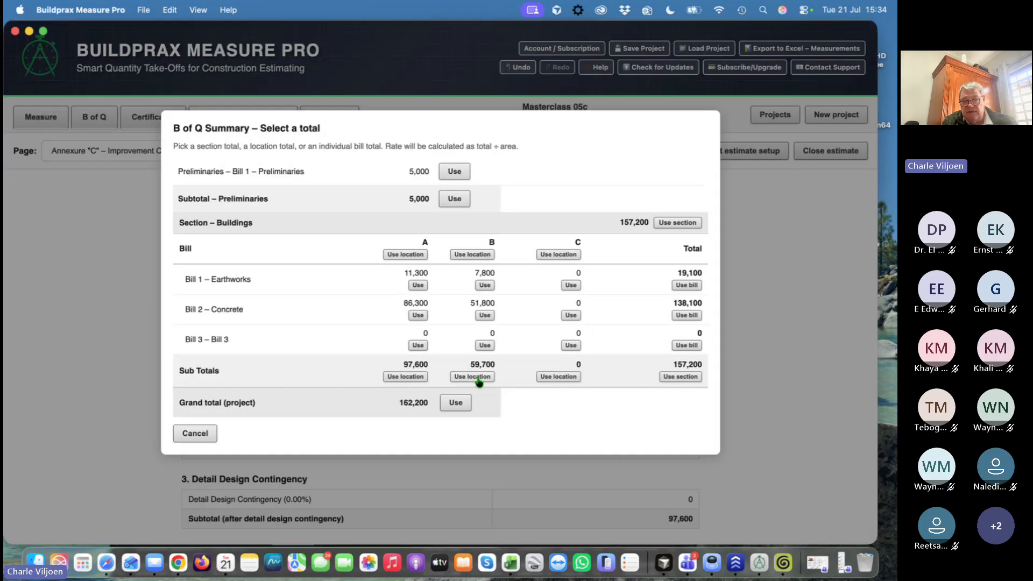
left_click(478, 377)
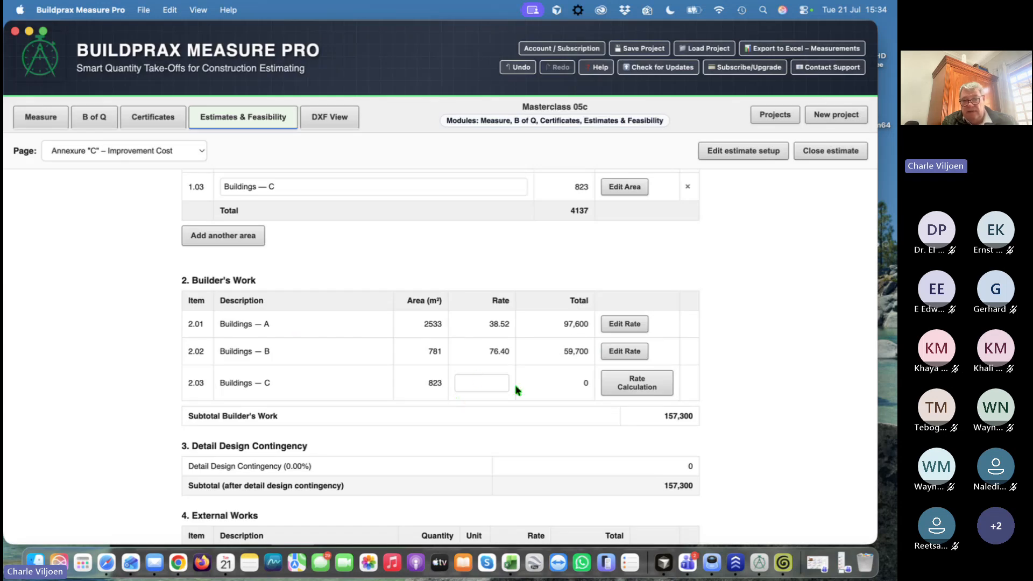
Set the Builder's Work rate for Buildings — C to 100
left_click(496, 385)
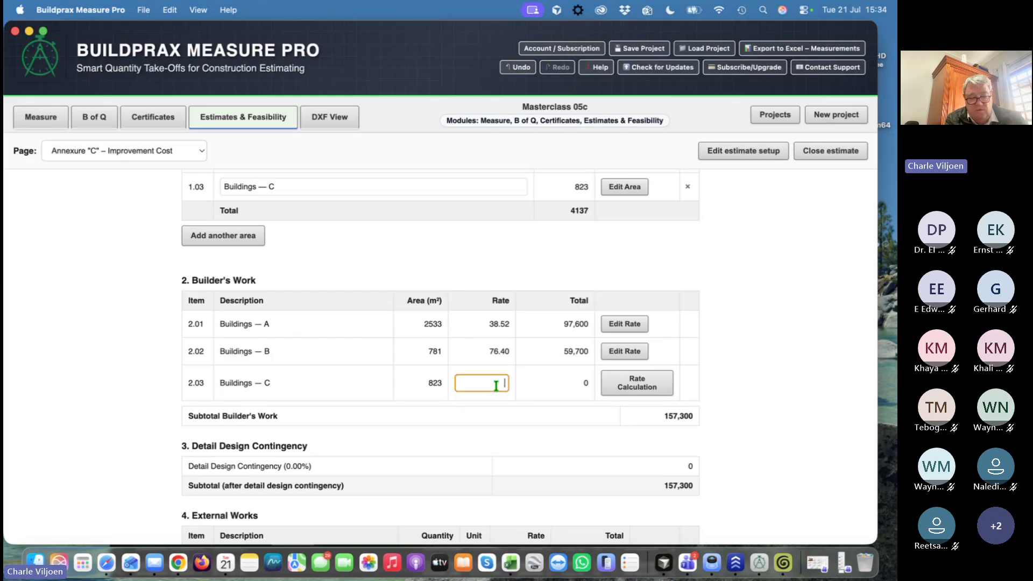
type("100")
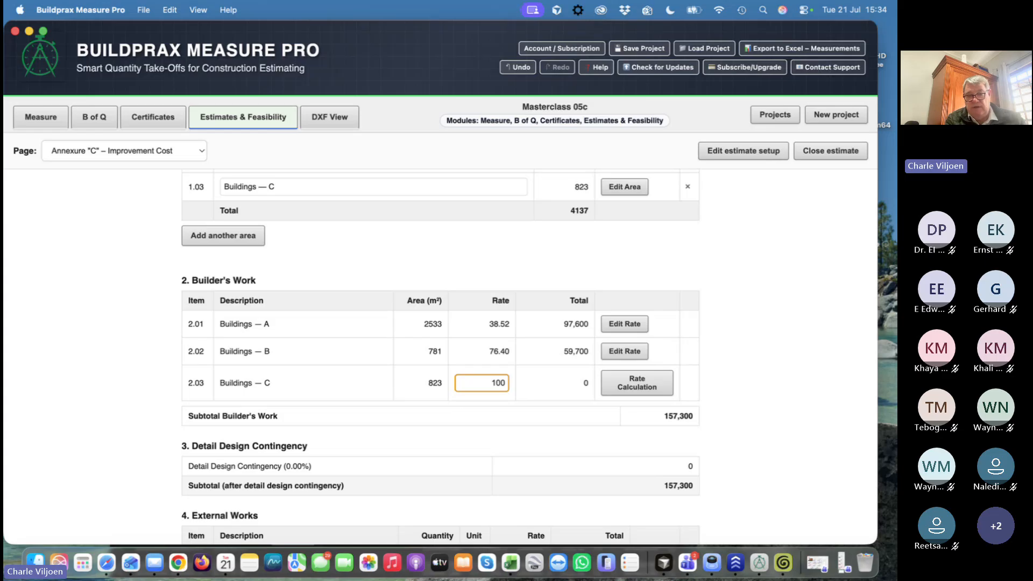
key("Tab")
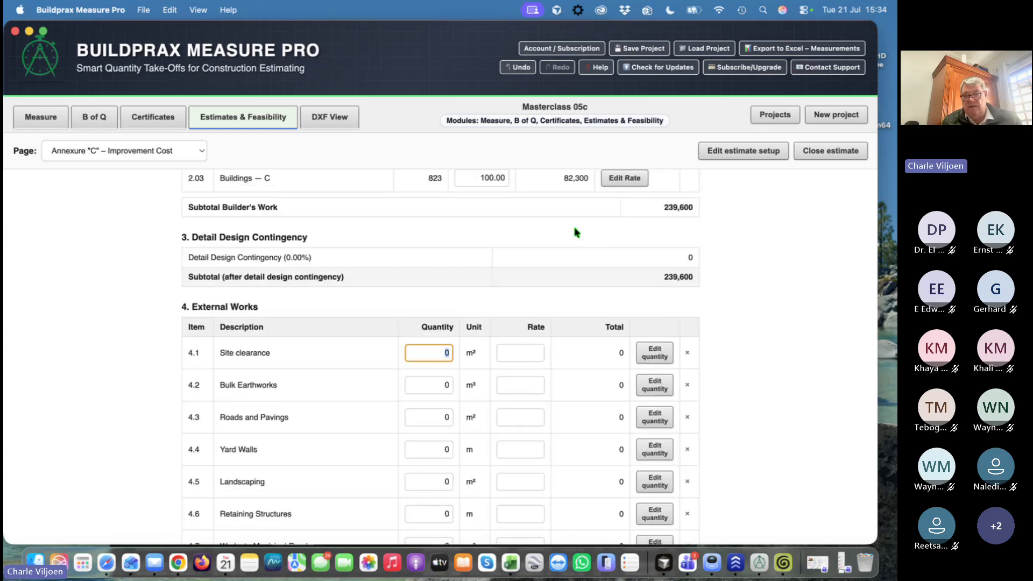
Review the Construction Area and Builder's Work tables of the improvement cost annexure and open the Executive Summary page
scroll(422, 461, "up", 3)
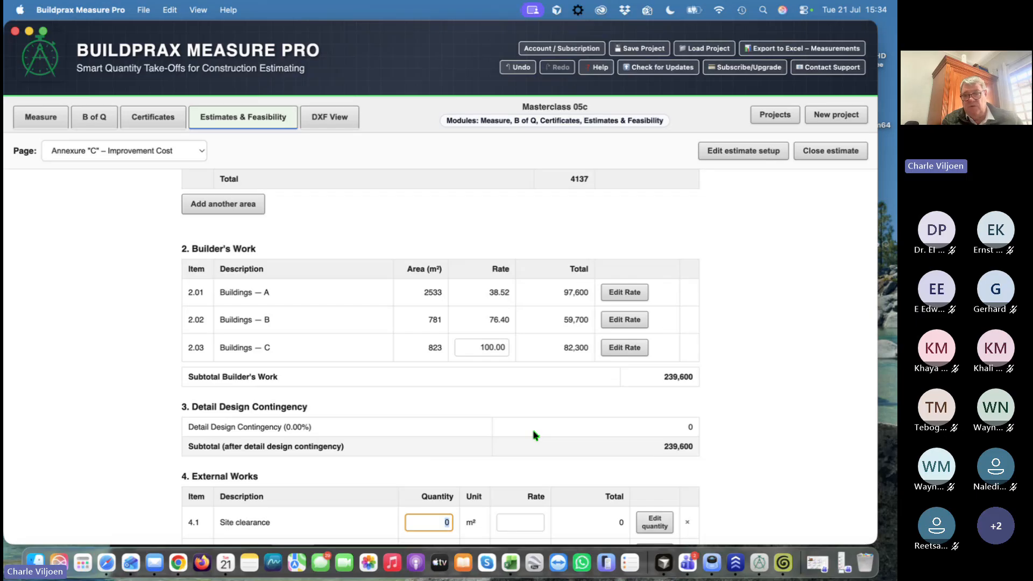
scroll(477, 275, "up", 5)
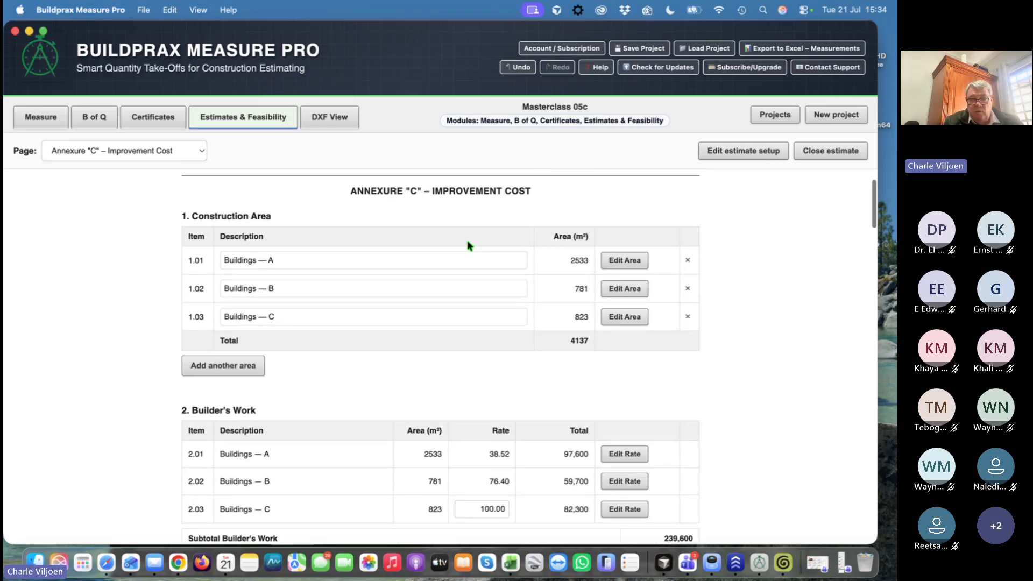
scroll(461, 362, "down", 3)
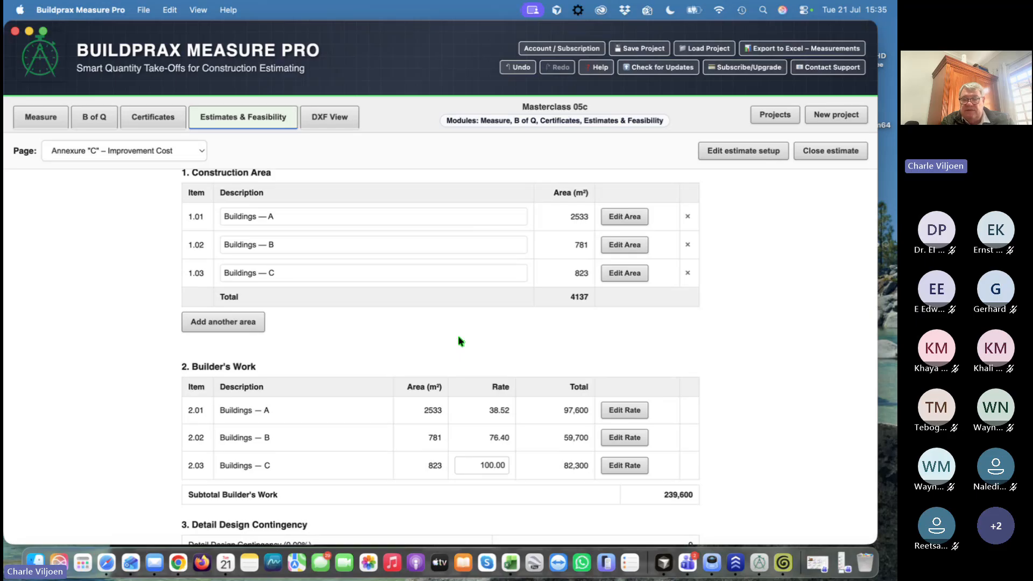
scroll(373, 462, "down", 3)
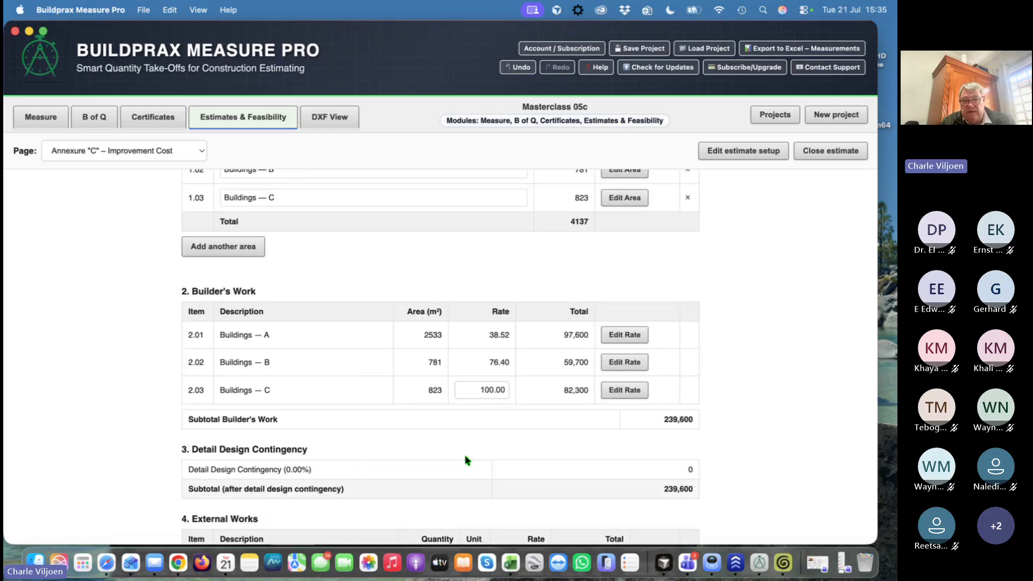
scroll(473, 244, "up", 5)
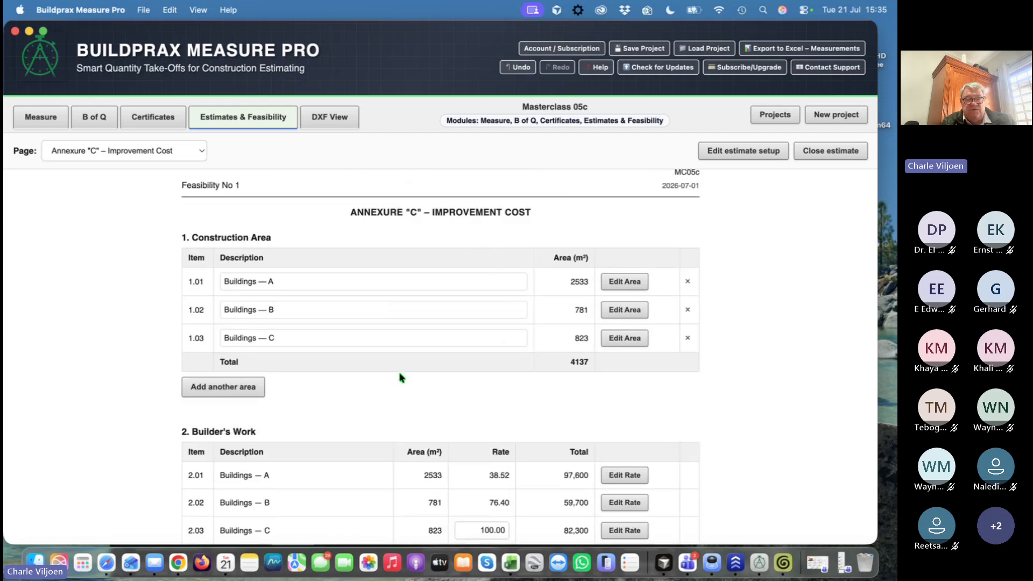
scroll(399, 376, "up", 2)
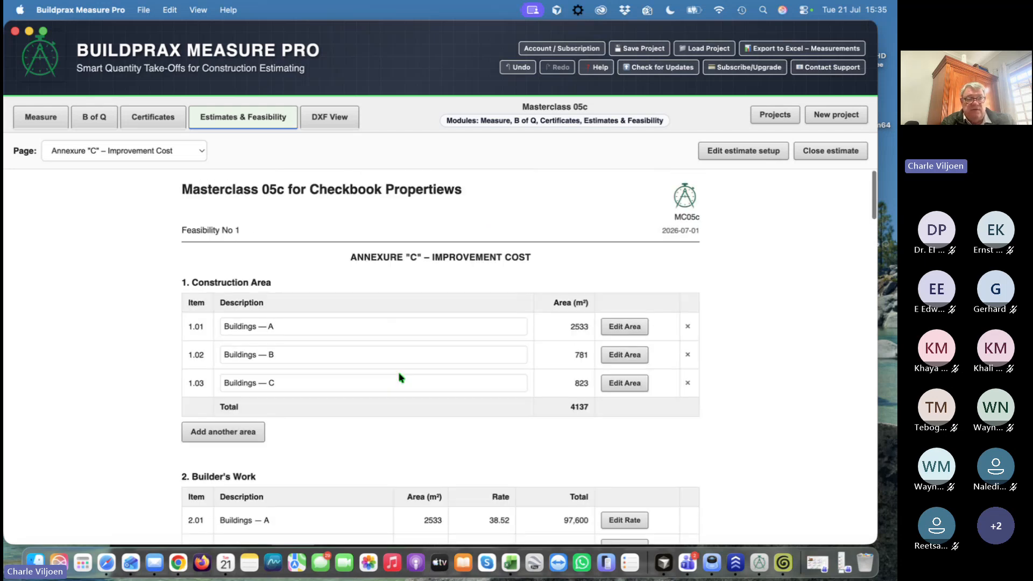
left_click(109, 156)
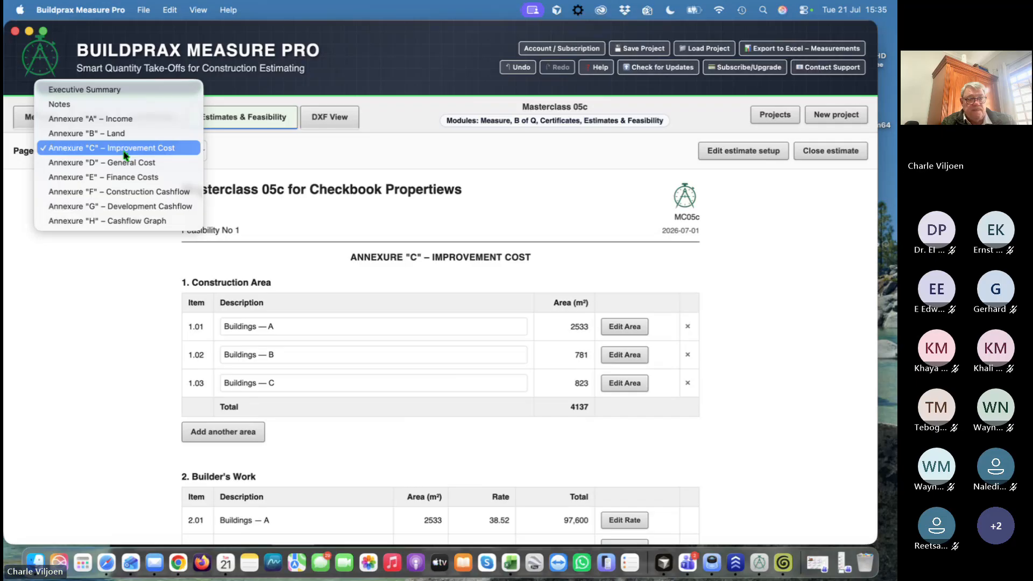
left_click(113, 90)
Preview a feasibility document containing only the Executive Summary and Annexure "C" – Improvement Cost pages
left_click(414, 154)
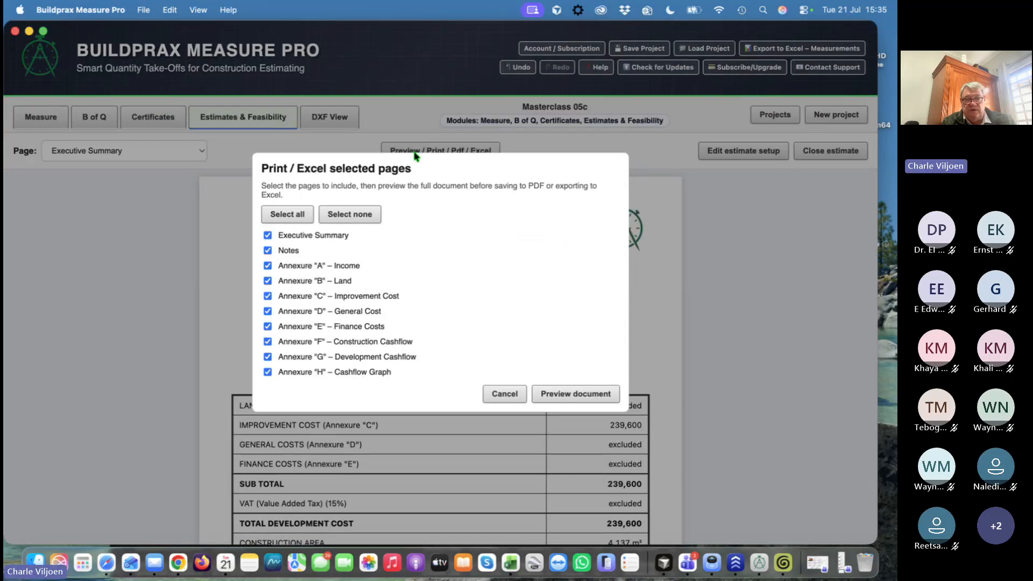
left_click(358, 220)
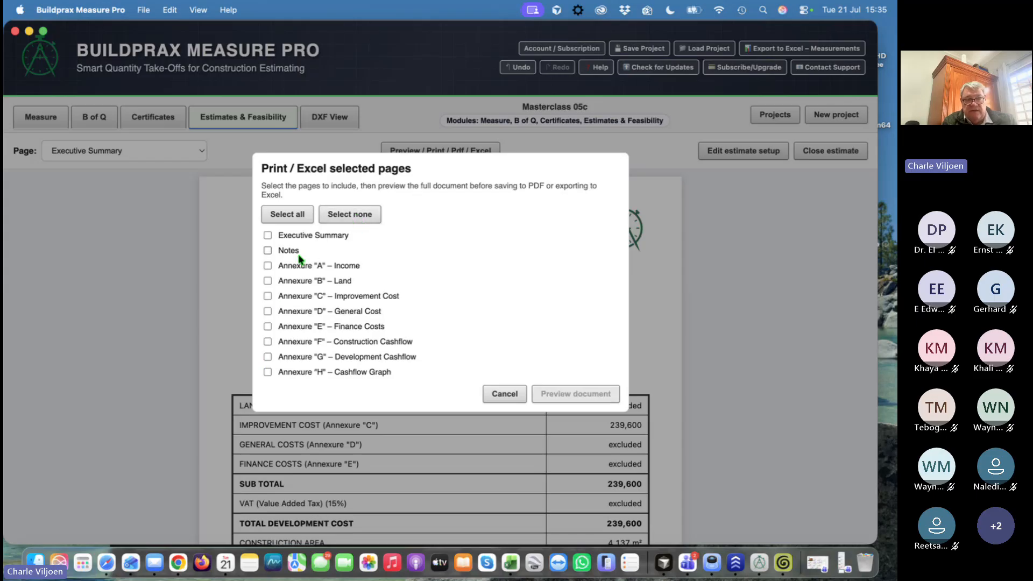
left_click(267, 235)
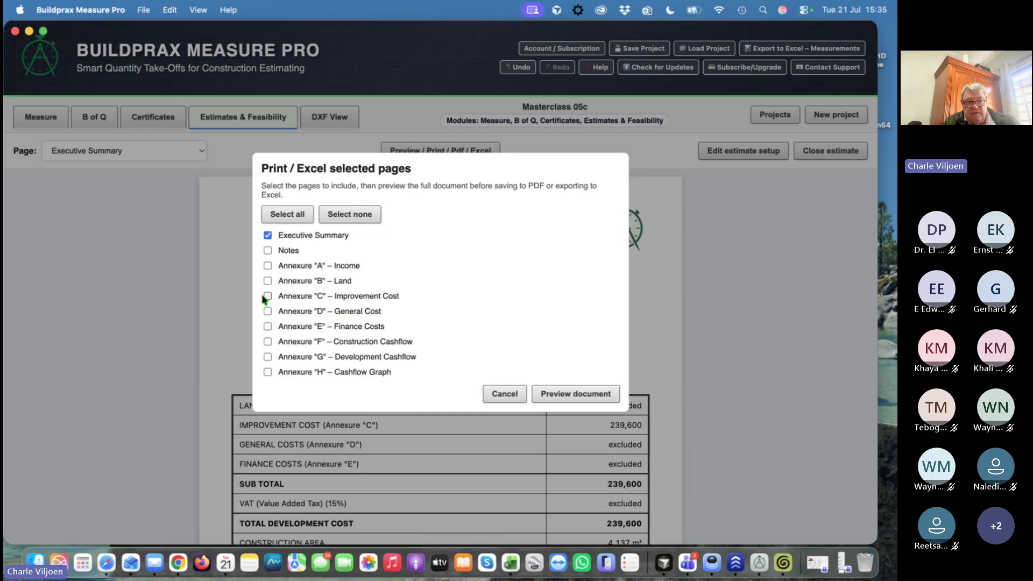
left_click(574, 396)
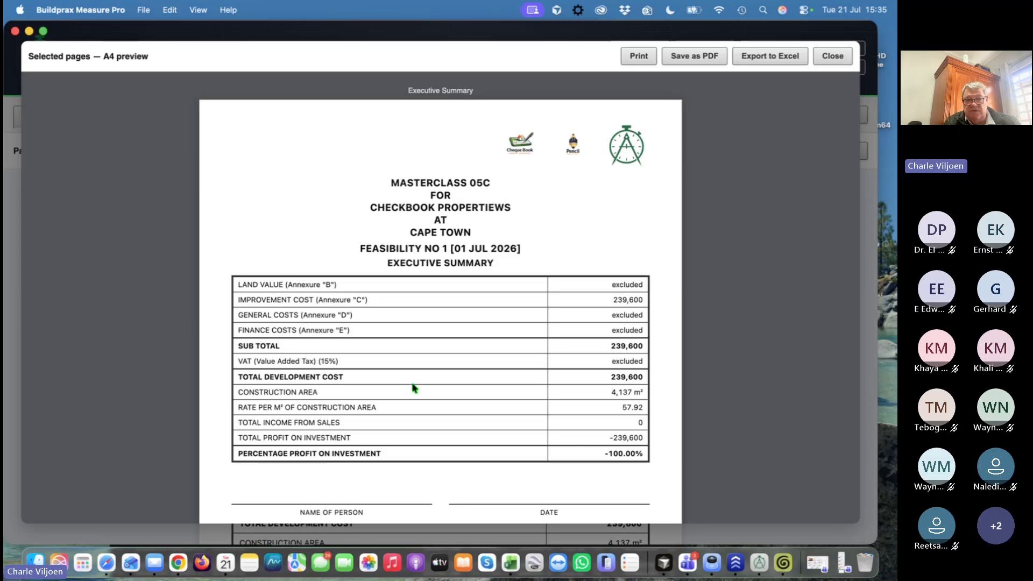
Examine the Executive Summary and the Annexure "C" cost sections in the A4 preview, and close the preview
scroll(434, 387, "down", 3)
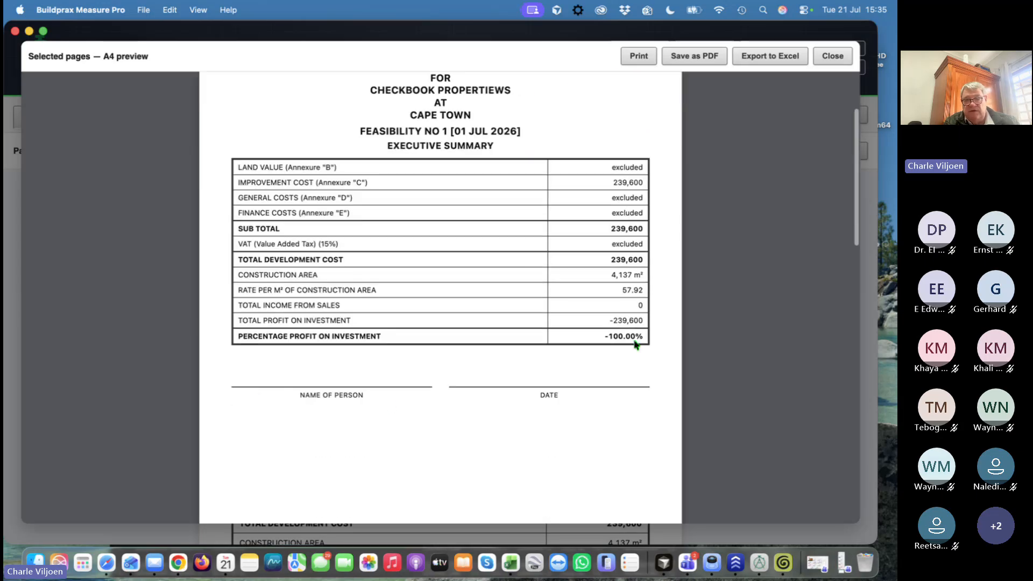
scroll(391, 408, "down", 12)
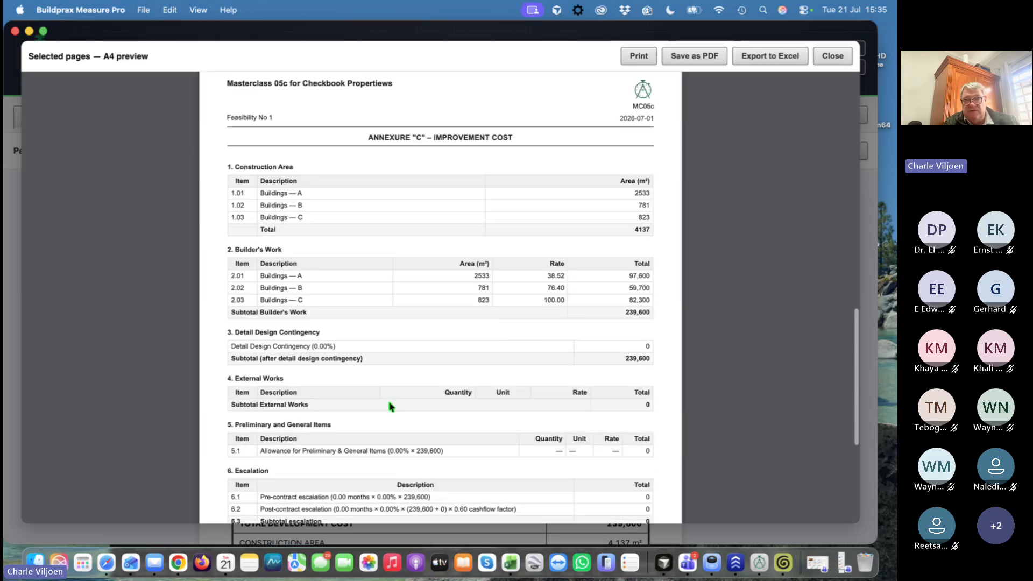
scroll(390, 407, "up", 2)
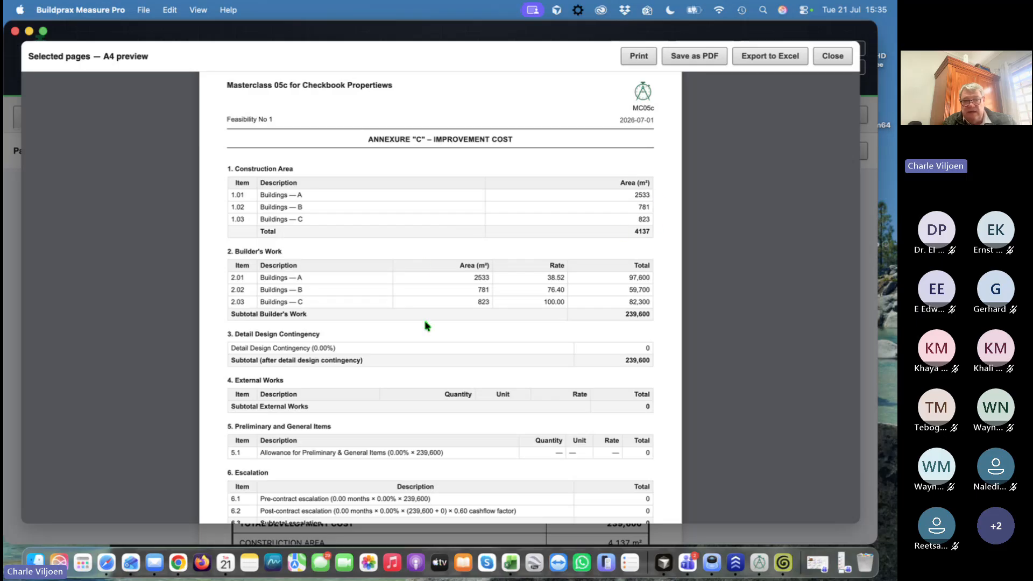
scroll(425, 325, "down", 2)
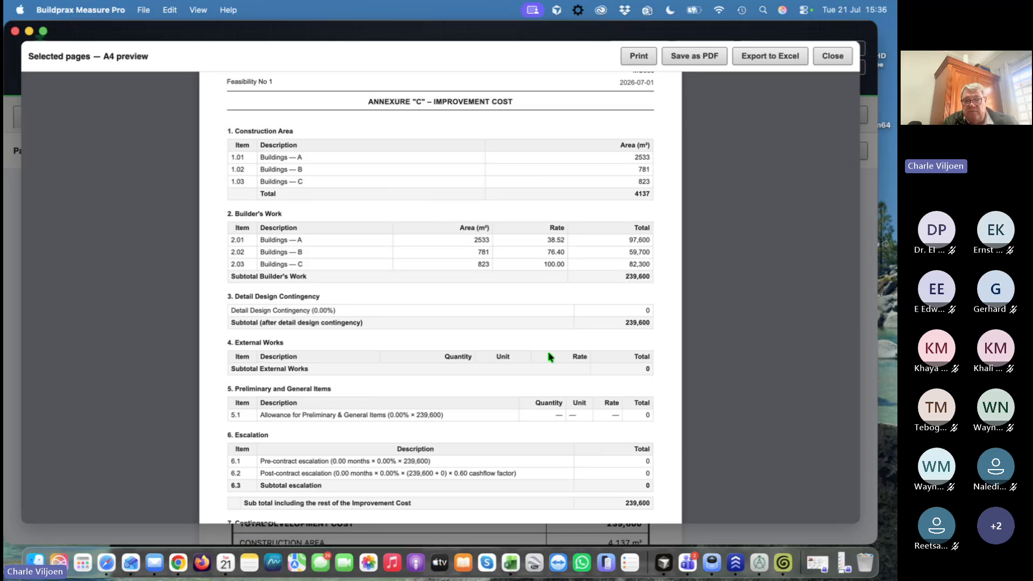
scroll(549, 356, "down", 5)
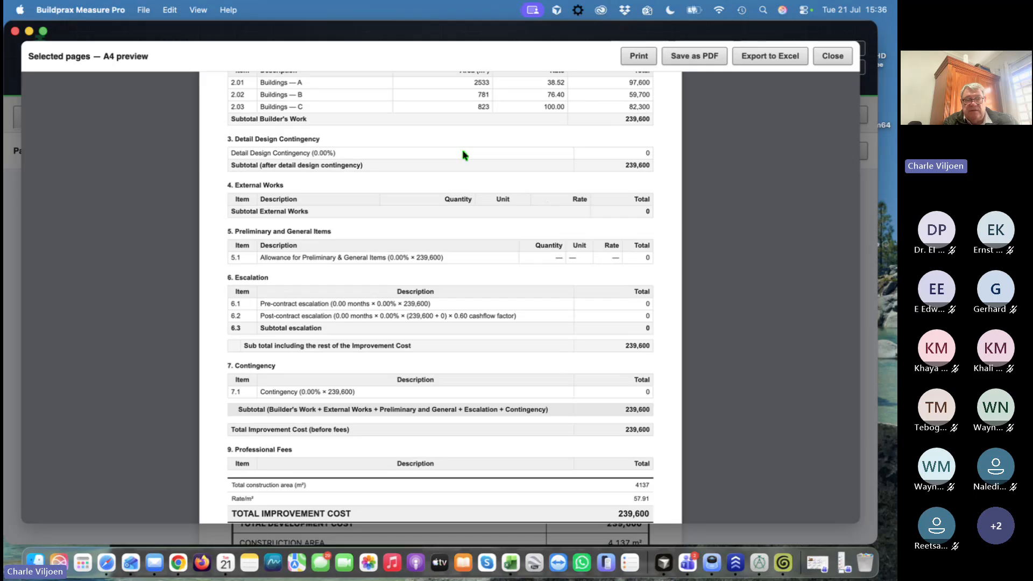
scroll(419, 220, "up", 2)
scroll(456, 375, "down", 1)
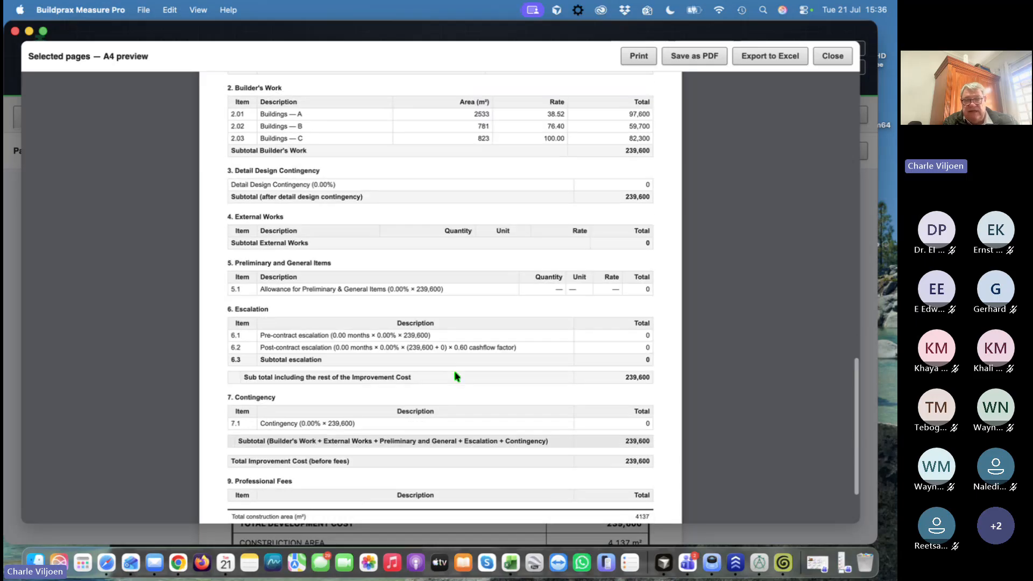
scroll(456, 375, "down", 1)
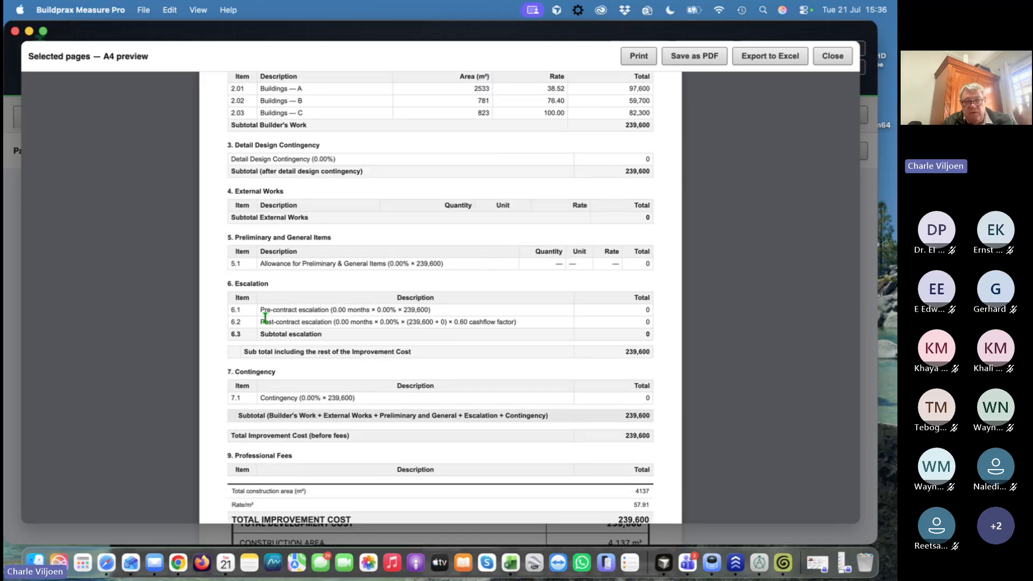
scroll(437, 397, "down", 2)
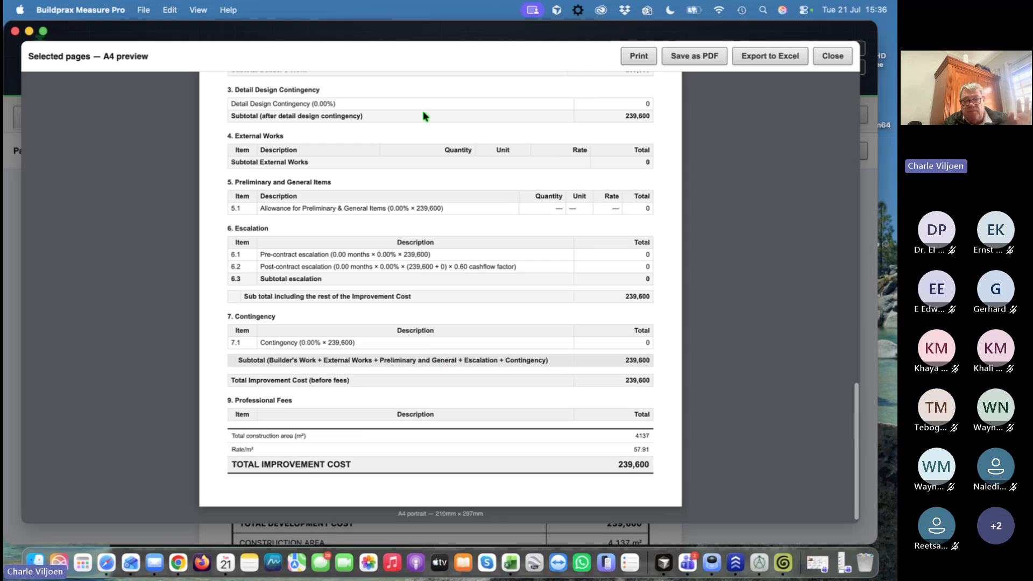
scroll(468, 387, "up", 2)
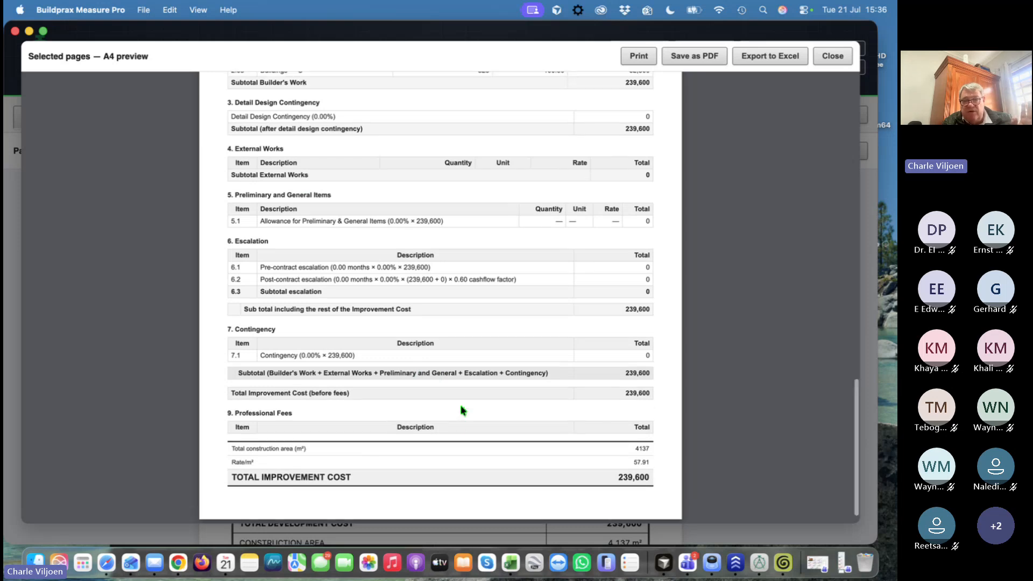
scroll(420, 331, "up", 6)
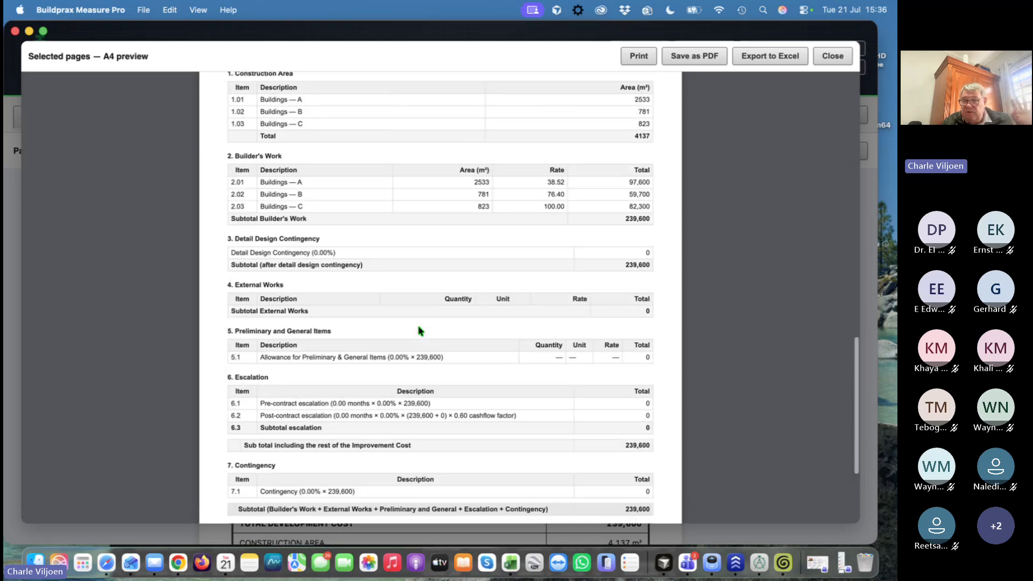
scroll(420, 330, "up", 10)
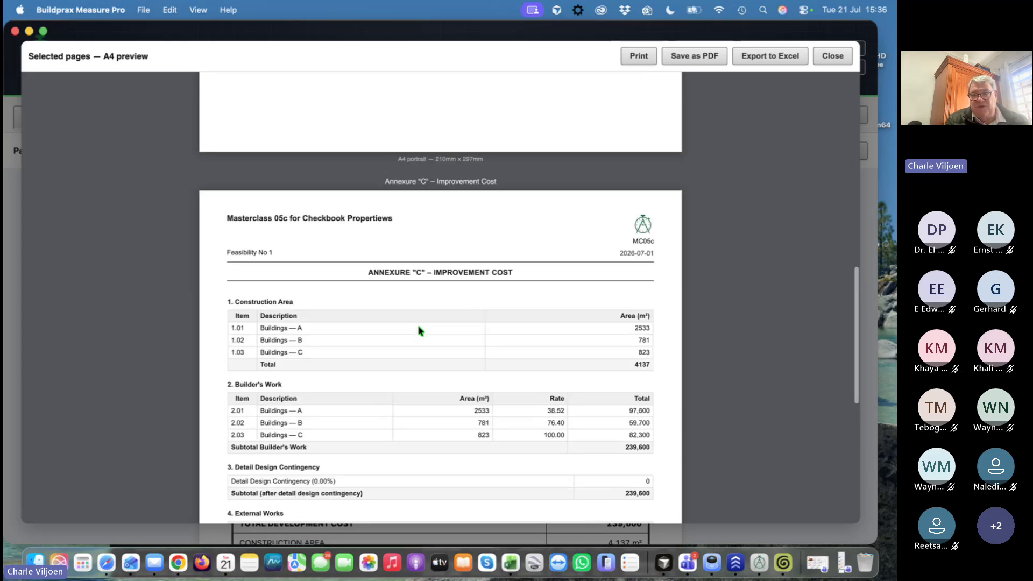
scroll(440, 241, "up", 15)
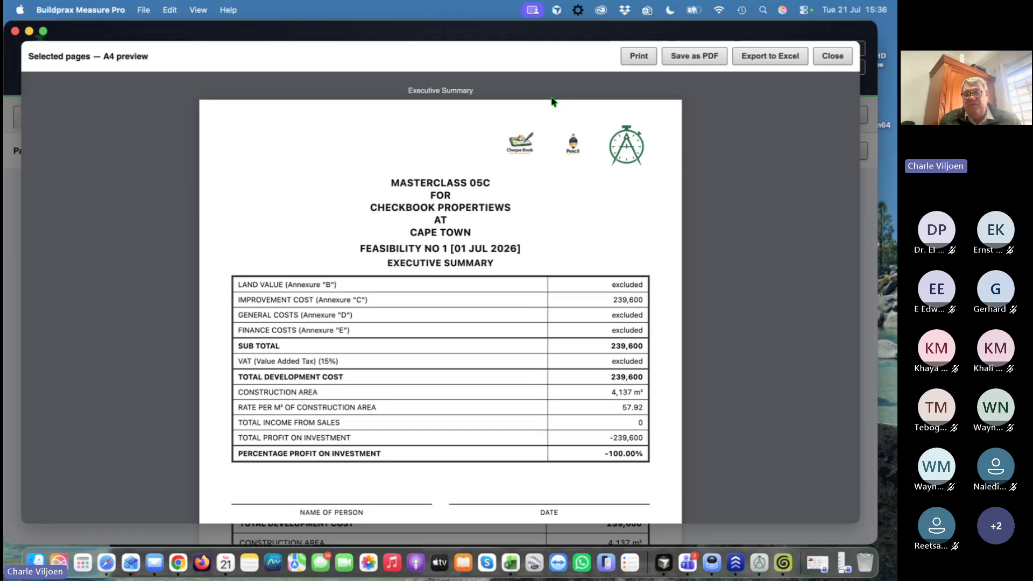
left_click(832, 56)
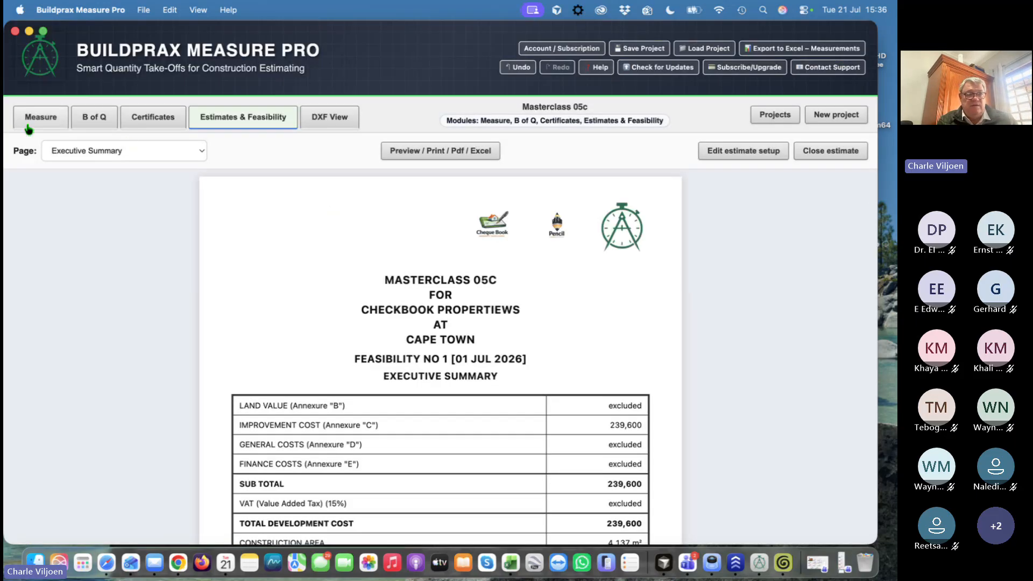
Look over the project's drawing measurements, bill of quantities, certificates and feasibility modules, and return to the measured drawing
left_click(46, 122)
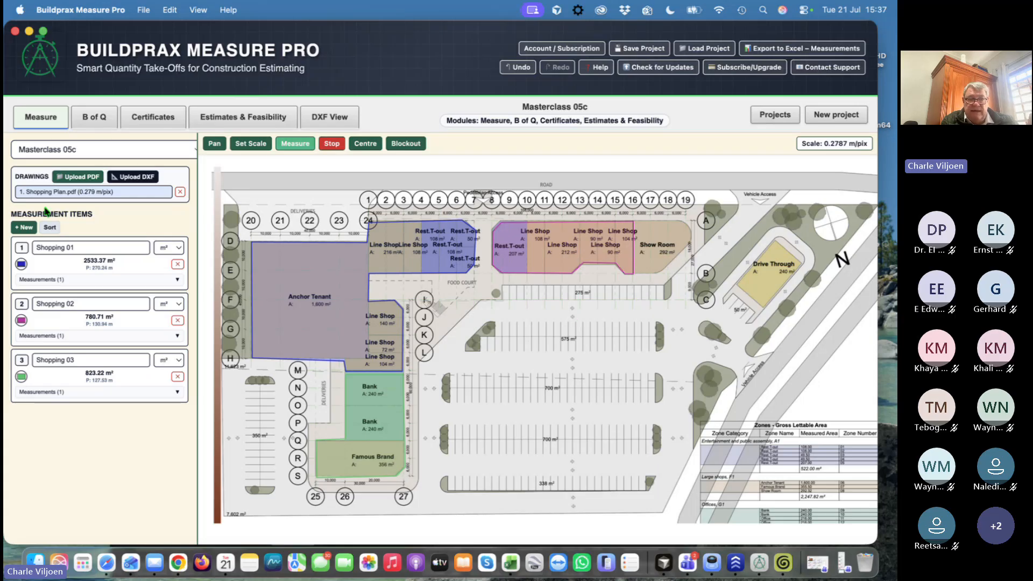
left_click(94, 116)
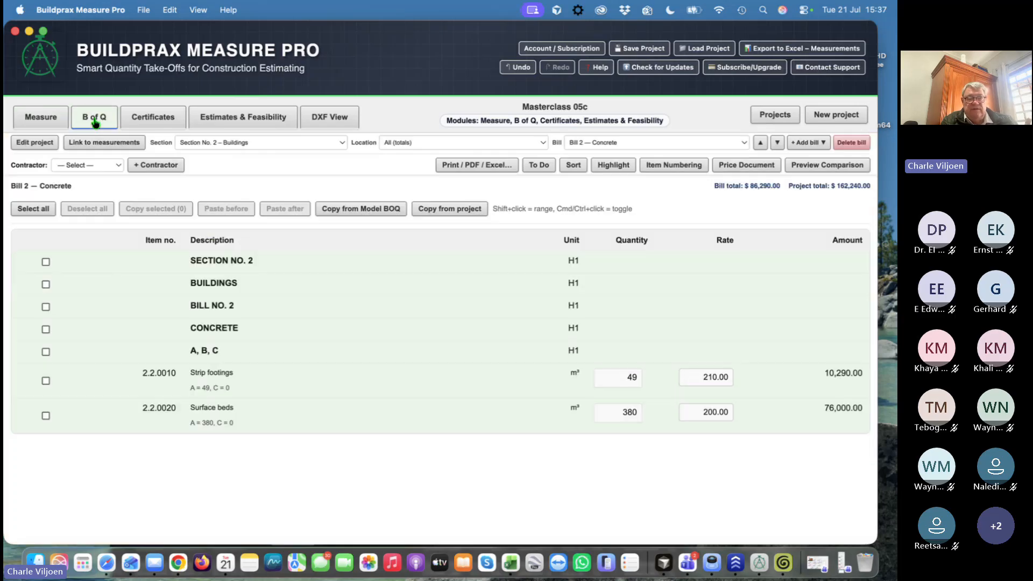
left_click(154, 117)
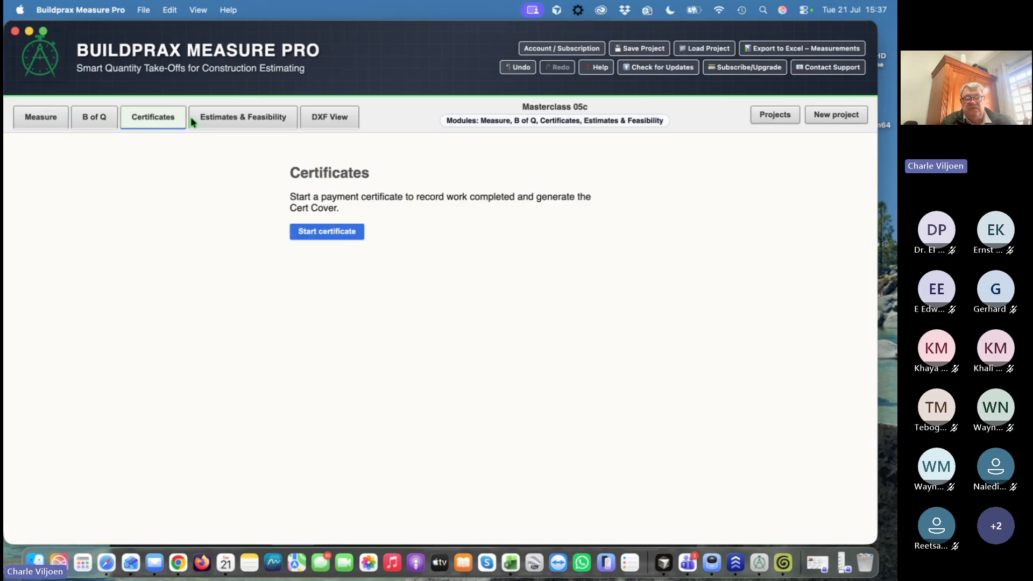
left_click(257, 119)
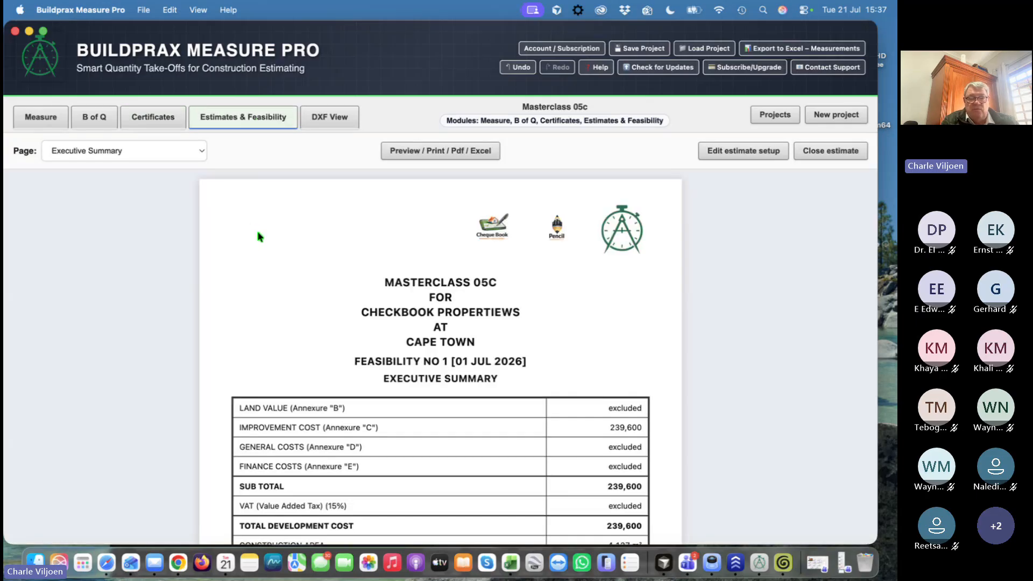
left_click(49, 122)
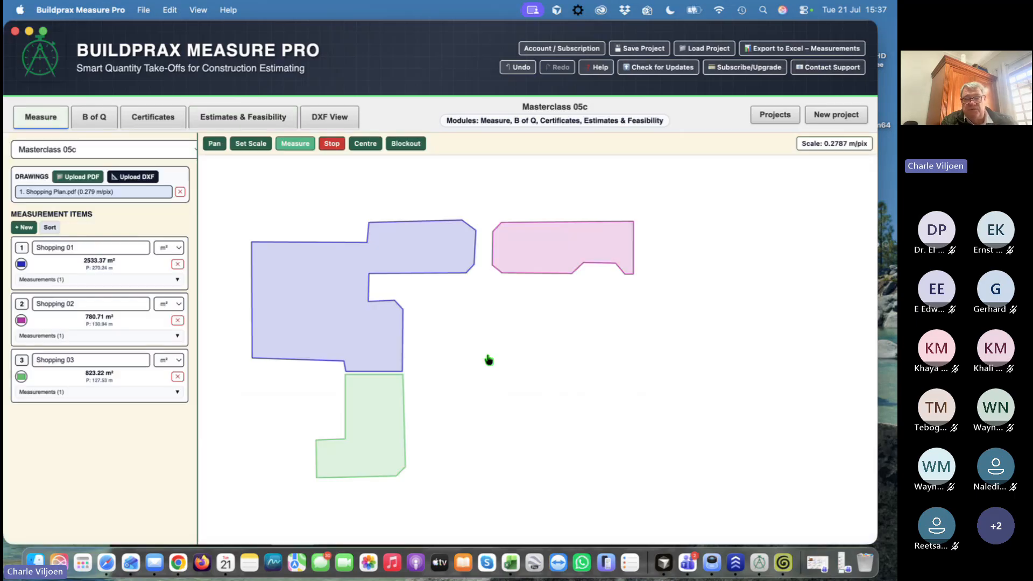
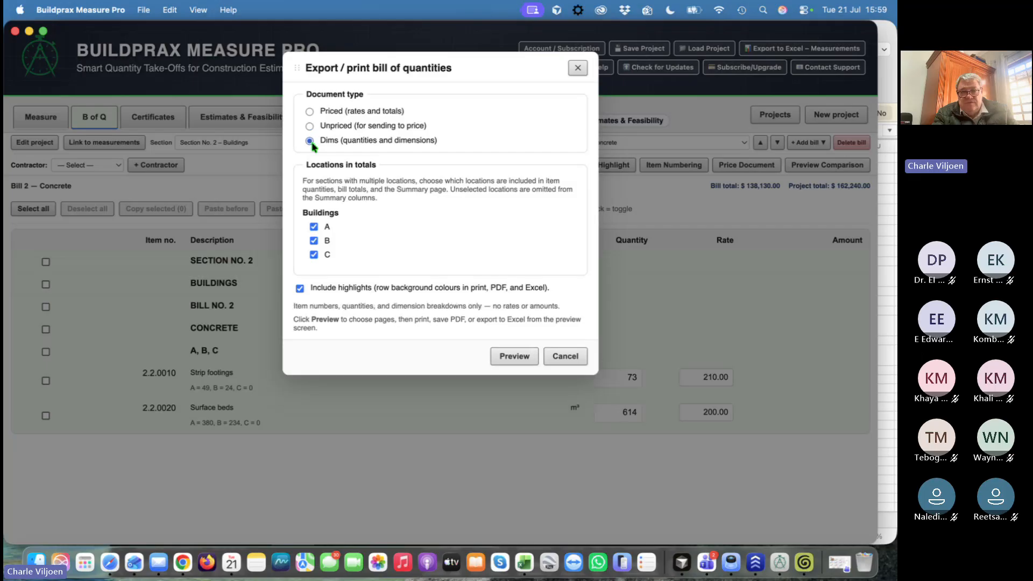
Preview the Dims bill of quantities for buildings A, B and C, review the Earthworks and Concrete pages, and close the preview
left_click(513, 356)
scroll(526, 262, "down", 5)
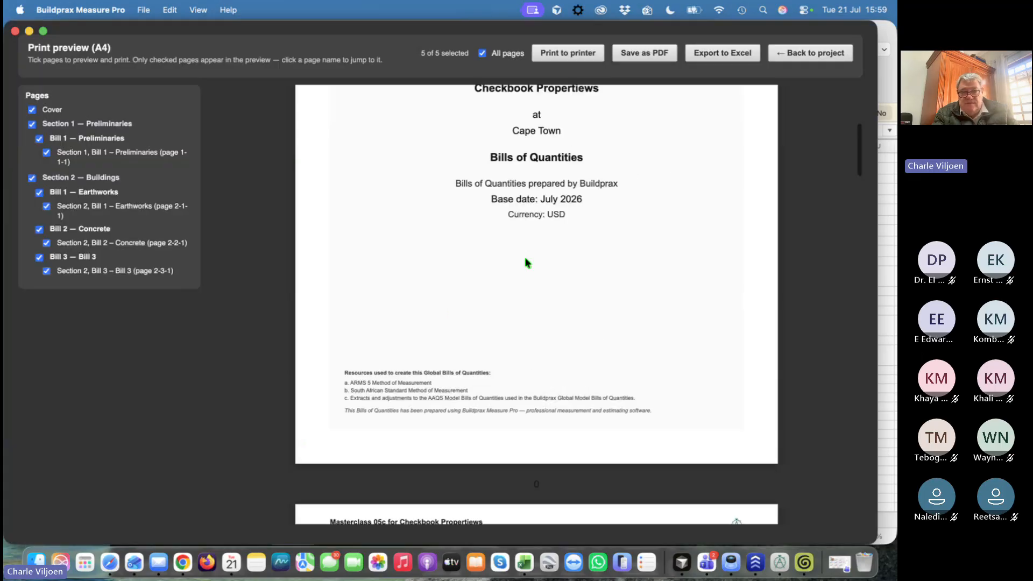
scroll(527, 262, "down", 15)
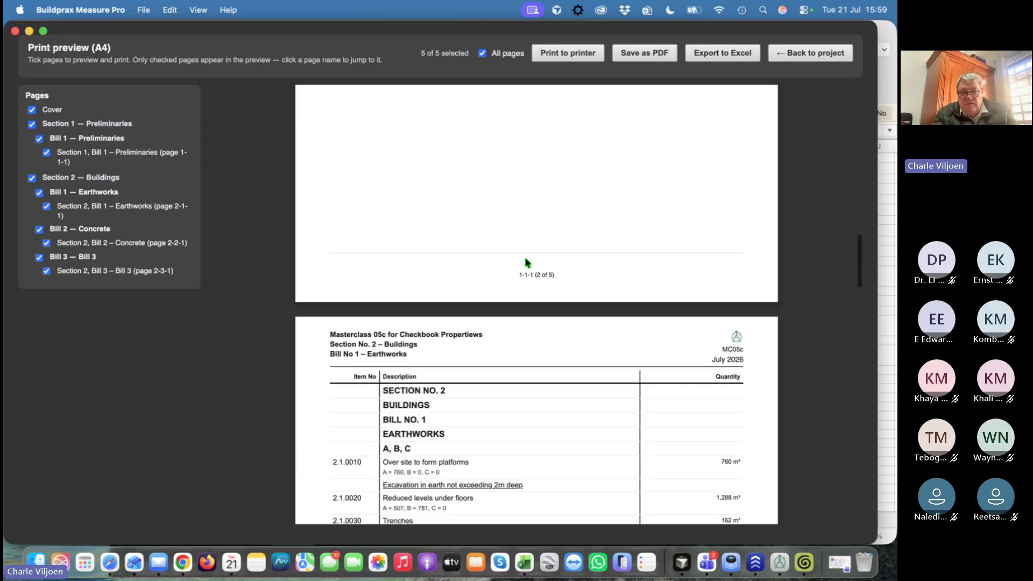
scroll(526, 262, "down", 10)
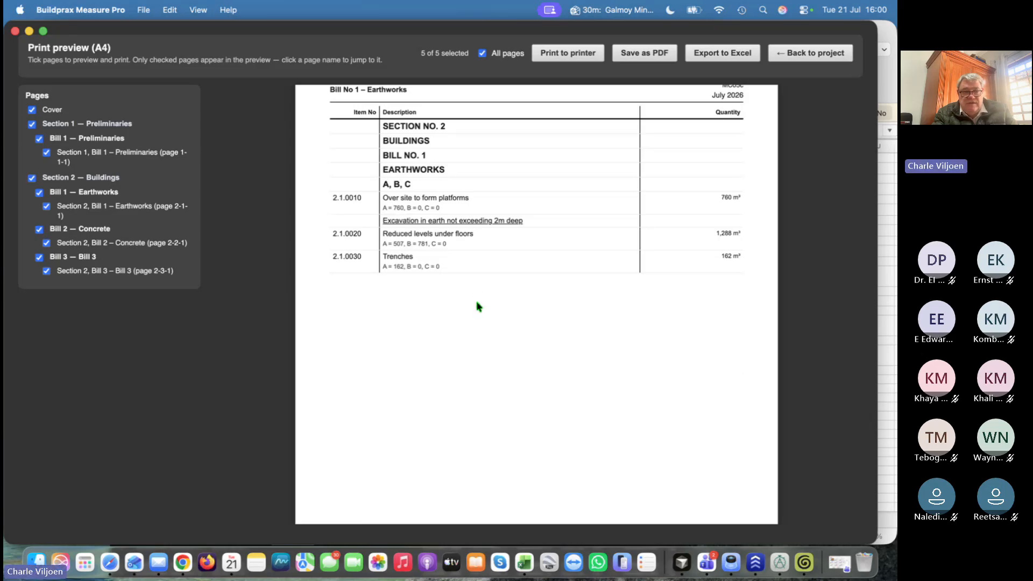
scroll(476, 304, "down", 4)
scroll(477, 304, "up", 5)
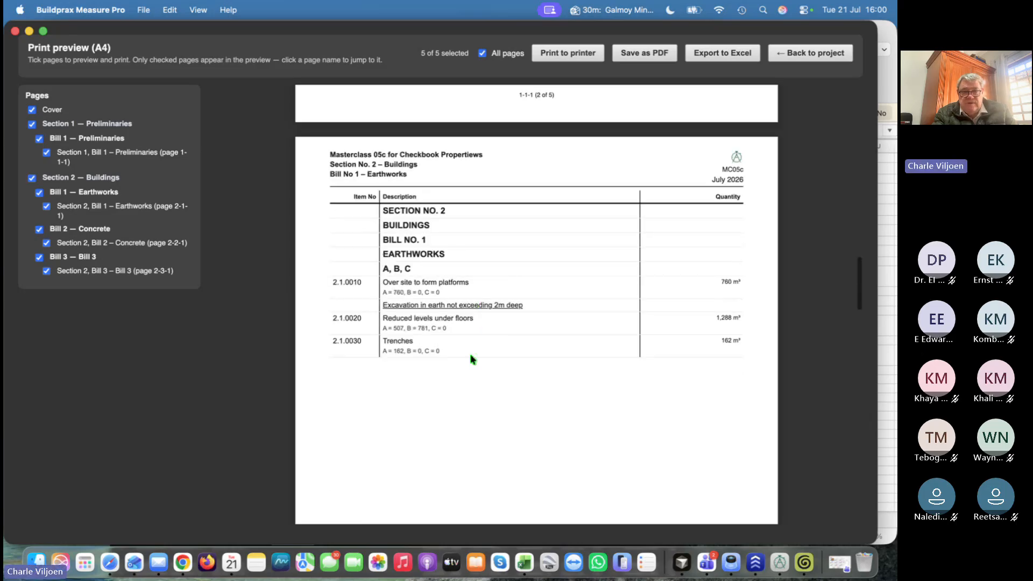
scroll(473, 366, "down", 8)
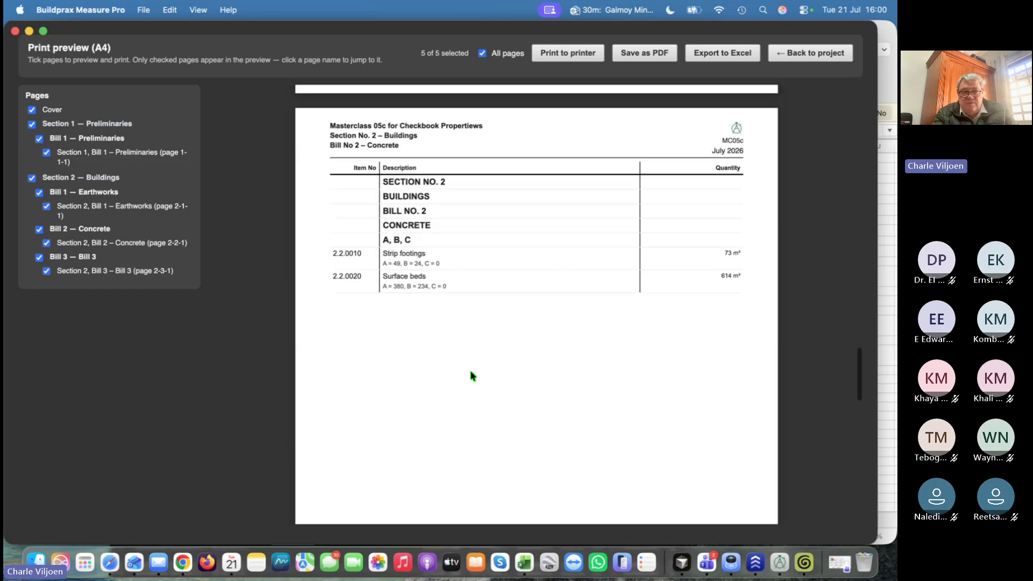
scroll(472, 376, "down", 1)
scroll(476, 345, "up", 1)
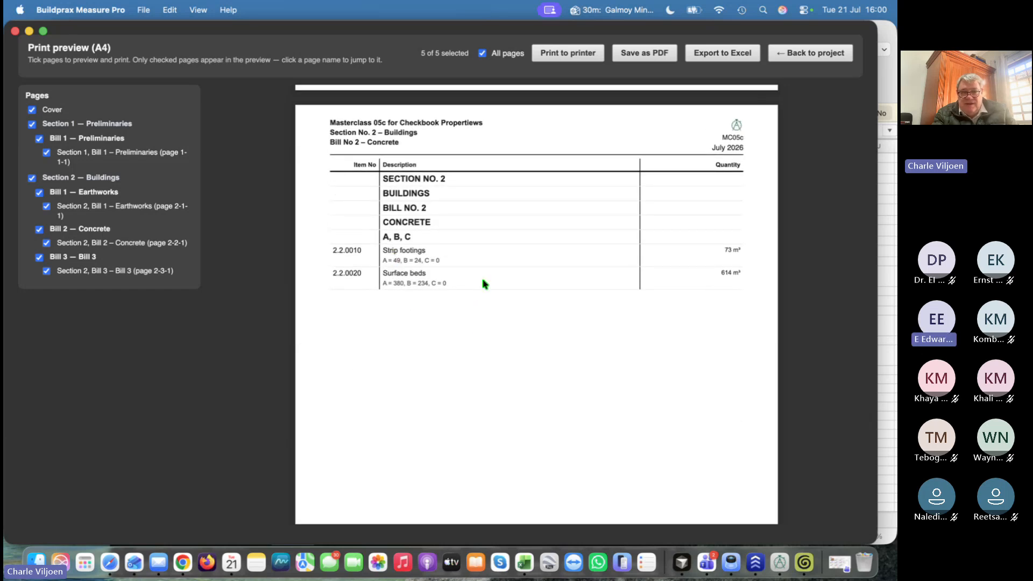
scroll(484, 283, "up", 10)
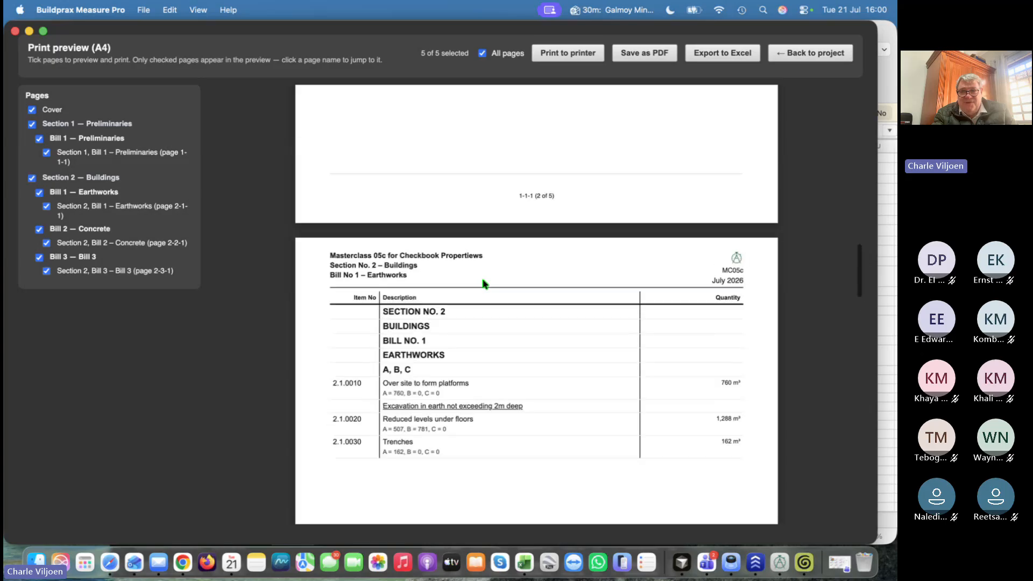
scroll(514, 218, "up", 7)
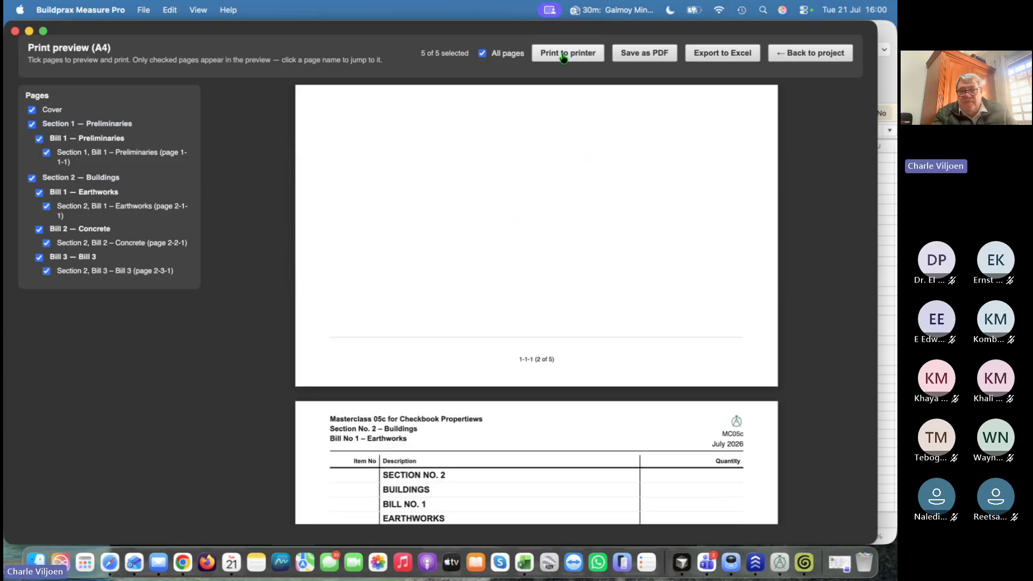
left_click(797, 53)
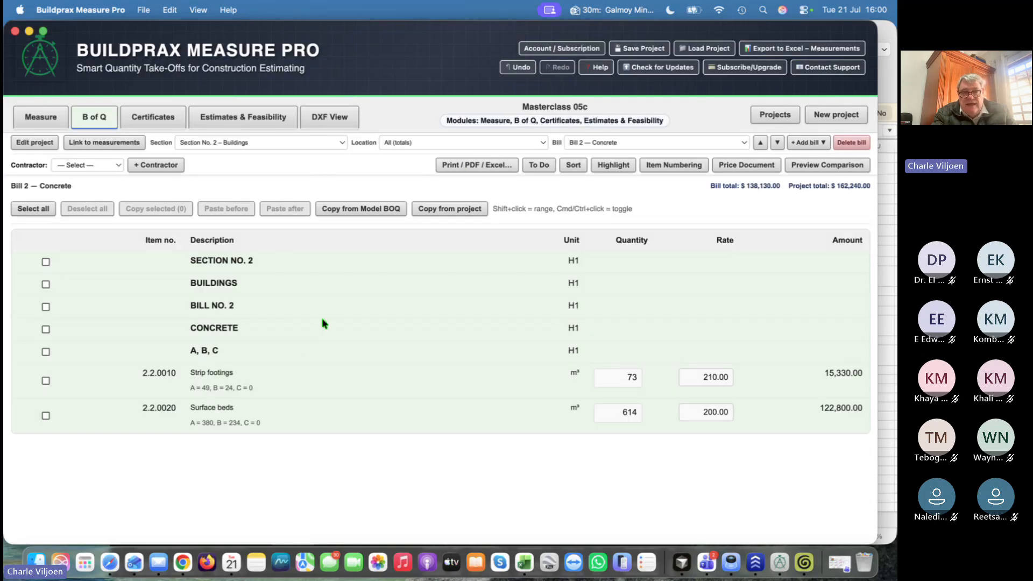
Show the Concrete bill for location A and preview the Dims document with locations B and C excluded
left_click(532, 143)
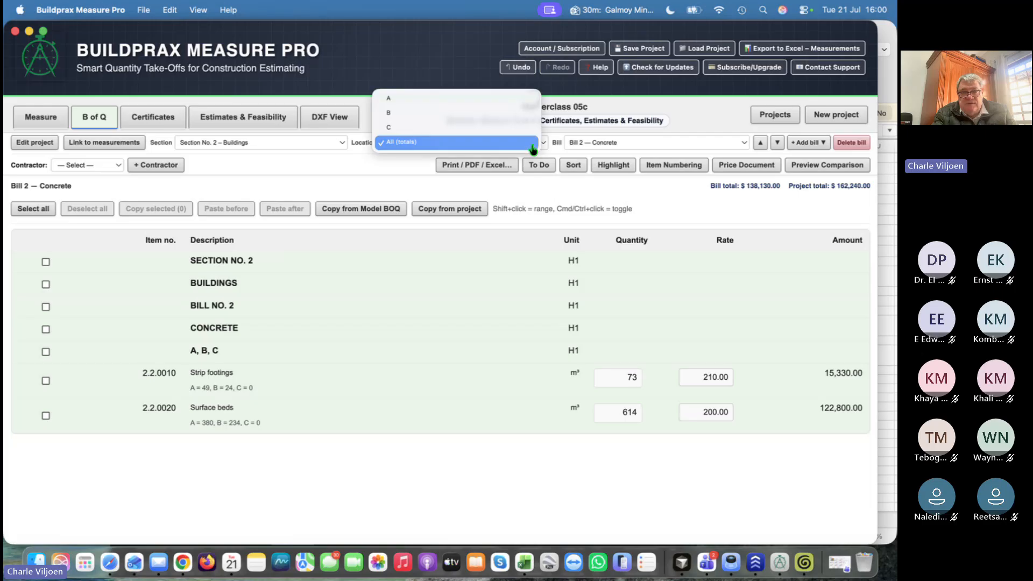
left_click(504, 99)
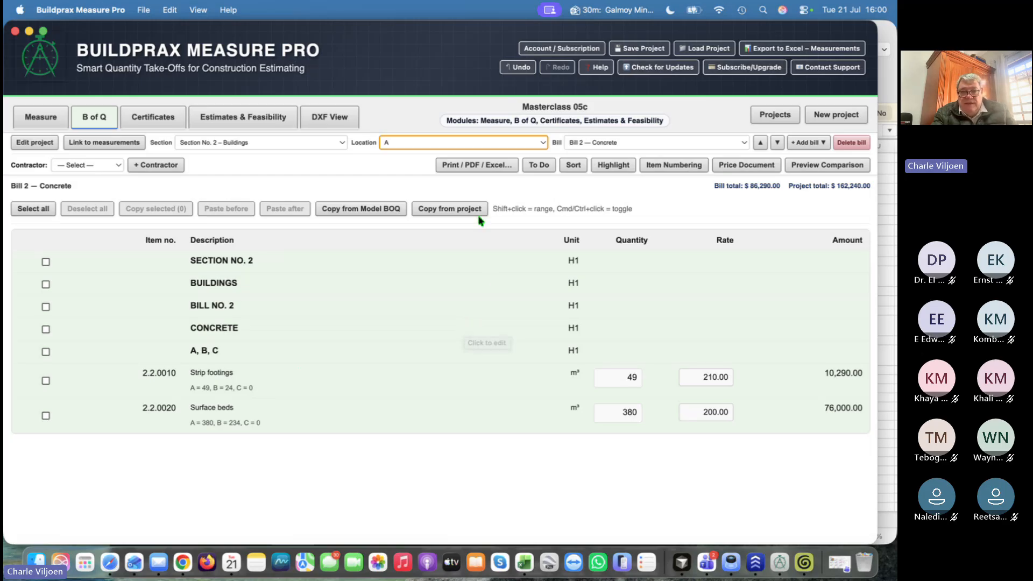
left_click(470, 166)
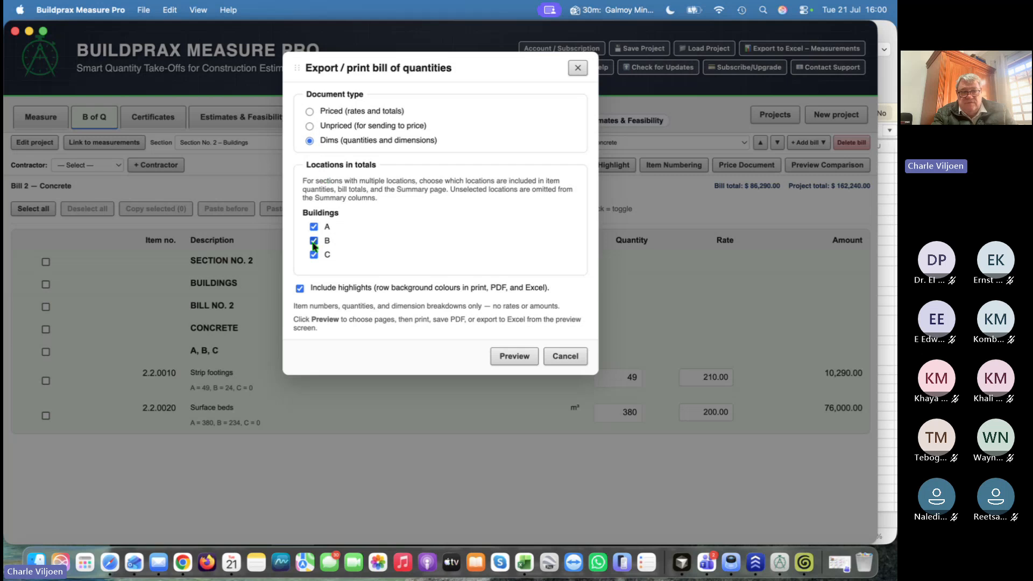
left_click(315, 241)
left_click(315, 255)
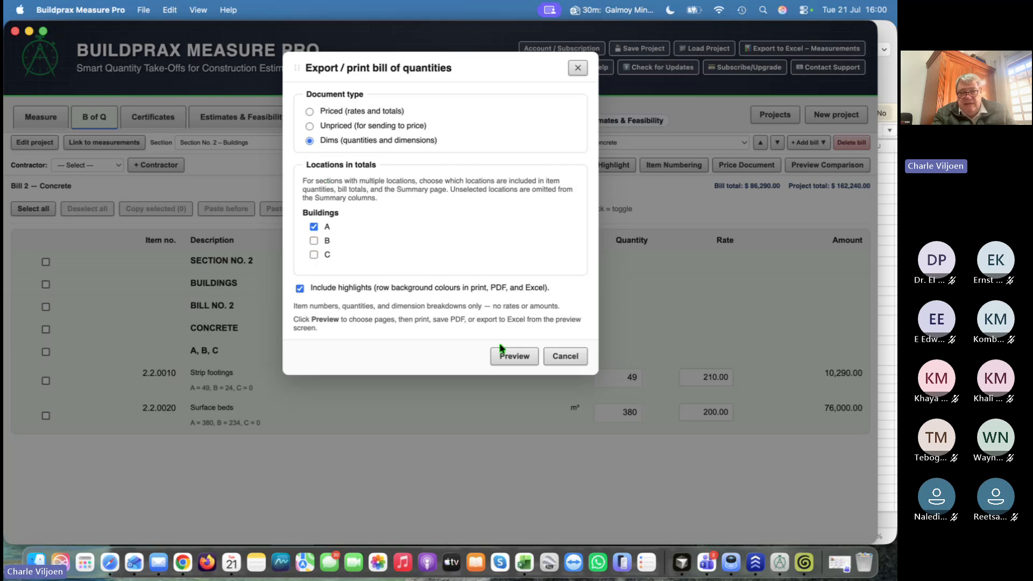
left_click(515, 359)
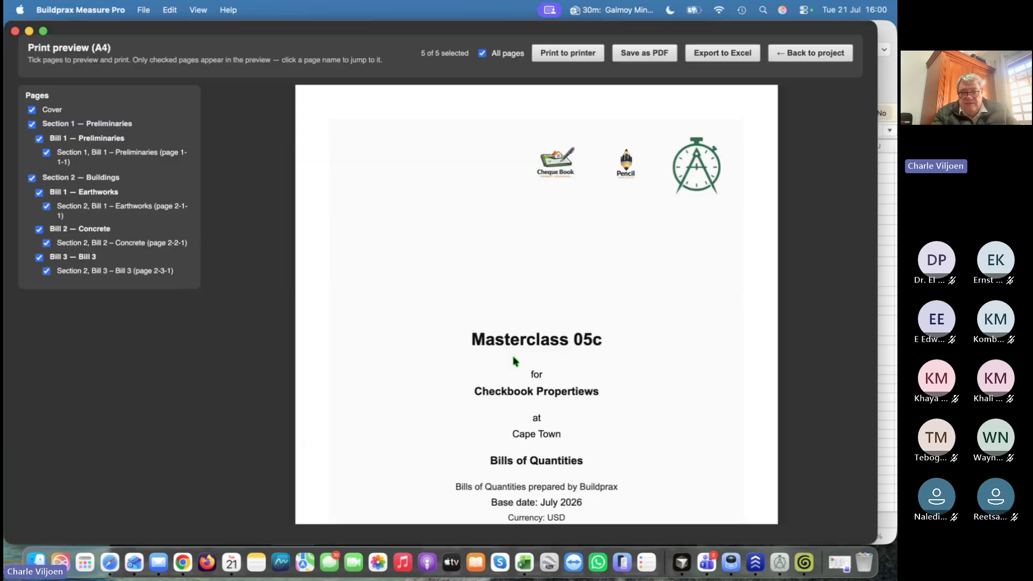
Review the Earthworks quantities for building A in the A4 preview and return to the project
scroll(525, 375, "down", 20)
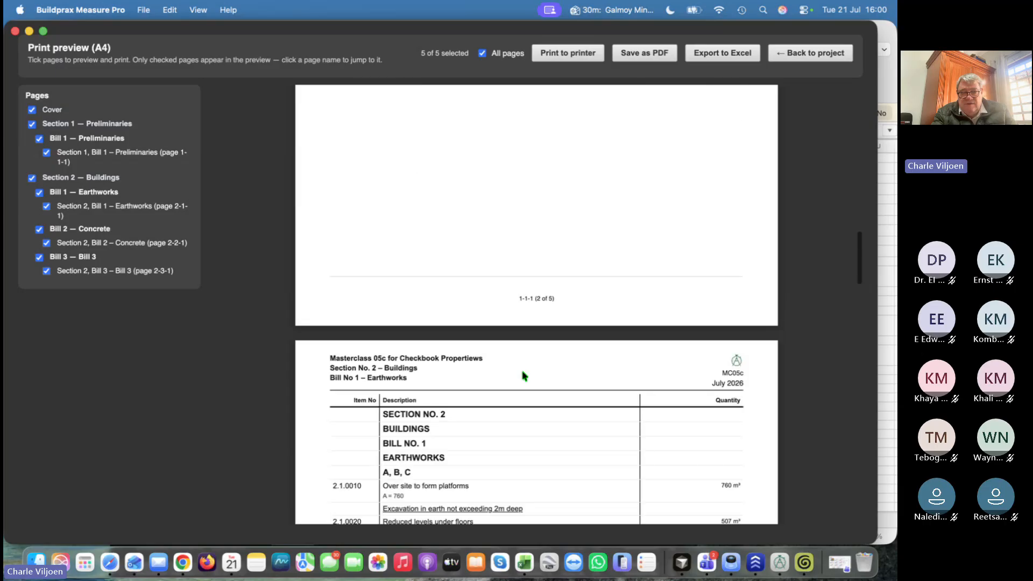
scroll(522, 376, "down", 5)
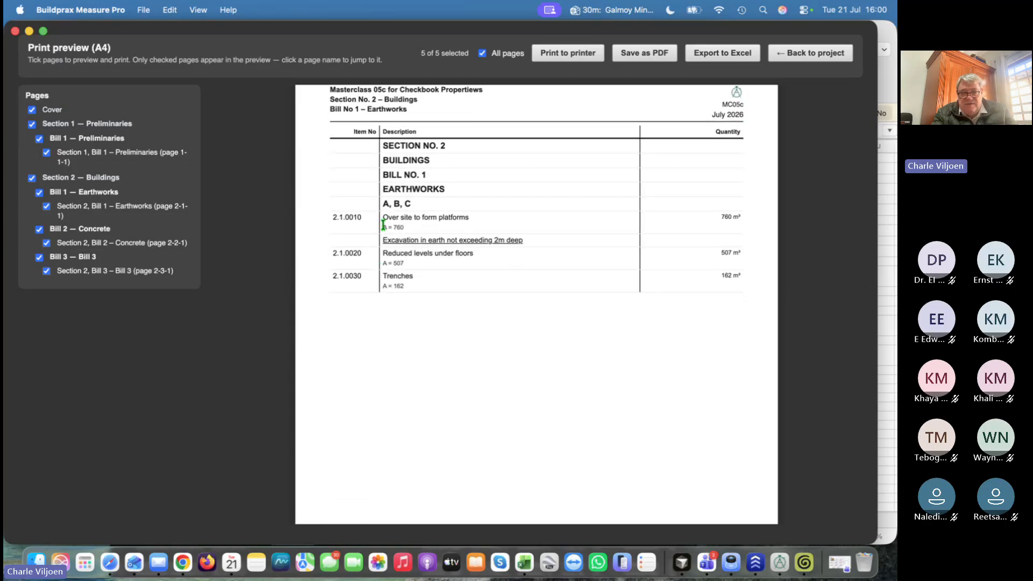
scroll(427, 278, "up", 2)
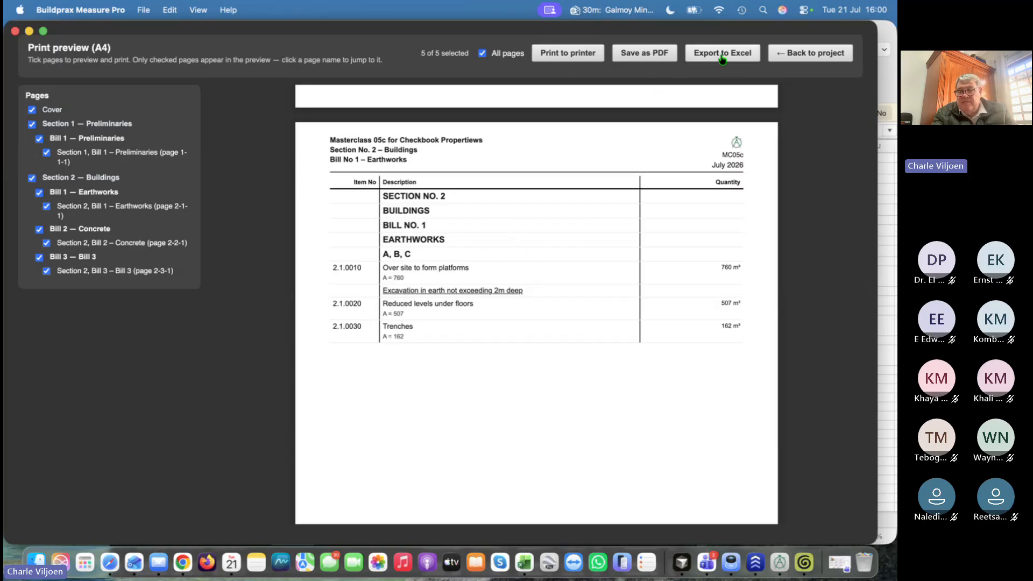
left_click(806, 56)
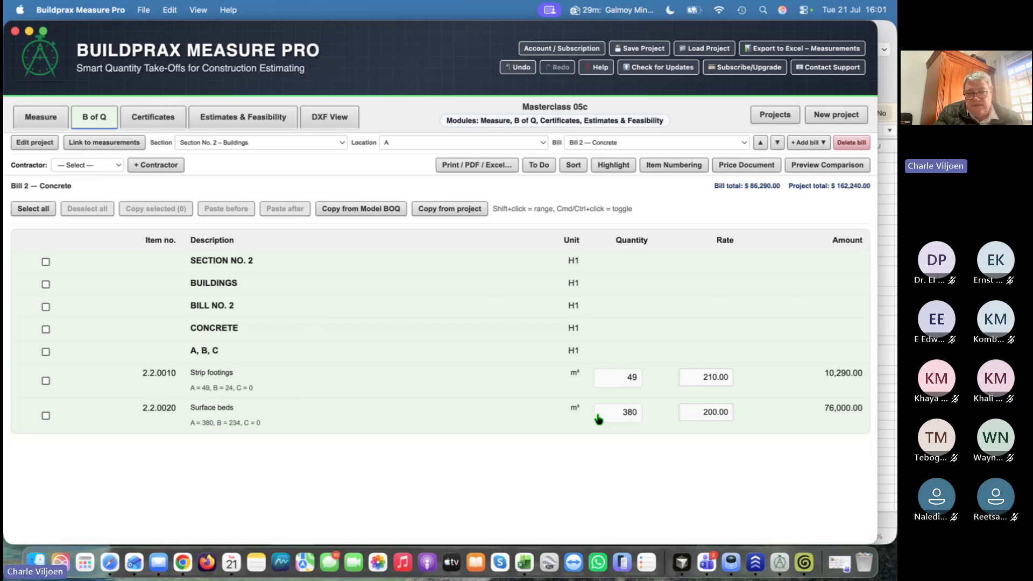
Inspect the Strip footings dimensions and their link to the Shopping 01 perimeter, and return to the measured drawing
left_click(625, 379)
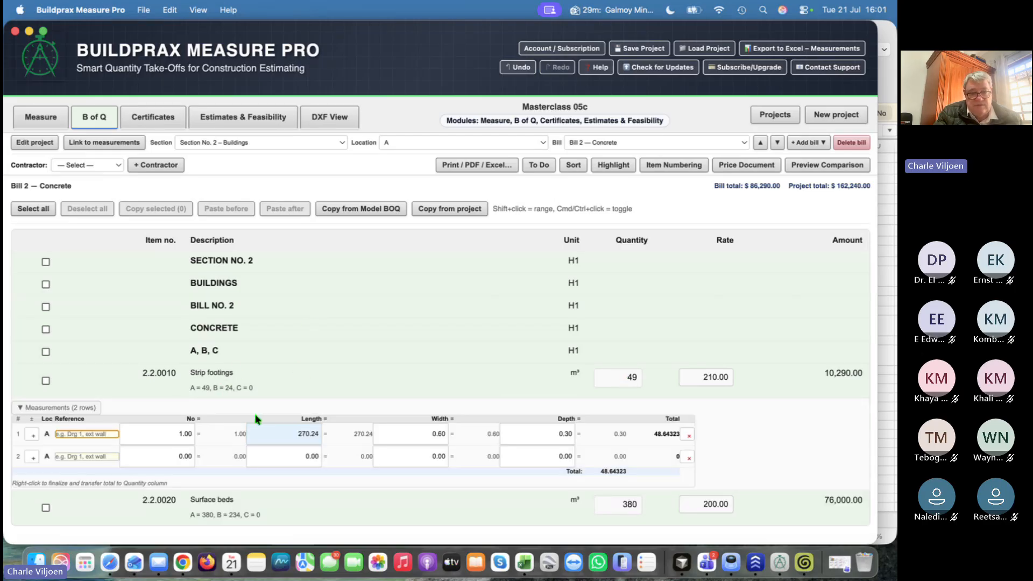
left_click(91, 142)
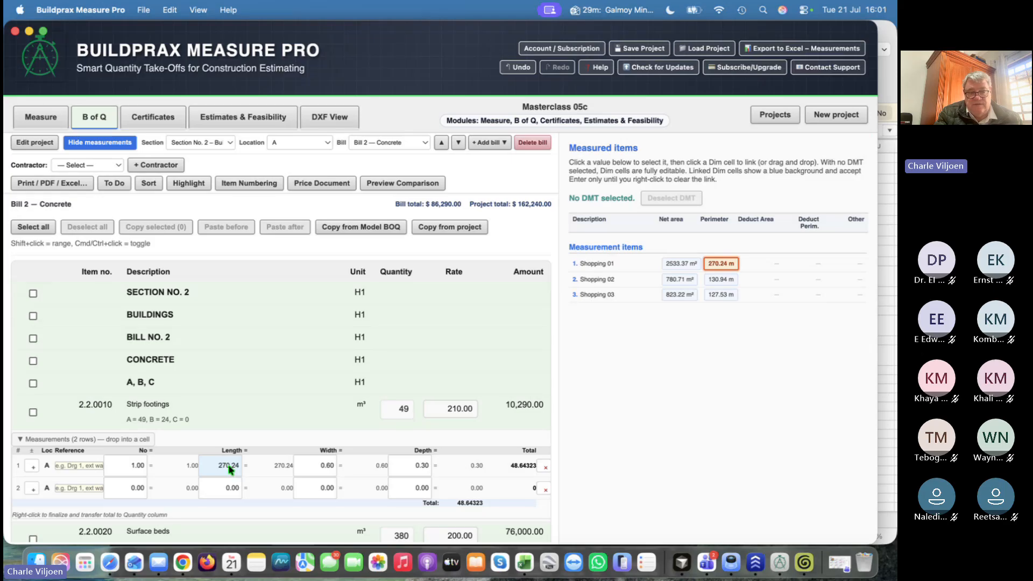
left_click(716, 263)
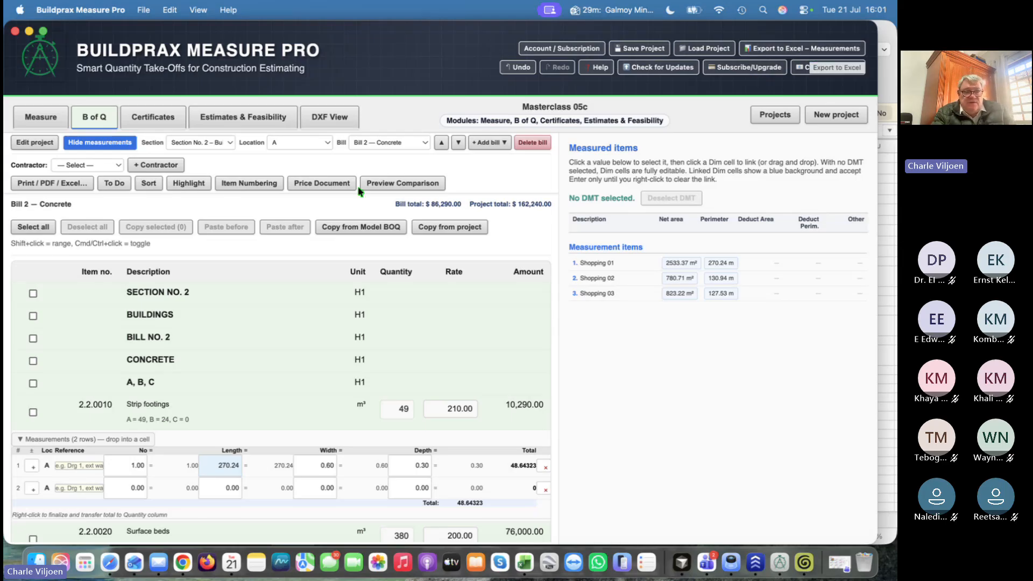
left_click(38, 117)
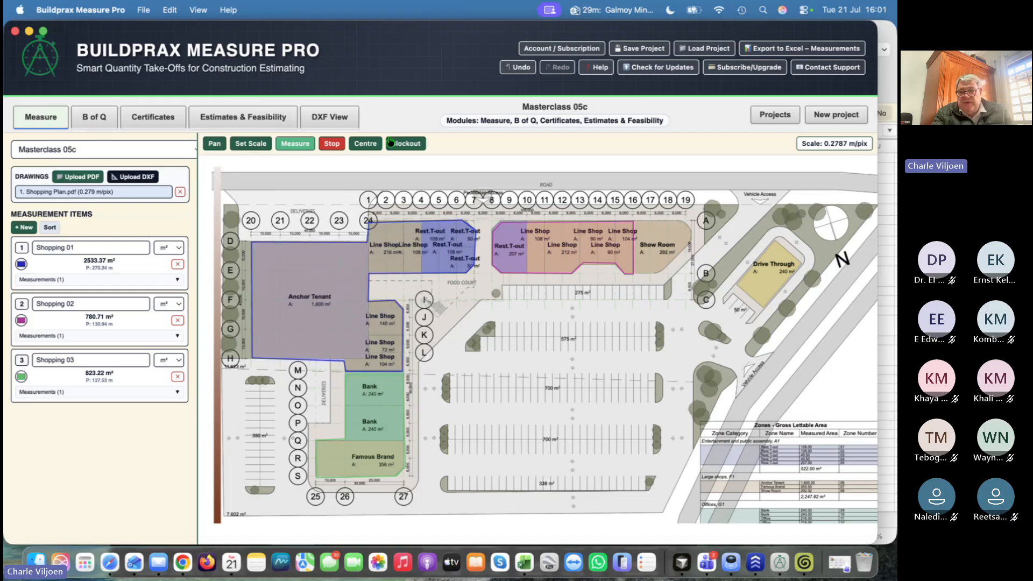
Switch from Masterclass 05c to the project WN 02 - Webinar No 04, passing through BRP001 - BRANDSPRUIT ROADS PROJECT
left_click(774, 115)
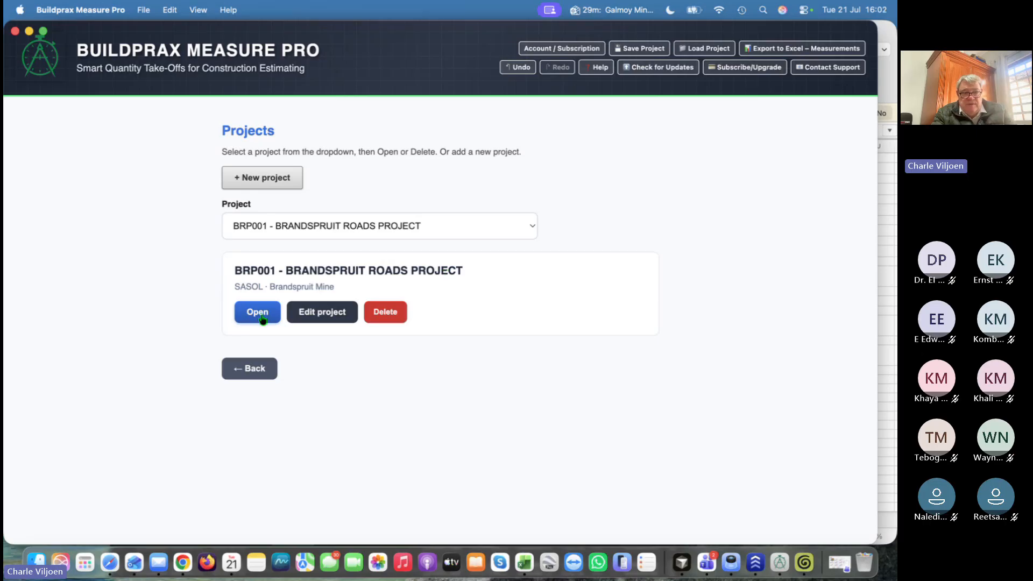
left_click(258, 314)
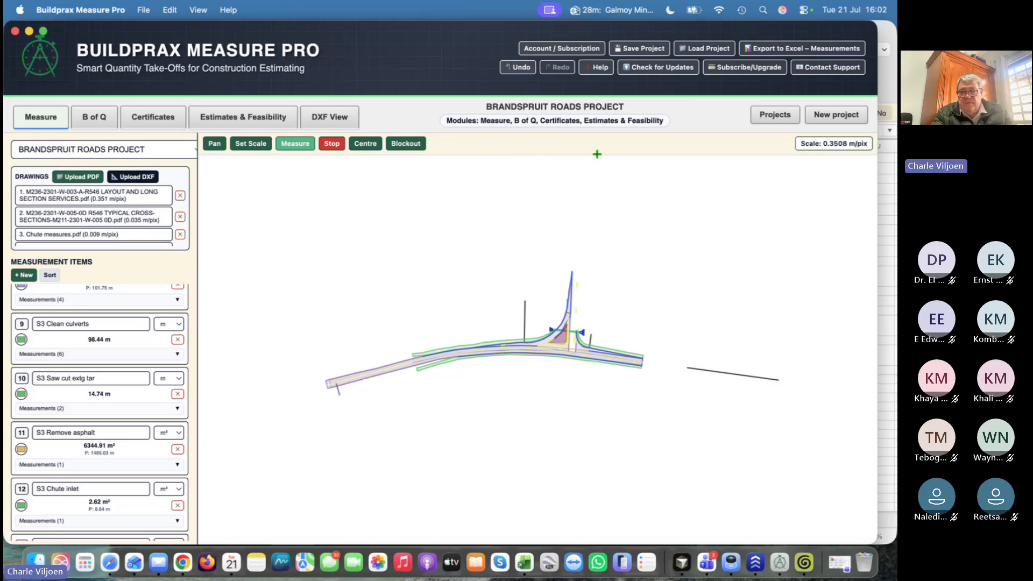
left_click(772, 119)
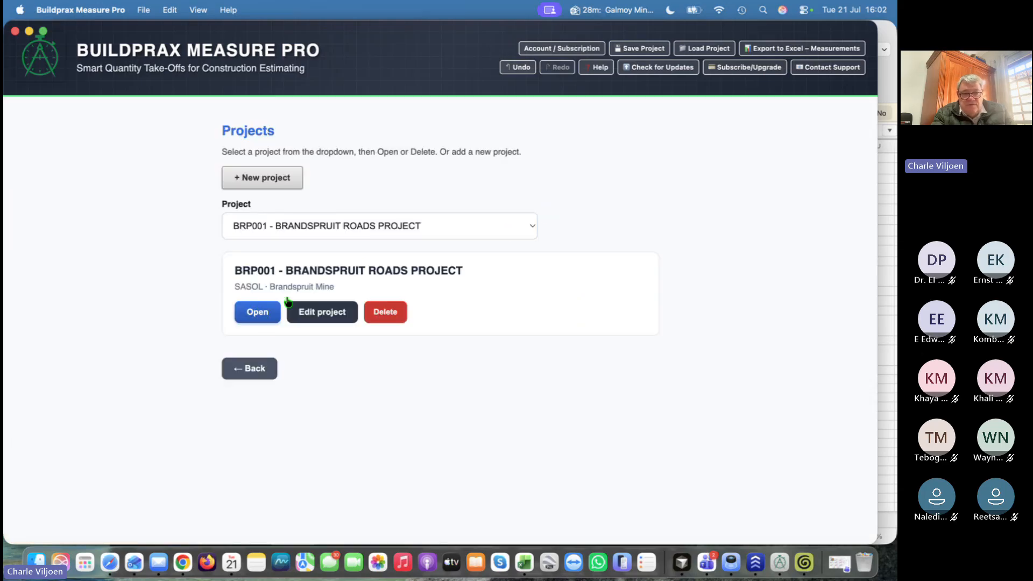
left_click(533, 226)
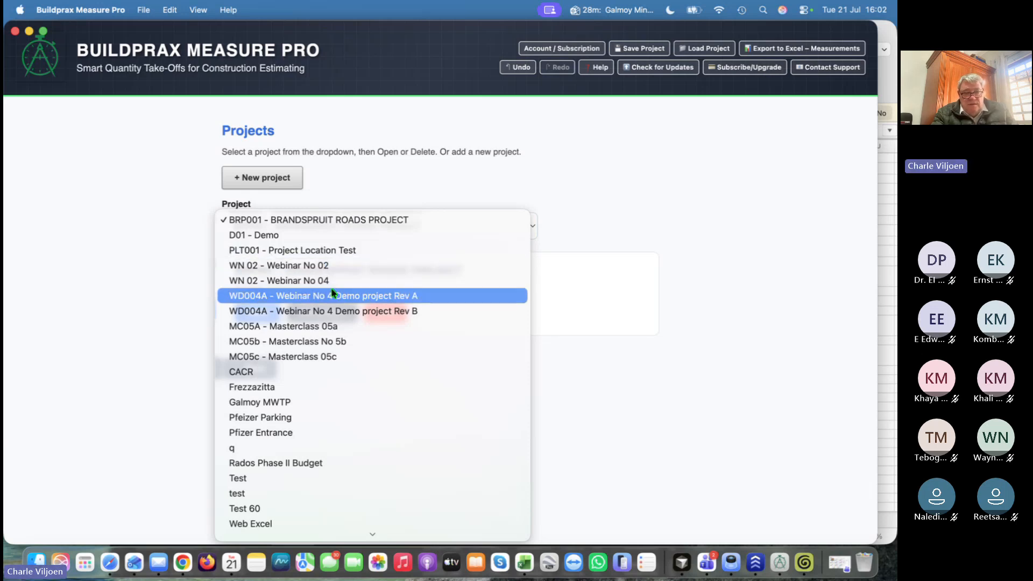
left_click(344, 281)
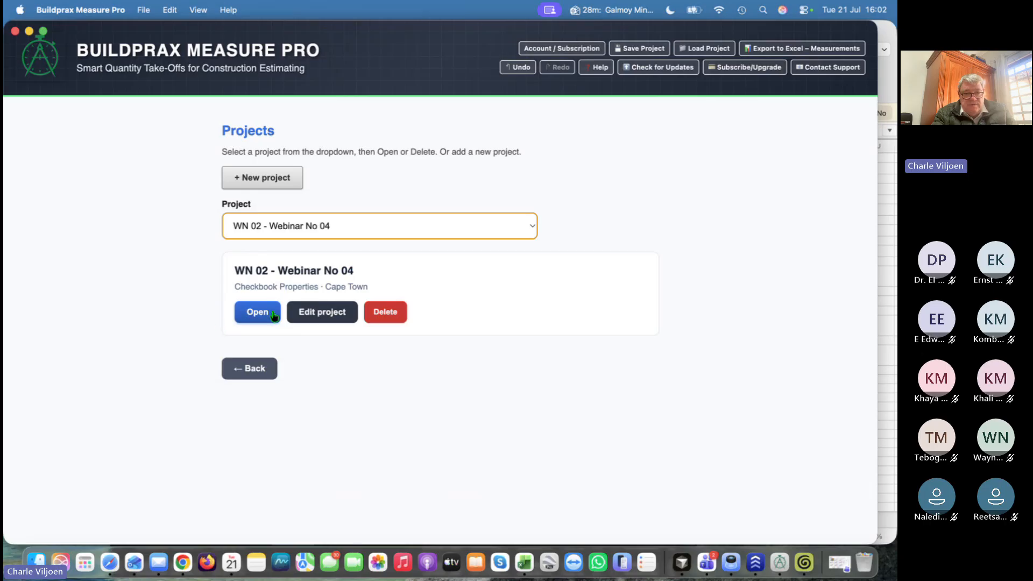
left_click(259, 320)
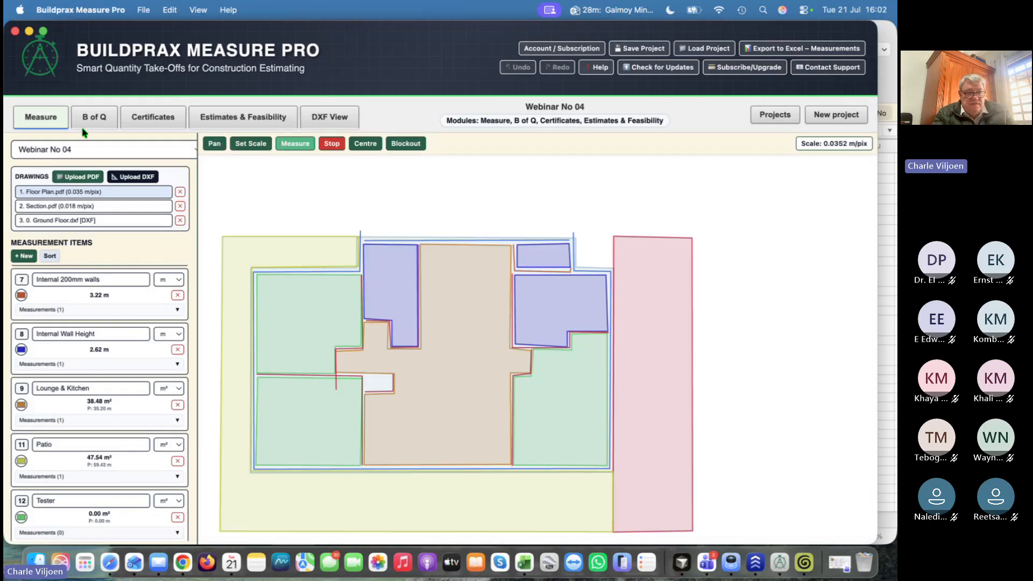
Examine the dimension rows behind the half brick walls and one brick walls quantities in the Masonry bill
left_click(92, 119)
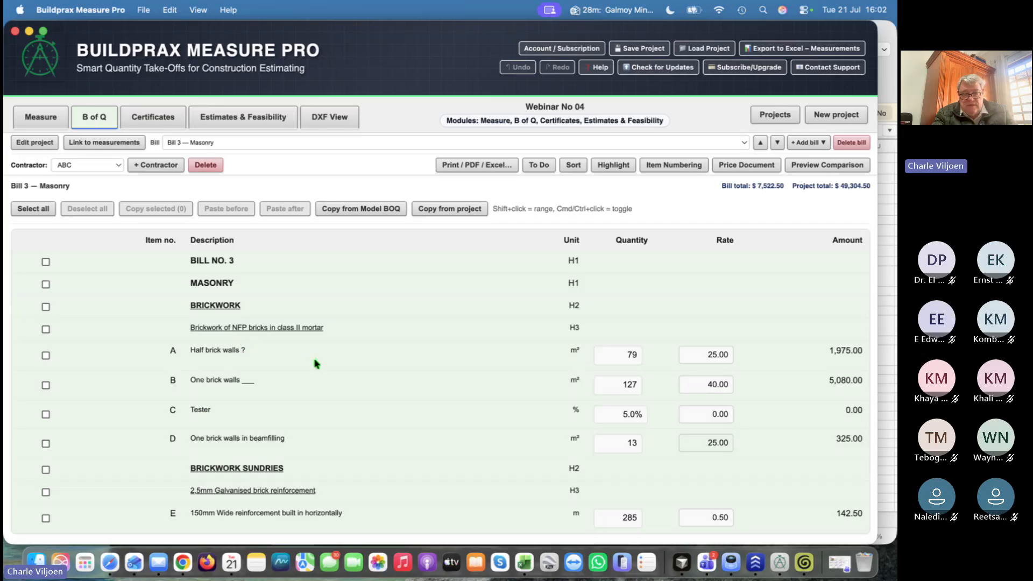
scroll(316, 364, "down", 1)
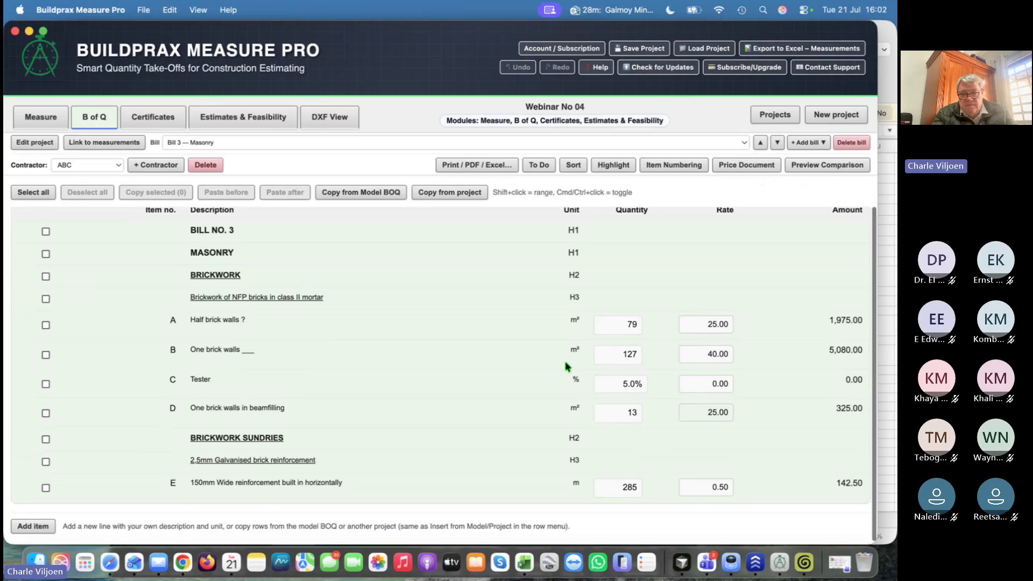
left_click(631, 327)
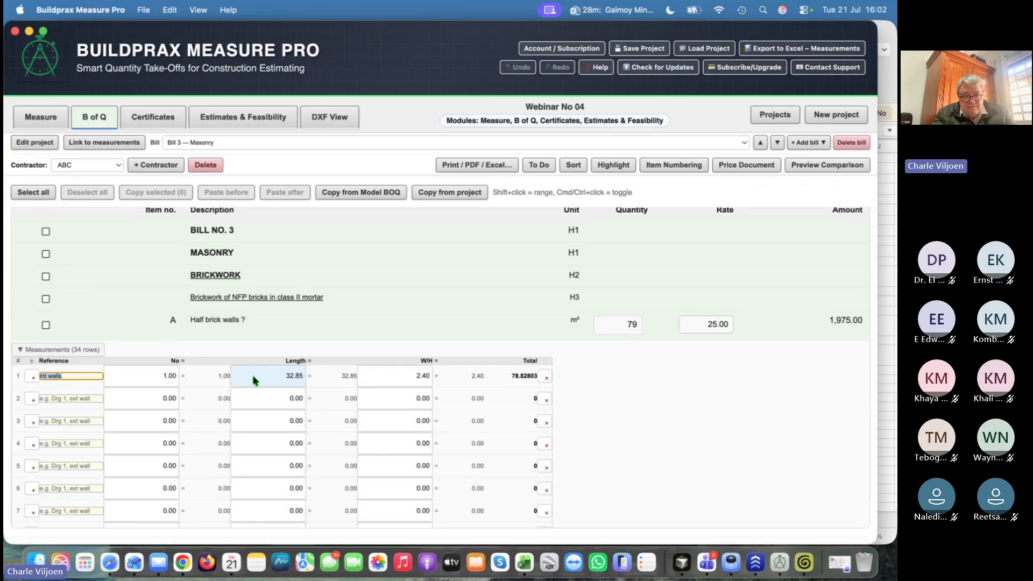
left_click(623, 329)
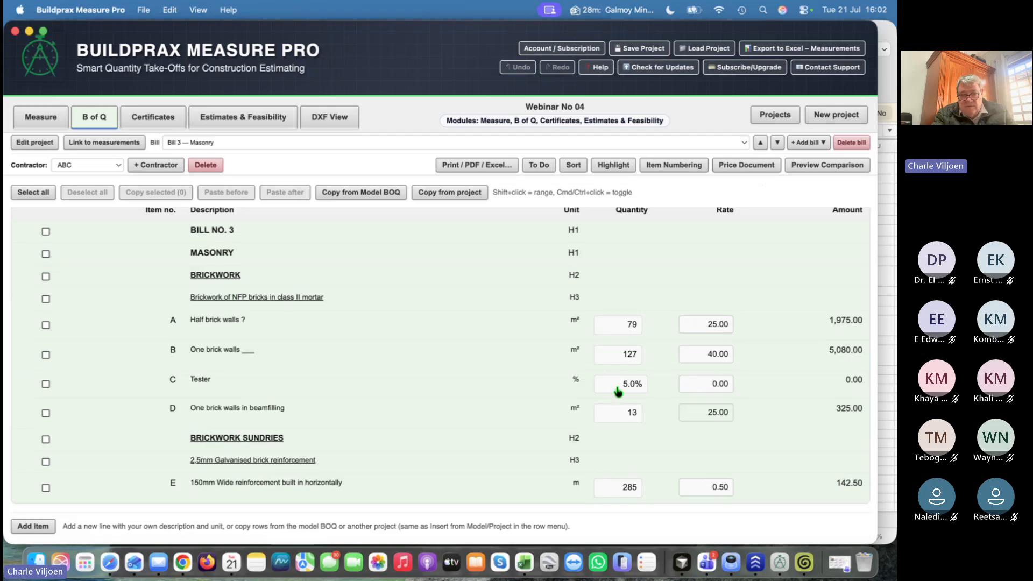
left_click(622, 359)
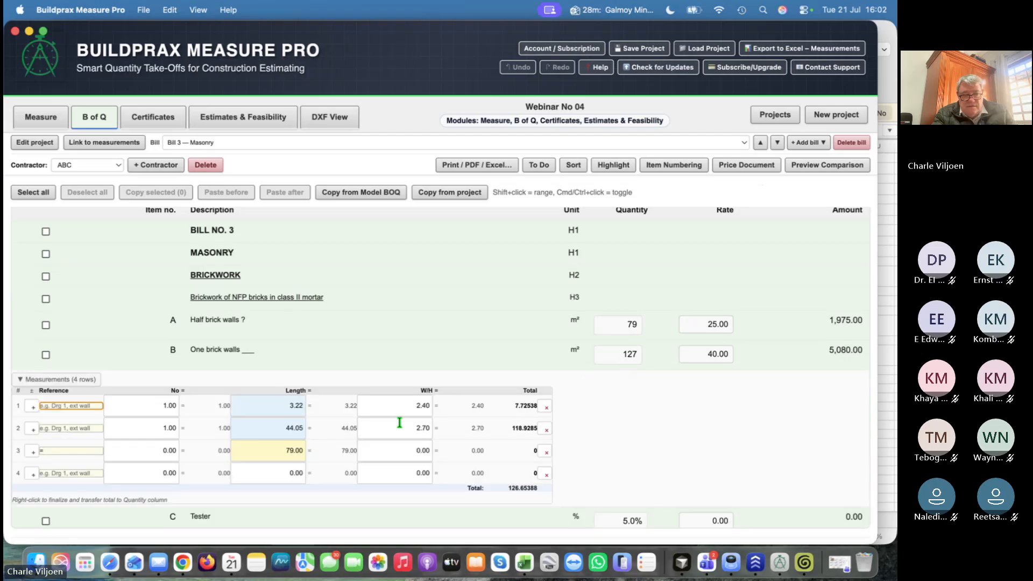
left_click(623, 359)
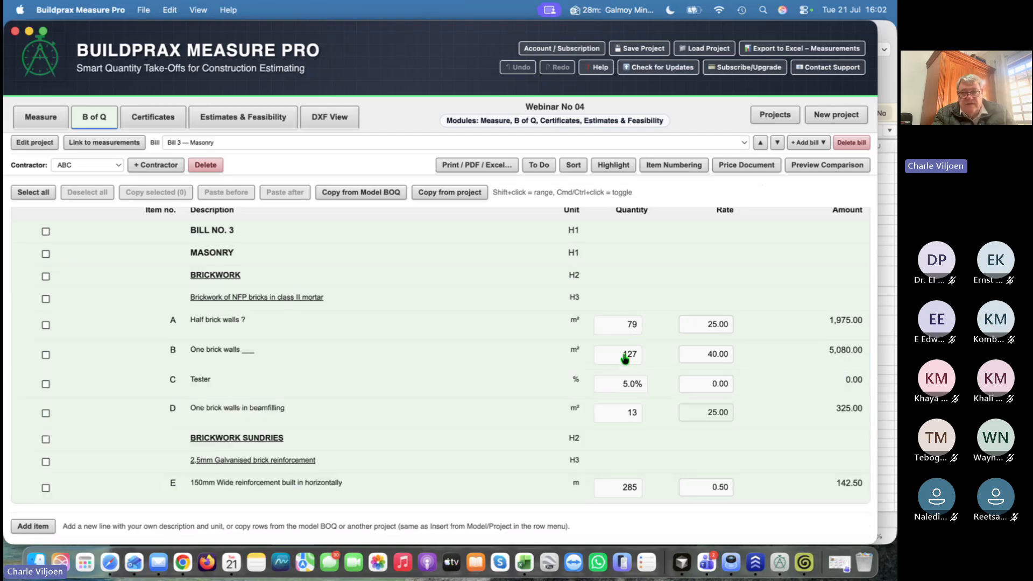
Preview the bill of quantities as a Dims document with quantities and dimensions, including highlights
left_click(482, 168)
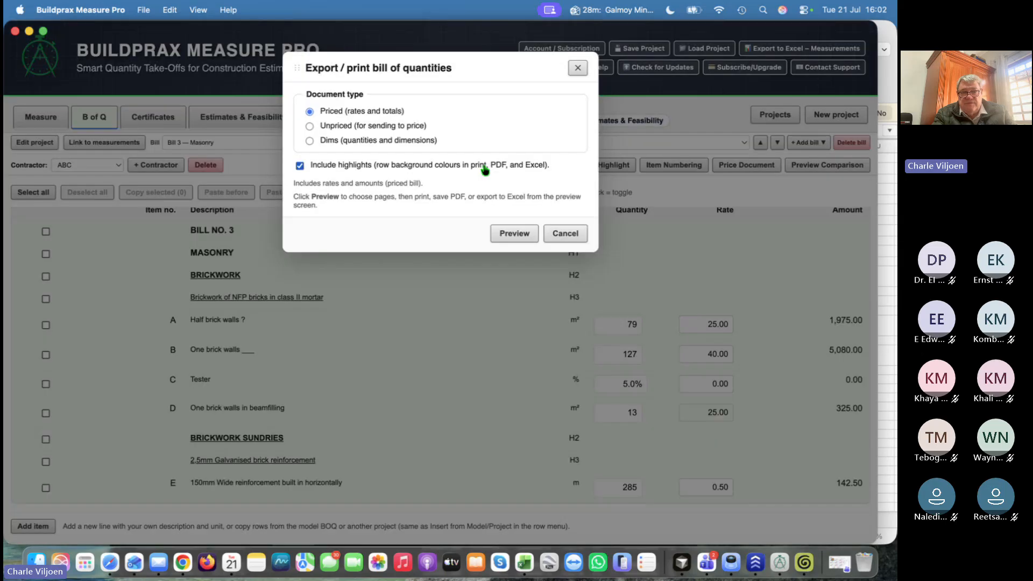
left_click(310, 141)
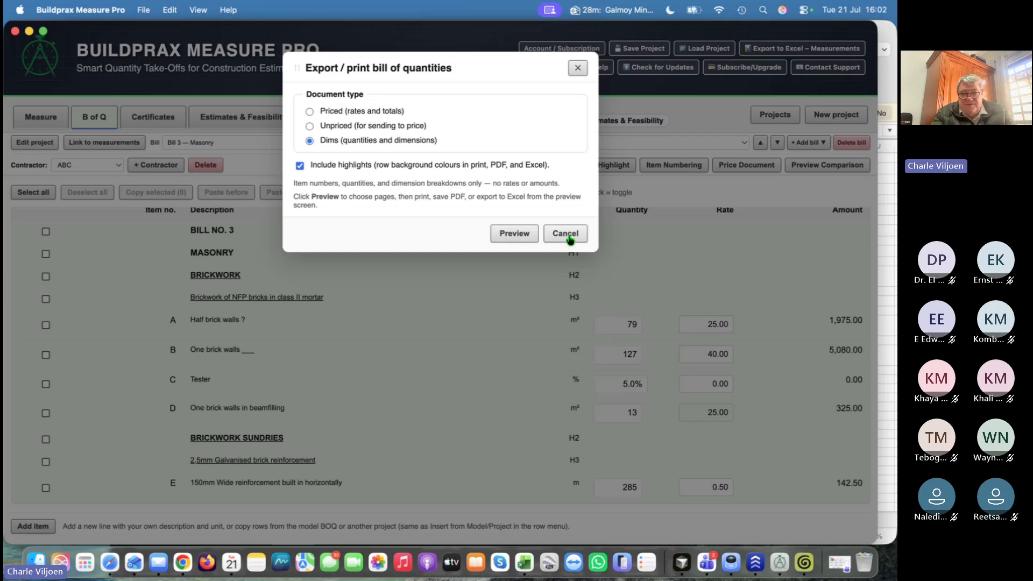
left_click(516, 237)
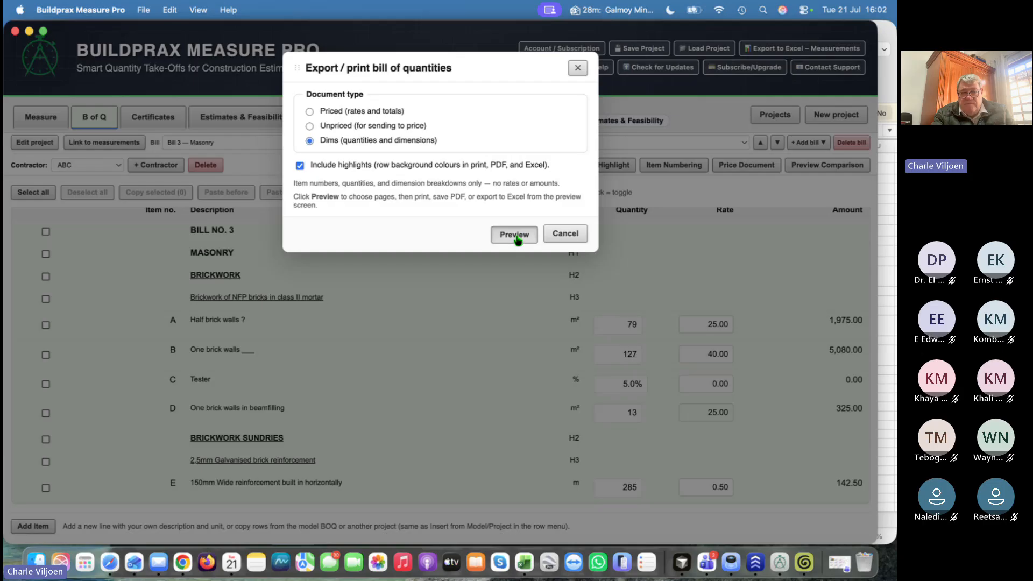
Examine the dimension breakdowns under the Bill 1 Earthworks items in the A4 preview and return to the project
scroll(541, 321, "down", 10)
scroll(542, 322, "down", 5)
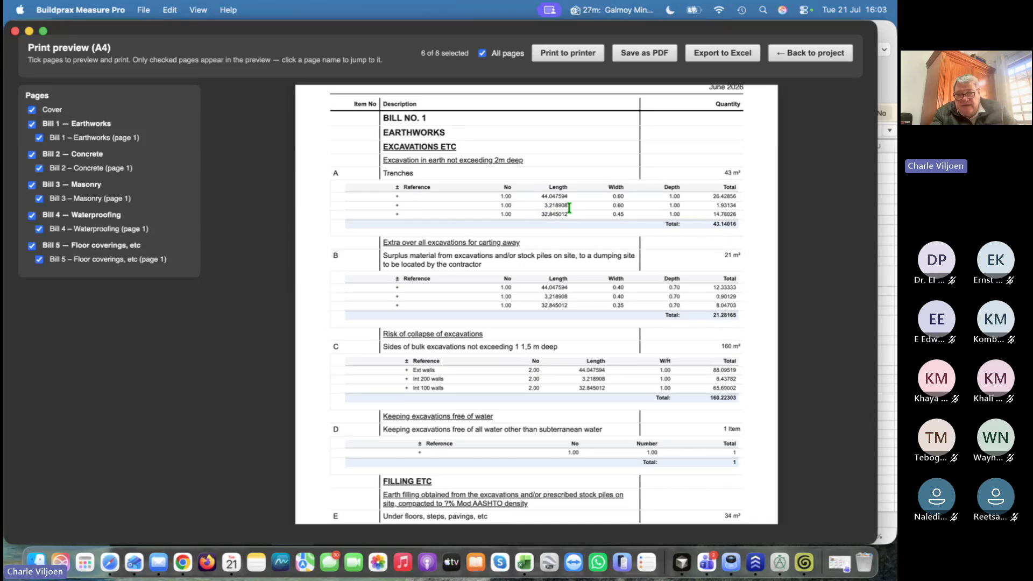
scroll(581, 302, "down", 3)
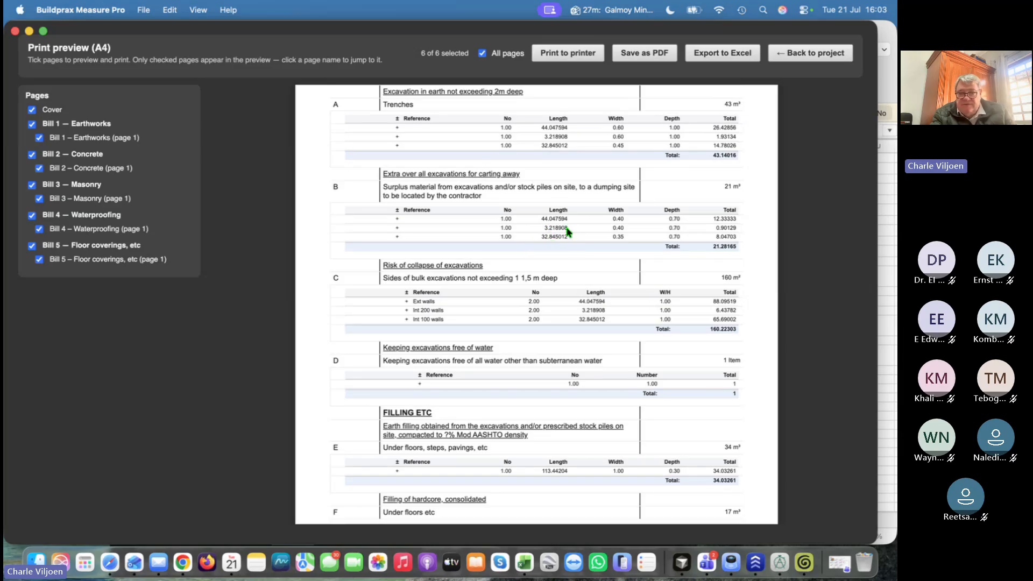
scroll(569, 360, "down", 4)
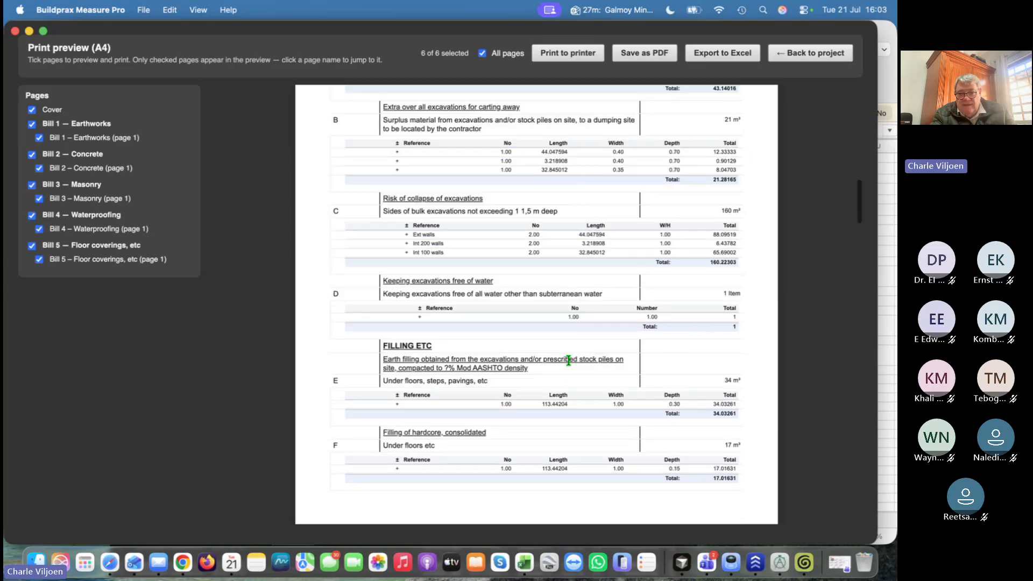
scroll(572, 359, "down", 1)
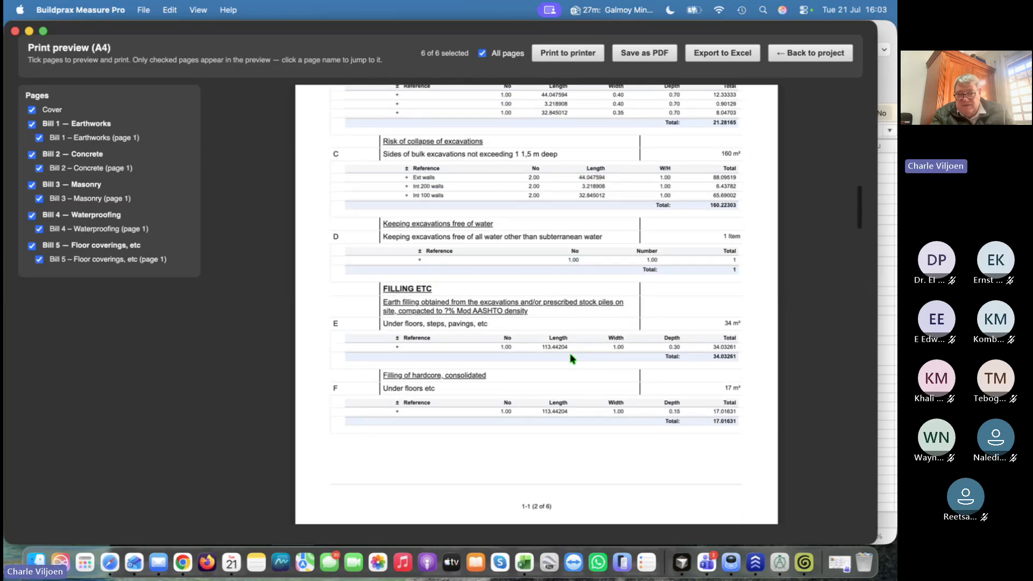
scroll(554, 330, "down", 3)
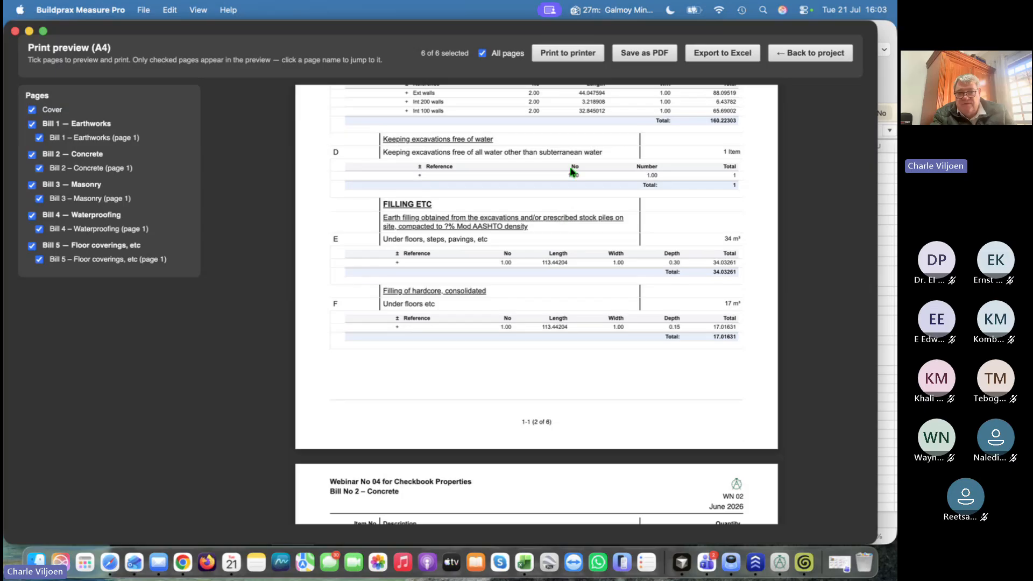
scroll(572, 171, "up", 6)
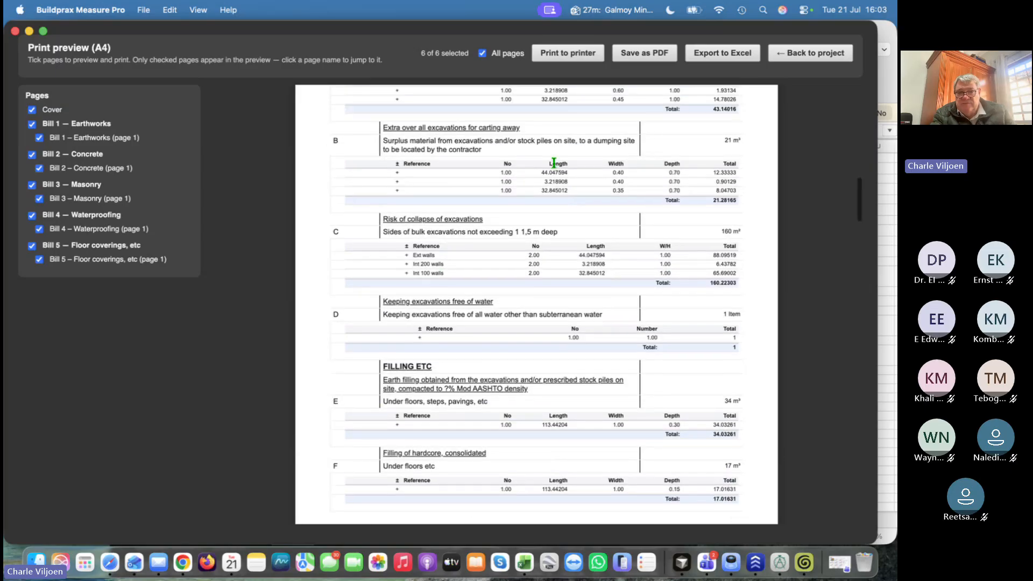
scroll(554, 163, "up", 2)
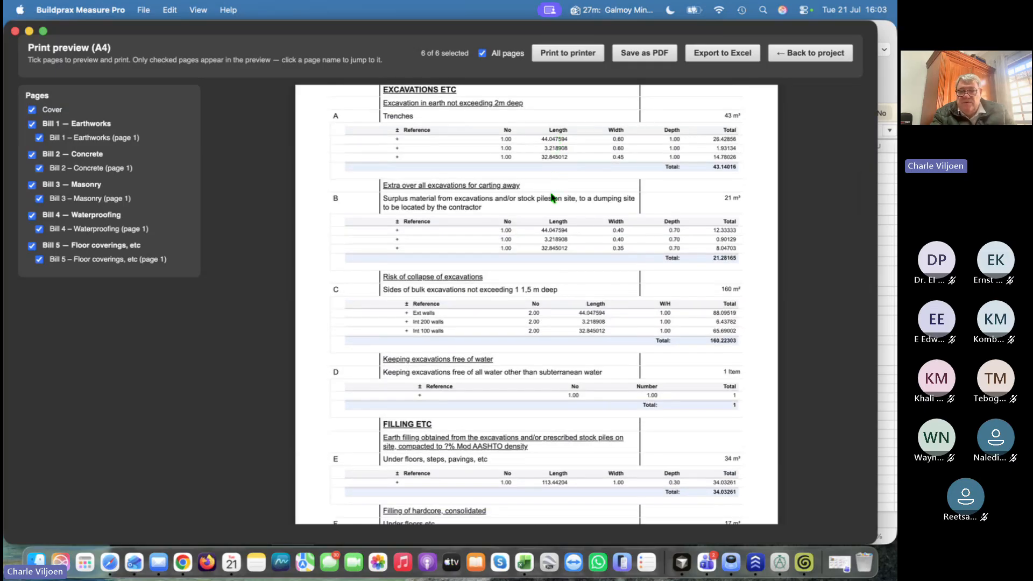
scroll(554, 198, "up", 1)
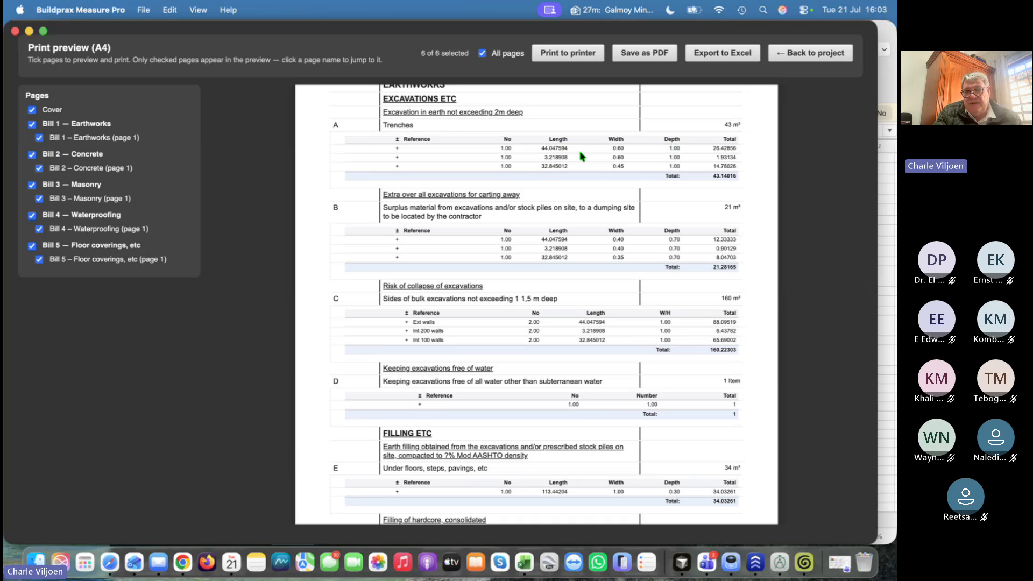
scroll(581, 159, "up", 2)
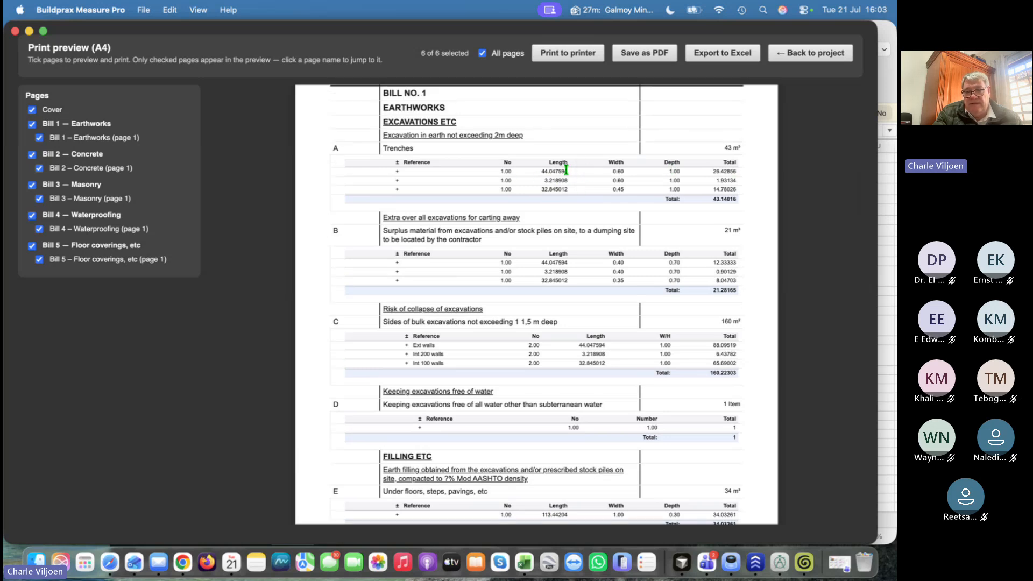
scroll(676, 119, "up", 1)
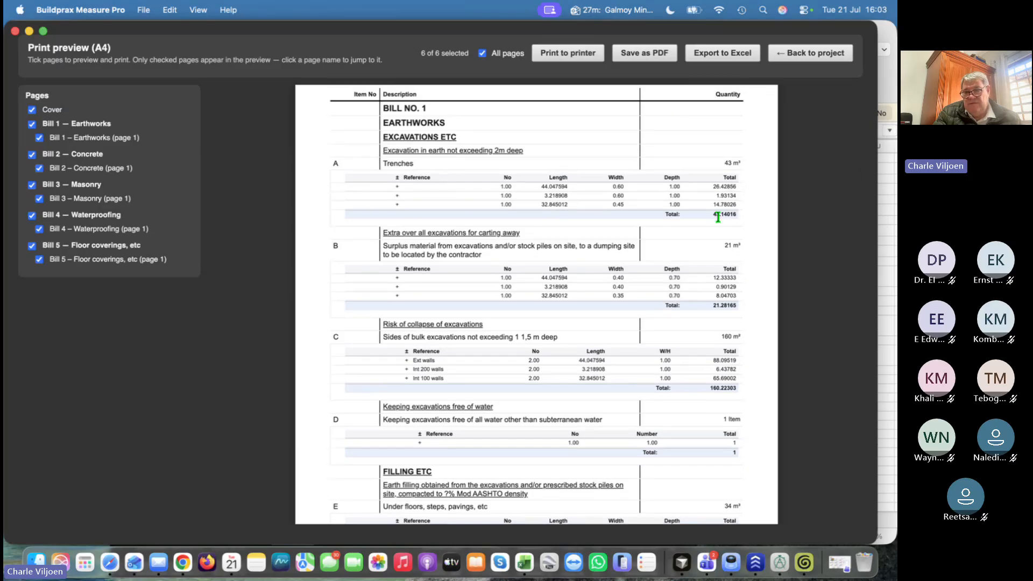
left_click(801, 54)
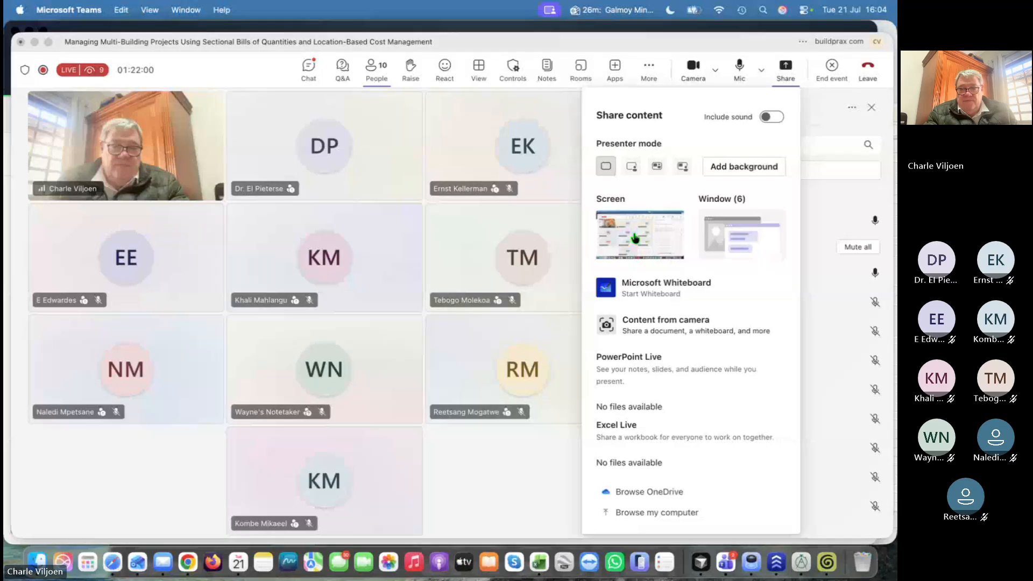
Share the screen in the Teams meeting and open the measurement rows of Half brick walls in the Masonry bill
left_click(634, 237)
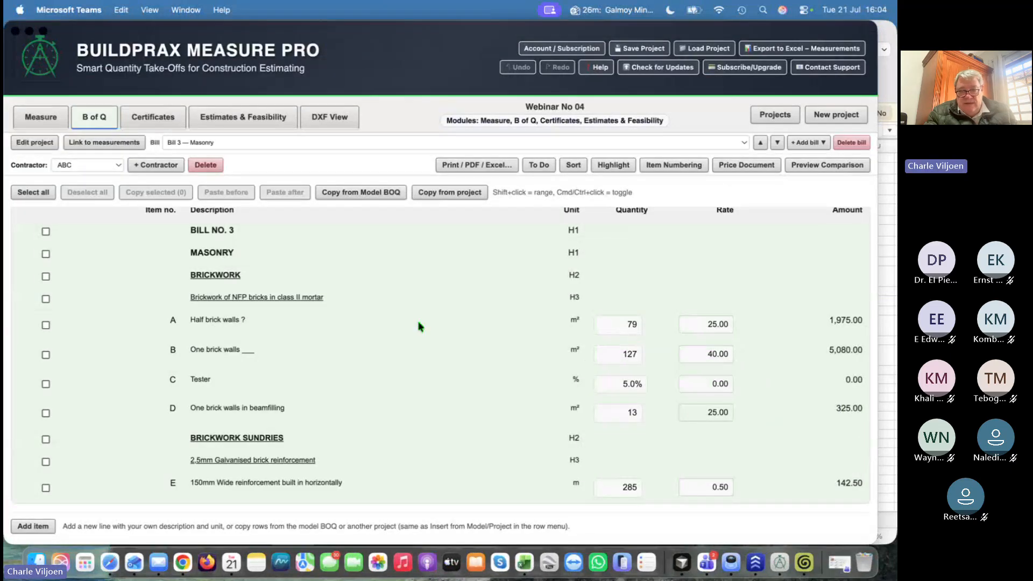
left_click(622, 325)
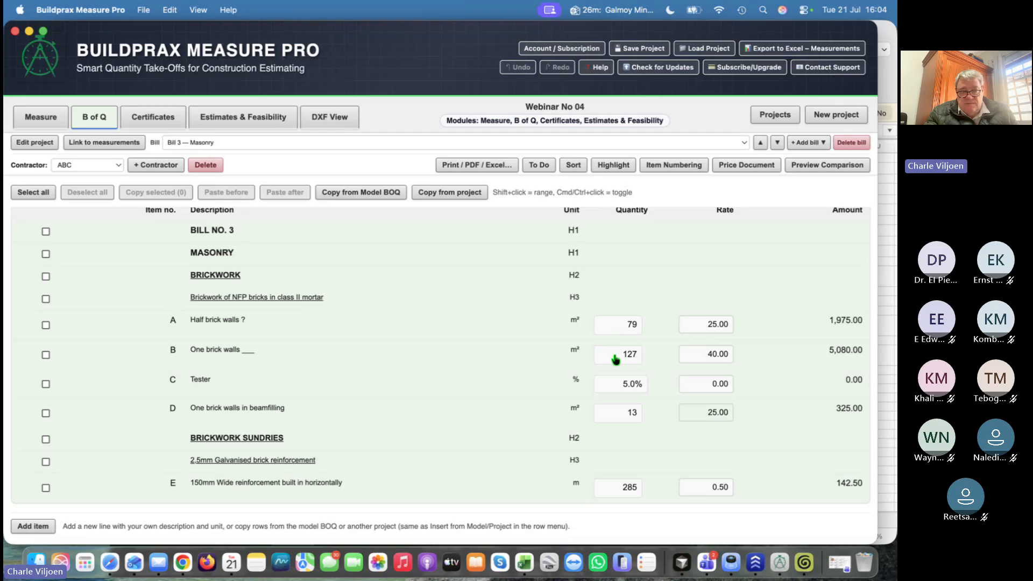
left_click(631, 326)
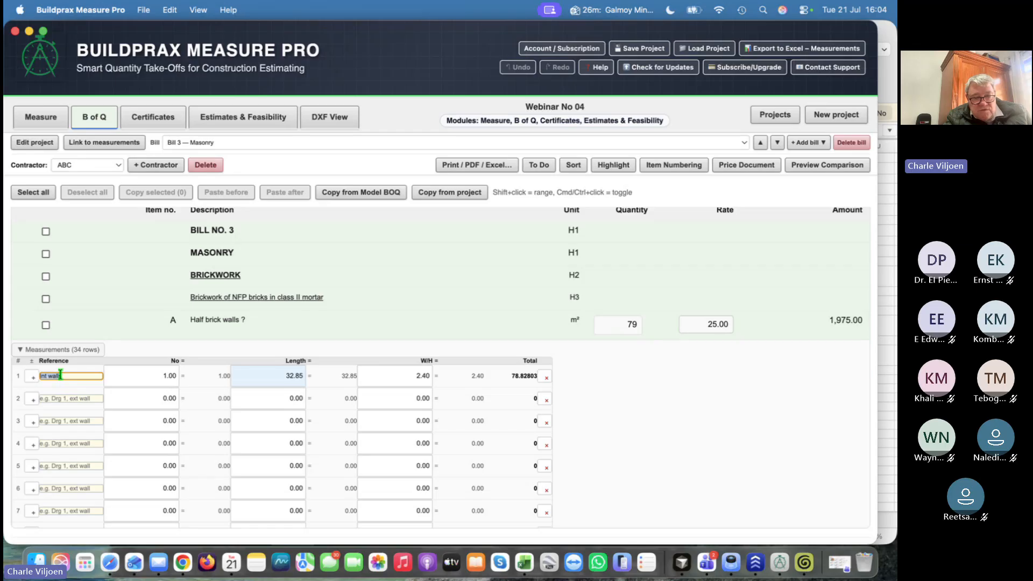
Enter the reference Ba in the second measurement row of Half brick walls, below the Int walls row
type("s")
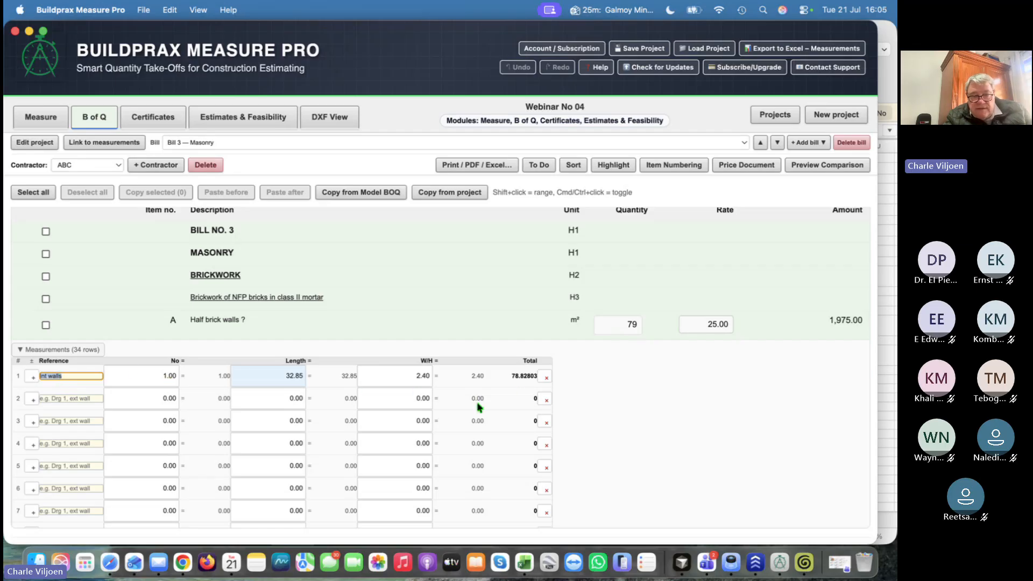
left_click(51, 399)
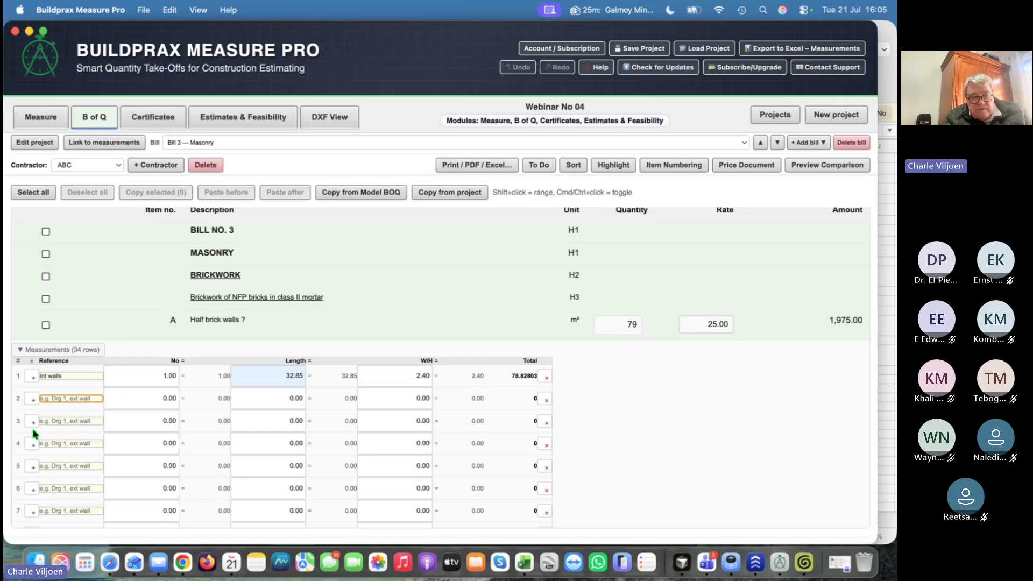
left_click(49, 421)
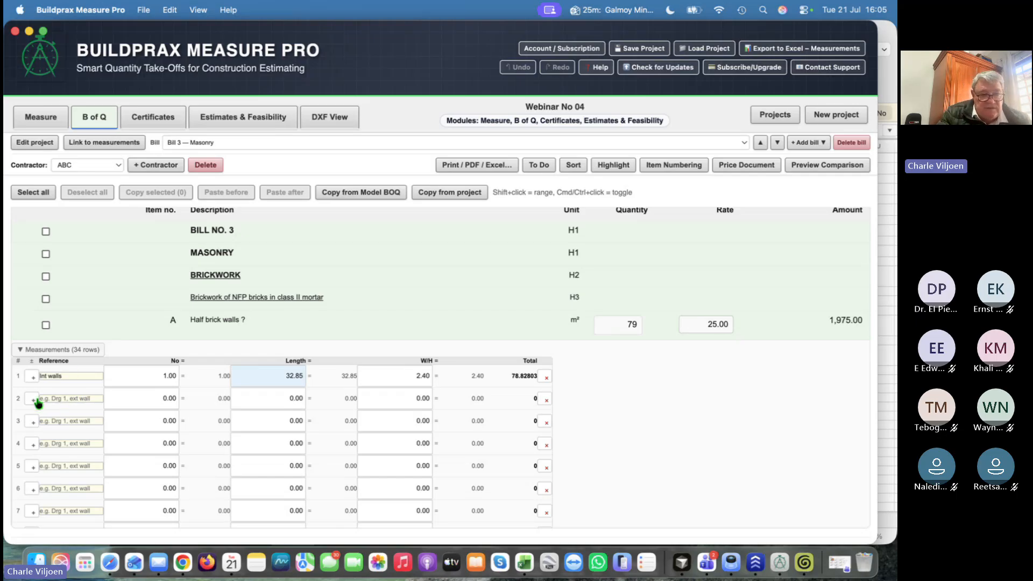
left_click(426, 378)
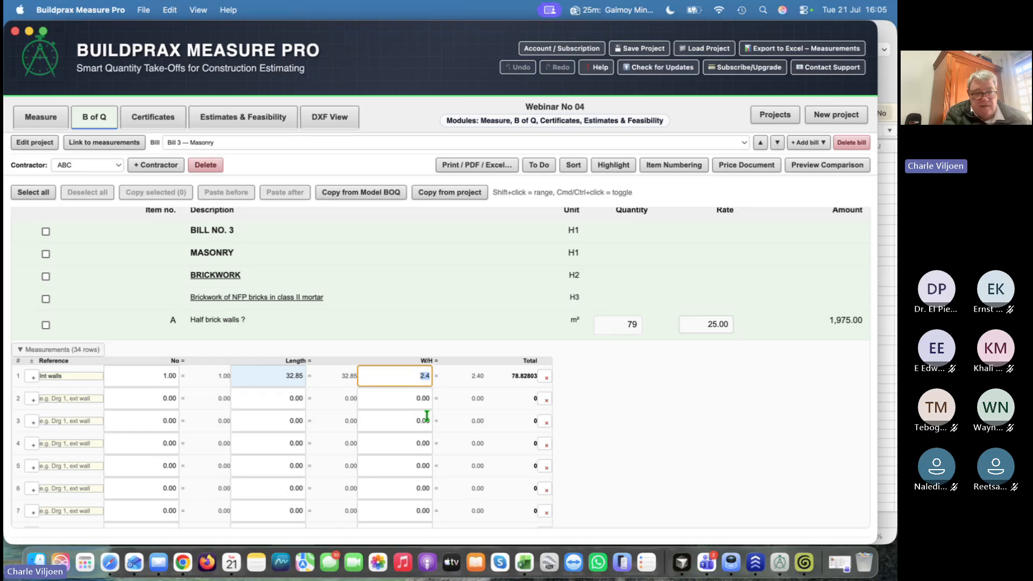
key("Return")
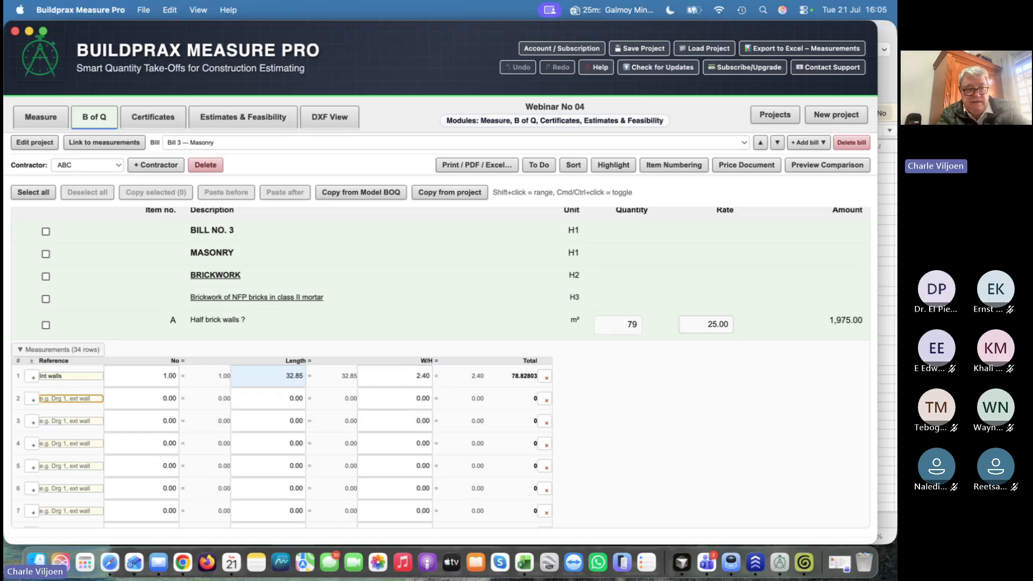
type("Bath")
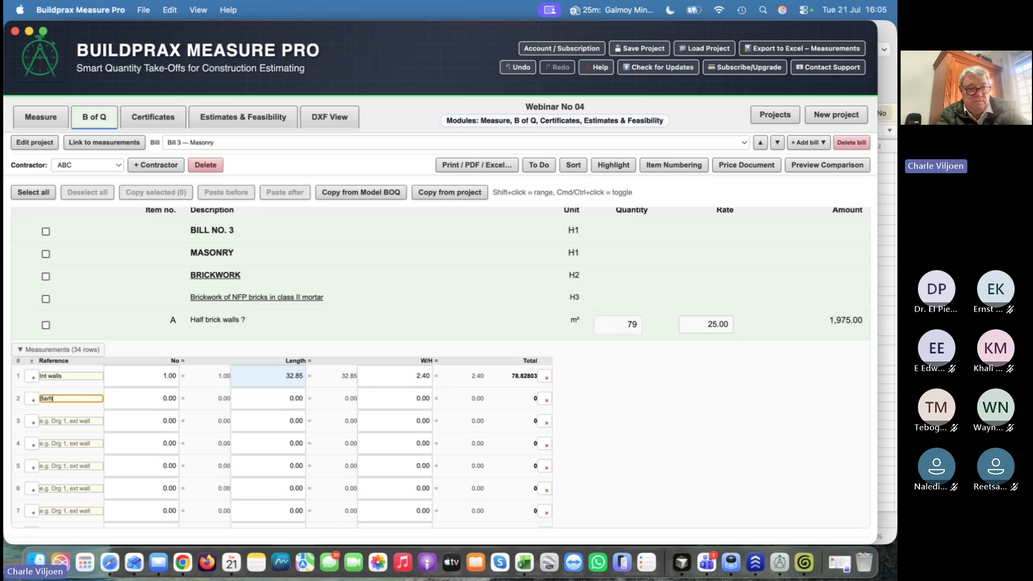
key("BackSpace")
key("Tab")
type("hr")
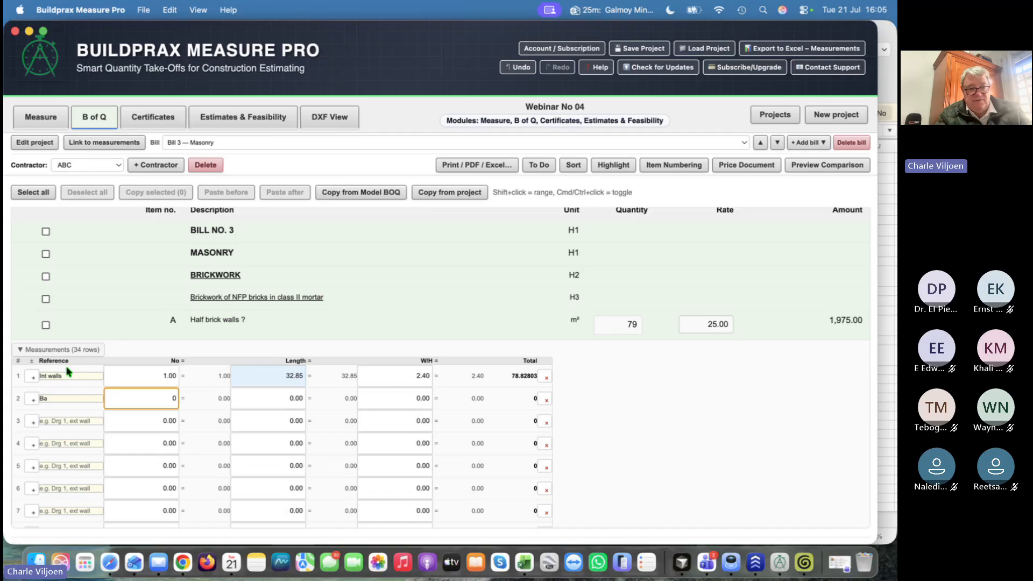
left_click(60, 399)
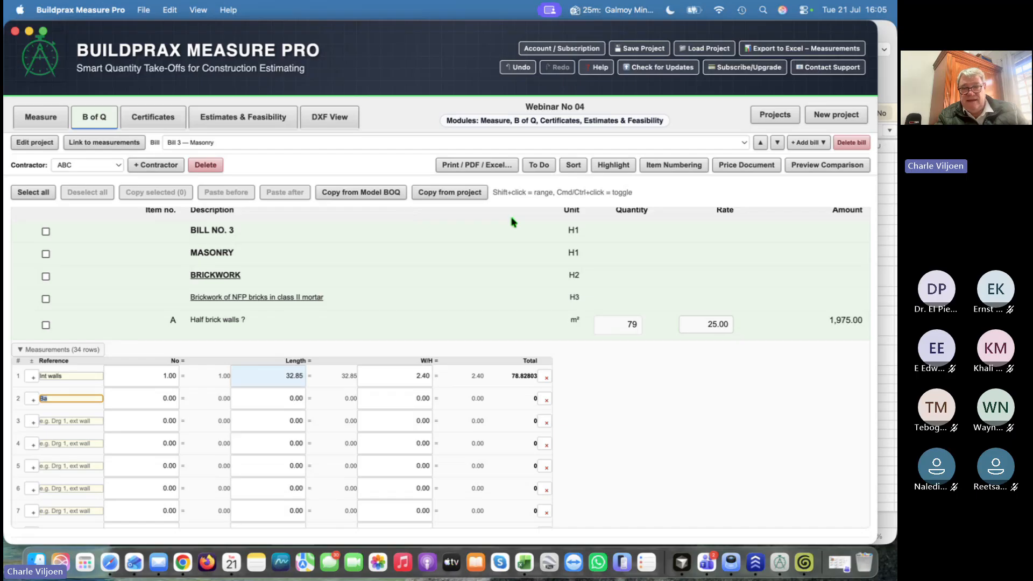
Highlight the BRICKWORK heading and the Half brick walls description in blue
left_click(613, 164)
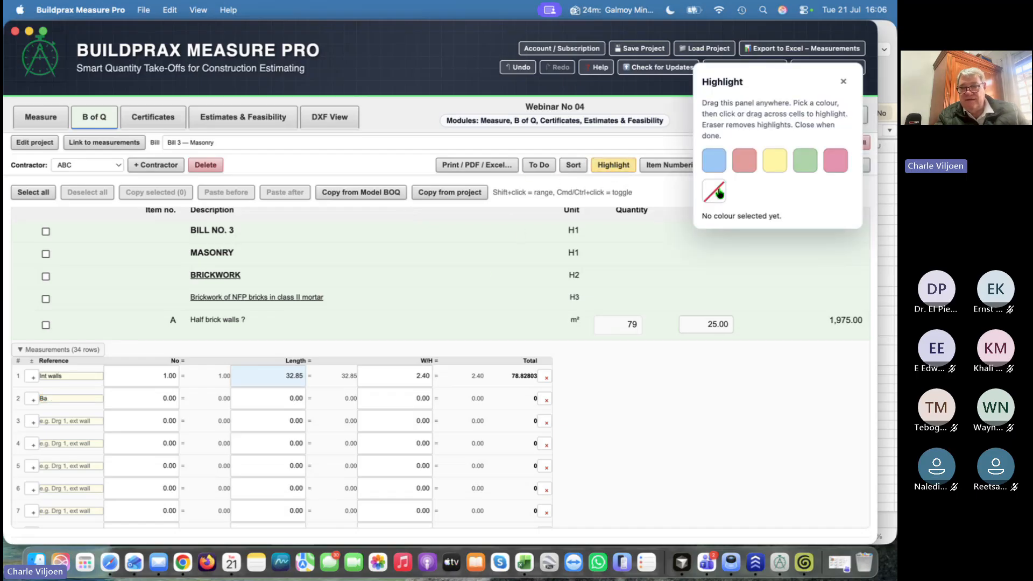
left_click(713, 161)
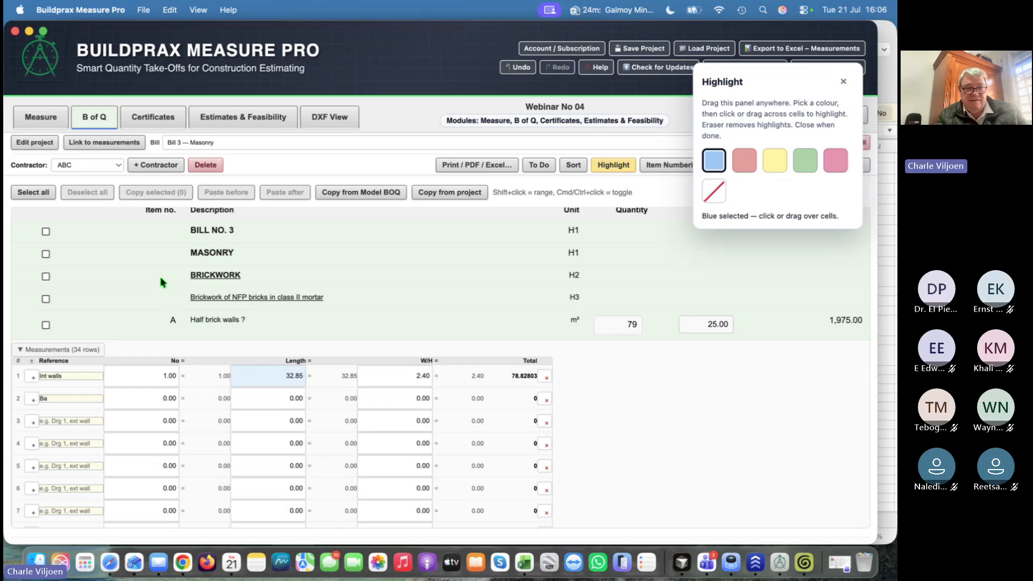
left_click(191, 279)
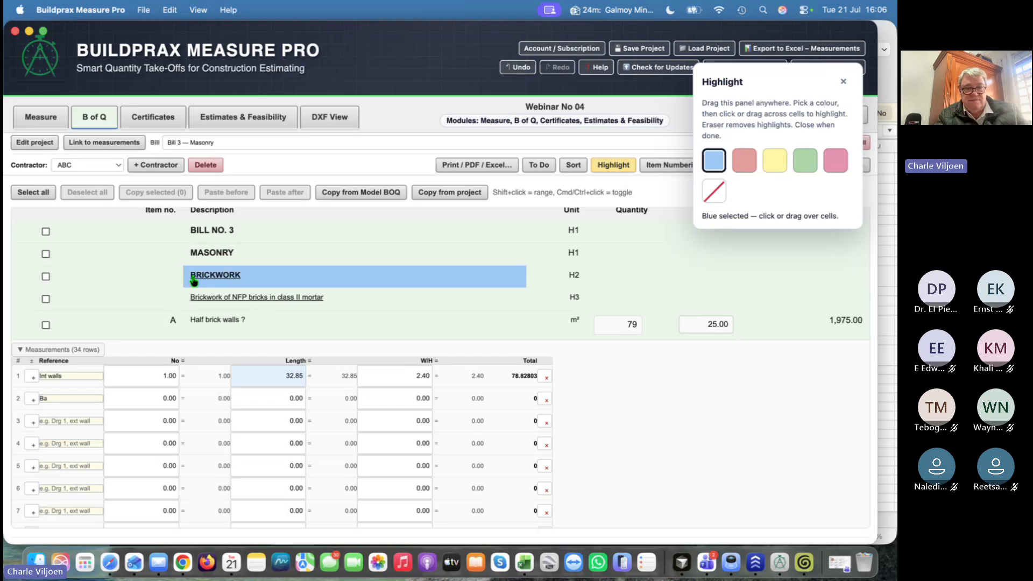
left_click(226, 326)
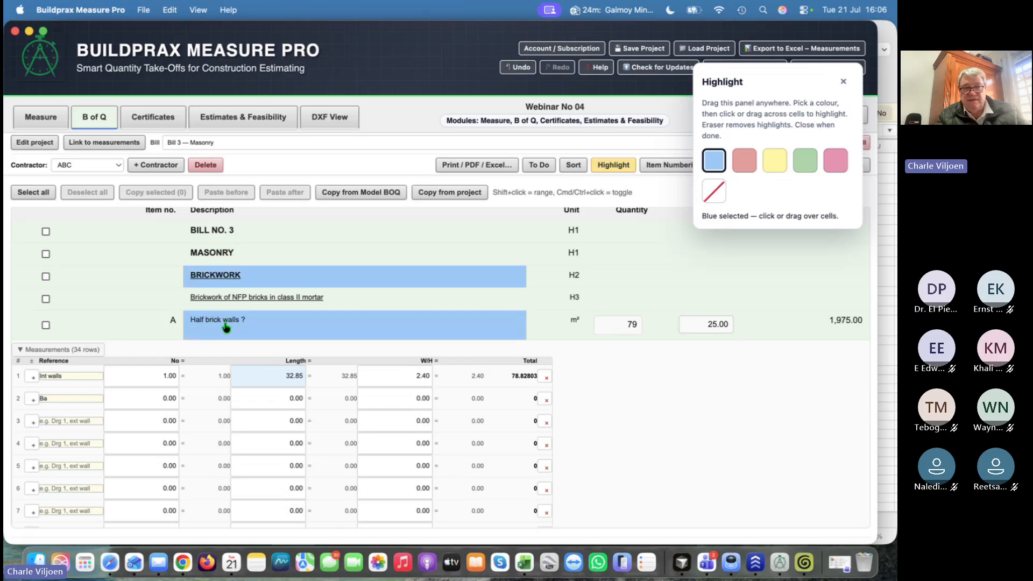
Preview the priced bill with highlights, leaving out the cover, Earthworks and Concrete pages, and return to the project without the Highlight palette
left_click(483, 166)
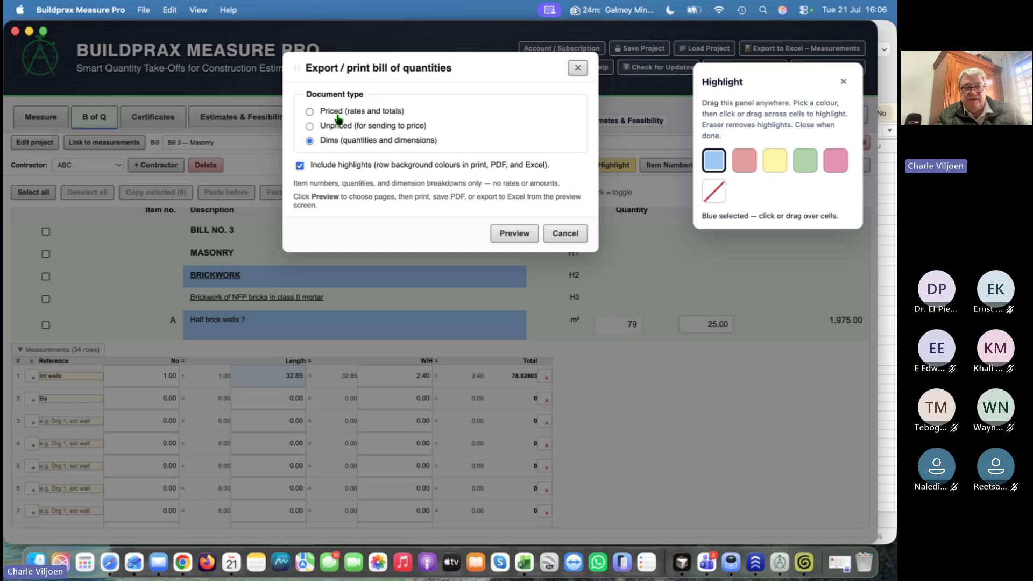
left_click(309, 111)
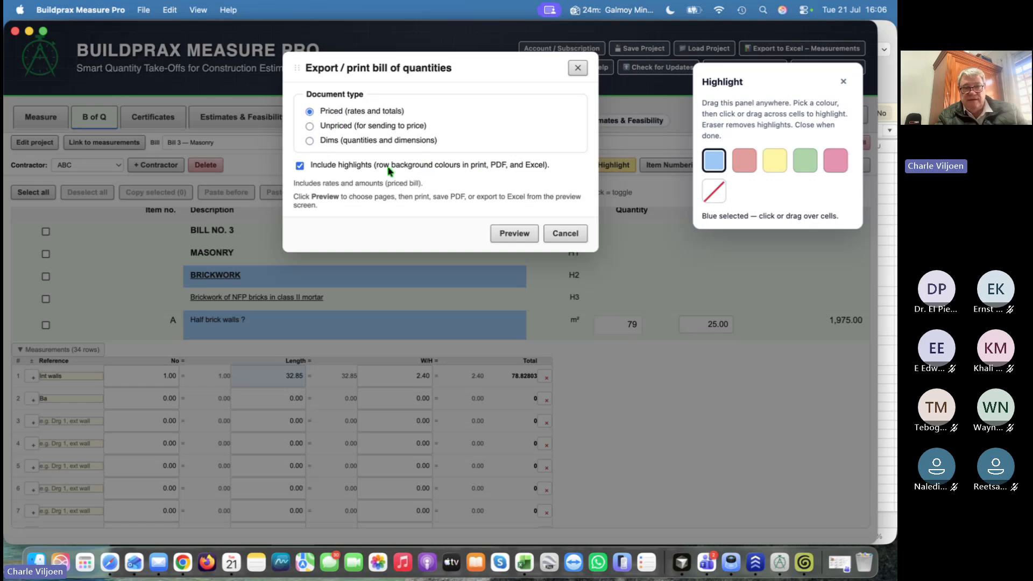
left_click(514, 235)
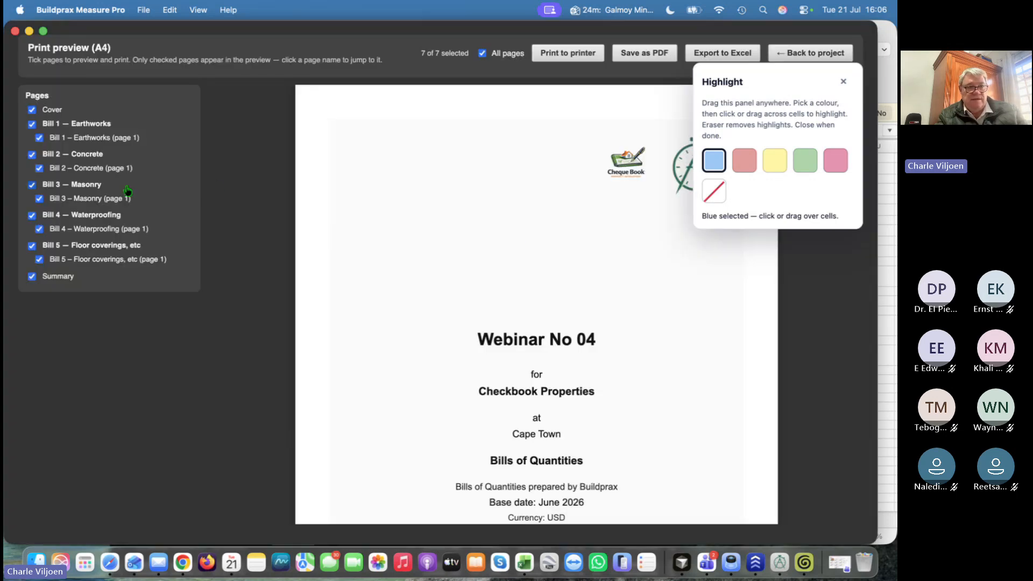
left_click(33, 110)
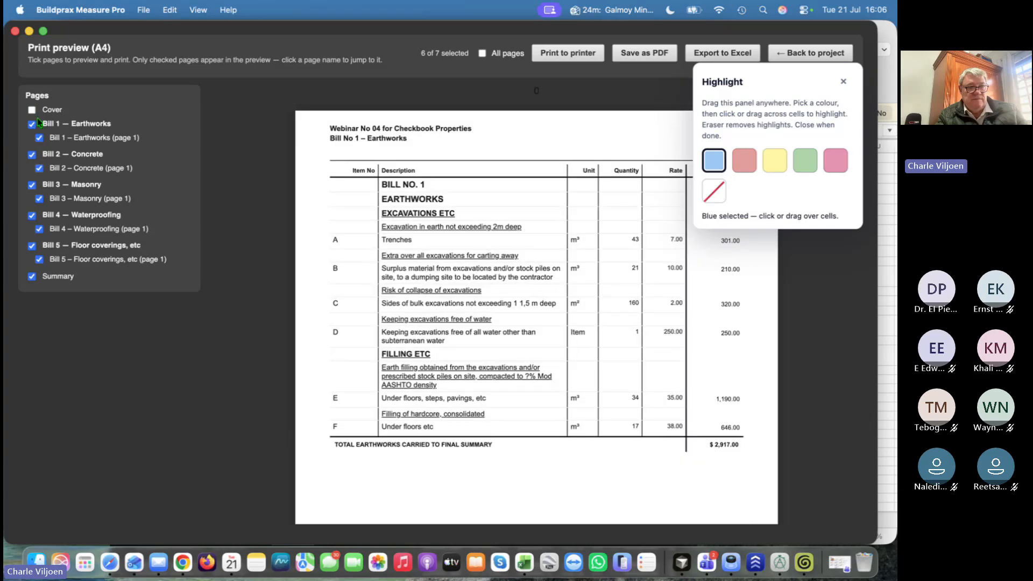
left_click(32, 124)
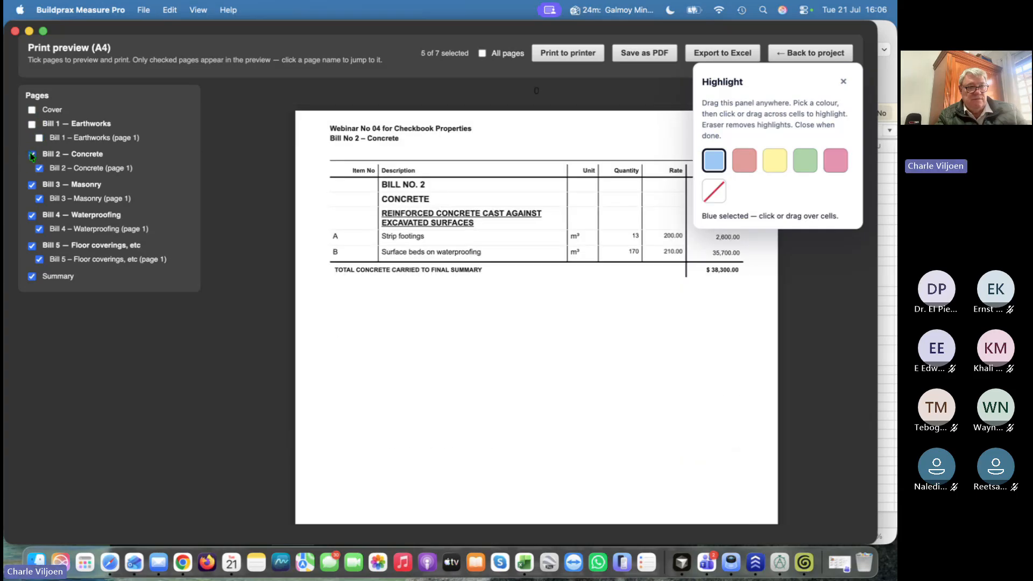
left_click(31, 155)
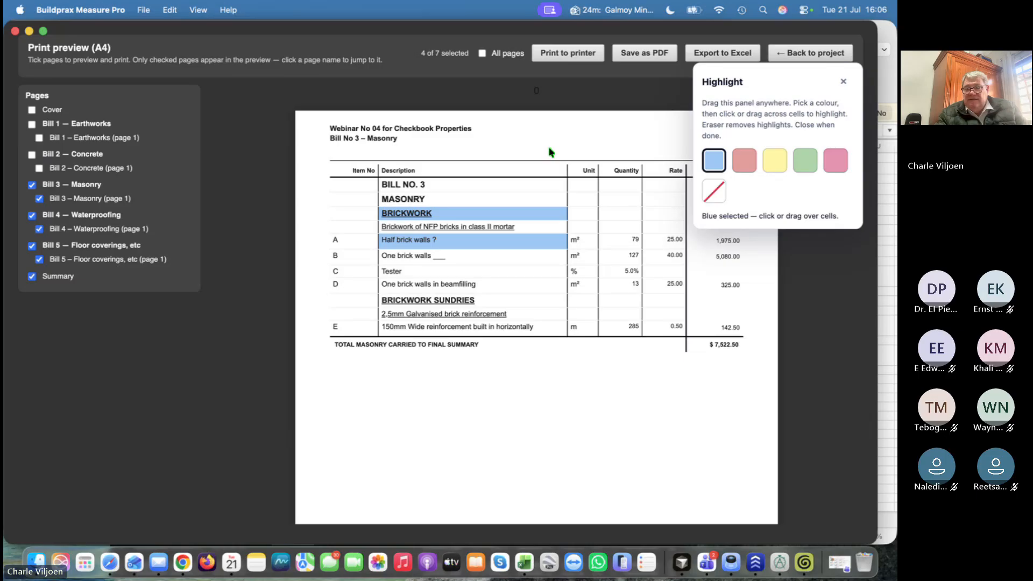
left_click(843, 84)
left_click(819, 56)
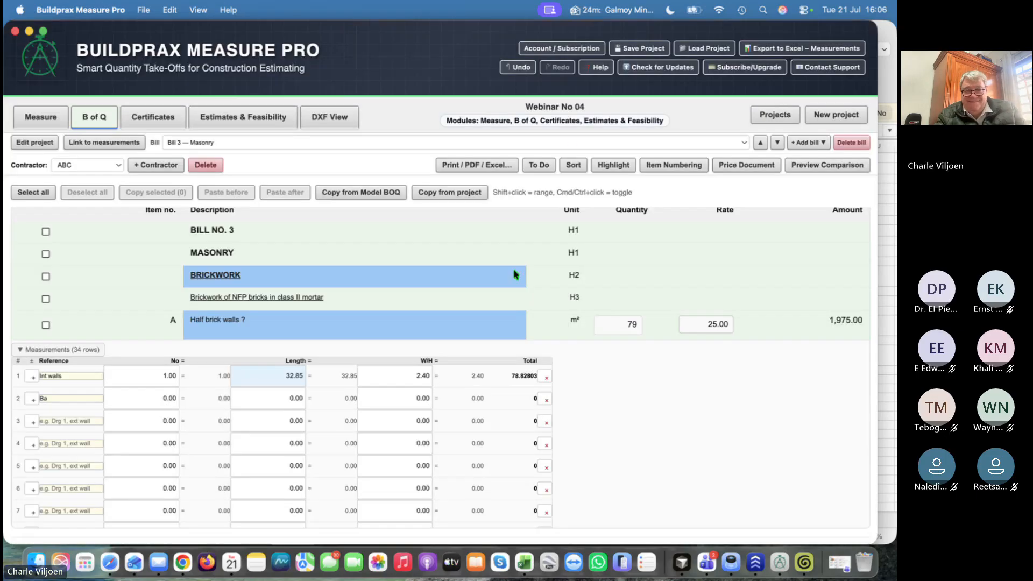